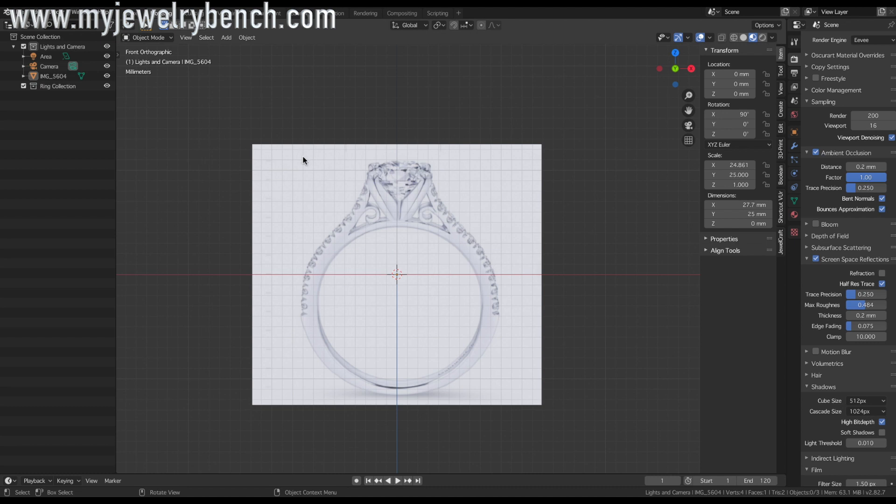
Hide the IMG_5604 ring reference image in the scene.
{"action": "left_click", "coordinate": [297, 183]}
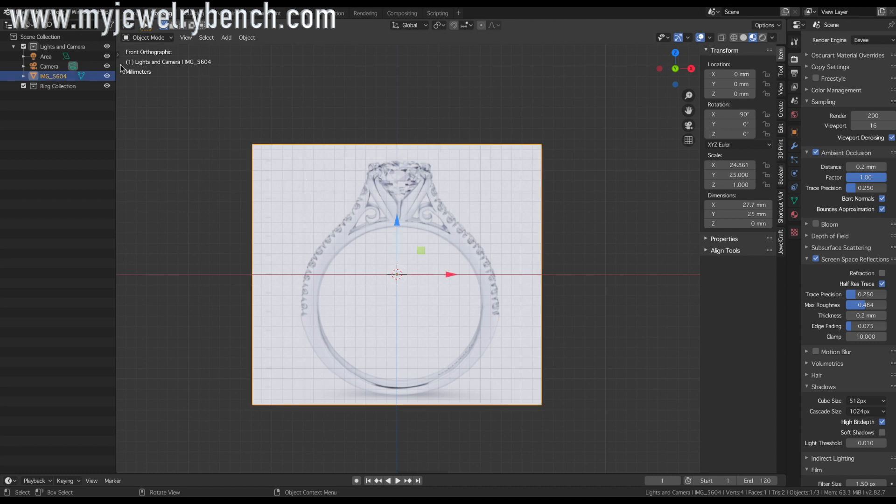
{"action": "left_click", "coordinate": [107, 75]}
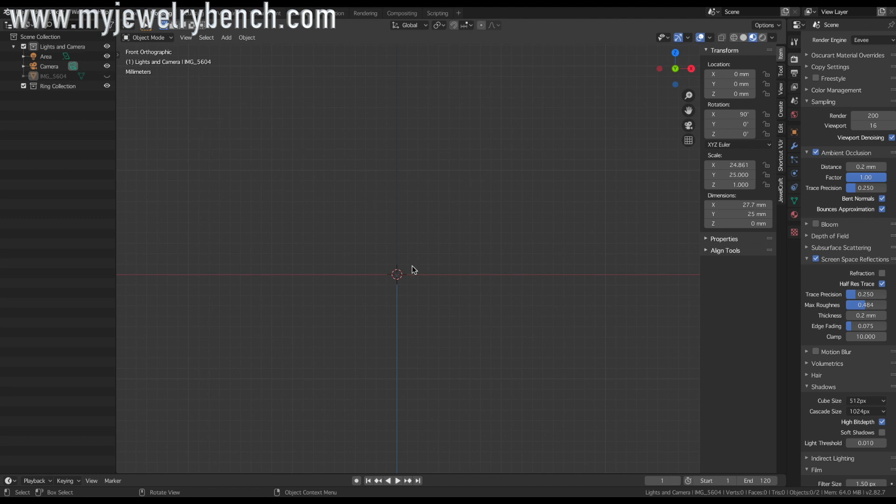
Add a path curve at the origin and set its X dimension to 20 mm.
{"action": "key", "text": "shift+a"}
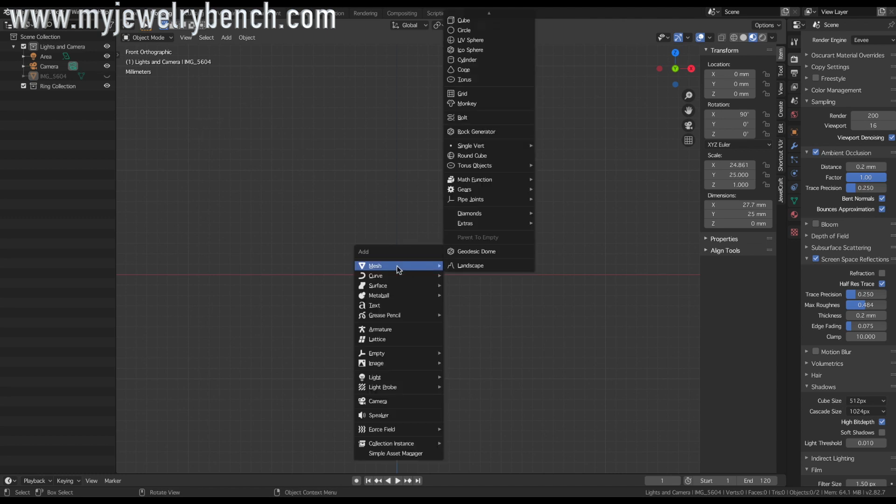
{"action": "left_click", "coordinate": [225, 38]}
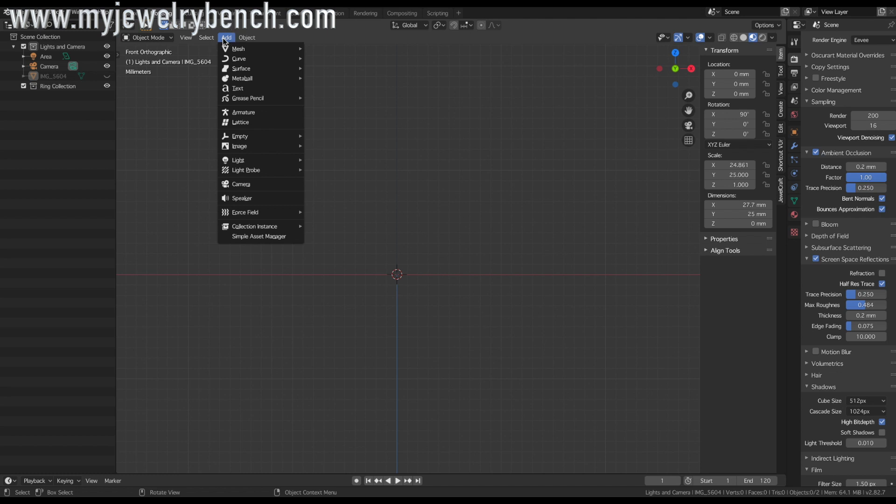
{"action": "mouse_move", "coordinate": [238, 59]}
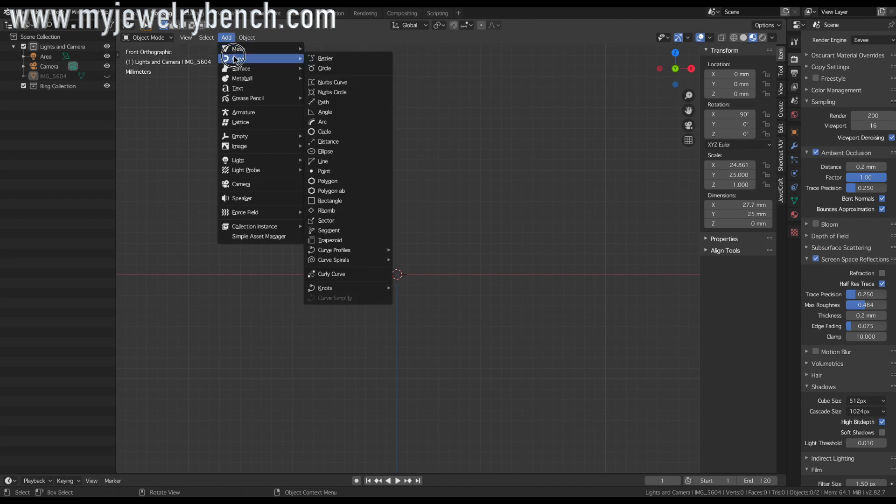
{"action": "left_click", "coordinate": [328, 102]}
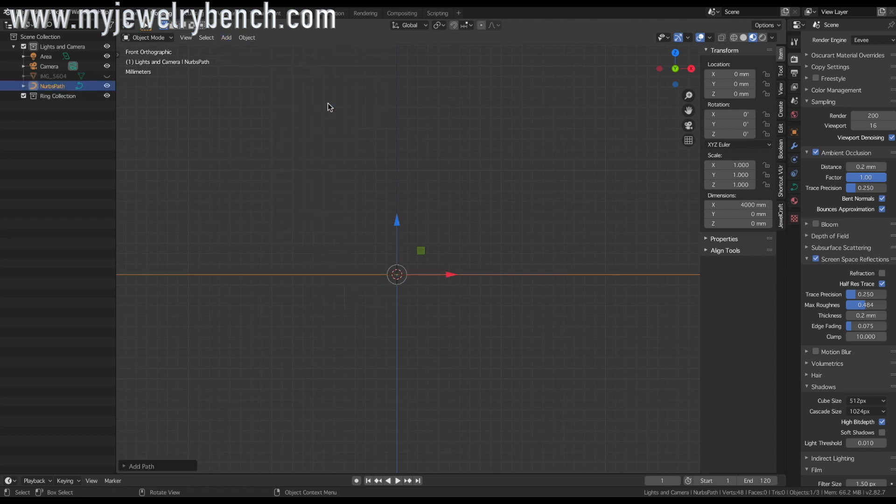
{"action": "left_click", "coordinate": [755, 206]}
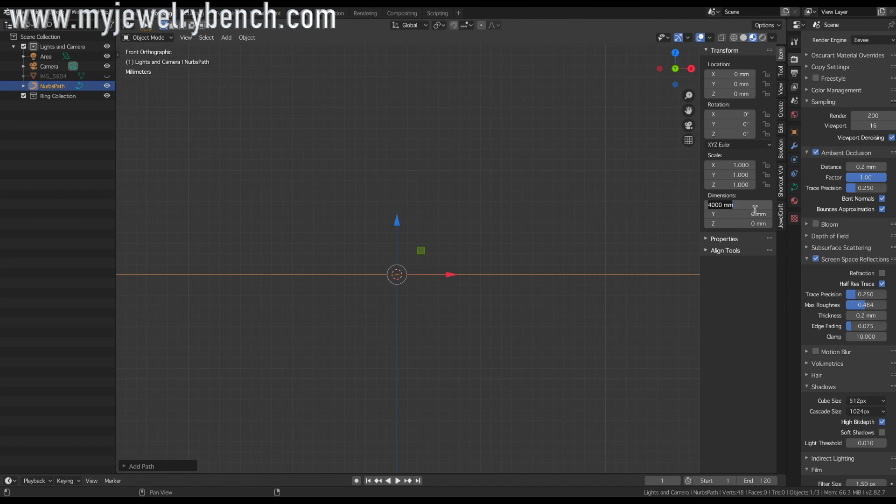
{"action": "key", "text": "Return"}
Edit the path's points, raising the second to about 3.9 mm and the third to about 5.4 mm, both shifted toward the path's start.
{"action": "key", "text": "Tab"}
{"action": "left_click", "coordinate": [345, 274]}
{"action": "key", "text": "g"}
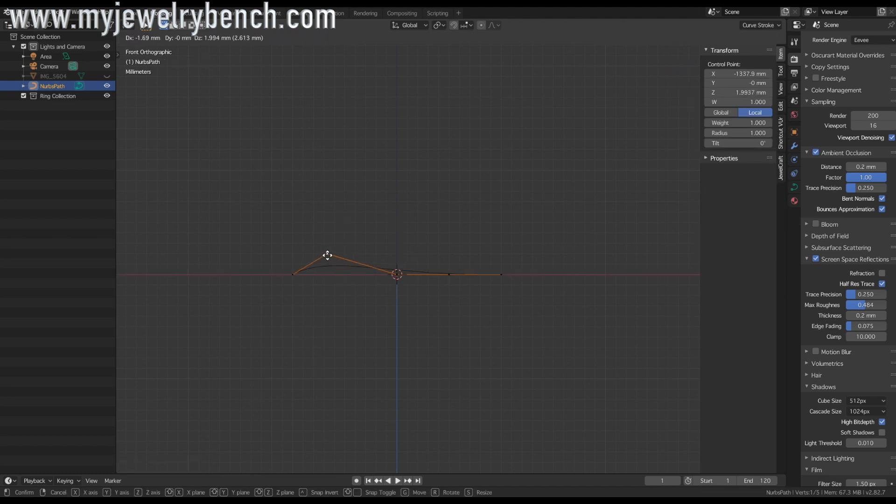
{"action": "left_click", "coordinate": [322, 234]}
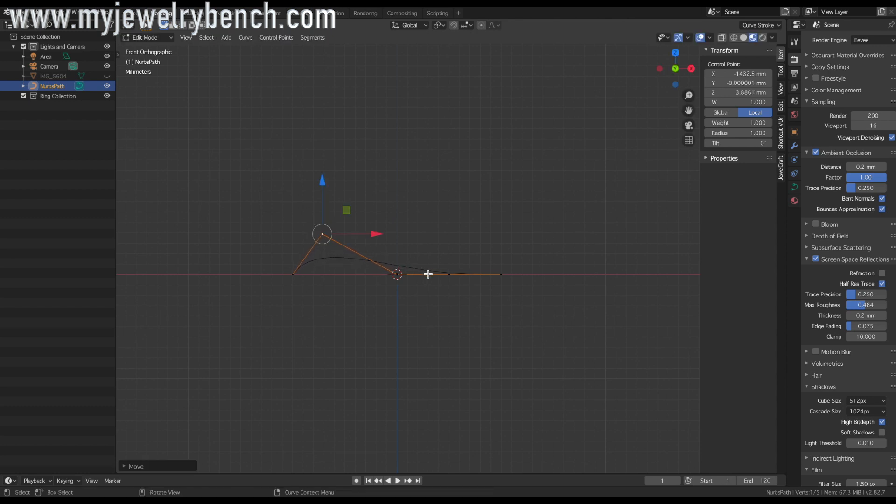
{"action": "left_click", "coordinate": [400, 277]}
{"action": "key", "text": "g"}
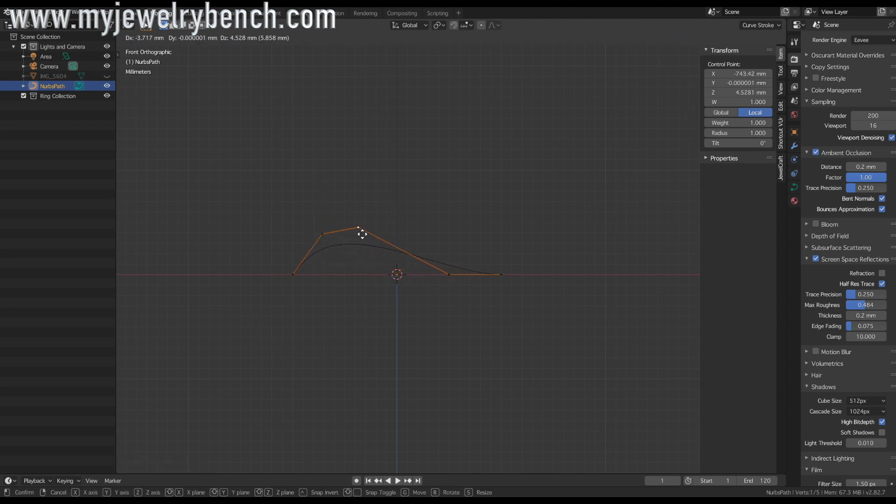
{"action": "left_click", "coordinate": [357, 225]}
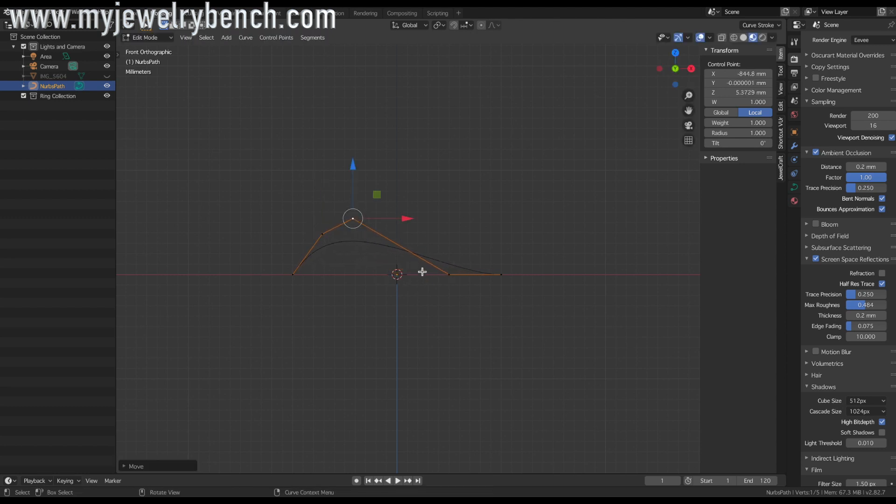
Curl the path back by moving the fourth control point to about 2.1 mm high and the end point to about 1 mm high.
{"action": "left_click", "coordinate": [452, 277]}
{"action": "key", "text": "g"}
{"action": "left_click", "coordinate": [382, 255]}
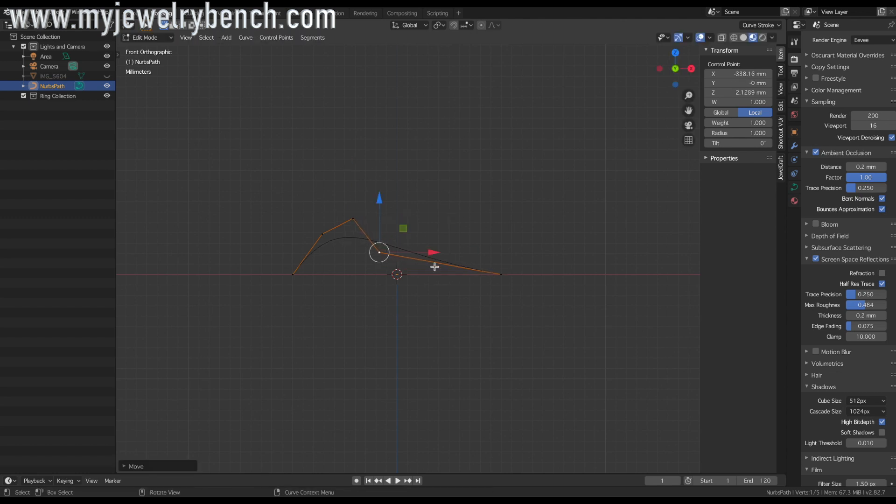
{"action": "left_click", "coordinate": [504, 278]}
{"action": "key", "text": "g"}
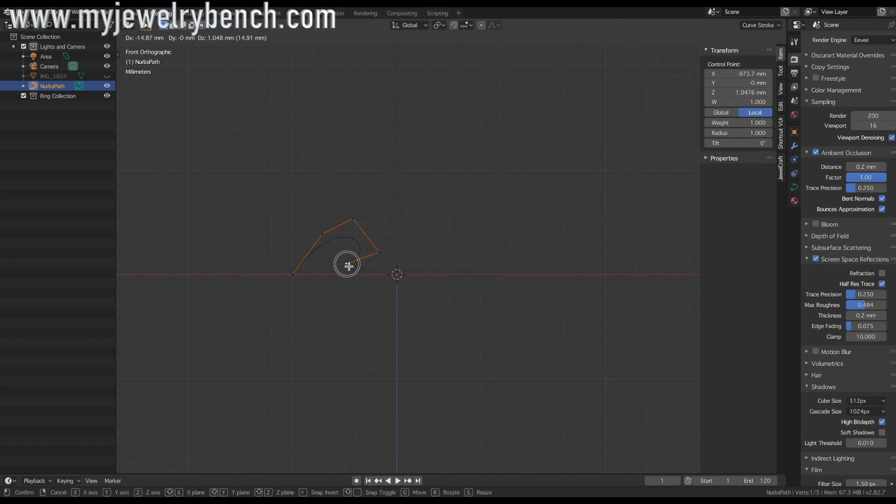
{"action": "left_click", "coordinate": [348, 266]}
Lower the fourth control point to about 0.5 mm high and pull the end point further inward to tighten the curl.
{"action": "left_click", "coordinate": [380, 252]}
{"action": "key", "text": "g"}
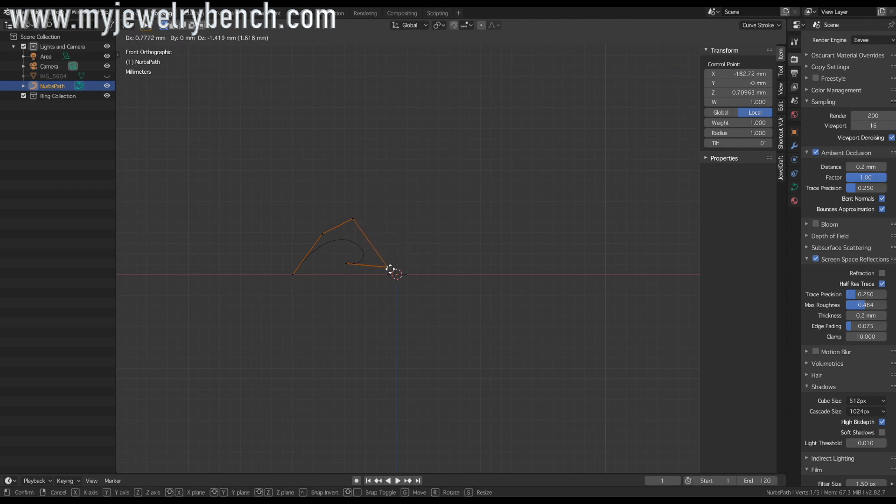
{"action": "left_click", "coordinate": [391, 269]}
{"action": "key", "text": "g"}
{"action": "left_click", "coordinate": [351, 266]}
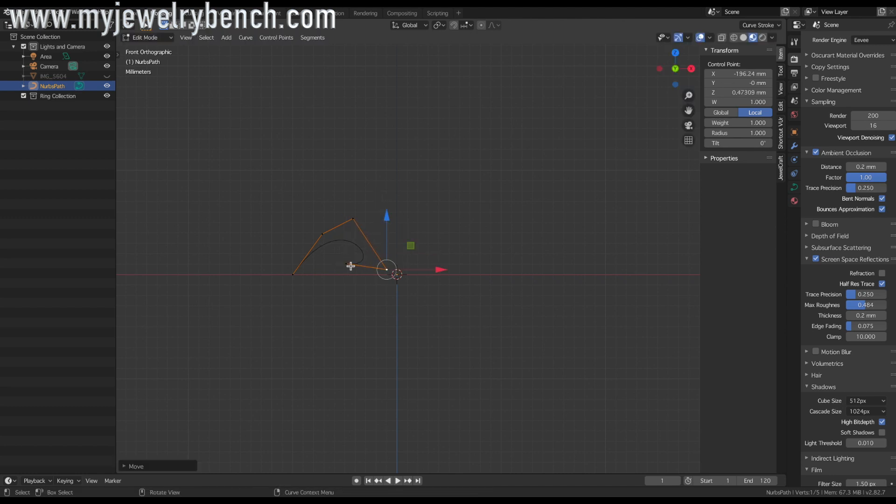
{"action": "left_click", "coordinate": [351, 266]}
{"action": "key", "text": "g"}
{"action": "left_click", "coordinate": [334, 262]}
Move the third control point outward to about 6.6 mm high and raise the second control point slightly.
{"action": "left_click", "coordinate": [357, 222]}
{"action": "key", "text": "g"}
{"action": "left_click", "coordinate": [377, 208]}
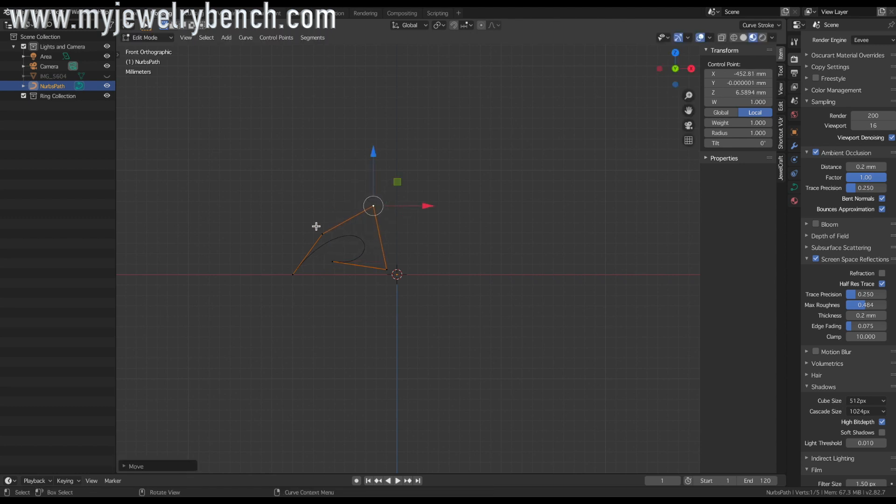
{"action": "left_click", "coordinate": [324, 235]}
{"action": "key", "text": "g"}
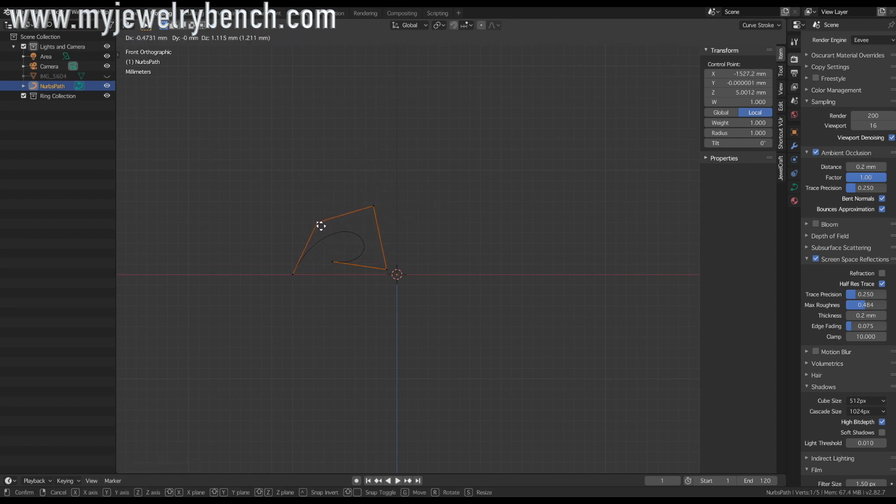
{"action": "left_click", "coordinate": [325, 225]}
Lower the third control point to about 5 mm and the fourth to about -0.8 mm, then finish editing the curve.
{"action": "left_click", "coordinate": [373, 206]}
{"action": "key", "text": "g"}
{"action": "left_click", "coordinate": [378, 226]}
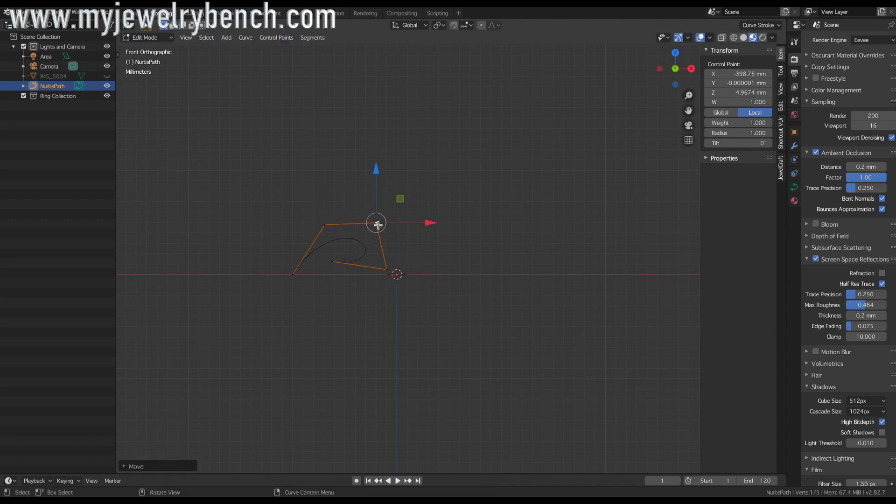
{"action": "left_click", "coordinate": [387, 270]}
{"action": "key", "text": "g"}
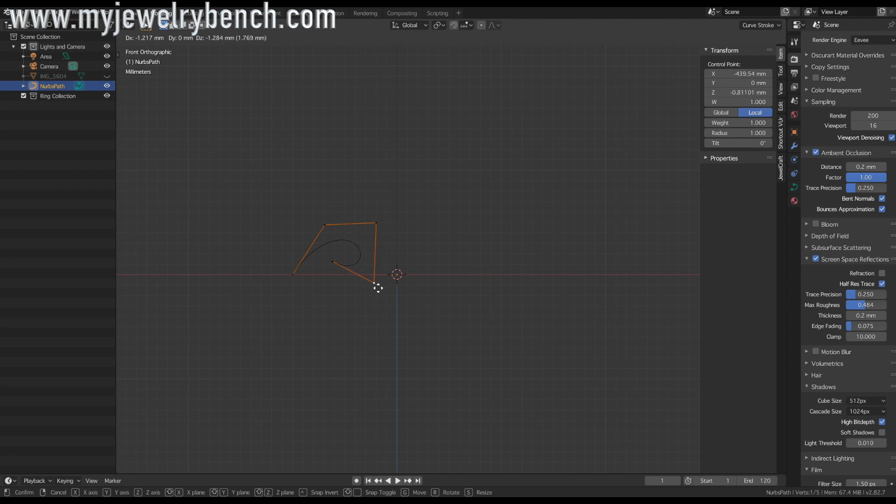
{"action": "left_click", "coordinate": [378, 288]}
{"action": "key", "text": "alt+a"}
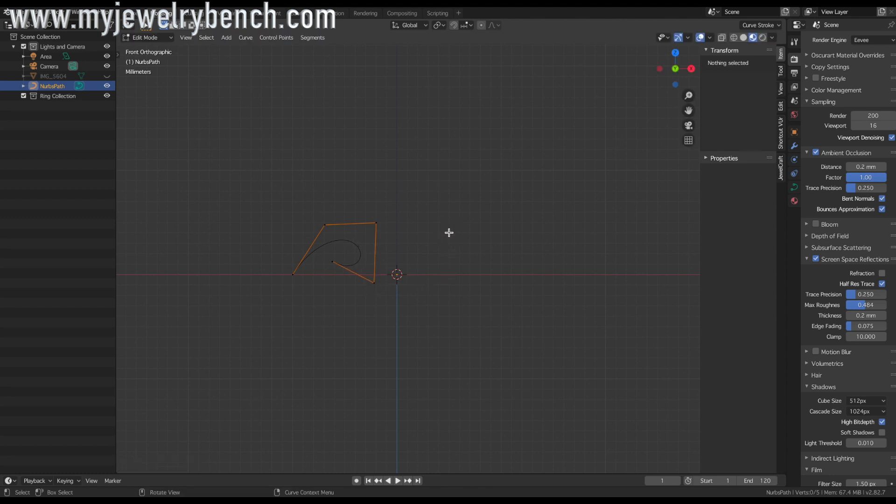
{"action": "key", "text": "Tab"}
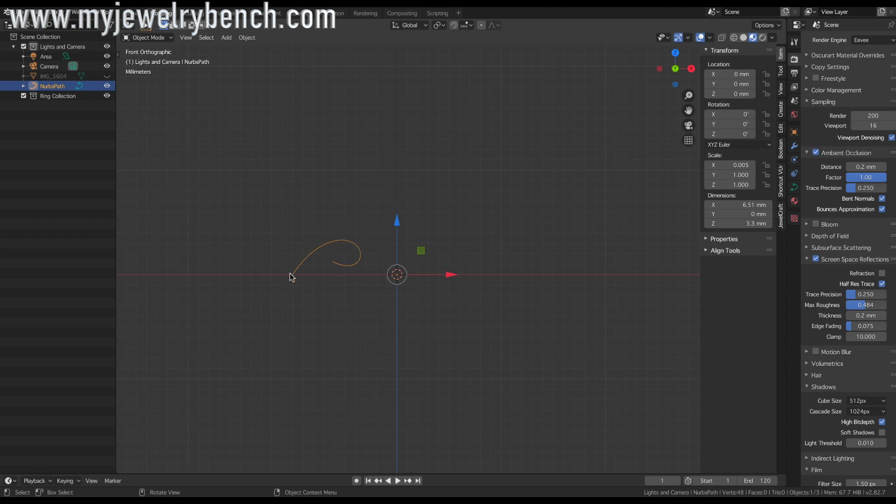
Add a cube at the origin and set its X dimension to 20 mm.
{"action": "left_click", "coordinate": [395, 316]}
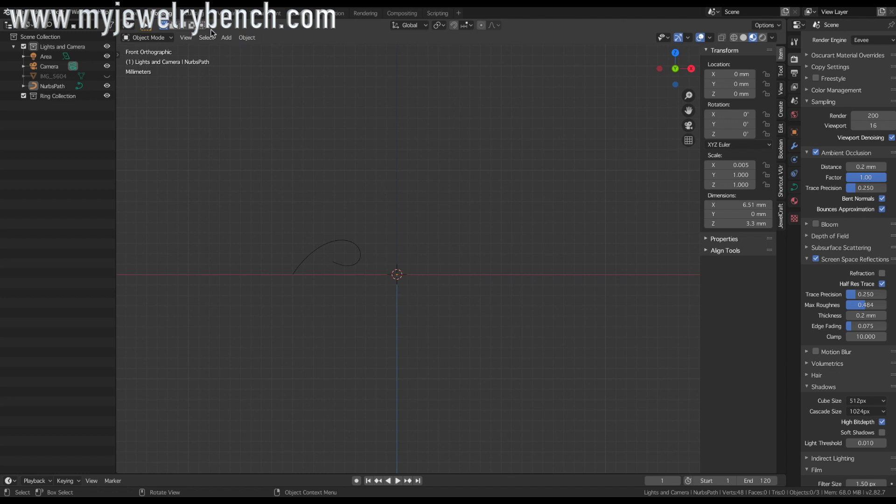
{"action": "left_click", "coordinate": [226, 38]}
{"action": "mouse_move", "coordinate": [235, 48]}
{"action": "left_click", "coordinate": [324, 58]}
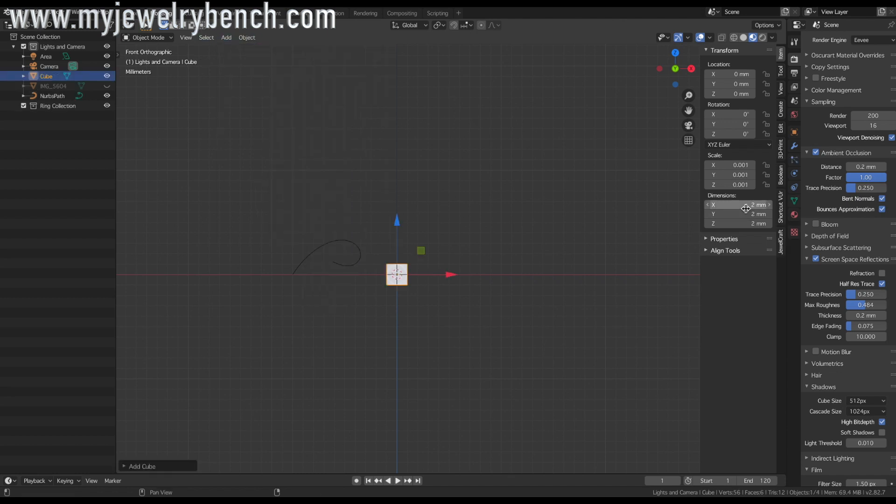
{"action": "left_click", "coordinate": [750, 206]}
{"action": "type", "text": "20"}
{"action": "key", "text": "Return"}
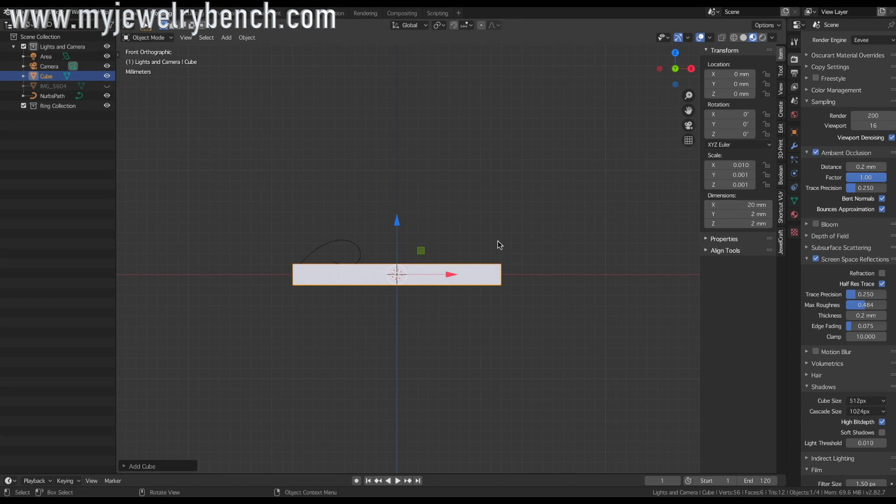
Divide the bar along its length with 80 evenly spaced loop cuts.
{"action": "key", "text": "Tab"}
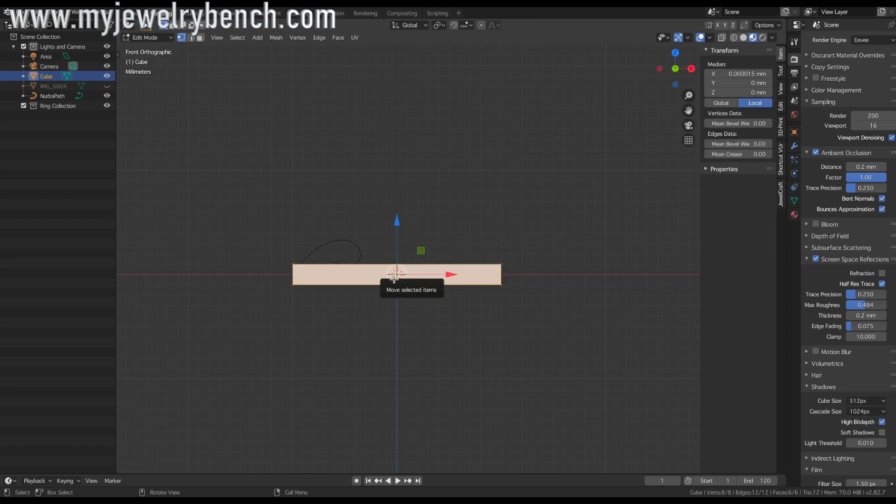
{"action": "key", "text": "ctrl+r"}
{"action": "scroll", "coordinate": [406, 275], "scroll_direction": "up", "scroll_amount": 13}
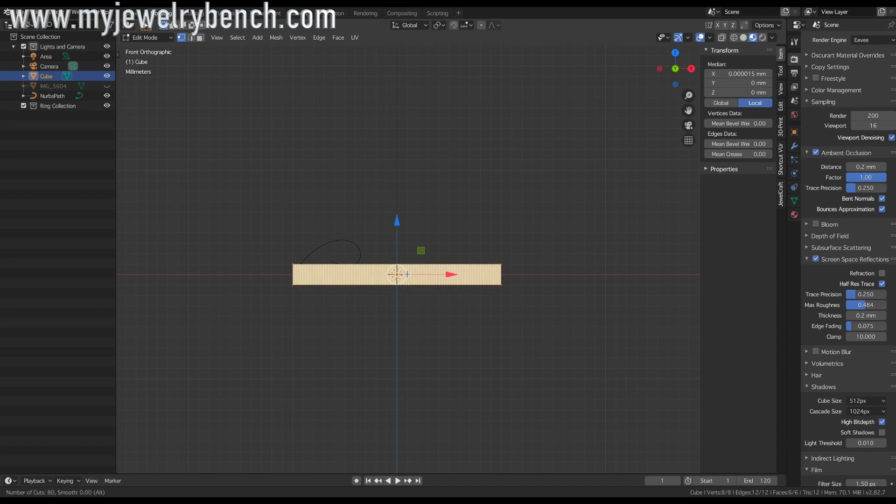
{"action": "left_click", "coordinate": [407, 275]}
{"action": "right_click", "coordinate": [408, 275]}
{"action": "key", "text": "Tab"}
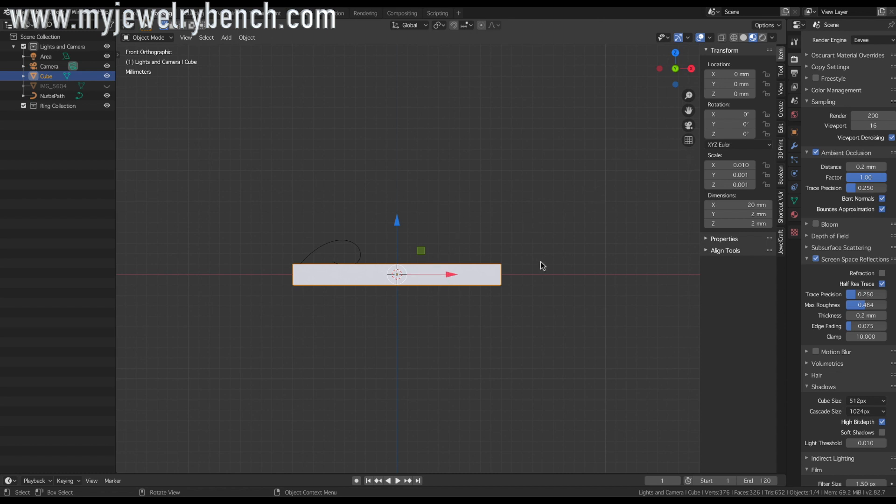
Scale the bar to about 0.9 mm along Z and about 14.2 mm along X.
{"action": "key", "text": "s"}
{"action": "key", "text": "z"}
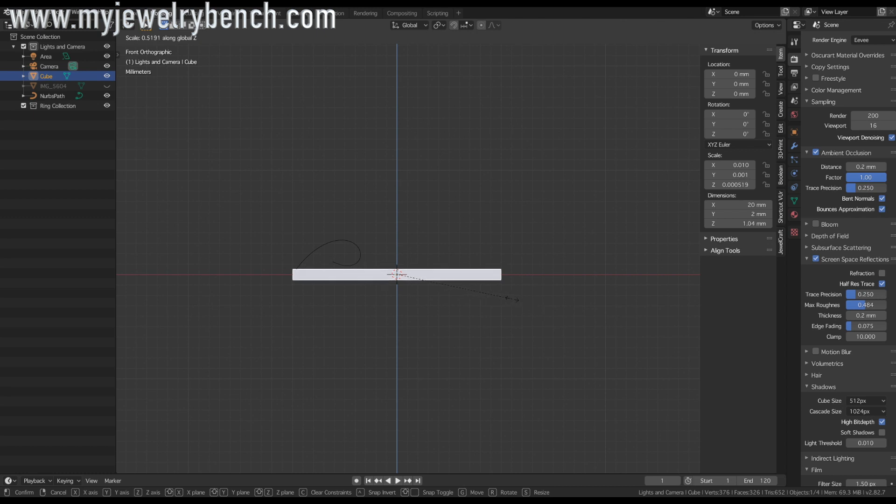
{"action": "left_click", "coordinate": [503, 301]}
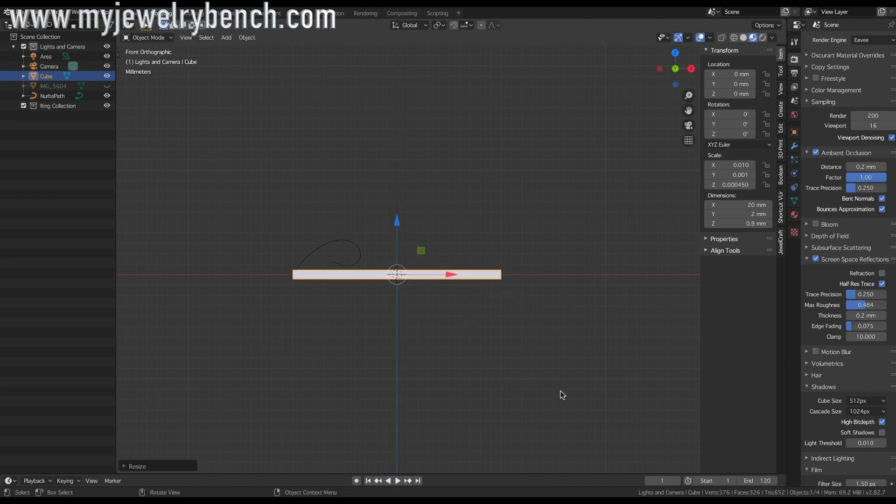
{"action": "key", "text": "s"}
{"action": "key", "text": "x"}
{"action": "left_click", "coordinate": [499, 370]}
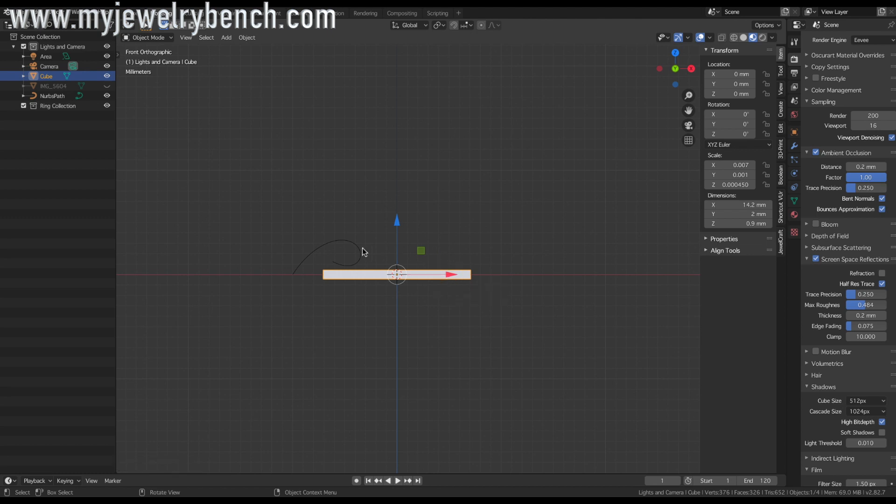
Set the curled curve's origin to its center of mass.
{"action": "left_click", "coordinate": [344, 242]}
{"action": "right_click", "coordinate": [344, 246]}
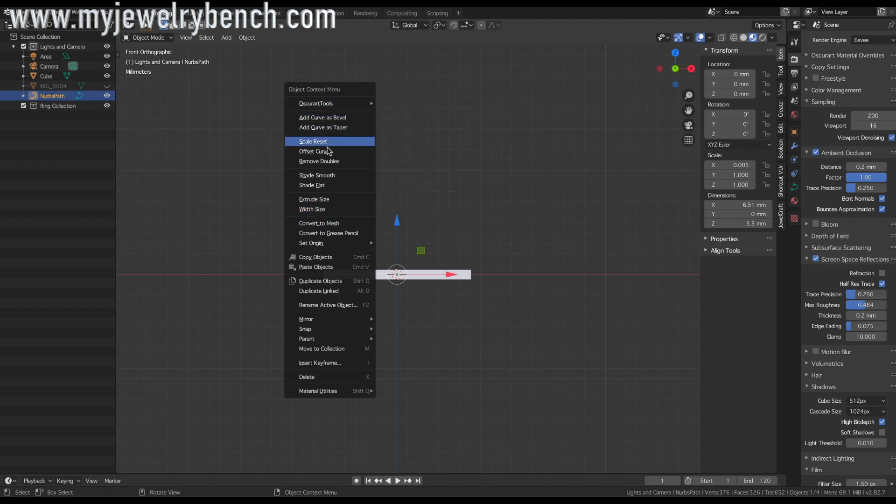
{"action": "mouse_move", "coordinate": [355, 244]}
In front view, move the bar along X over the curve, to about -0.75 mm.
{"action": "left_click", "coordinate": [427, 275]}
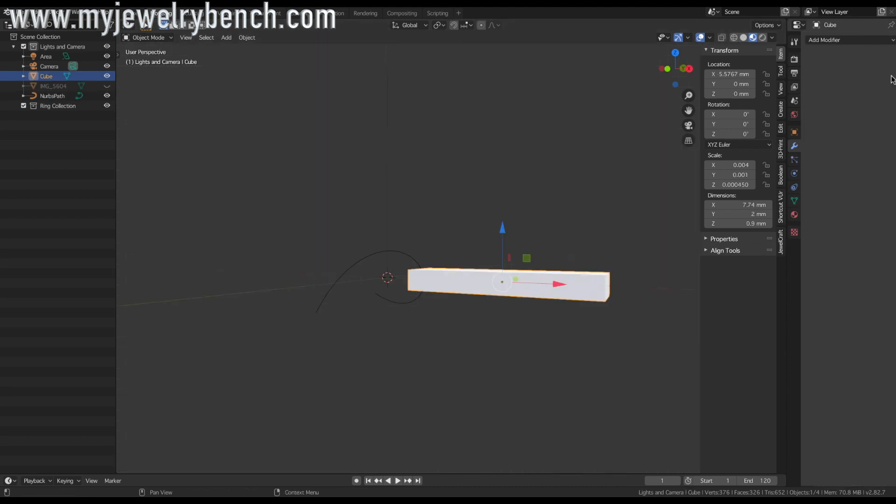
{"action": "key", "text": "KP_1"}
{"action": "left_click_drag", "start_coordinate": [539, 279], "coordinate": [403, 290]}
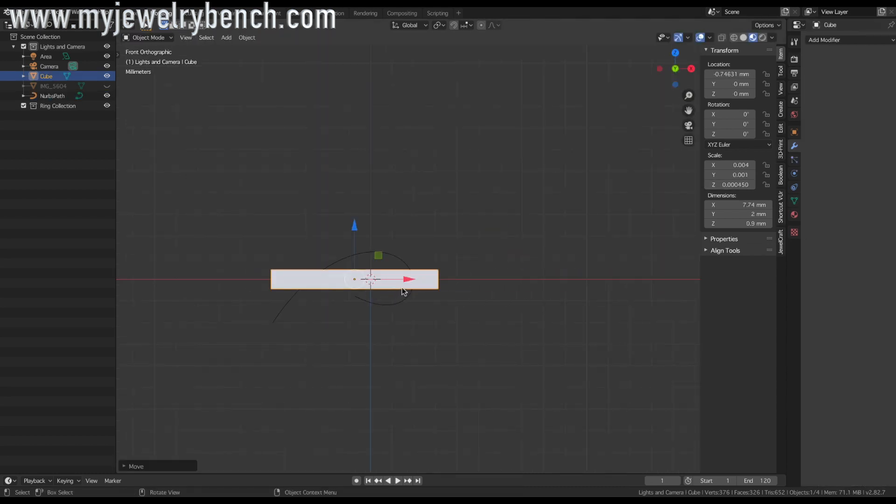
Apply rotation and scale to both the bar and the curled path curve.
{"action": "key", "text": "ctrl+a"}
{"action": "left_click", "coordinate": [378, 283]}
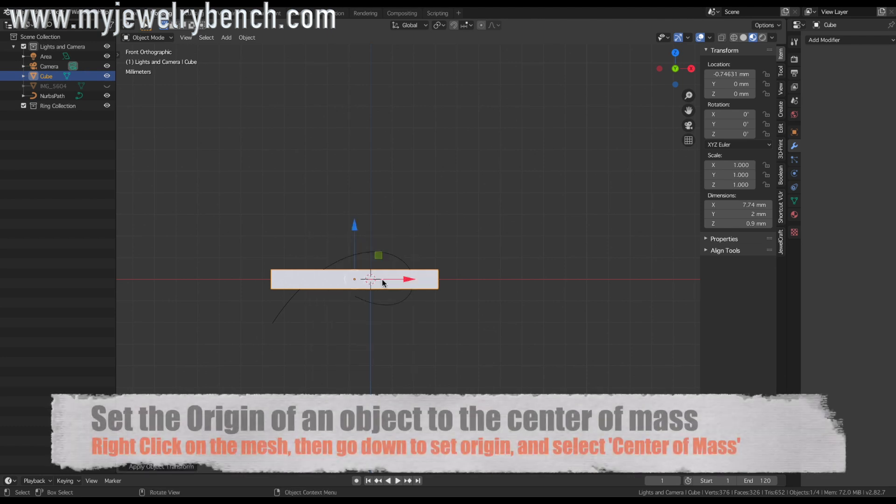
{"action": "left_click", "coordinate": [392, 256]}
{"action": "key", "text": "ctrl+a"}
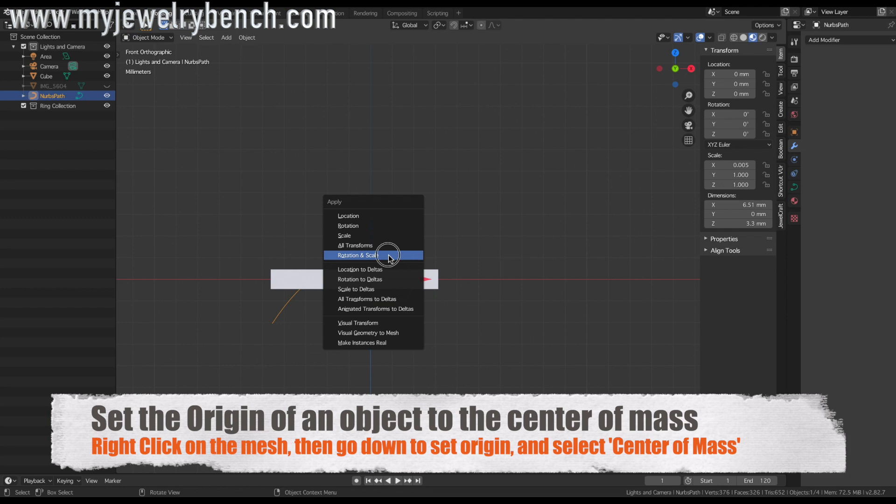
{"action": "left_click", "coordinate": [394, 255]}
Add a Curve modifier to the bar with NurbsPath as its object, deforming along X.
{"action": "left_click", "coordinate": [369, 282]}
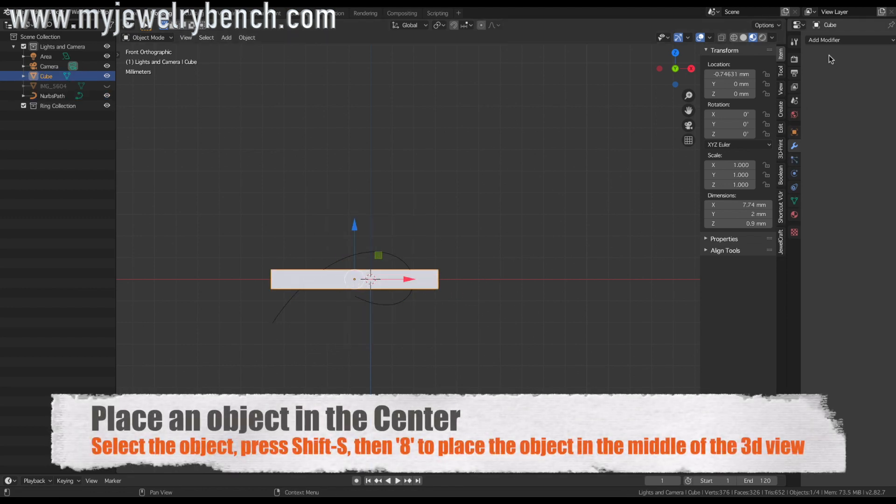
{"action": "left_click", "coordinate": [827, 41]}
{"action": "left_click", "coordinate": [775, 83]}
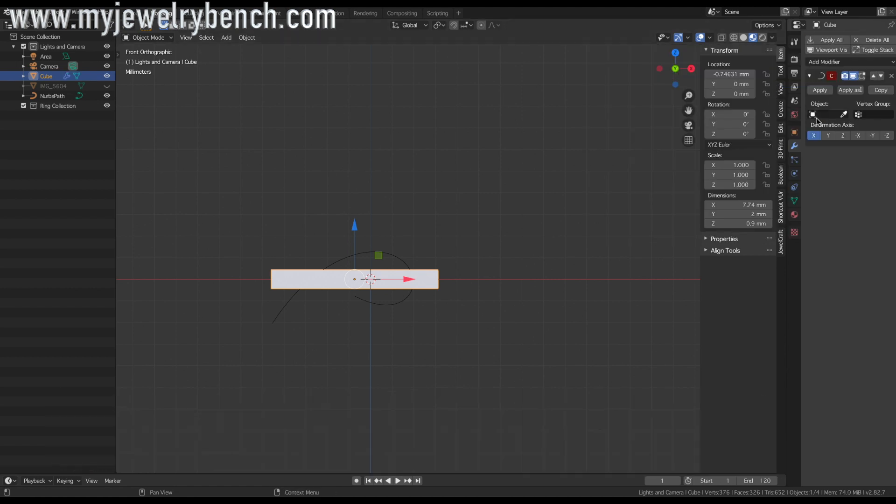
{"action": "left_click", "coordinate": [818, 115]}
{"action": "left_click", "coordinate": [801, 128]}
Move the bar along X to about 6.75 mm and scale it by about 1.32 along X so it follows the curl.
{"action": "left_click_drag", "start_coordinate": [416, 283], "coordinate": [571, 306]}
{"action": "key", "text": "s"}
{"action": "key", "text": "x"}
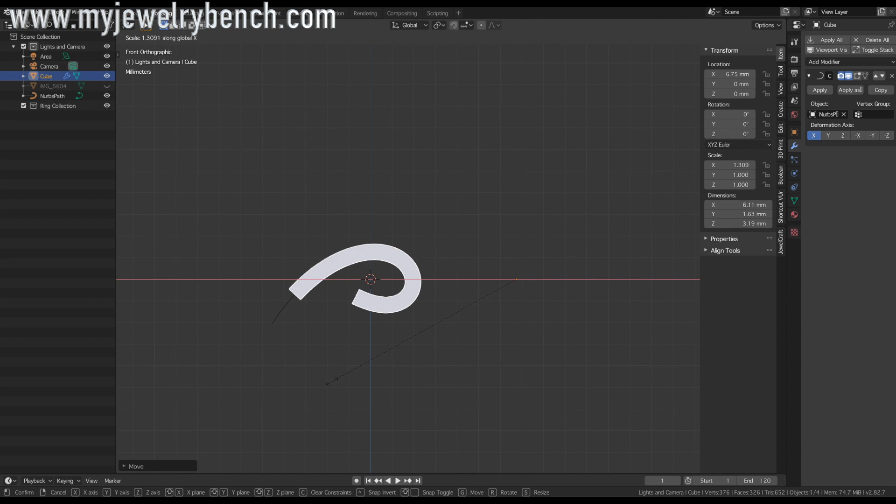
{"action": "left_click", "coordinate": [329, 382]}
In front view, show the IMG_5604 ring reference image.
{"action": "middle_click_drag", "start_coordinate": [411, 286], "coordinate": [414, 284]}
{"action": "key", "text": "KP_1"}
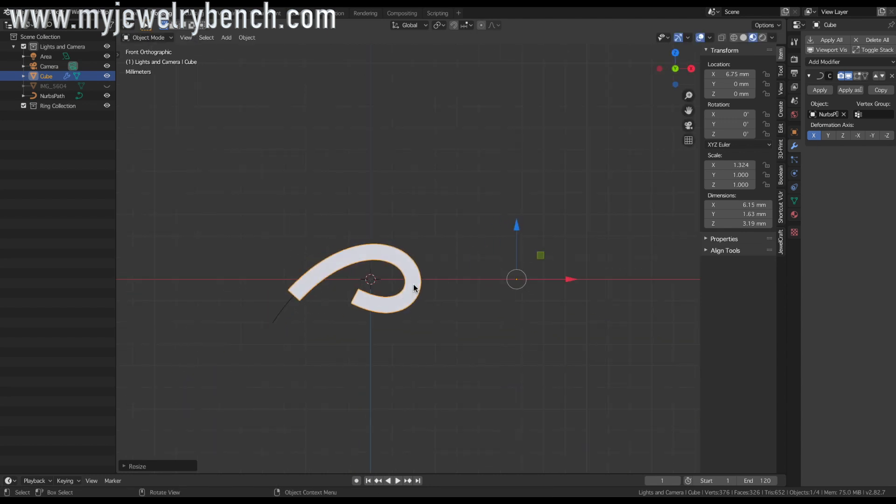
{"action": "left_click", "coordinate": [107, 86]}
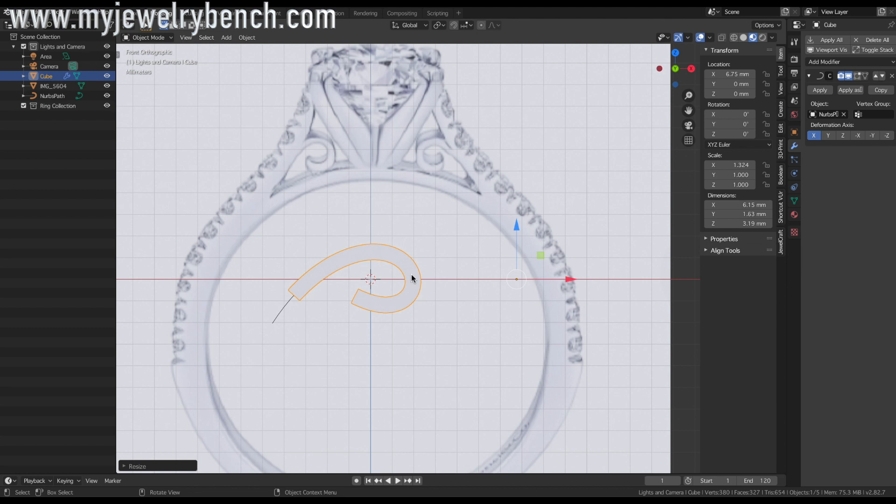
{"action": "left_click", "coordinate": [291, 306], "text": "shift"}
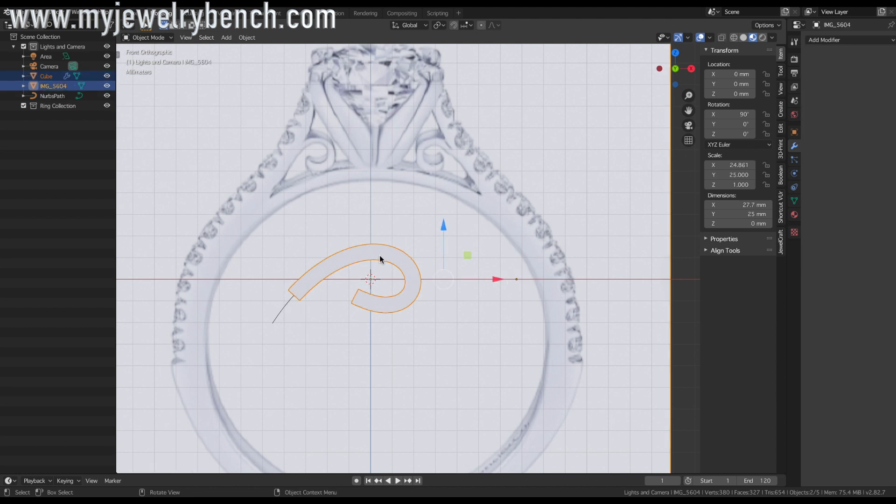
{"action": "key", "text": "g"}
{"action": "right_click", "coordinate": [373, 205]}
{"action": "left_click", "coordinate": [389, 289]}
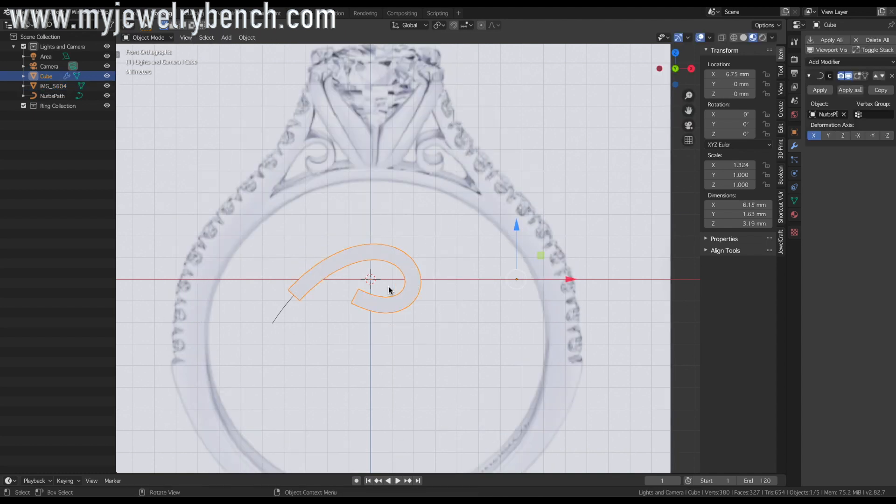
Apply the Curve modifier and delete the path, moving the bent bar over the reference's left scroll, to about X 4.48 mm, Z 5.67 mm.
{"action": "left_click", "coordinate": [290, 306], "text": "shift"}
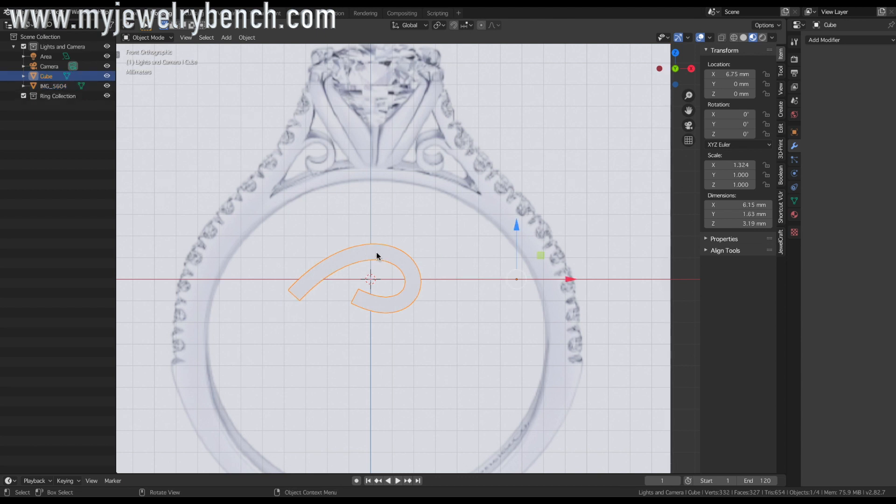
{"action": "key", "text": "g"}
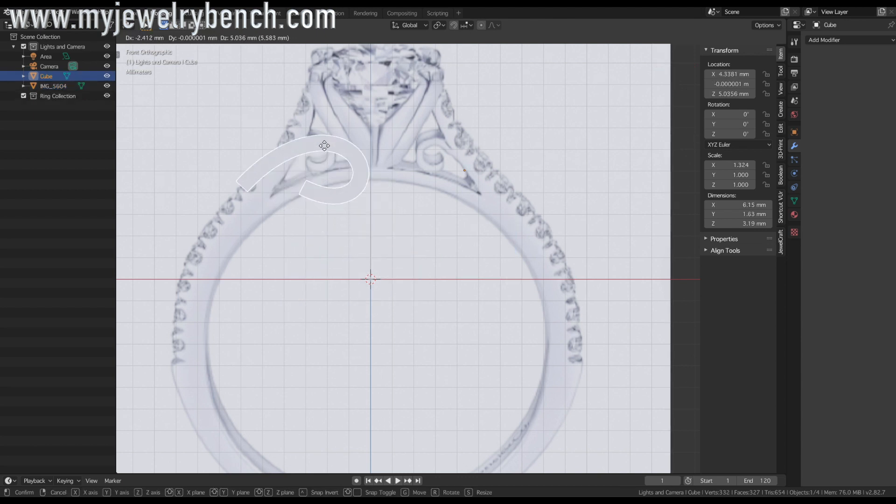
{"action": "left_click", "coordinate": [328, 132]}
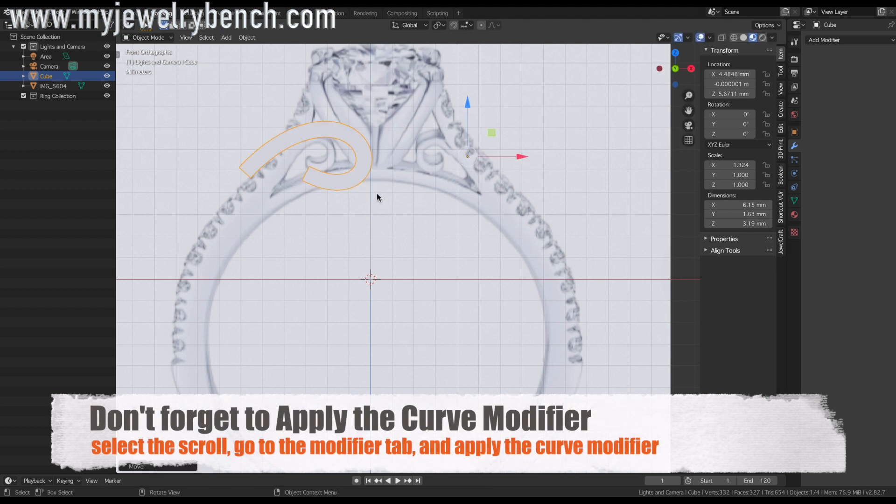
Set the bent bar's origin to its center of mass.
{"action": "key", "text": "r"}
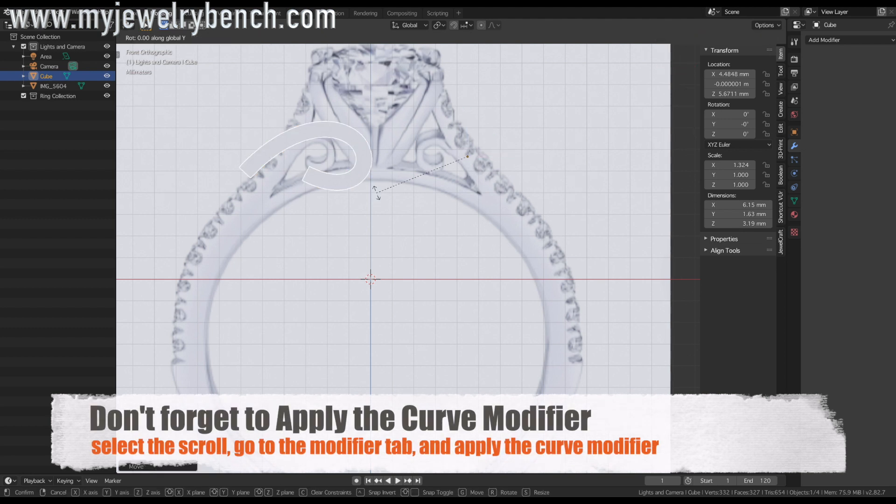
{"action": "right_click", "coordinate": [384, 190]}
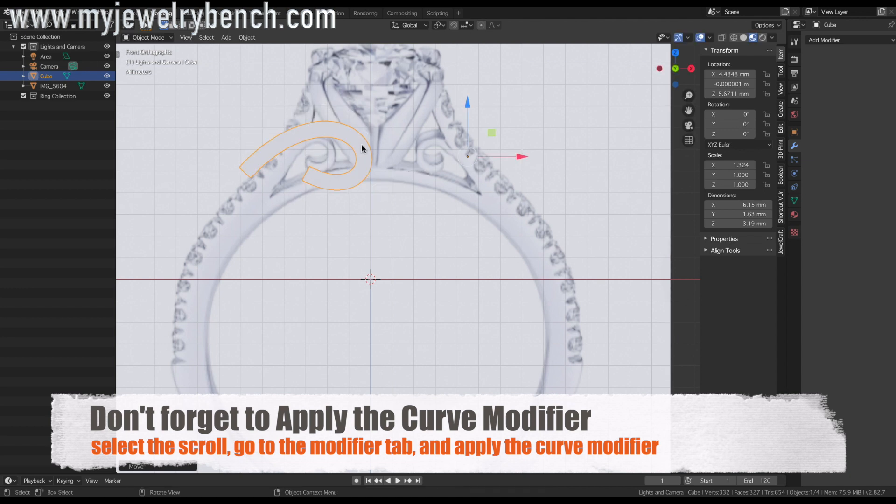
{"action": "right_click", "coordinate": [362, 146]}
{"action": "mouse_move", "coordinate": [362, 146]}
{"action": "left_click", "coordinate": [445, 186]}
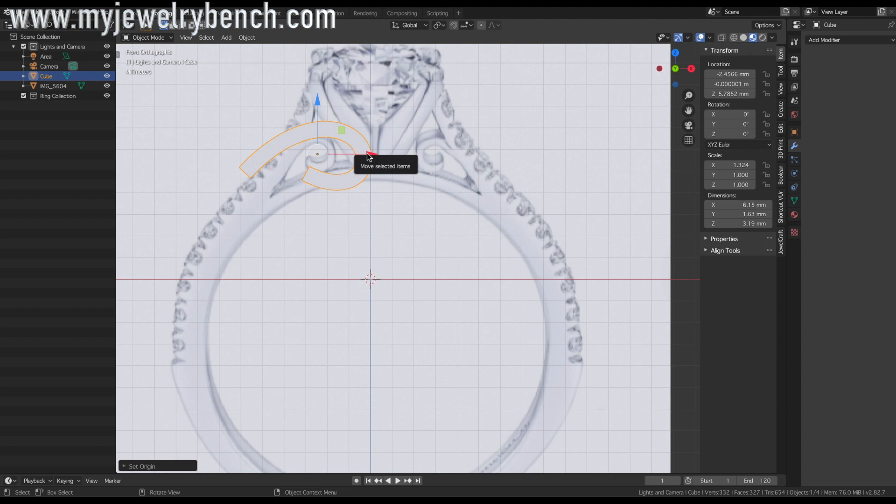
Rotate the bent bar about -24° around Y and scale it uniformly to about 0.55.
{"action": "key", "text": "r"}
{"action": "key", "text": "y"}
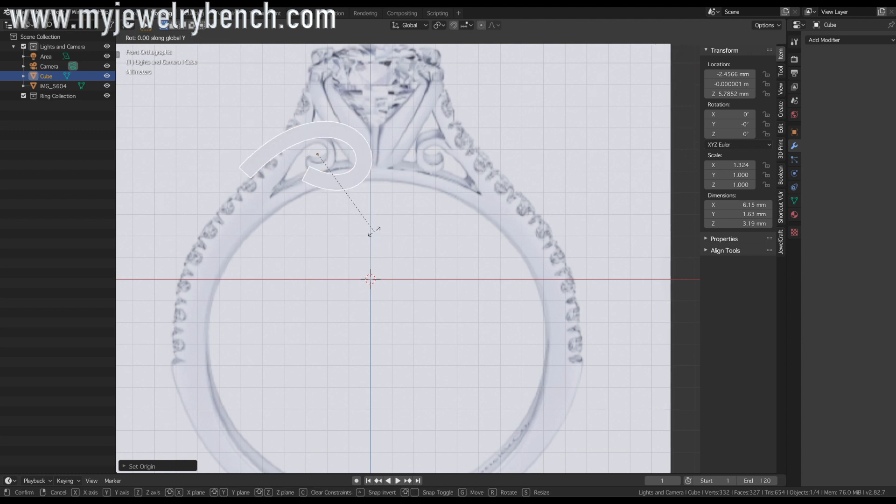
{"action": "left_click", "coordinate": [382, 192]}
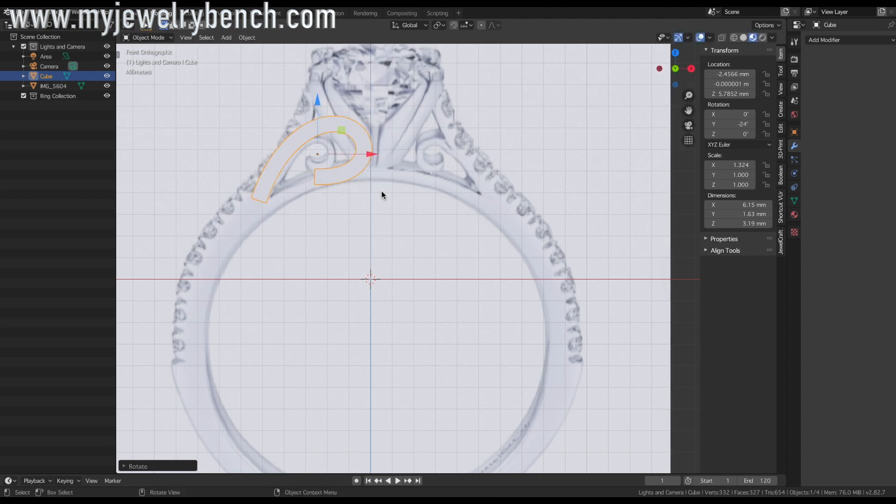
{"action": "key", "text": "s"}
{"action": "left_click", "coordinate": [369, 196]}
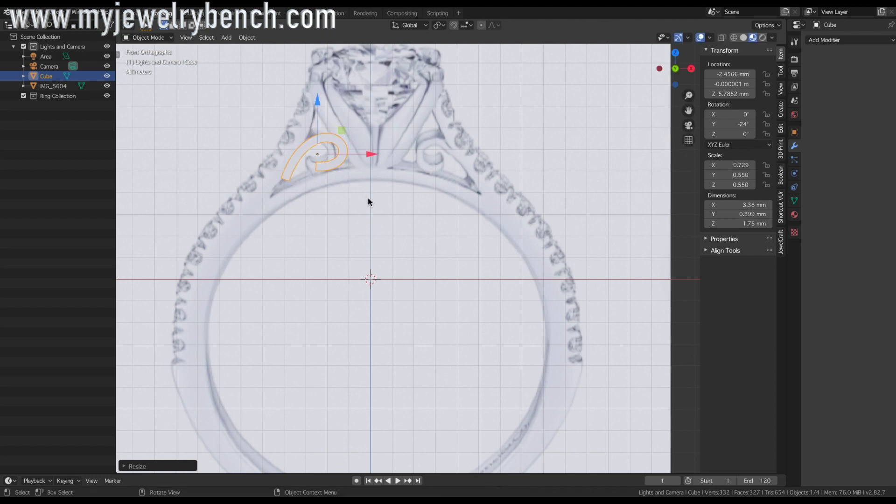
Align the bent bar with the reference's left scroll, at about -18.2° around Y and about X -2.8 mm, Z 5.74 mm.
{"action": "left_click_drag", "start_coordinate": [373, 155], "coordinate": [358, 161]}
{"action": "key", "text": "r"}
{"action": "key", "text": "y"}
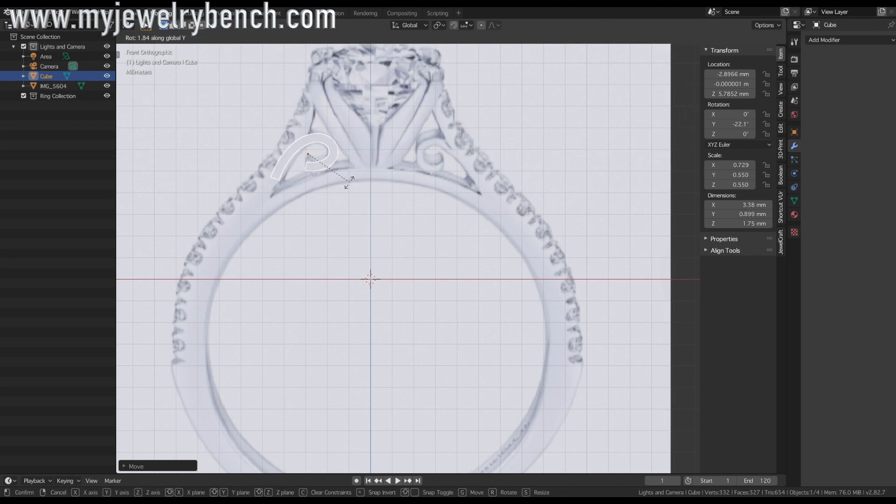
{"action": "left_click", "coordinate": [349, 183]}
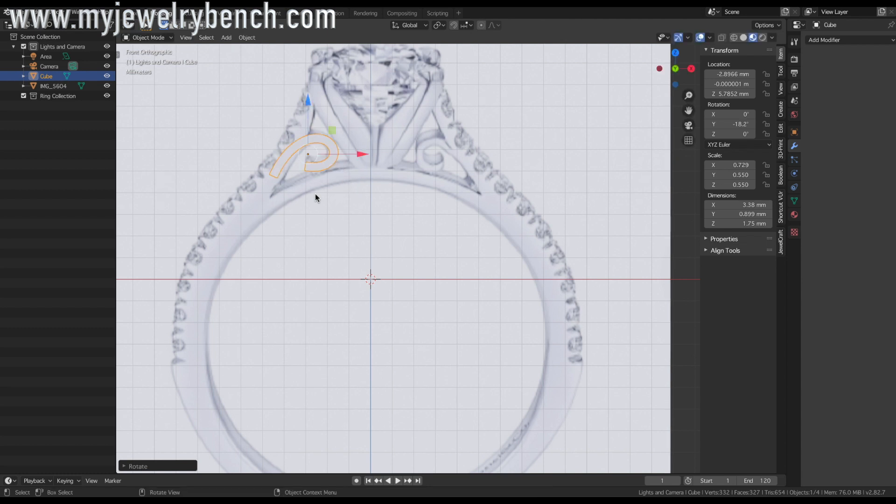
{"action": "key", "text": "g"}
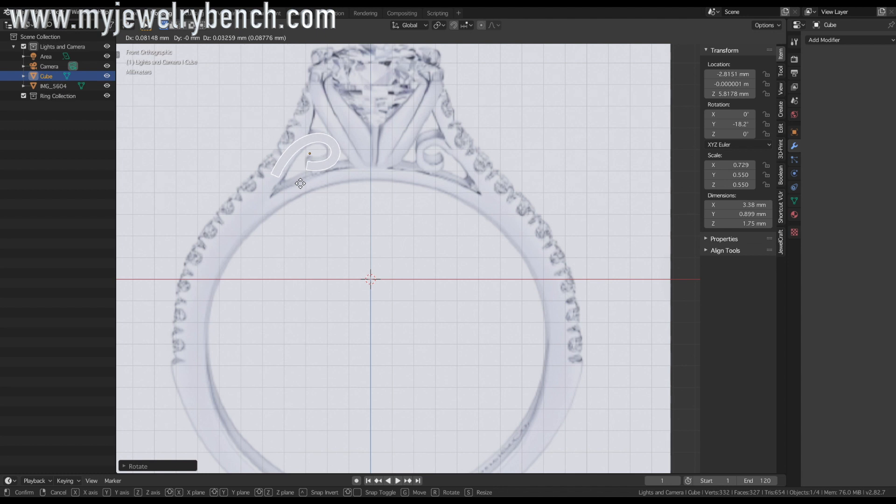
{"action": "left_click", "coordinate": [300, 187]}
Rename the bent bar as Scroll and hide the ring reference image.
{"action": "middle_click_drag", "start_coordinate": [330, 190], "coordinate": [356, 216]}
{"action": "scroll", "coordinate": [355, 151], "scroll_direction": "down", "scroll_amount": 4}
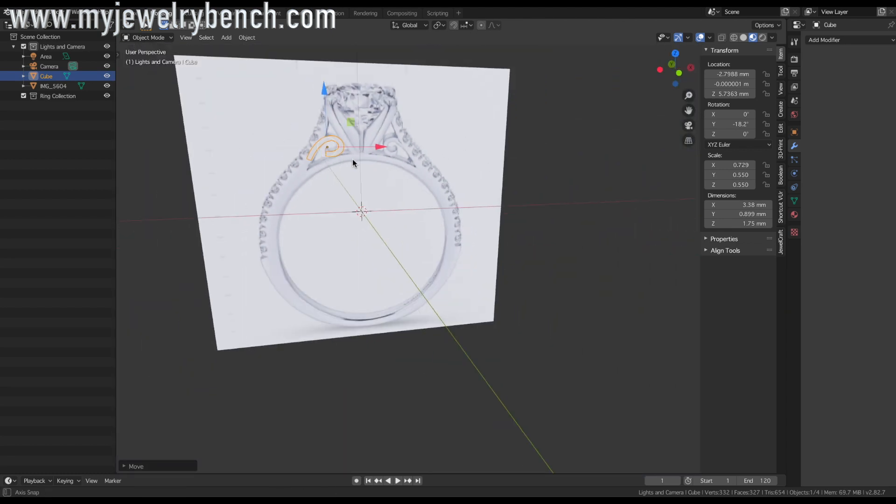
{"action": "middle_click_drag", "start_coordinate": [352, 158], "coordinate": [343, 159]}
{"action": "left_click", "coordinate": [54, 85]}
{"action": "double_click", "coordinate": [54, 86]}
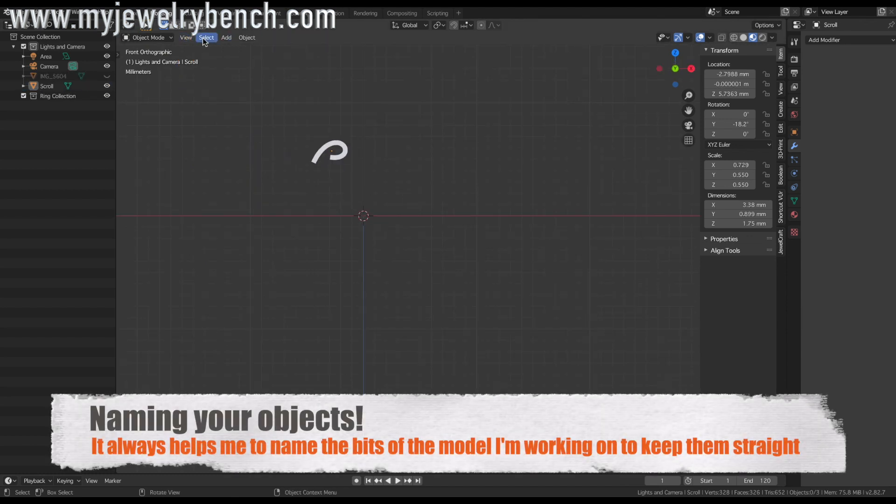
Add a Bezier circle and set its X and Y dimensions to 17 mm.
{"action": "left_click", "coordinate": [221, 38]}
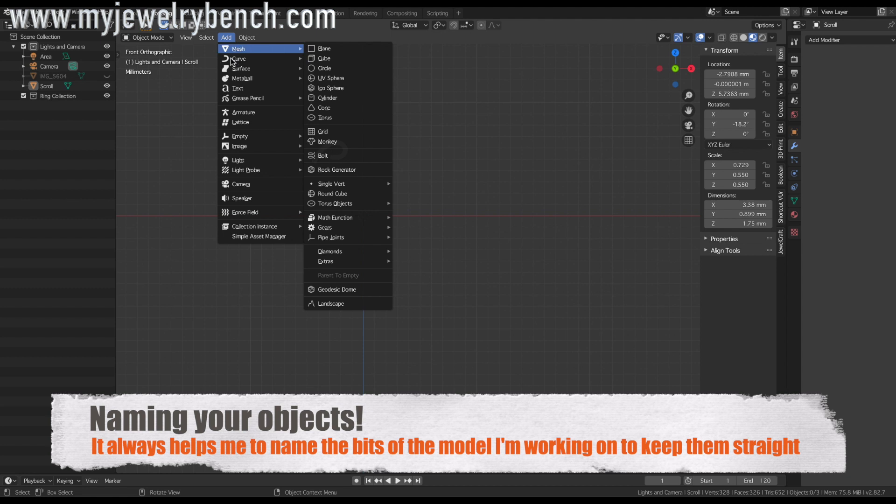
{"action": "mouse_move", "coordinate": [233, 59]}
{"action": "left_click", "coordinate": [323, 68]}
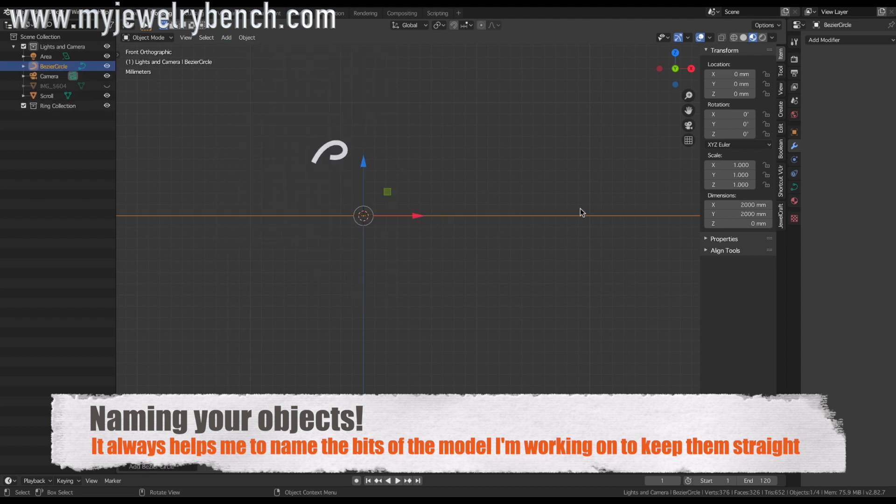
{"action": "left_click", "coordinate": [745, 205]}
{"action": "type", "text": "1"}
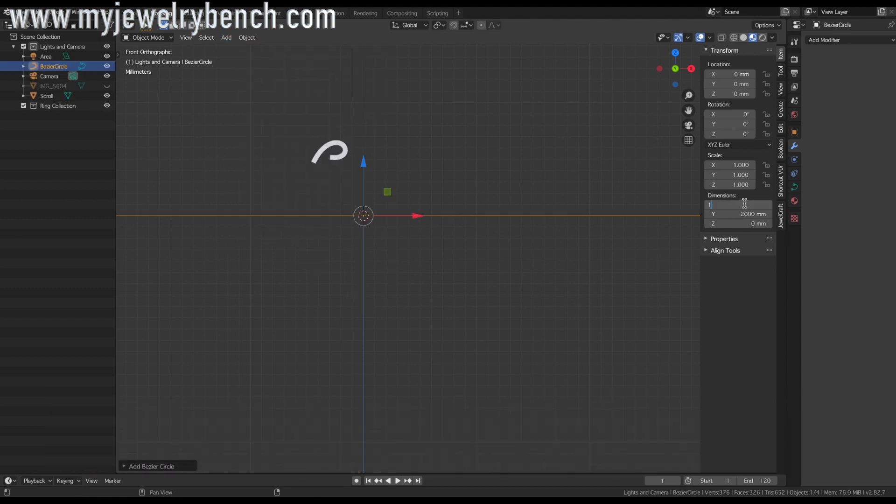
{"action": "type", "text": "7"}
{"action": "key", "text": "Return"}
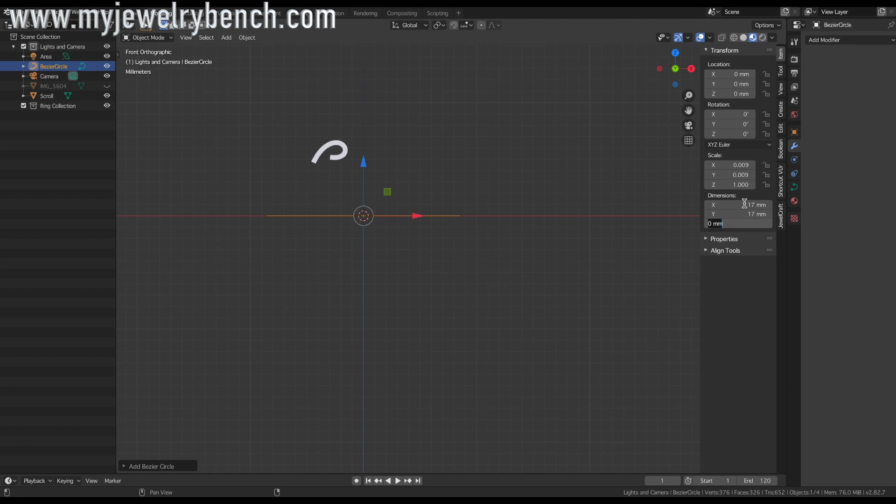
{"action": "left_click", "coordinate": [412, 232]}
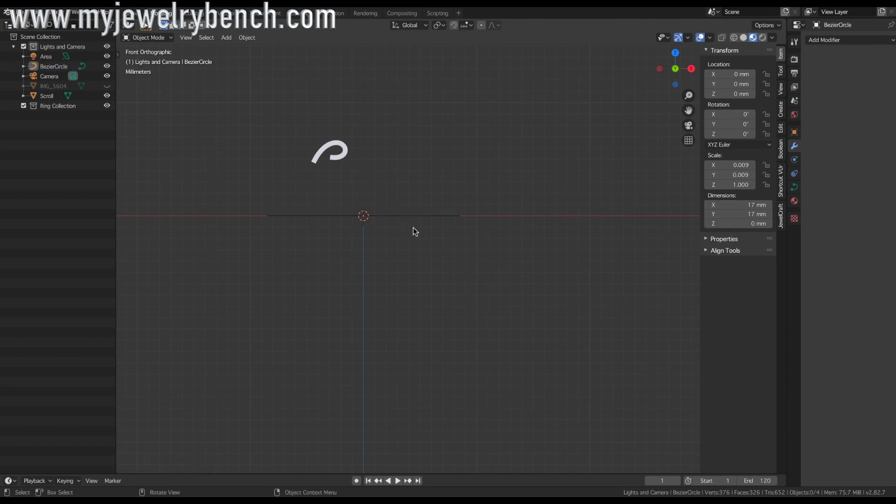
Rotate the Bezier circle 90° around X so it stands upright in front view.
{"action": "left_click", "coordinate": [408, 216]}
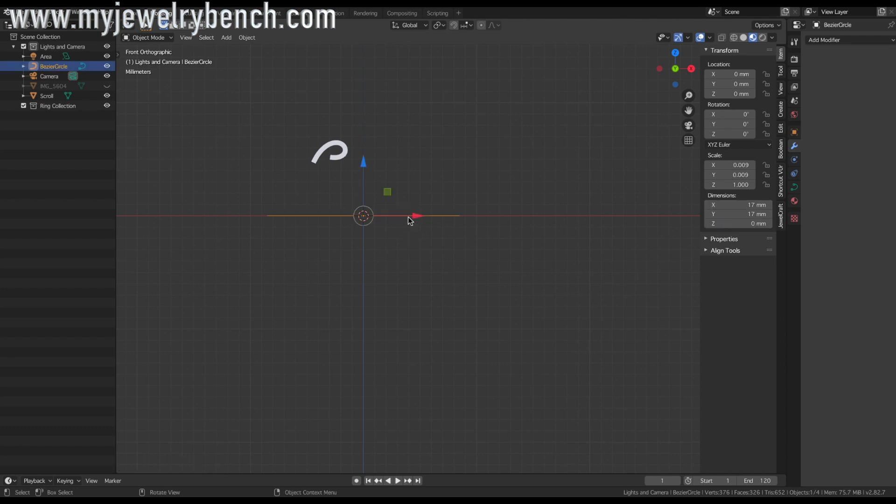
{"action": "key", "text": "r"}
{"action": "key", "text": "x"}
{"action": "key", "text": "9"}
{"action": "key", "text": "0"}
{"action": "key", "text": "Return"}
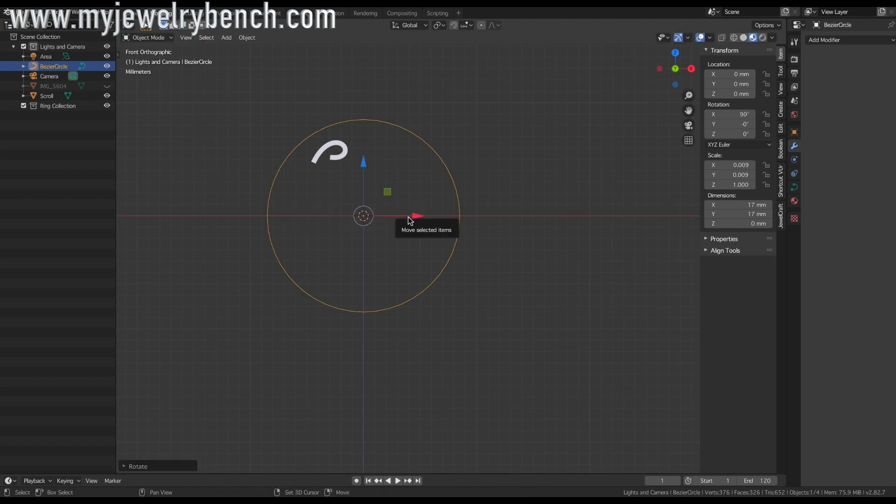
Duplicate the Bezier circle in place and rename the copy as Ring Shape.
{"action": "key", "text": "shift+d"}
{"action": "key", "text": "Escape"}
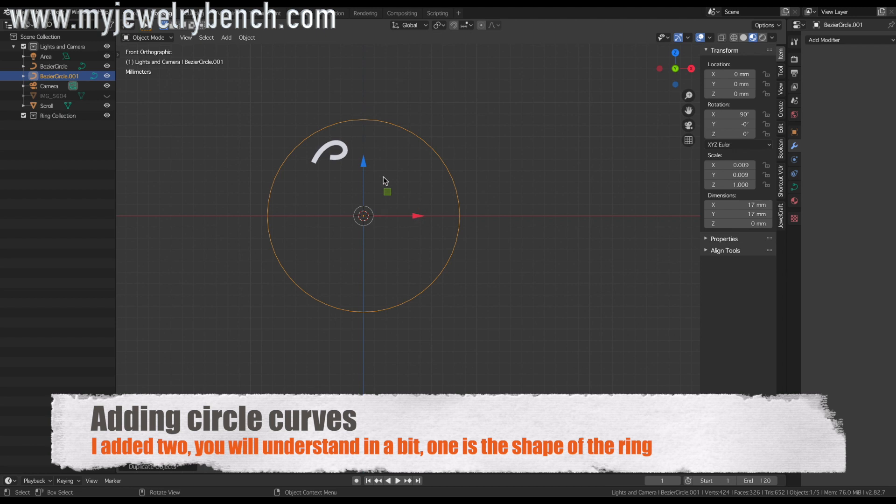
{"action": "left_click", "coordinate": [61, 76]}
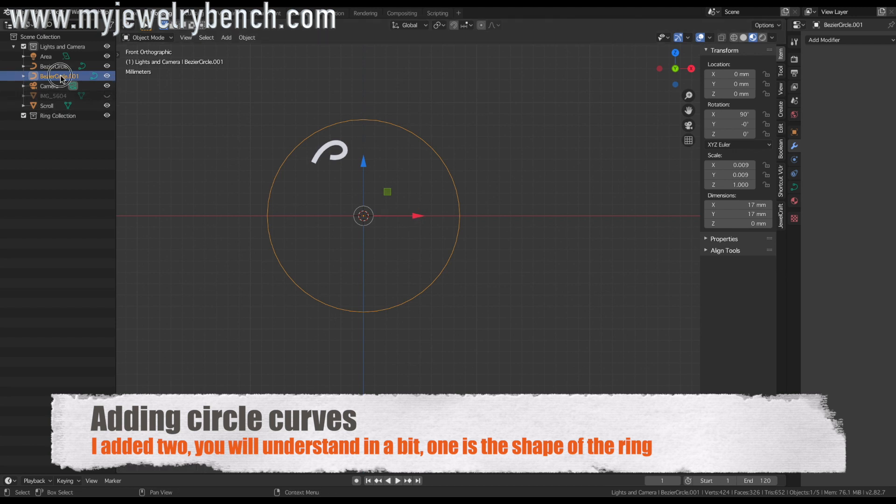
{"action": "double_click", "coordinate": [57, 76]}
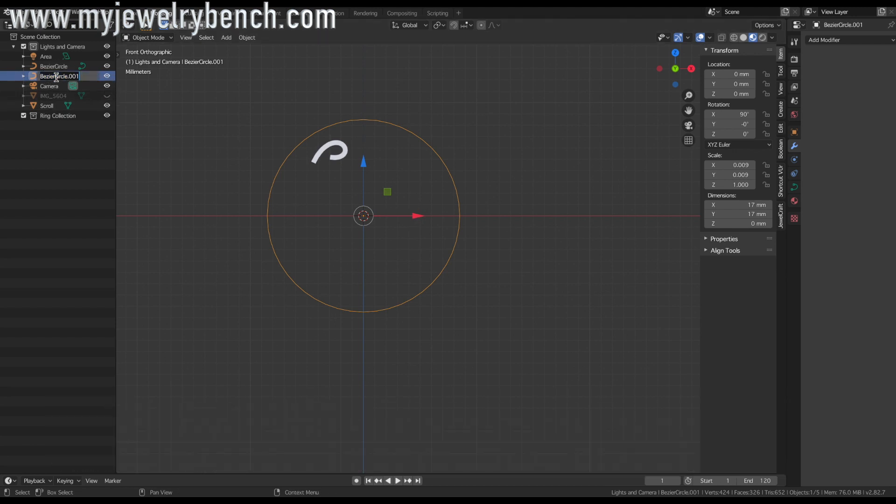
{"action": "type", "text": "Ring Shape"}
{"action": "key", "text": "Return"}
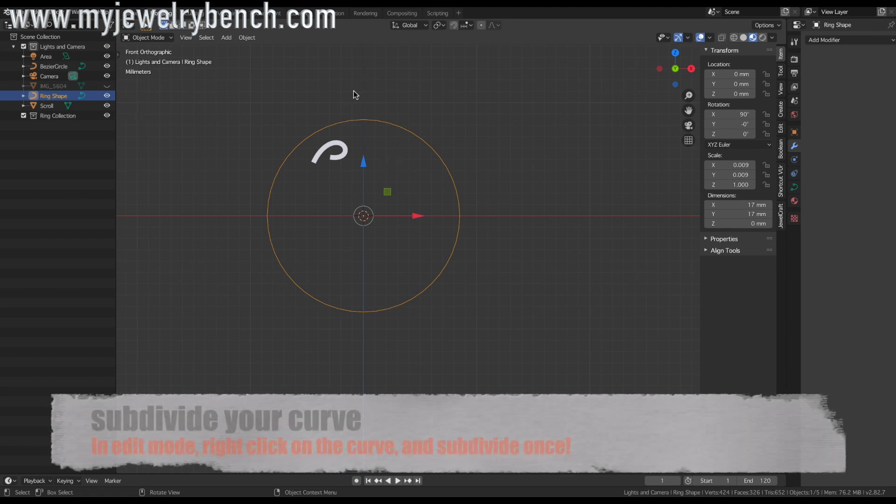
Subdivide the whole Ring Shape curve once in Edit Mode.
{"action": "key", "text": "Tab"}
{"action": "right_click", "coordinate": [370, 121]}
{"action": "left_click", "coordinate": [368, 118]}
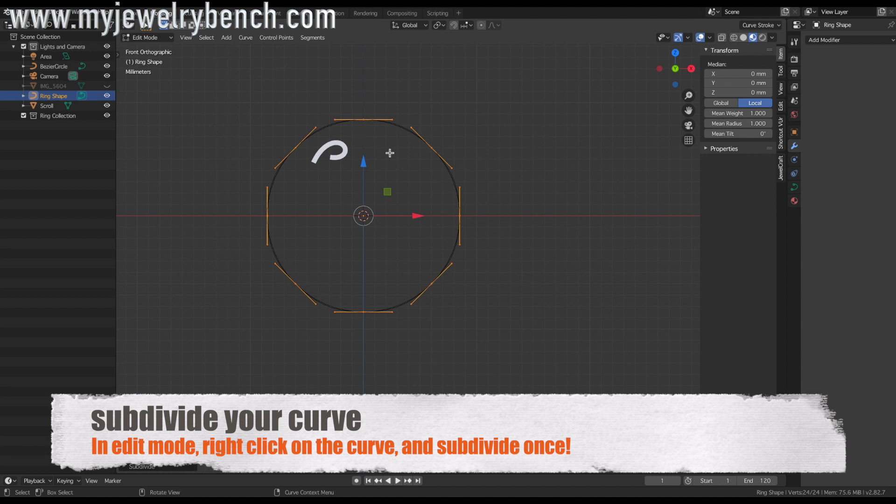
Move the top control point of the Ring Shape curve straight up, making the curve about 22.3 mm tall.
{"action": "left_click", "coordinate": [366, 121]}
{"action": "left_click_drag", "start_coordinate": [364, 70], "coordinate": [361, 428]}
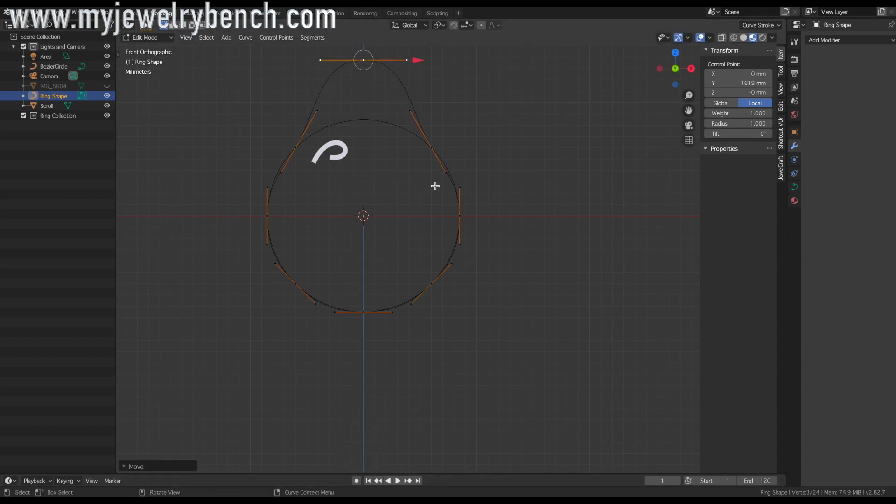
{"action": "key", "text": "s"}
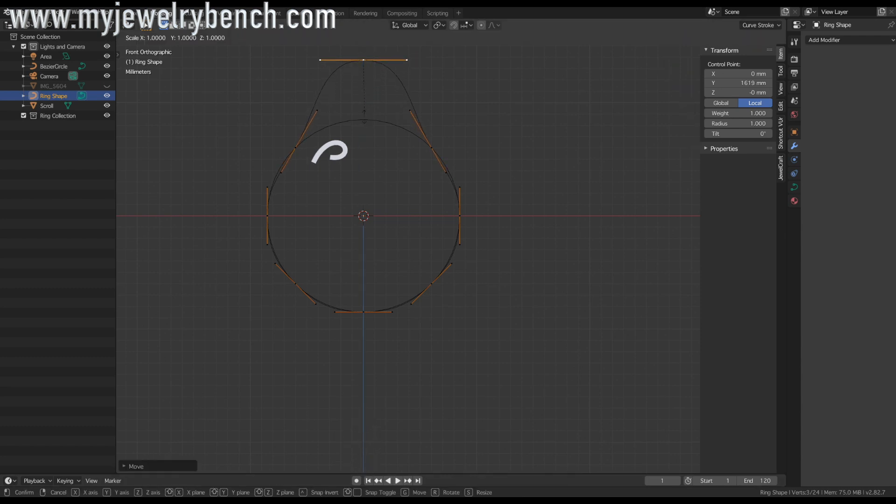
{"action": "key", "text": "x"}
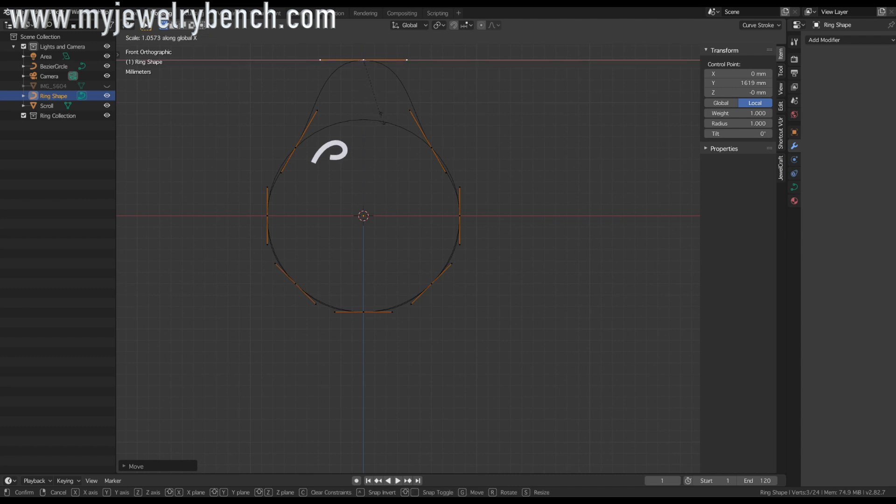
{"action": "left_click", "coordinate": [421, 119]}
Widen the rounded top of the Ring Shape curve by scaling both handles of its top point along X, and return to Object Mode.
{"action": "left_click", "coordinate": [407, 60]}
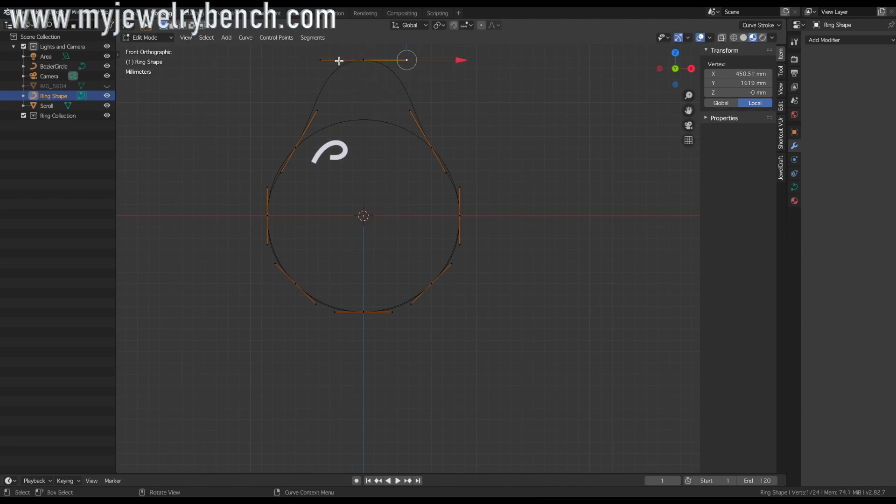
{"action": "left_click", "coordinate": [325, 62], "text": "shift"}
{"action": "key", "text": "s"}
{"action": "key", "text": "x"}
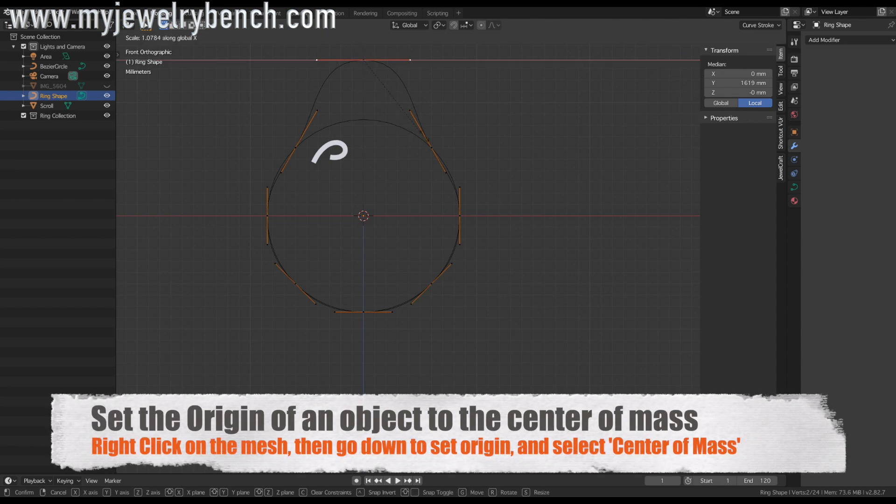
{"action": "left_click", "coordinate": [487, 141]}
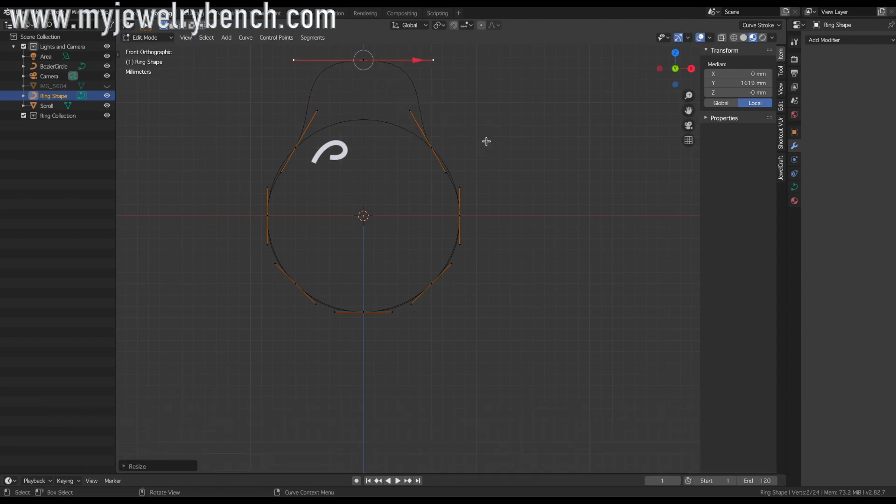
{"action": "left_click", "coordinate": [365, 167]}
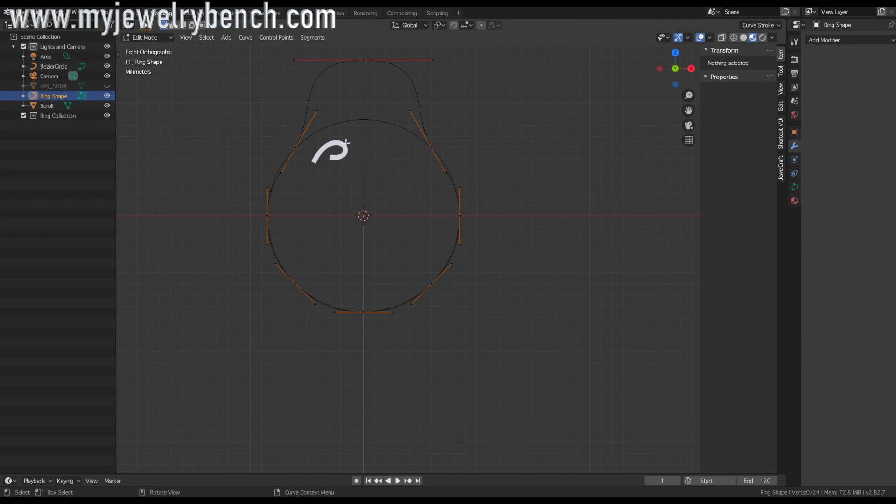
{"action": "key", "text": "Tab"}
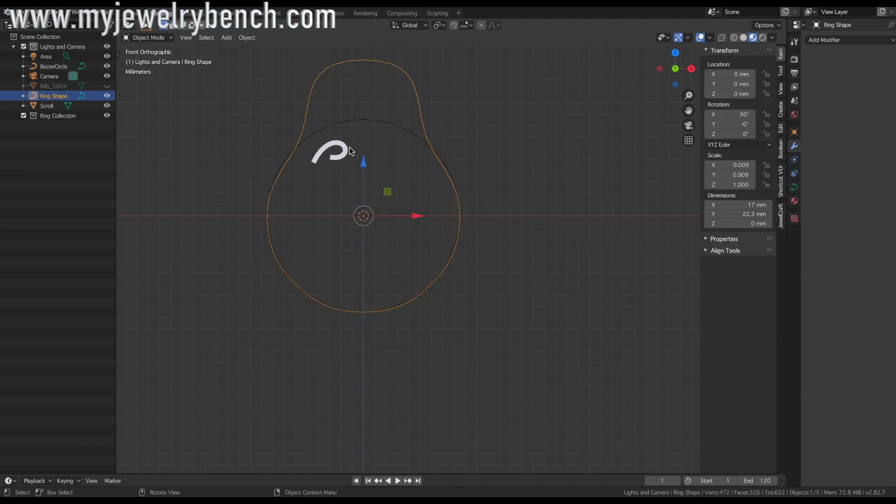
Hide the Scroll object in the viewport.
{"action": "left_click", "coordinate": [343, 150]}
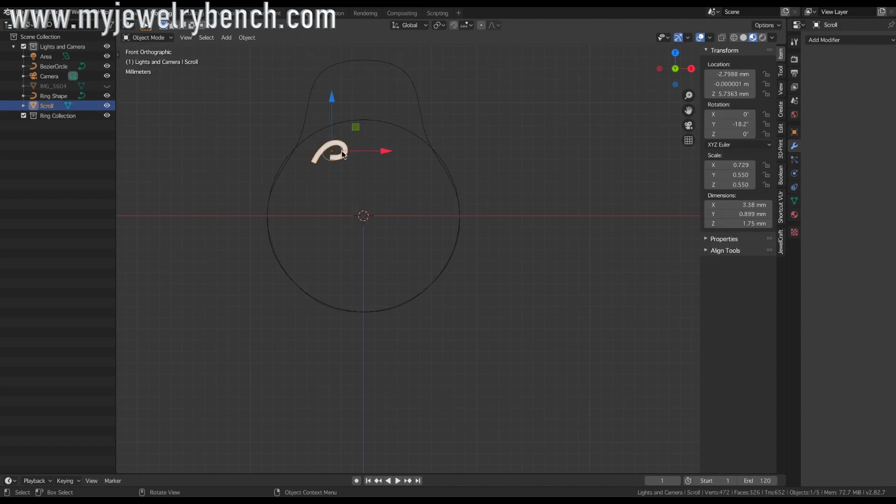
{"action": "left_click", "coordinate": [107, 105]}
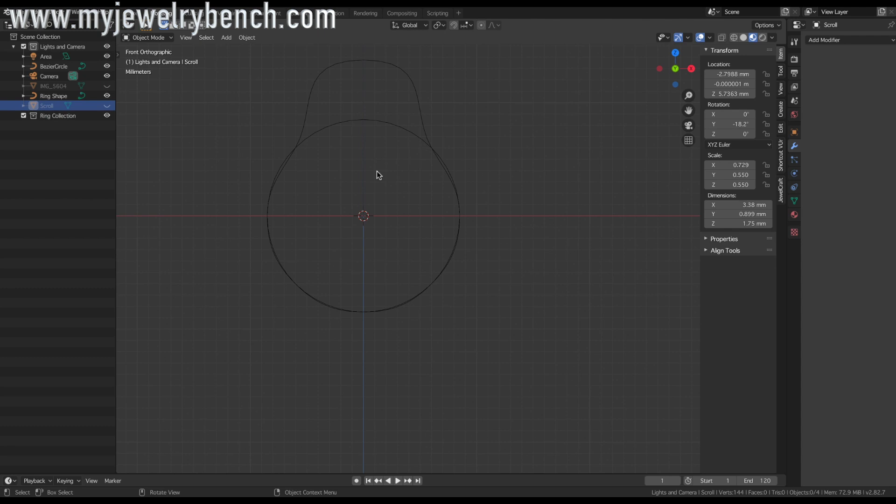
Start the Shortcut VUr display and return to the object's transform properties.
{"action": "left_click", "coordinate": [781, 155]}
{"action": "left_click", "coordinate": [755, 65]}
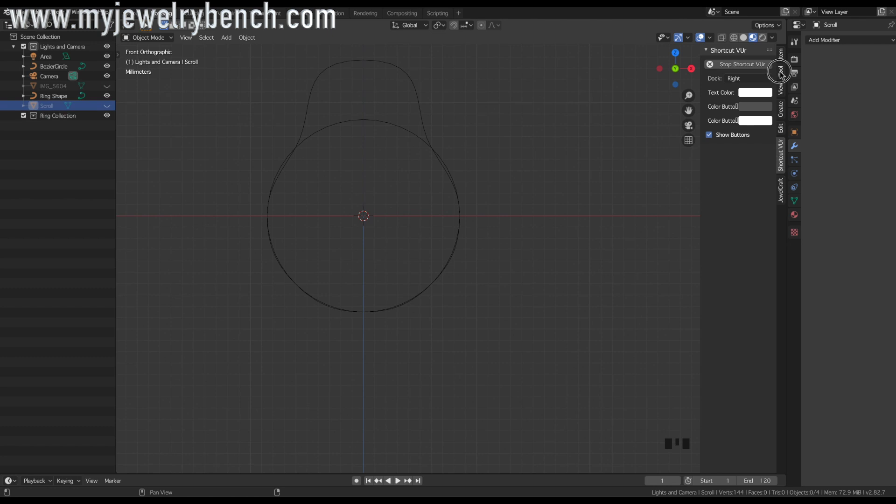
{"action": "left_click", "coordinate": [783, 73]}
{"action": "left_click", "coordinate": [782, 55]}
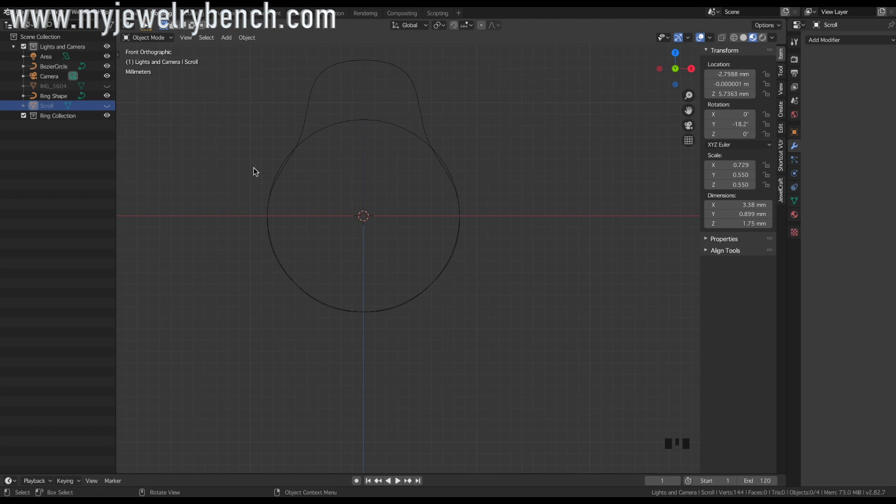
Hide the original BezierCircle so that only the Ring Shape curve is shown in the front orthographic view.
{"action": "left_click", "coordinate": [368, 125]}
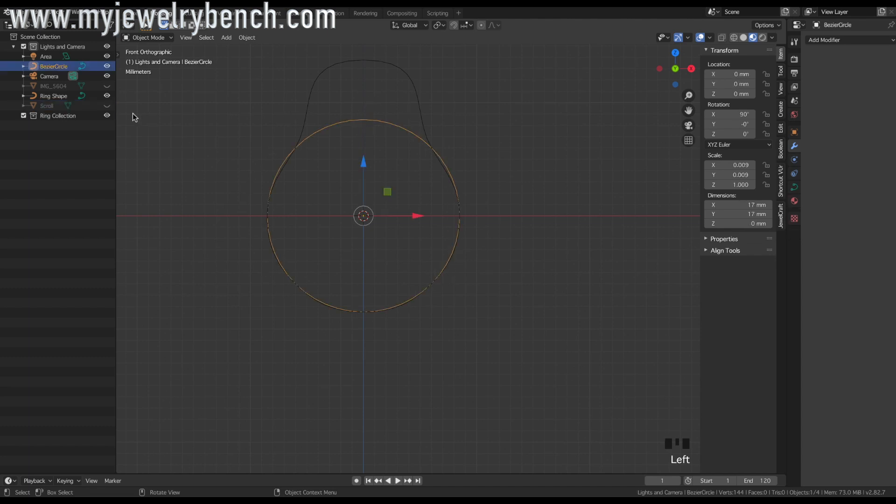
{"action": "left_click", "coordinate": [107, 66]}
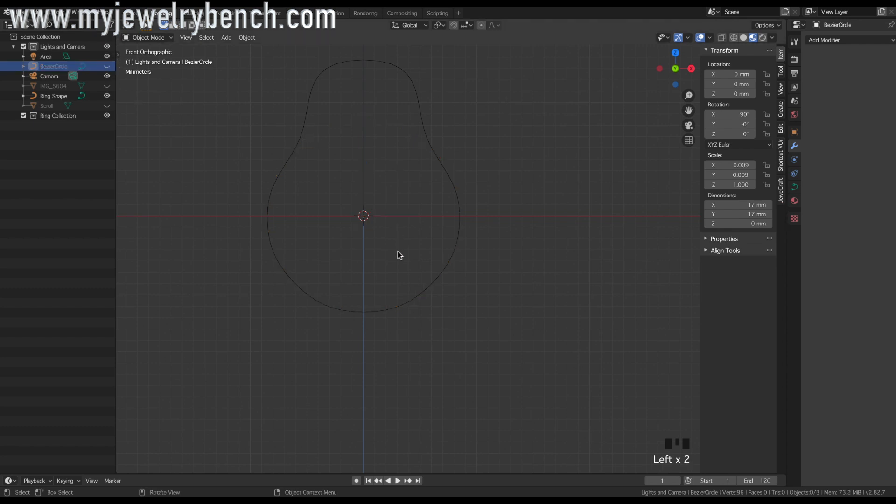
{"action": "scroll", "coordinate": [406, 254], "scroll_direction": "down", "scroll_amount": 6}
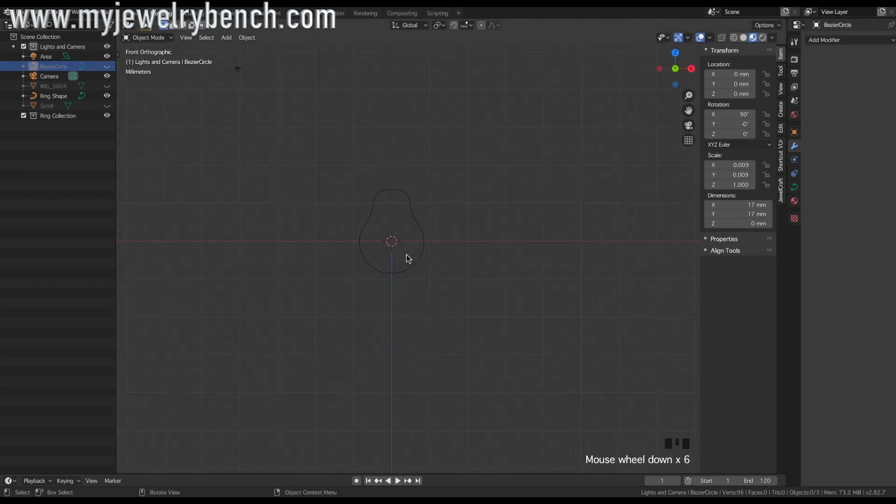
{"action": "scroll", "coordinate": [407, 255], "scroll_direction": "up", "scroll_amount": 3}
{"action": "scroll", "coordinate": [396, 234], "scroll_direction": "up", "scroll_amount": 3}
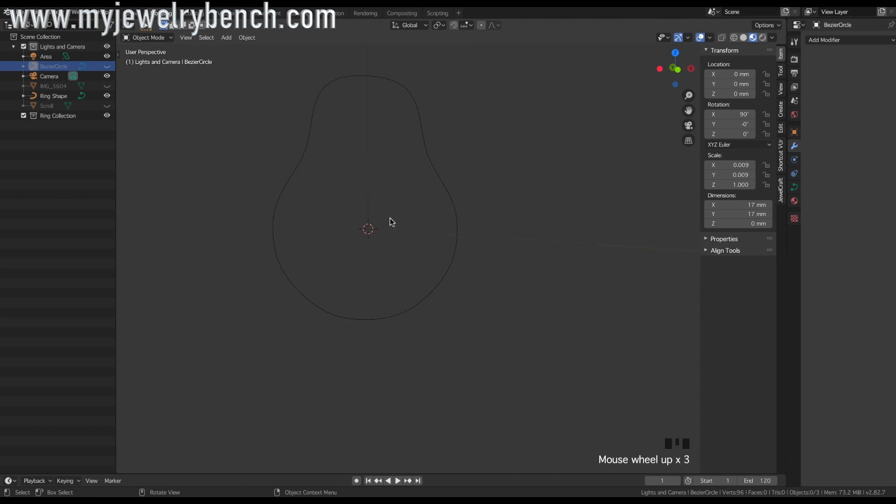
{"action": "key", "text": "KP_1"}
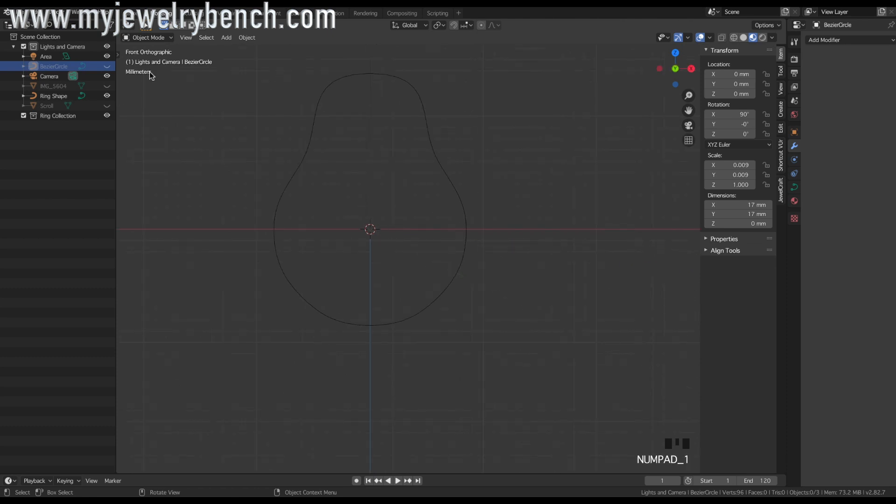
Show the IMG_5604 reference image and move it up along Z to line up its ring with the Ring Shape curve.
{"action": "left_click", "coordinate": [107, 86]}
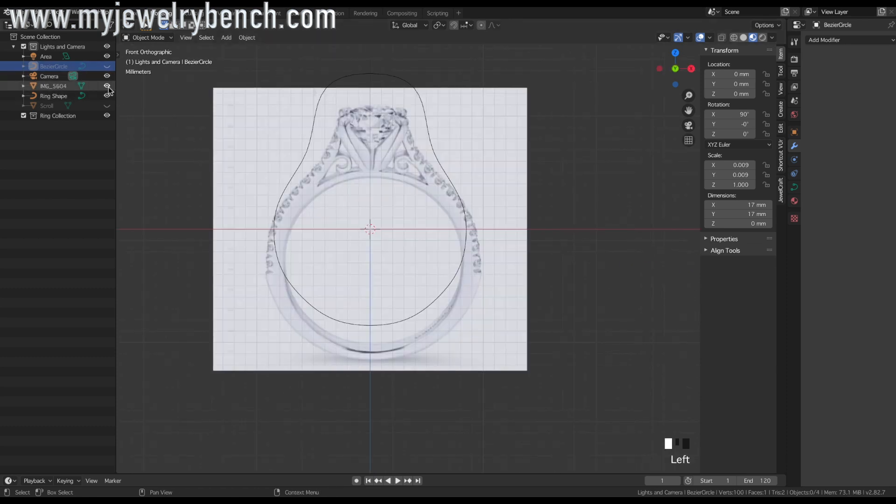
{"action": "left_click", "coordinate": [398, 220]}
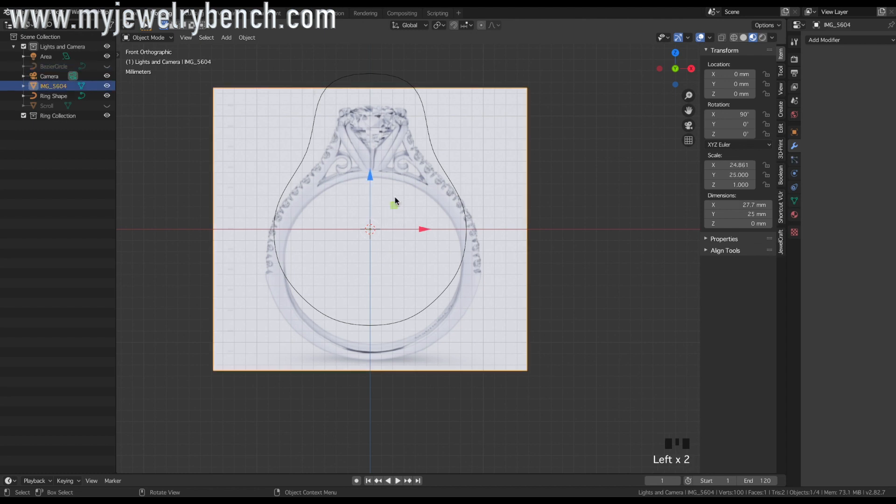
{"action": "left_click", "coordinate": [369, 174]}
{"action": "left_click_drag", "start_coordinate": [368, 173], "coordinate": [374, 141]}
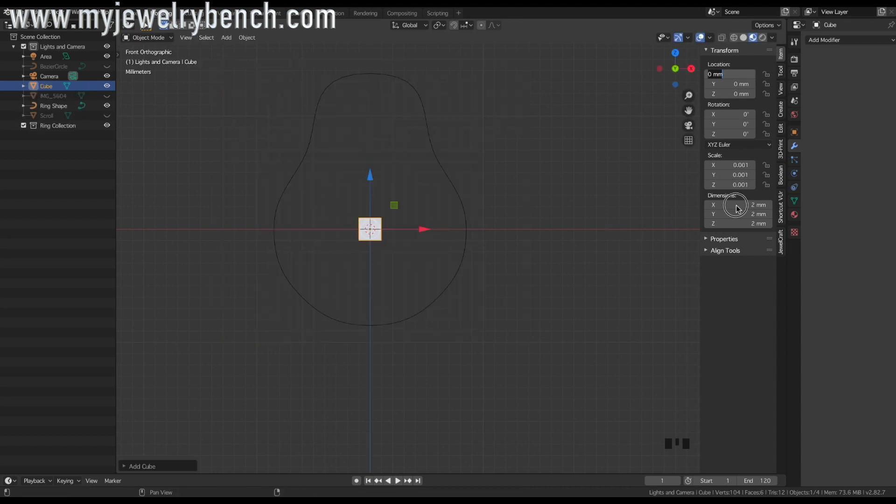
Set the cube's X dimension to 55 mm.
{"action": "key", "text": "Return"}
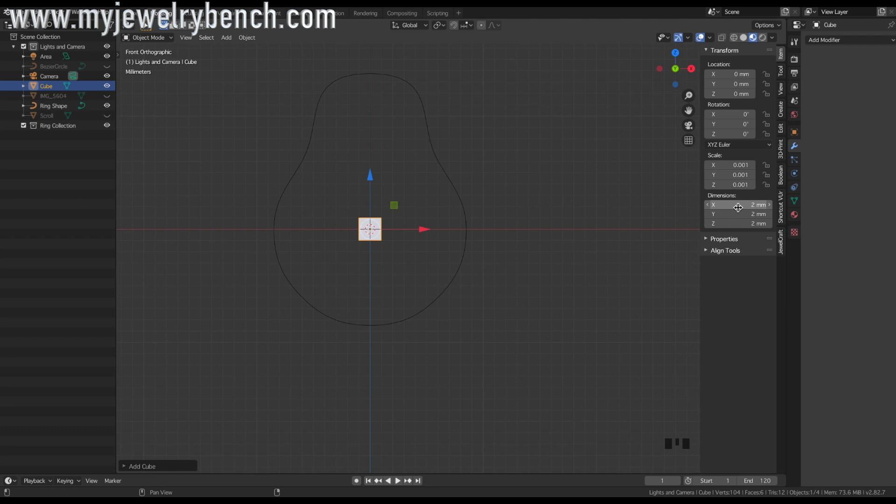
{"action": "key", "text": "Return"}
{"action": "type", "text": "55"}
{"action": "key", "text": "Return"}
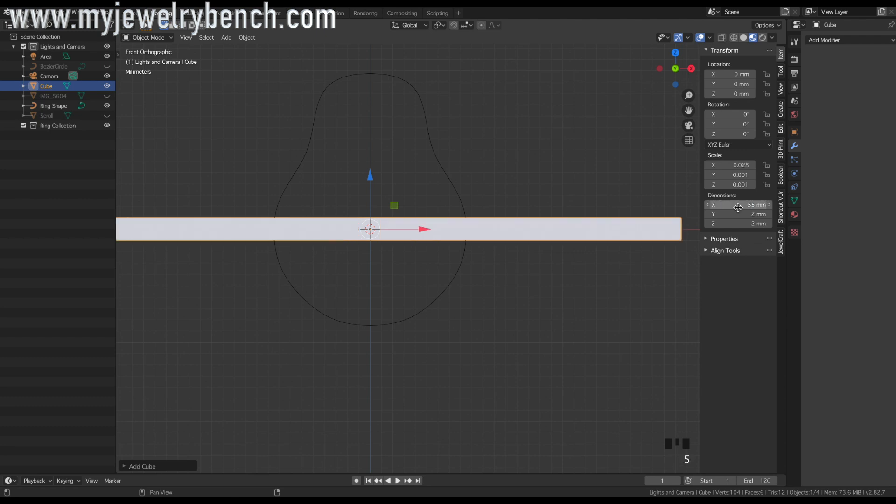
Add 200 evenly spaced loop cuts along the length of the 55 mm bar in Edit Mode.
{"action": "key", "text": "Tab"}
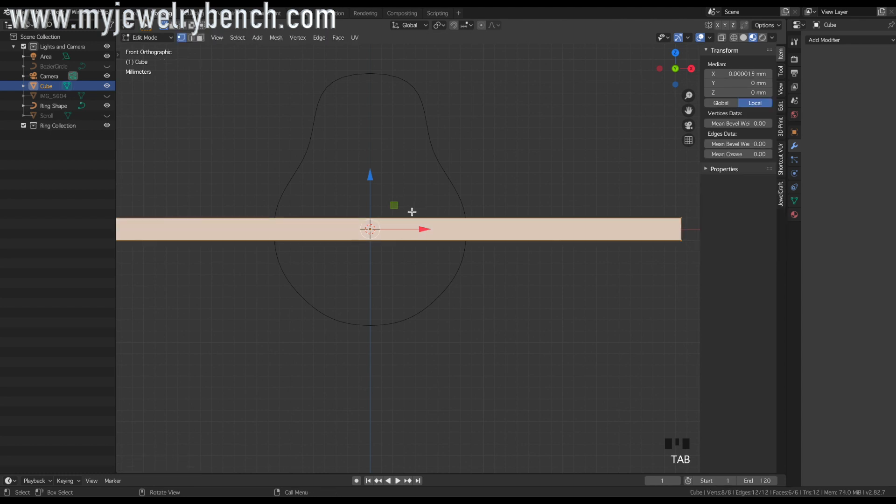
{"action": "key", "text": "ctrl+r"}
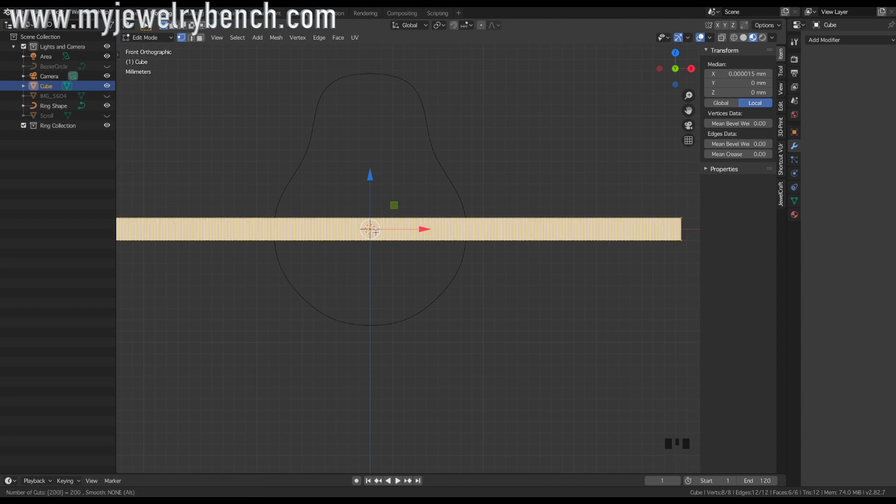
{"action": "left_click", "coordinate": [376, 231]}
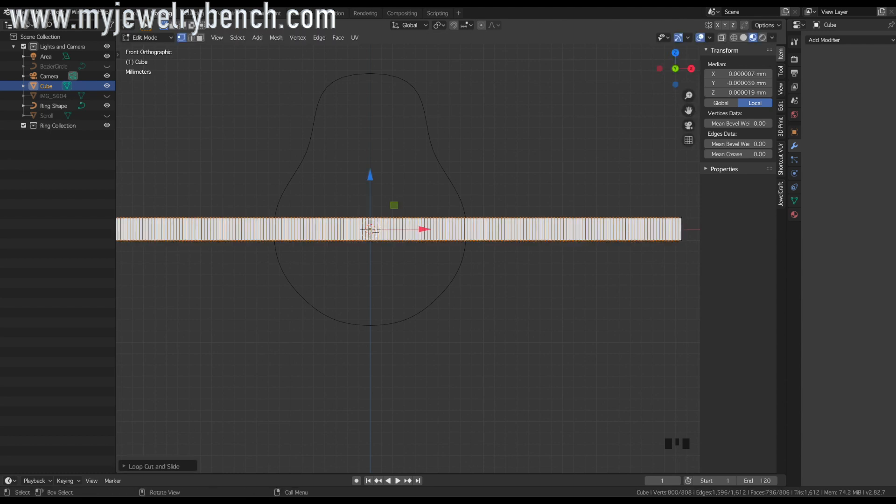
{"action": "key", "text": "Tab"}
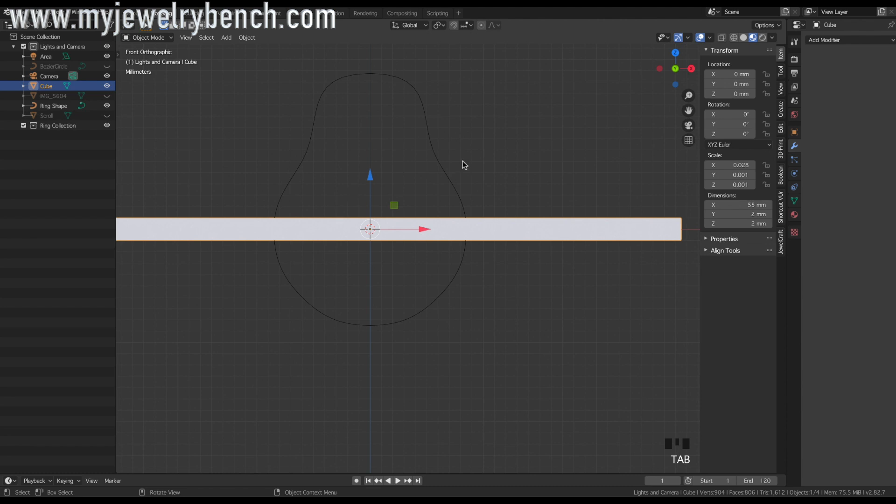
Select the two end faces of the bar in Edit Mode using face selection.
{"action": "scroll", "coordinate": [442, 211], "scroll_direction": "down", "scroll_amount": 3}
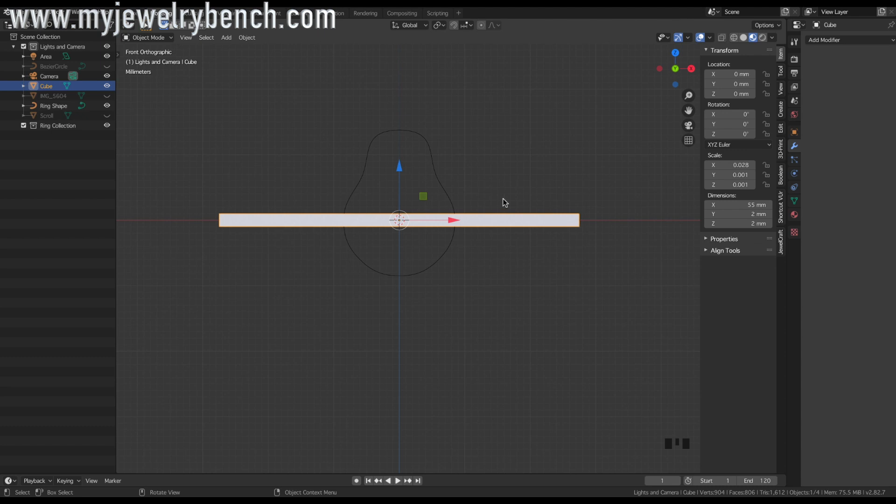
{"action": "middle_click_drag", "start_coordinate": [458, 218], "coordinate": [498, 262]}
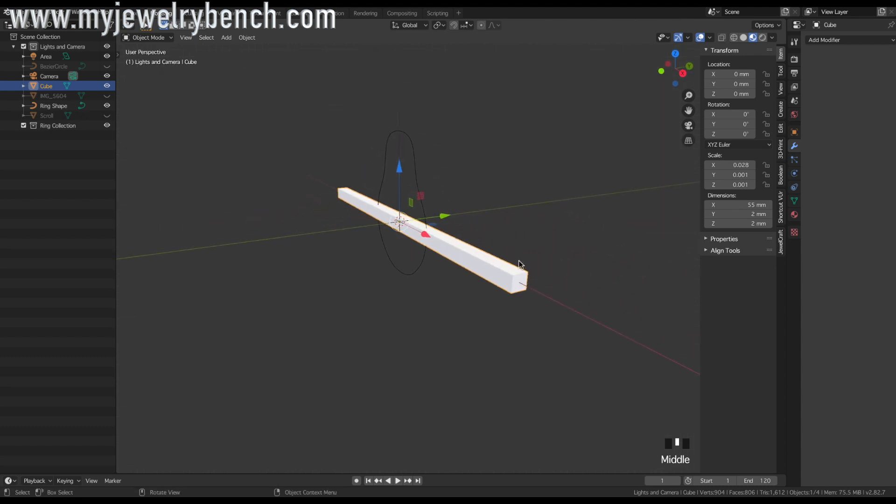
{"action": "key", "text": "Tab"}
{"action": "left_click", "coordinate": [200, 38]}
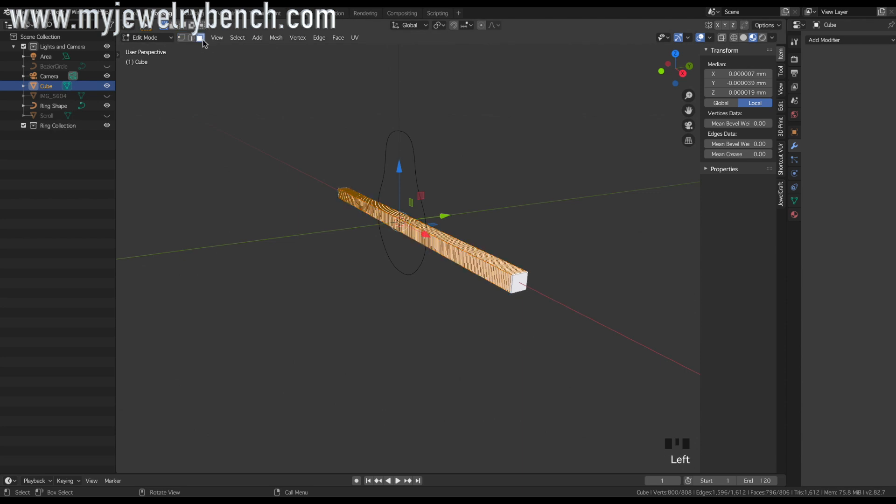
{"action": "left_click", "coordinate": [522, 283]}
{"action": "middle_click_drag", "start_coordinate": [417, 227], "coordinate": [490, 208]}
{"action": "scroll", "coordinate": [498, 194], "scroll_direction": "down", "scroll_amount": 3}
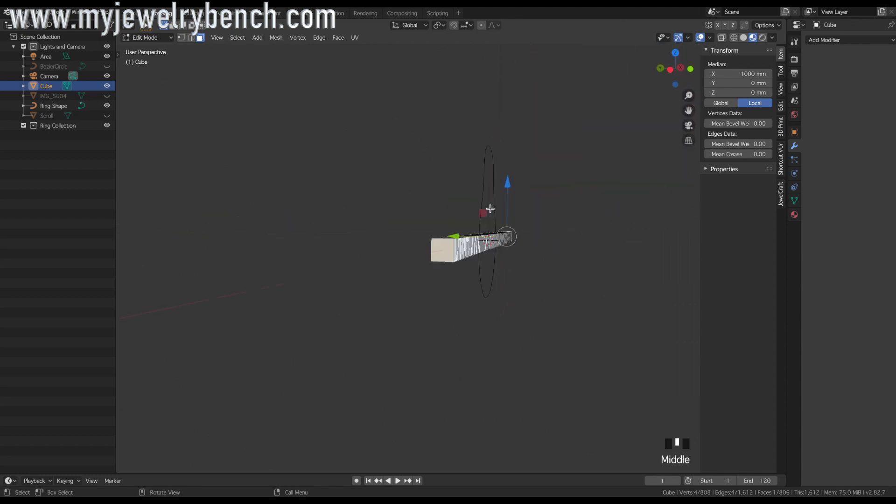
{"action": "left_click", "coordinate": [444, 247], "text": "shift"}
{"action": "middle_click_drag", "start_coordinate": [443, 247], "coordinate": [364, 212]}
Taper both bar ends with smooth proportional editing at size 9.85, scaling the end faces to about 0.70 in Y and Z with X locked.
{"action": "scroll", "coordinate": [427, 224], "scroll_direction": "down", "scroll_amount": 2}
{"action": "scroll", "coordinate": [427, 224], "scroll_direction": "up", "scroll_amount": 1}
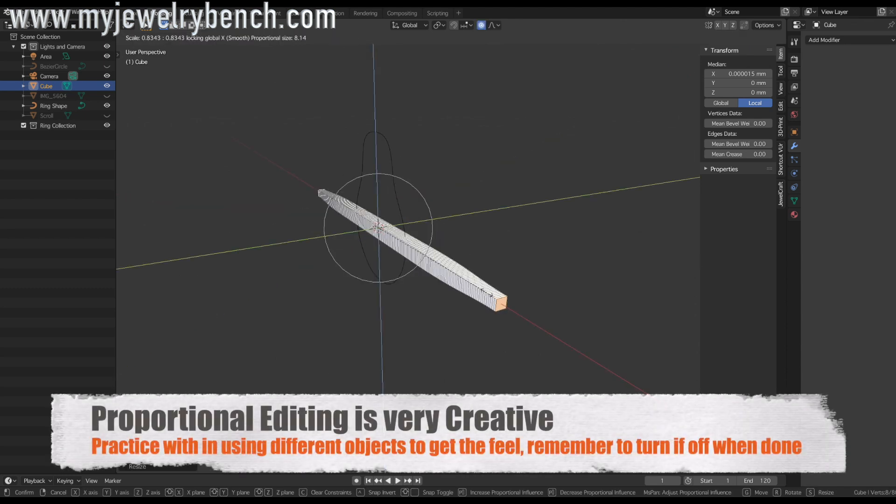
{"action": "scroll", "coordinate": [487, 293], "scroll_direction": "up", "scroll_amount": 5}
{"action": "scroll", "coordinate": [490, 294], "scroll_direction": "down", "scroll_amount": 11}
{"action": "scroll", "coordinate": [491, 294], "scroll_direction": "down", "scroll_amount": 5}
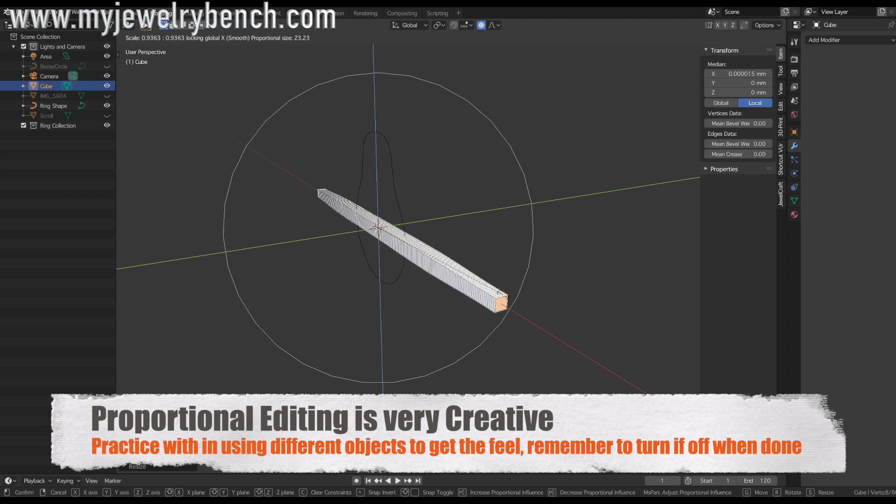
{"action": "scroll", "coordinate": [491, 294], "scroll_direction": "up", "scroll_amount": 20}
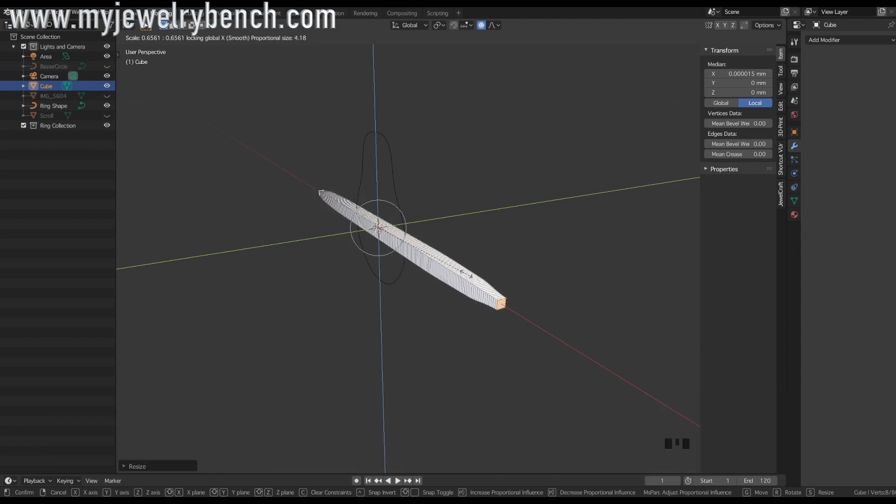
{"action": "scroll", "coordinate": [470, 278], "scroll_direction": "down", "scroll_amount": 9}
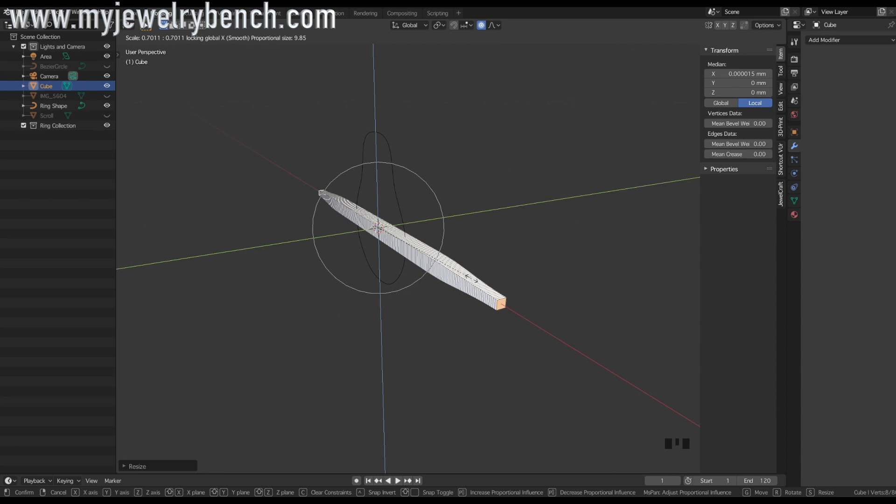
{"action": "left_click", "coordinate": [473, 281]}
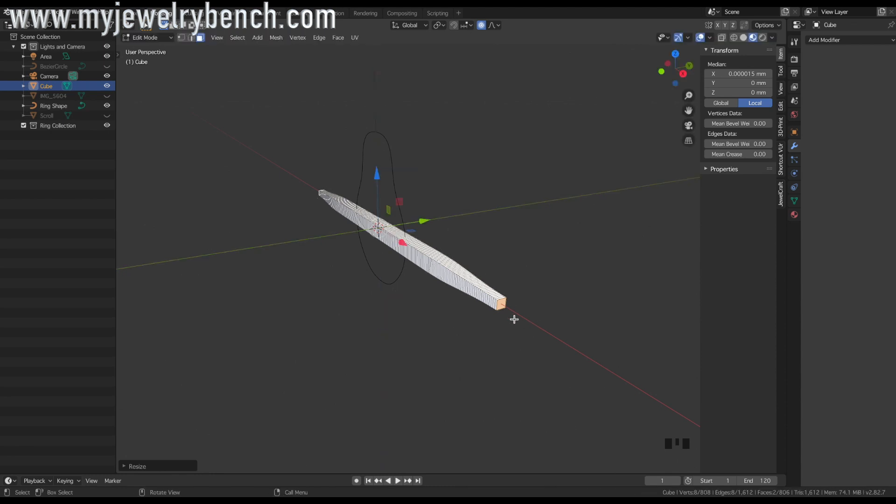
Widen the bar's two end faces along Y using smooth proportional editing at size 13.11, and return to Object Mode with proportional editing off.
{"action": "key", "text": "s"}
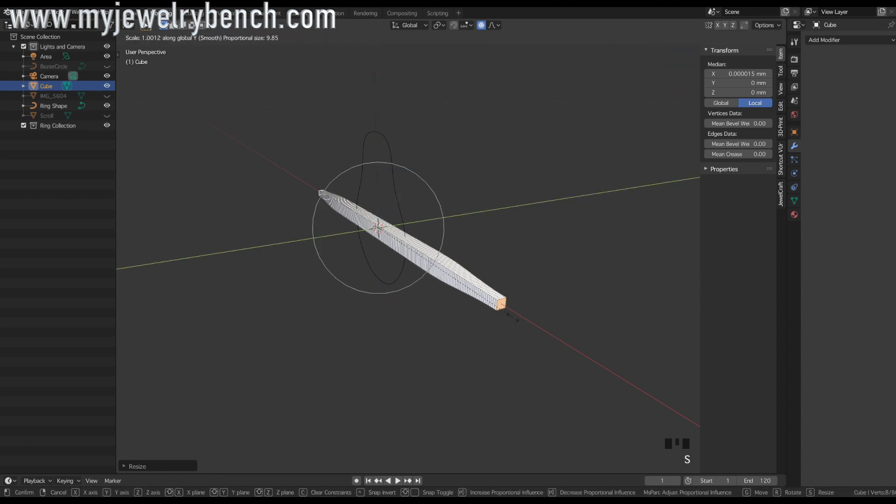
{"action": "scroll", "coordinate": [583, 337], "scroll_direction": "up", "scroll_amount": 4}
{"action": "scroll", "coordinate": [583, 337], "scroll_direction": "down", "scroll_amount": 7}
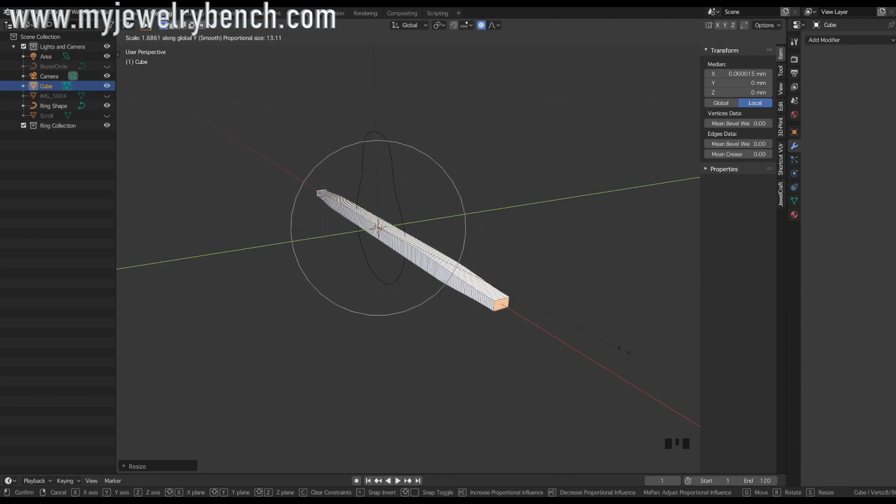
{"action": "left_click", "coordinate": [600, 342]}
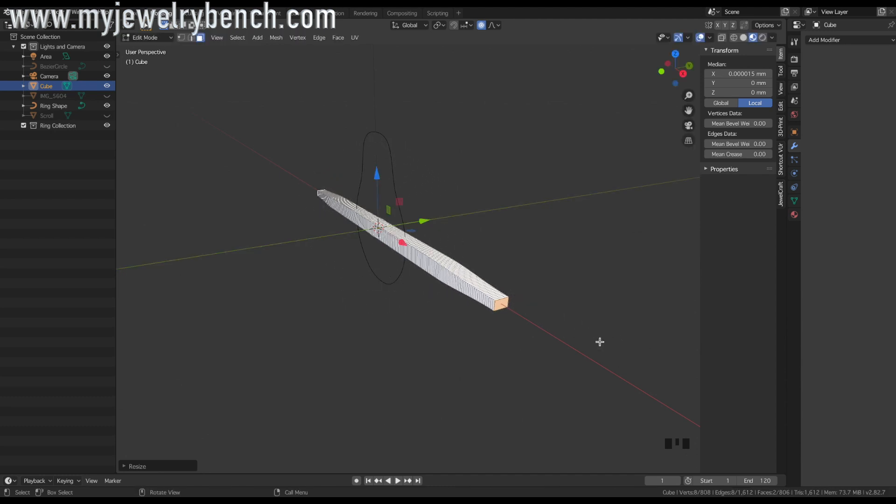
{"action": "middle_click_drag", "start_coordinate": [359, 234], "coordinate": [479, 239]}
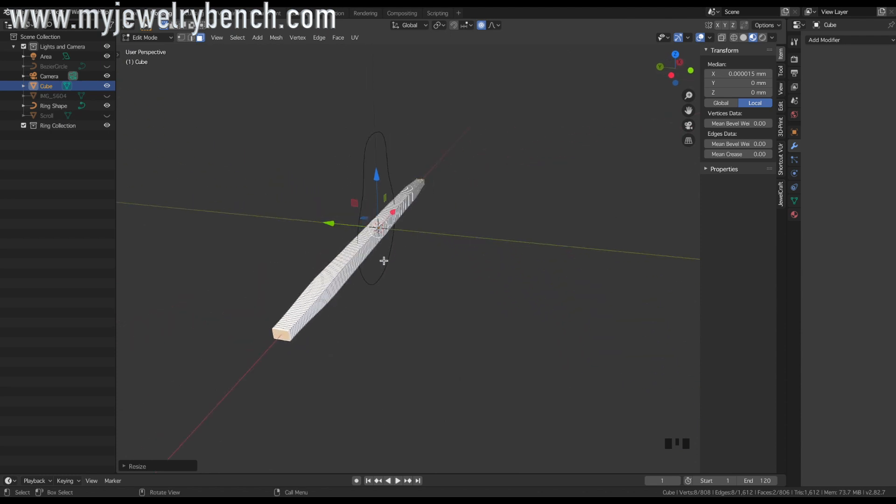
{"action": "left_click", "coordinate": [481, 25]}
{"action": "middle_click_drag", "start_coordinate": [341, 272], "coordinate": [384, 154]}
{"action": "key", "text": "Tab"}
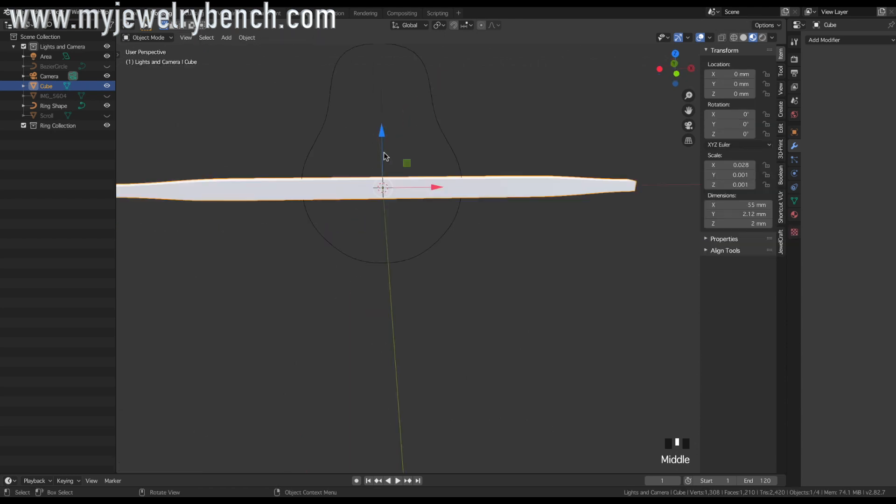
Add a Curve modifier to the bar with Ring Shape as its deforming object.
{"action": "left_click", "coordinate": [400, 193]}
{"action": "left_click", "coordinate": [824, 46]}
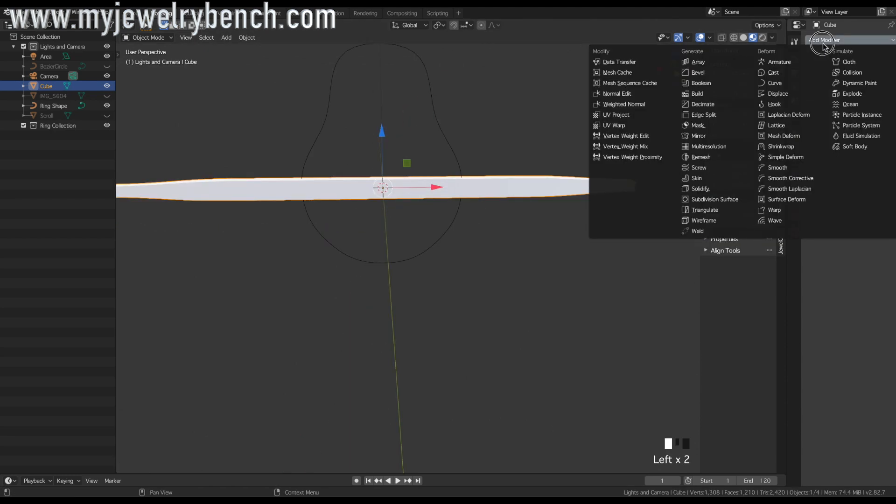
{"action": "left_click", "coordinate": [790, 84]}
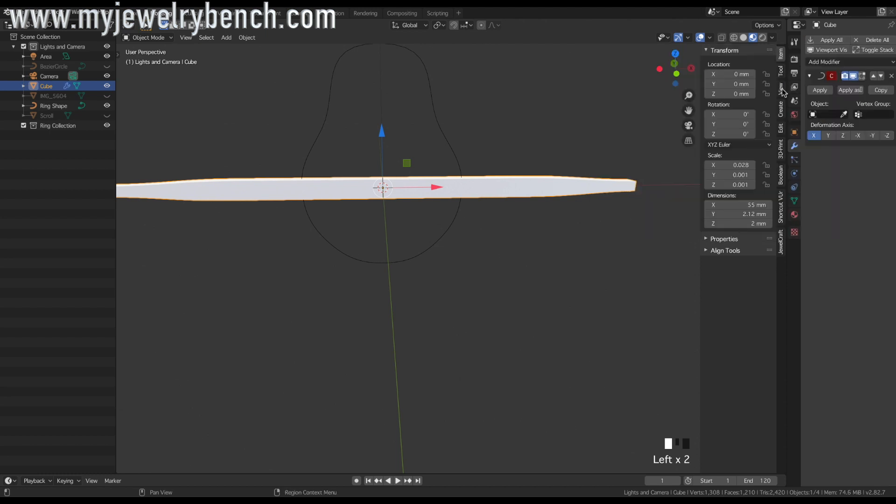
{"action": "left_click", "coordinate": [822, 115]}
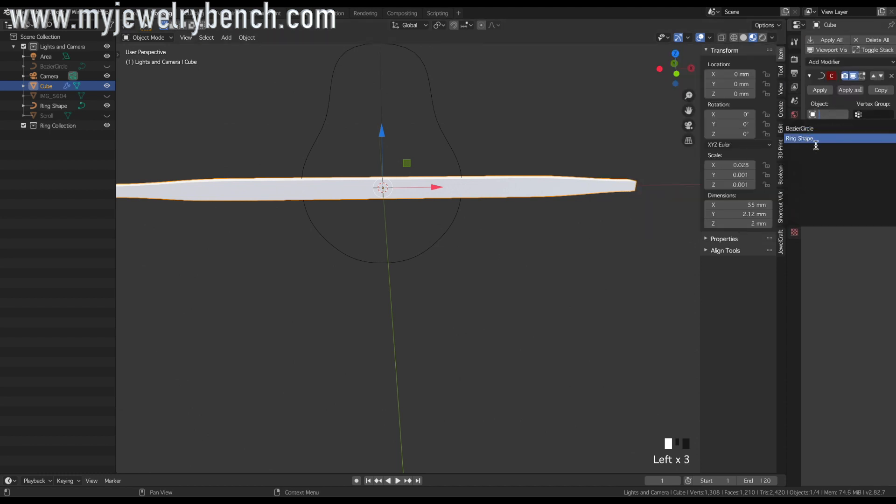
{"action": "left_click", "coordinate": [813, 139]}
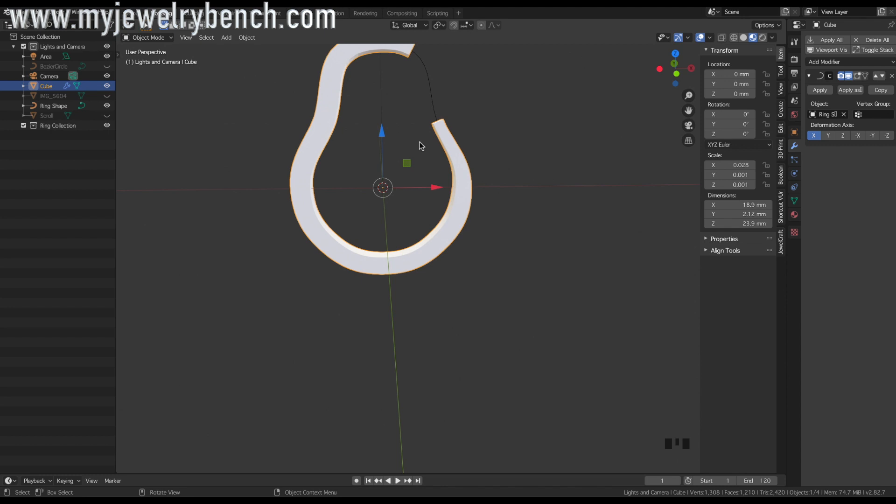
In front view, move the bent band along X to about -6.73 mm so its open ends sit symmetrically at the head.
{"action": "scroll", "coordinate": [351, 220], "scroll_direction": "down", "scroll_amount": 3}
{"action": "key", "text": "KP_1"}
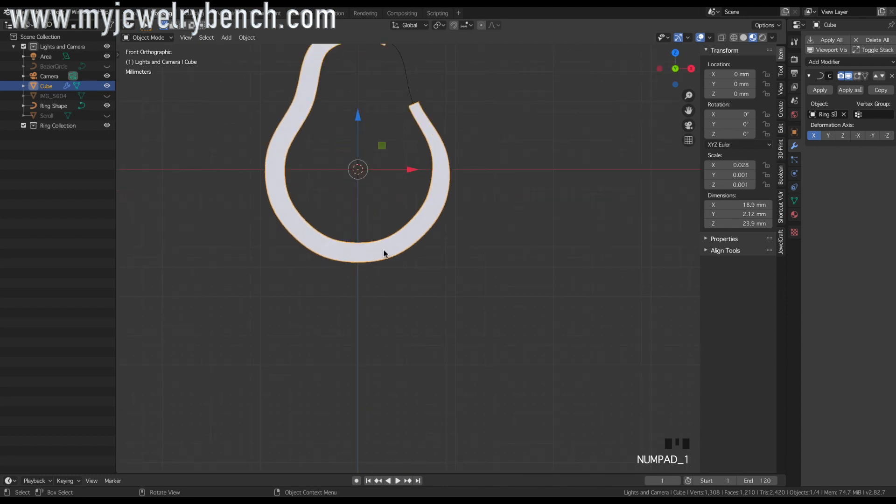
{"action": "scroll", "coordinate": [400, 352], "scroll_direction": "down", "scroll_amount": 3}
{"action": "scroll", "coordinate": [380, 254], "scroll_direction": "up", "scroll_amount": 4}
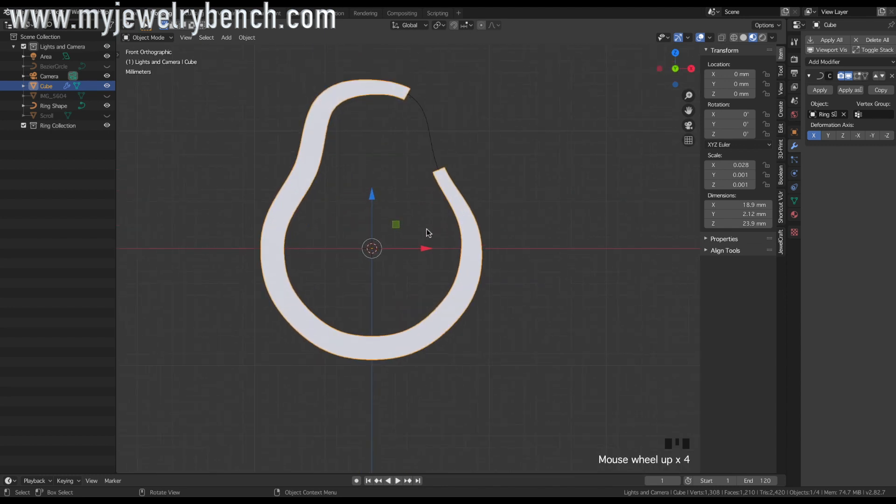
{"action": "left_click_drag", "start_coordinate": [425, 249], "coordinate": [343, 234]}
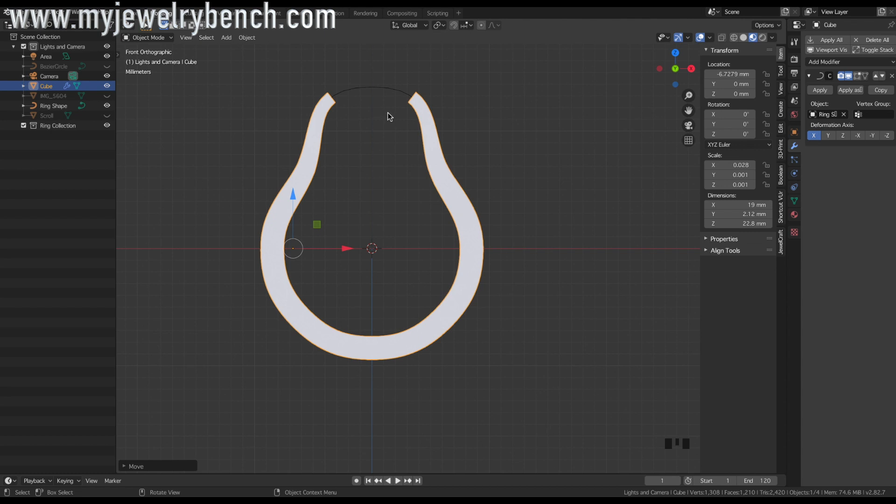
Scale the band down slightly along X to shorten both open ends around the head.
{"action": "key", "text": "s"}
{"action": "key", "text": "x"}
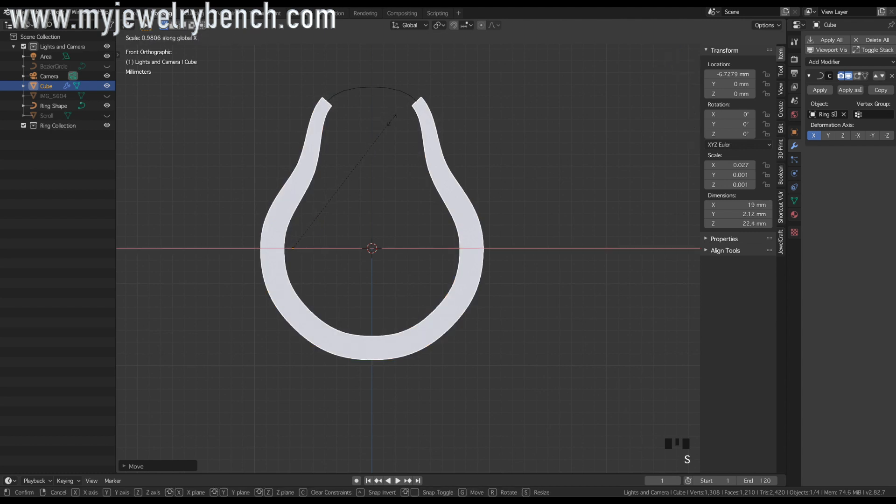
{"action": "left_click", "coordinate": [395, 123]}
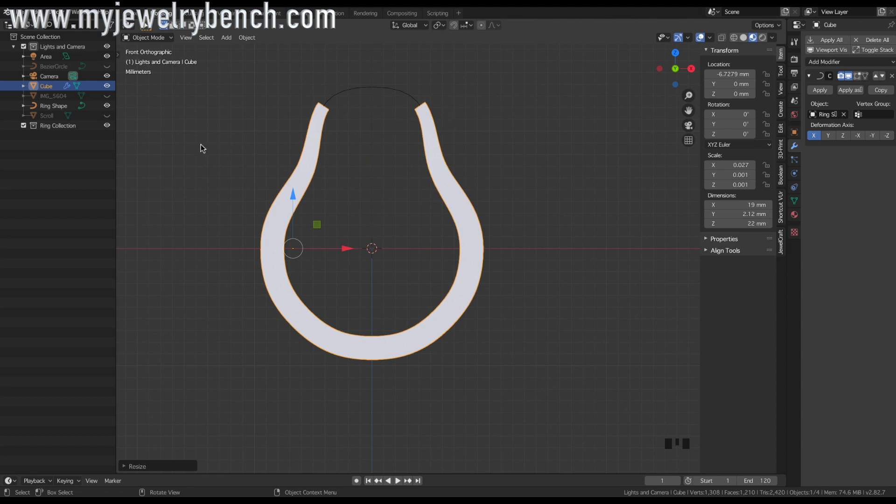
Unhide the IMG_5604 reference image behind the band.
{"action": "left_click", "coordinate": [107, 66]}
{"action": "left_click", "coordinate": [107, 66]}
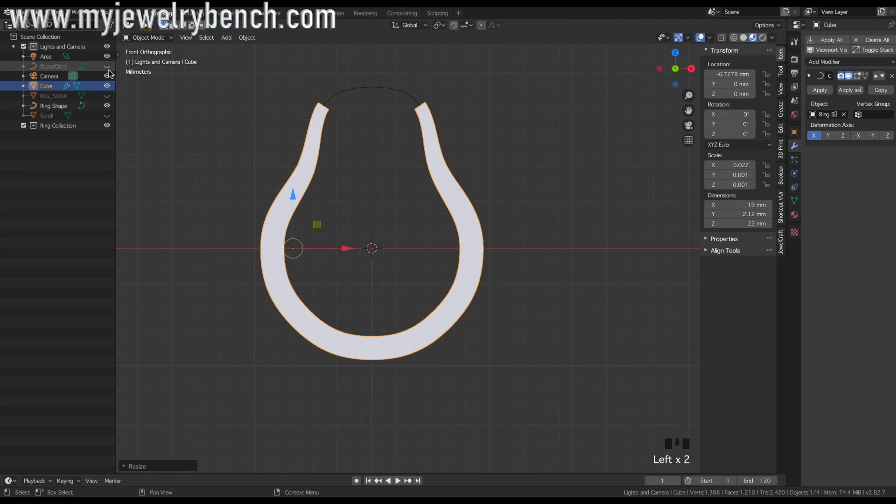
{"action": "left_click", "coordinate": [108, 96]}
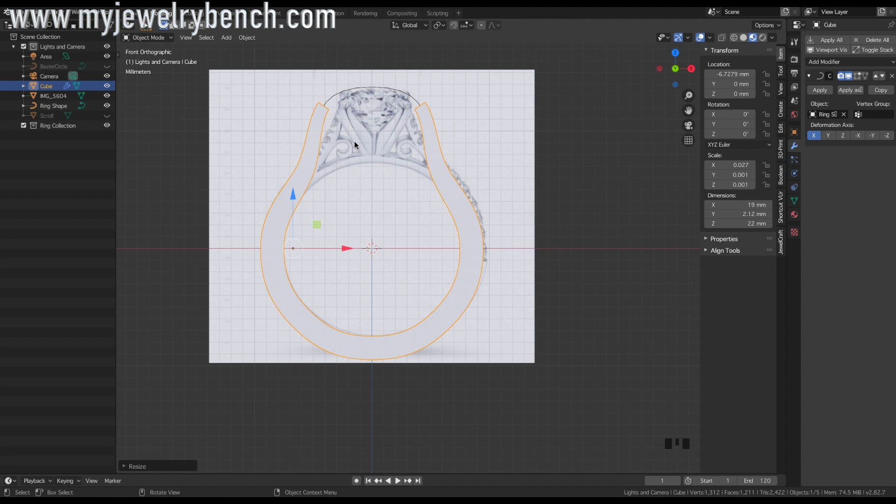
{"action": "left_click", "coordinate": [358, 92]}
{"action": "left_click", "coordinate": [355, 90]}
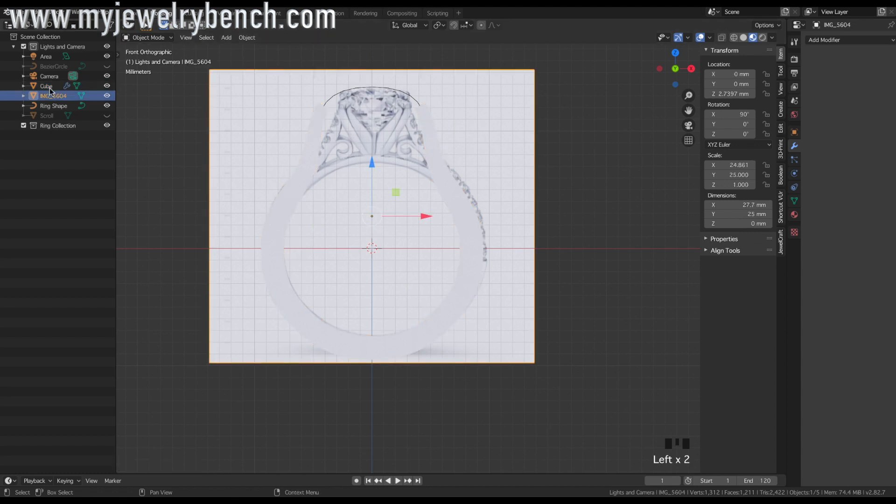
{"action": "left_click", "coordinate": [53, 105]}
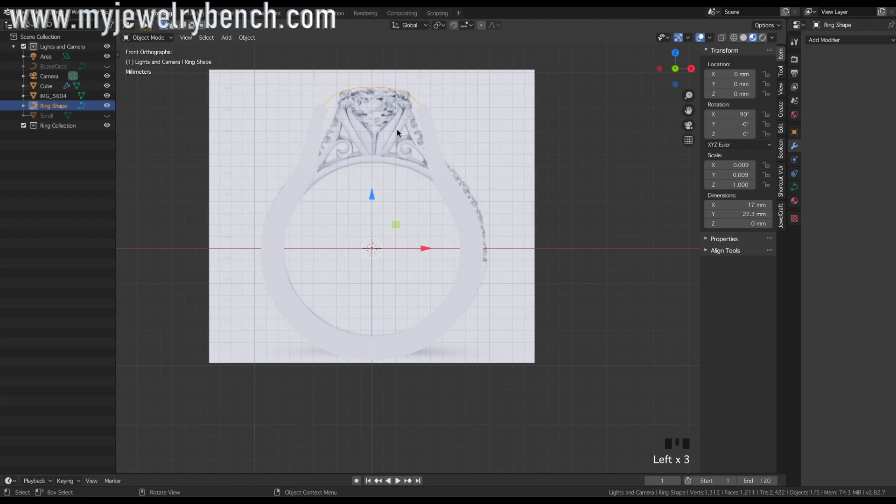
{"action": "left_click", "coordinate": [310, 94]}
Give the band a new material with a saturated blue base color to contrast with the reference image.
{"action": "left_click", "coordinate": [311, 132]}
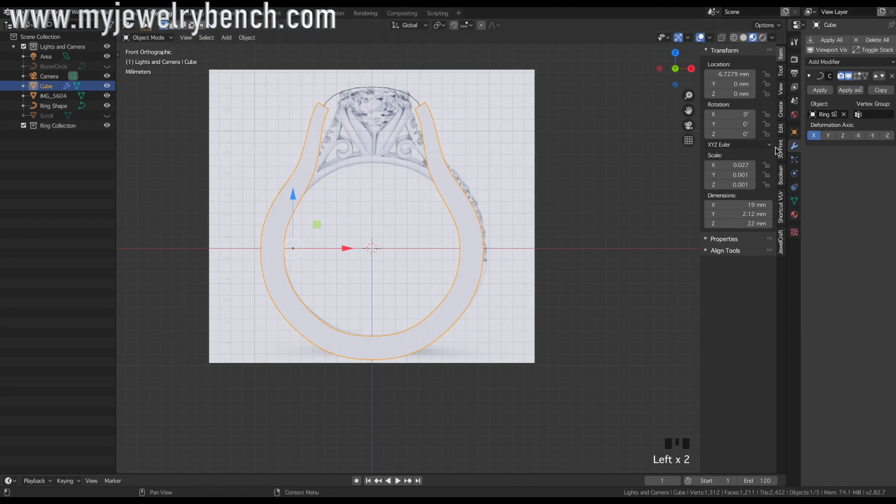
{"action": "left_click", "coordinate": [794, 216]}
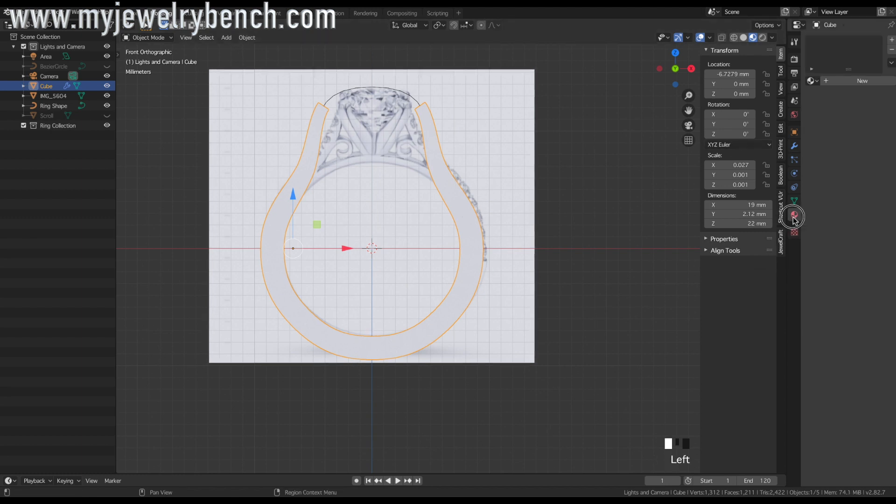
{"action": "left_click", "coordinate": [839, 80]}
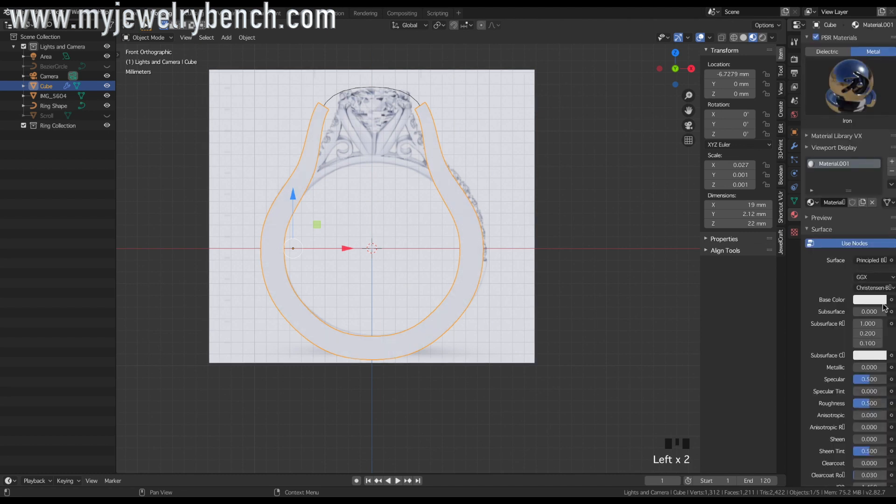
{"action": "left_click", "coordinate": [869, 299]}
{"action": "mouse_move", "coordinate": [836, 194]}
{"action": "left_mouse_down"}
{"action": "mouse_move", "coordinate": [862, 182]}
{"action": "mouse_move", "coordinate": [799, 192]}
{"action": "mouse_move", "coordinate": [866, 186]}
{"action": "left_mouse_up"}
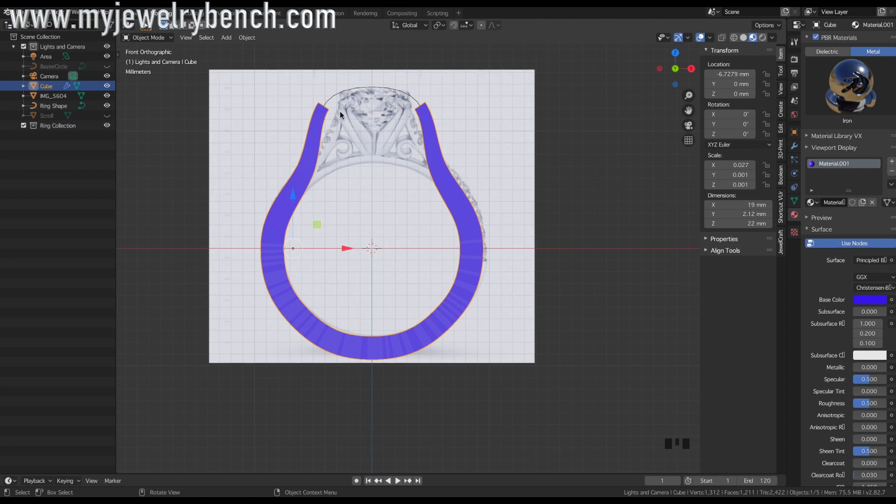
Select the Ring Shape curve and open it in Edit Mode.
{"action": "left_click", "coordinate": [345, 92]}
{"action": "left_click", "coordinate": [343, 92]}
{"action": "left_click", "coordinate": [343, 92]}
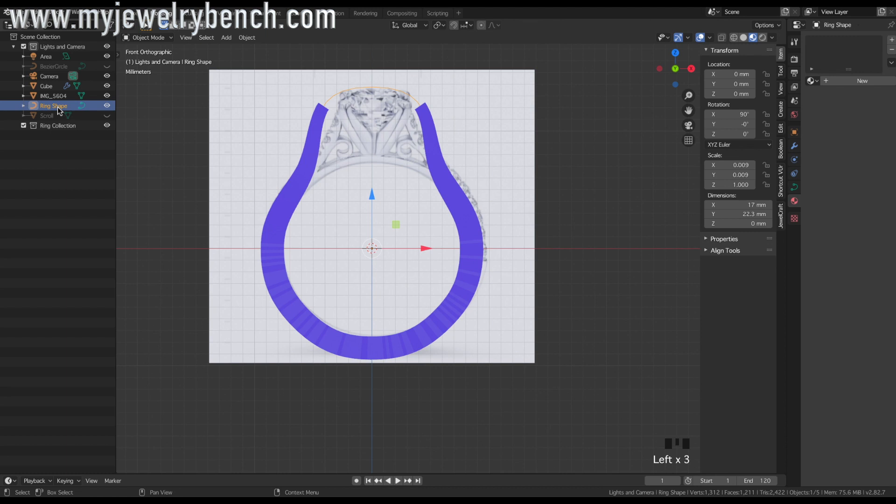
{"action": "left_click", "coordinate": [366, 89]}
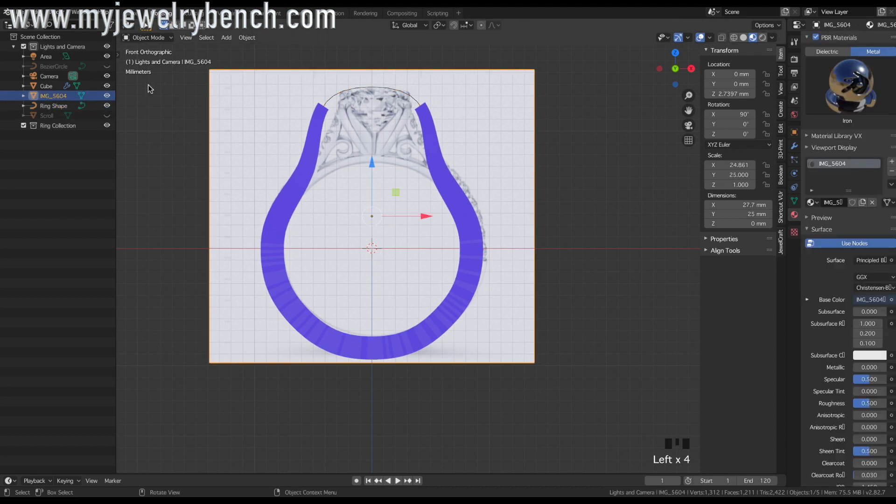
{"action": "left_click", "coordinate": [70, 106]}
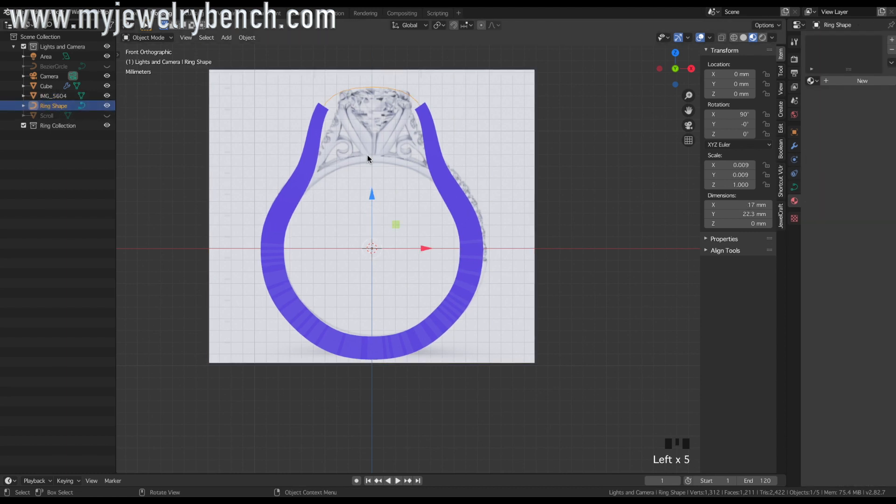
{"action": "key", "text": "Tab"}
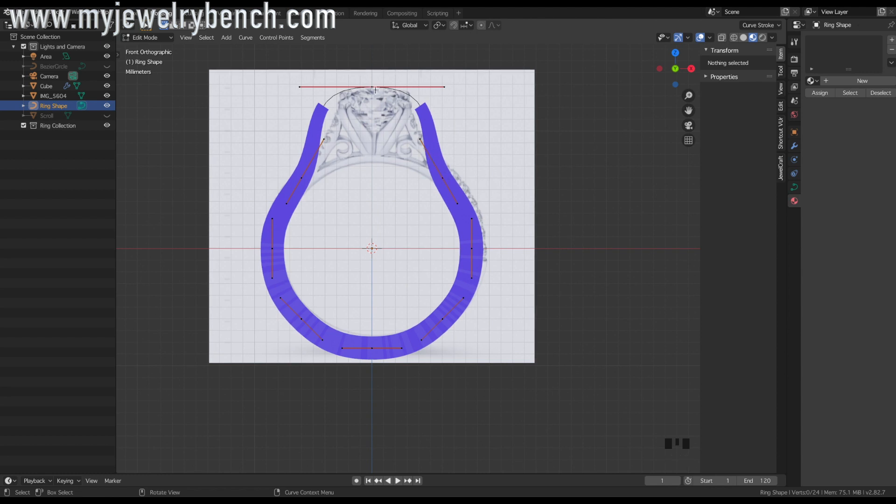
Raise the upper handles of both shoulder control points on the Ring Shape curve to a local Y of about 1379.3 mm.
{"action": "left_click", "coordinate": [424, 141]}
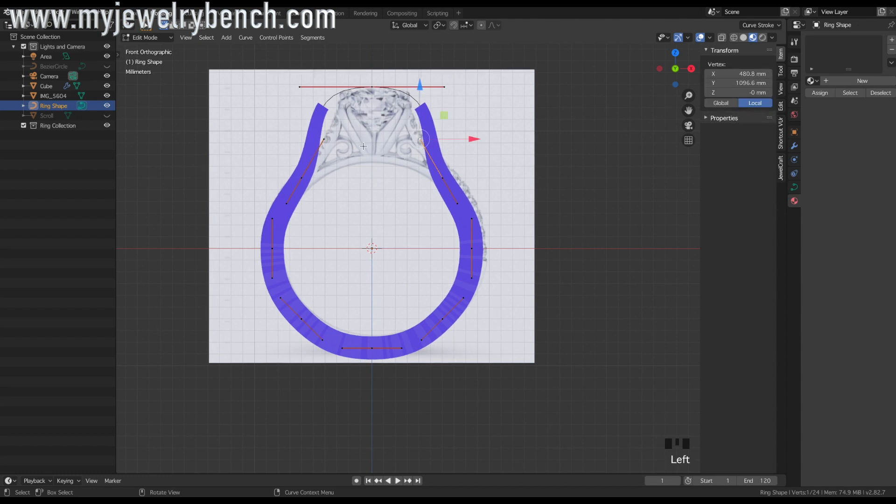
{"action": "left_click", "coordinate": [325, 142], "text": "shift"}
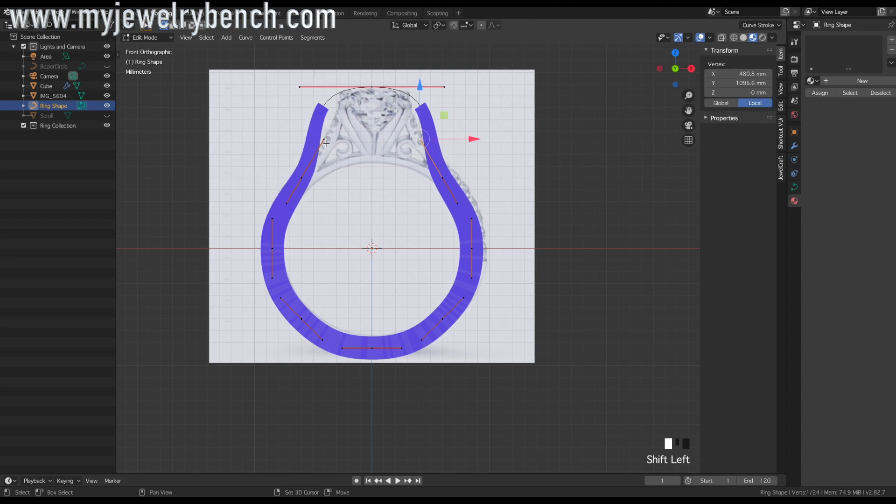
{"action": "left_click_drag", "start_coordinate": [374, 84], "coordinate": [375, 59]}
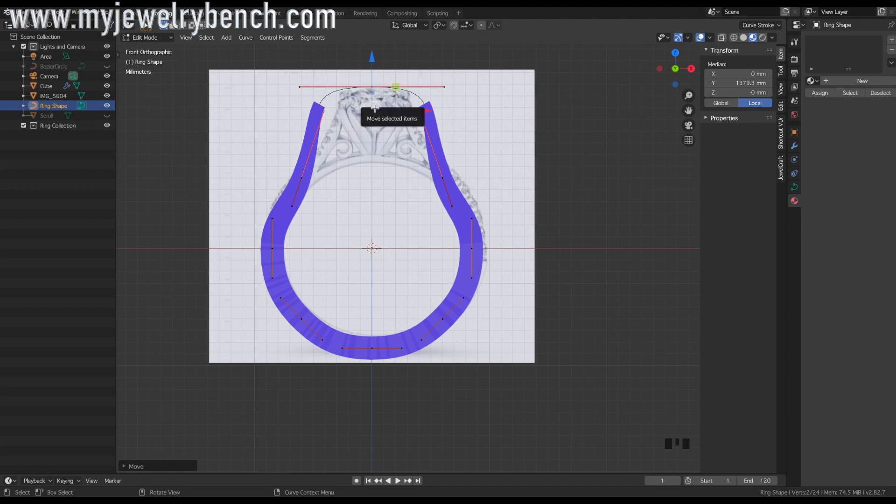
{"action": "key", "text": "s"}
{"action": "key", "text": "x"}
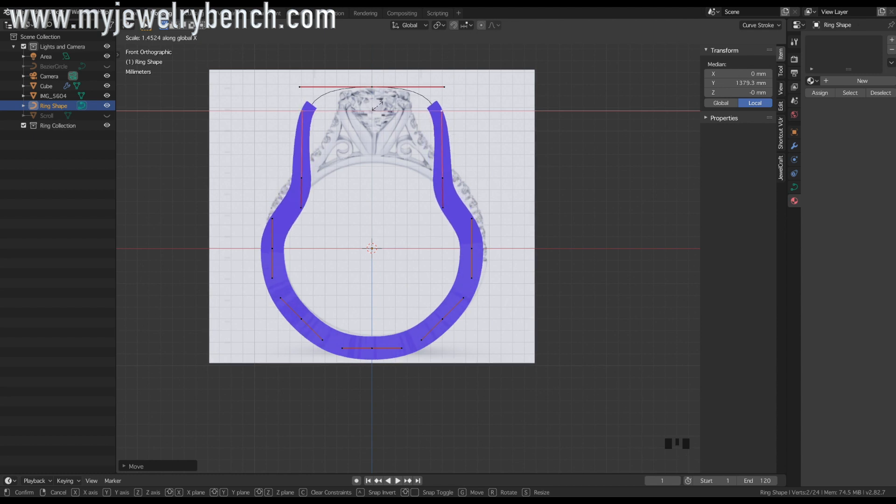
{"action": "left_click", "coordinate": [401, 201]}
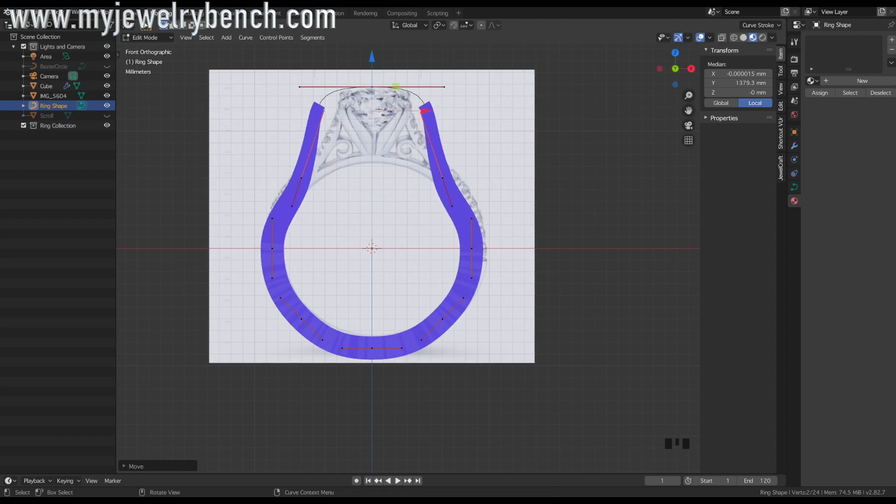
Raise the lower handles of both shoulder control points to a local Y of about 600.5 mm.
{"action": "left_click", "coordinate": [451, 207]}
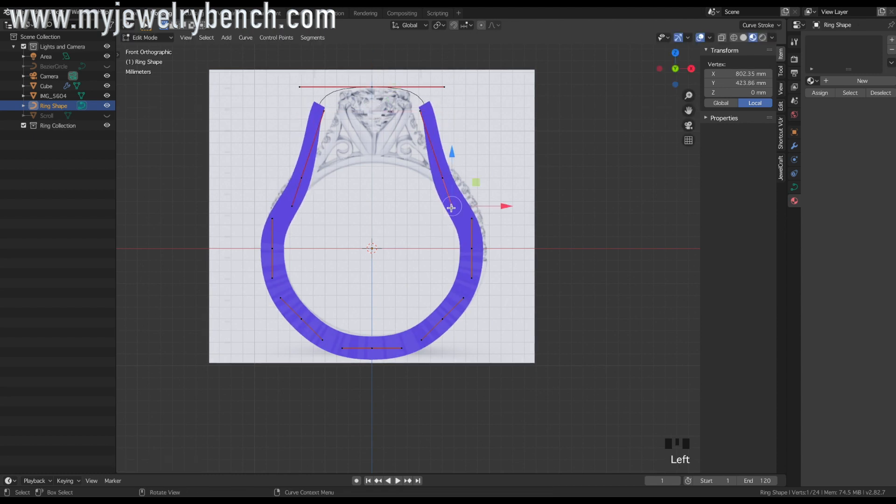
{"action": "left_click", "coordinate": [292, 207], "text": "shift"}
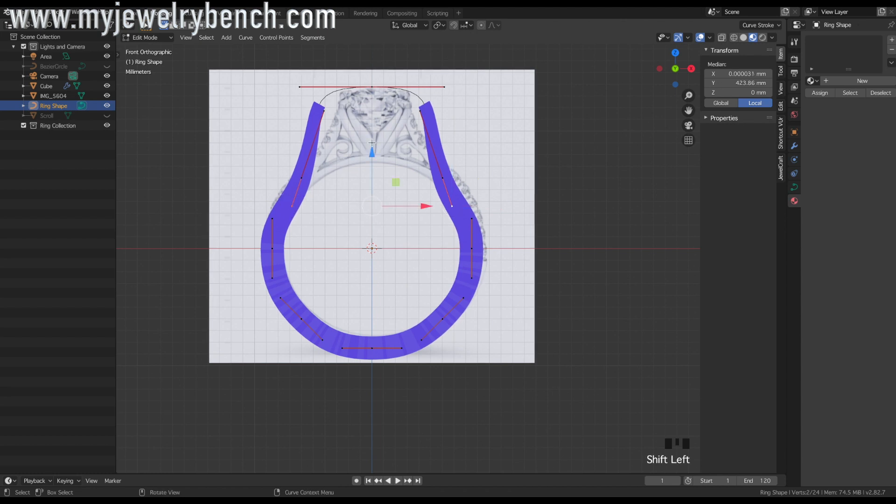
{"action": "left_click_drag", "start_coordinate": [372, 149], "coordinate": [375, 135]}
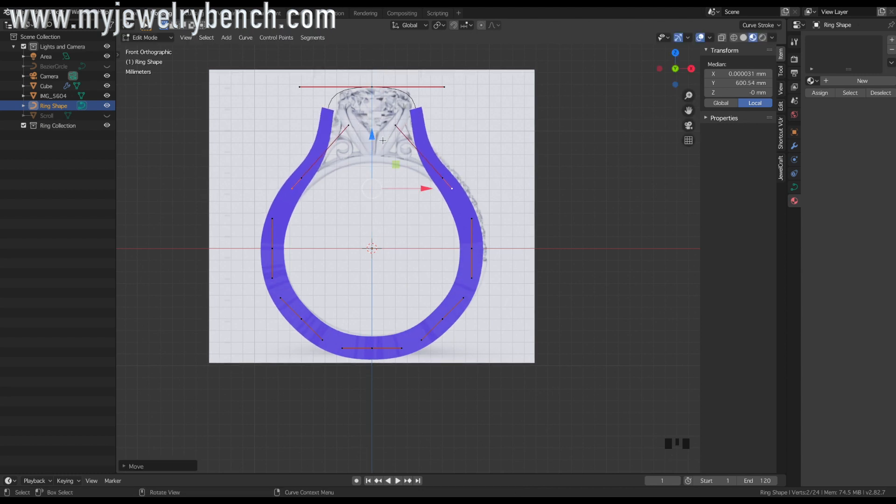
Scale the upper handles of both shoulder control points on the Ring Shape curve to 0.7 along X.
{"action": "left_click", "coordinate": [356, 128]}
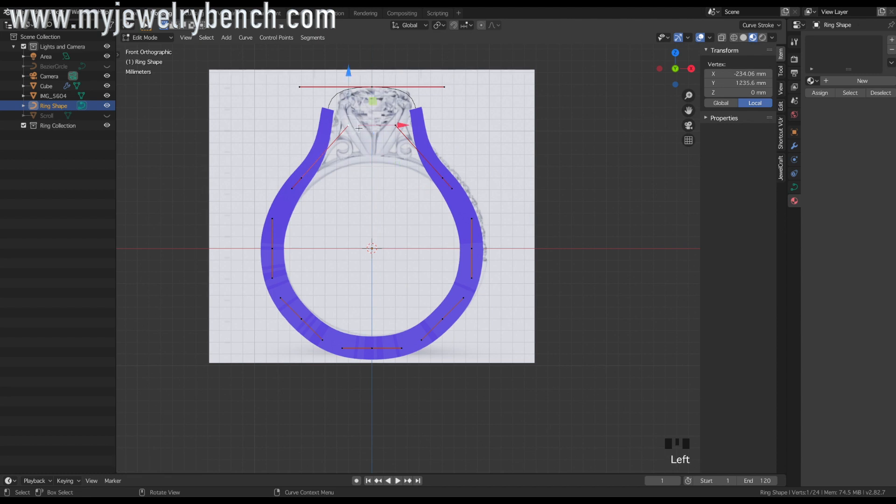
{"action": "left_click", "coordinate": [402, 126], "text": "shift"}
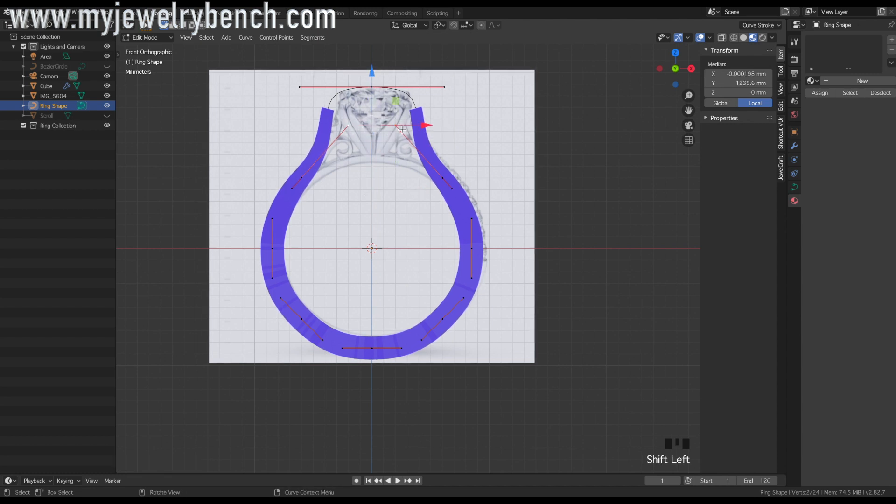
{"action": "key", "text": "s"}
{"action": "key", "text": "x"}
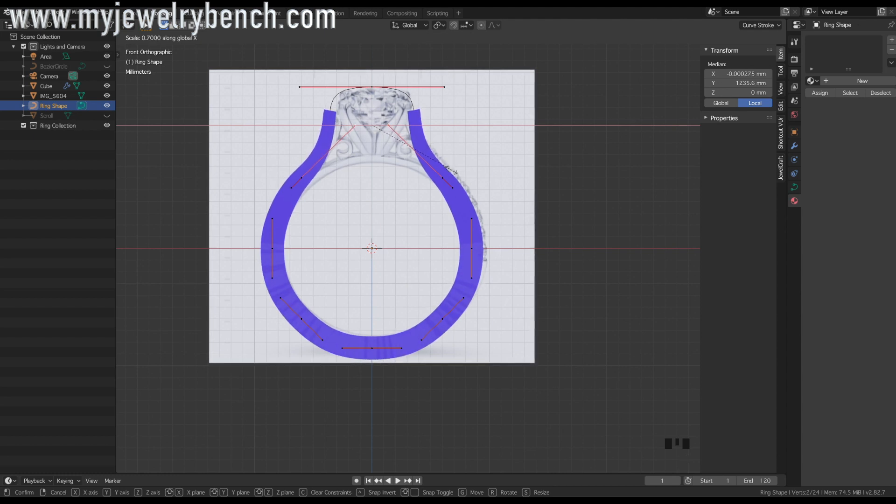
{"action": "left_click", "coordinate": [452, 171]}
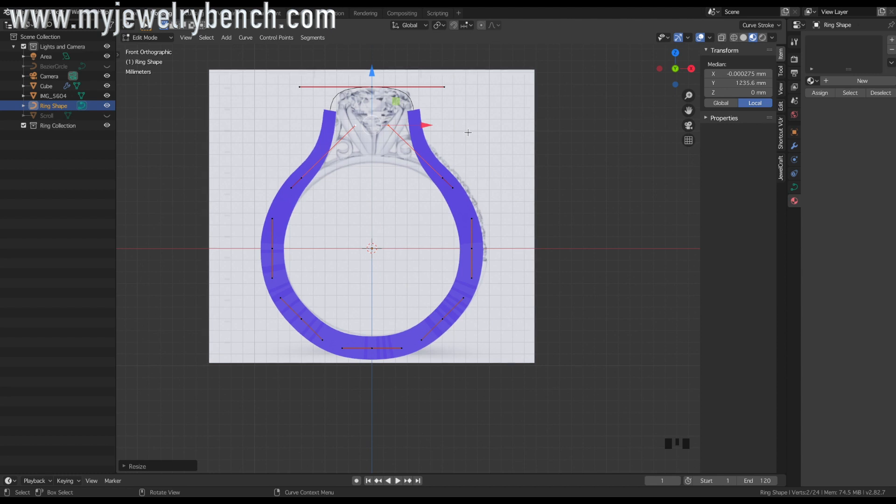
Leave Edit Mode and nudge the reference image sideways to an X location of about -0.18 mm.
{"action": "key", "text": "Tab"}
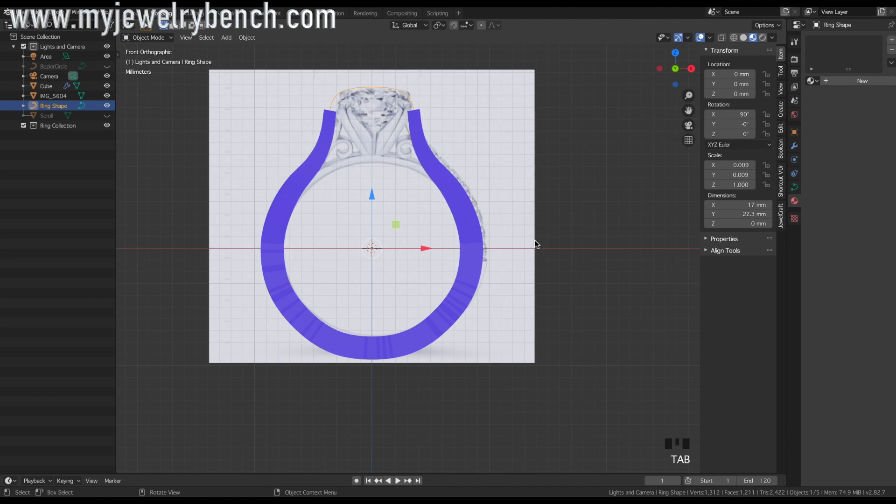
{"action": "left_click", "coordinate": [510, 182]}
{"action": "left_click_drag", "start_coordinate": [425, 215], "coordinate": [424, 217]}
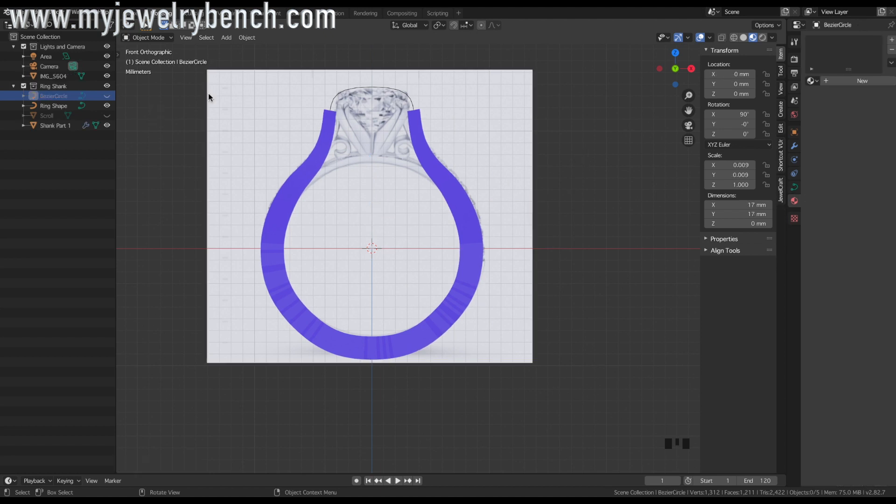
Hide the reference image, Shank Part 1 and the Ring Shape curve, and show the BezierCircle curve.
{"action": "left_click", "coordinate": [224, 91]}
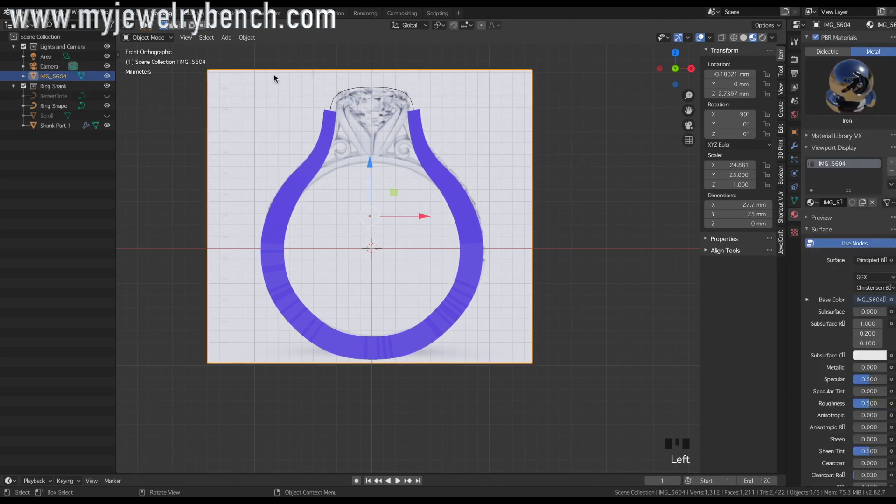
{"action": "left_click", "coordinate": [107, 77]}
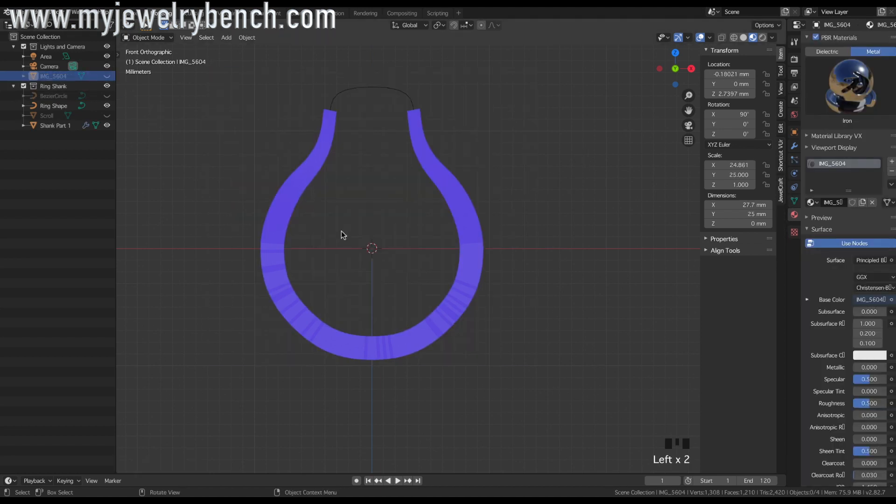
{"action": "left_click", "coordinate": [318, 151]}
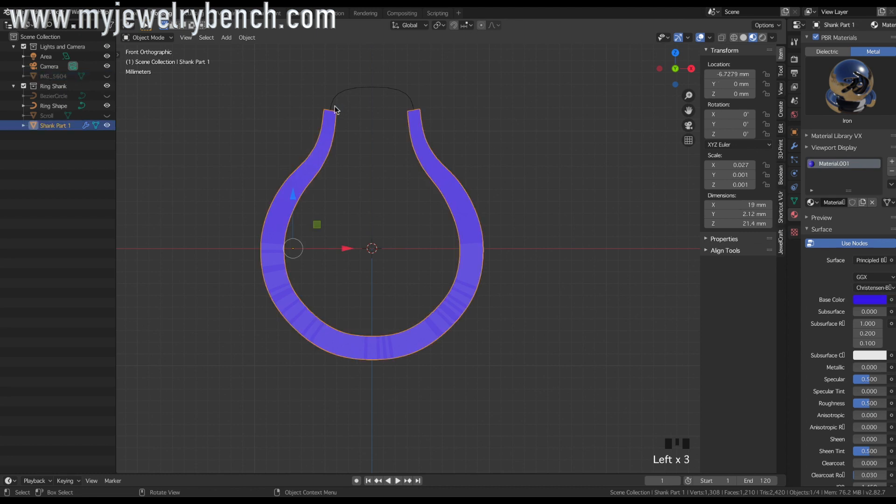
{"action": "left_click", "coordinate": [107, 125]}
{"action": "left_click", "coordinate": [107, 106]}
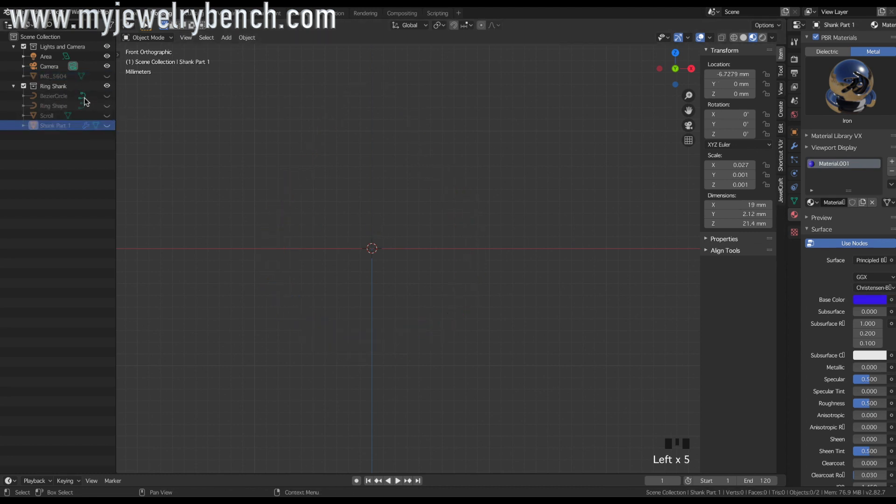
{"action": "left_click", "coordinate": [105, 96]}
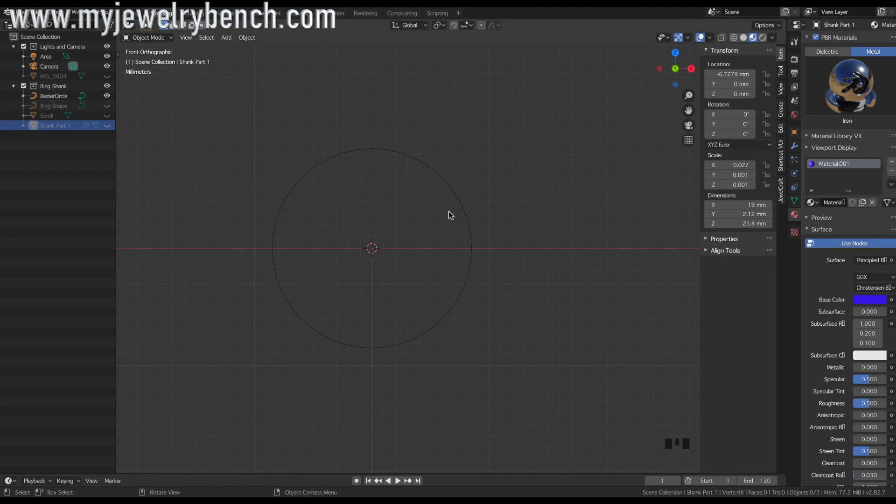
Add a cube at the origin and set its dimensions to 2 mm in X, 2 mm in Y and 1.4 mm in Z.
{"action": "left_click", "coordinate": [226, 38]}
{"action": "mouse_move", "coordinate": [238, 48]}
{"action": "left_click", "coordinate": [336, 58]}
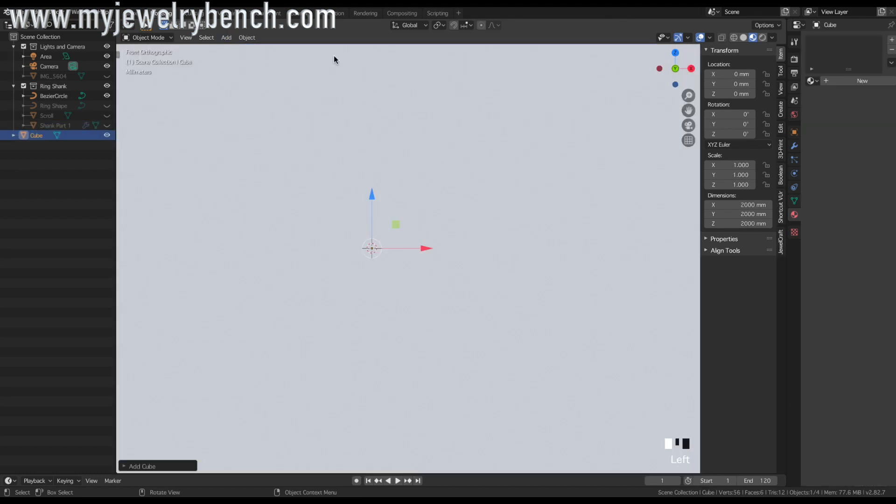
{"action": "left_click", "coordinate": [744, 205]}
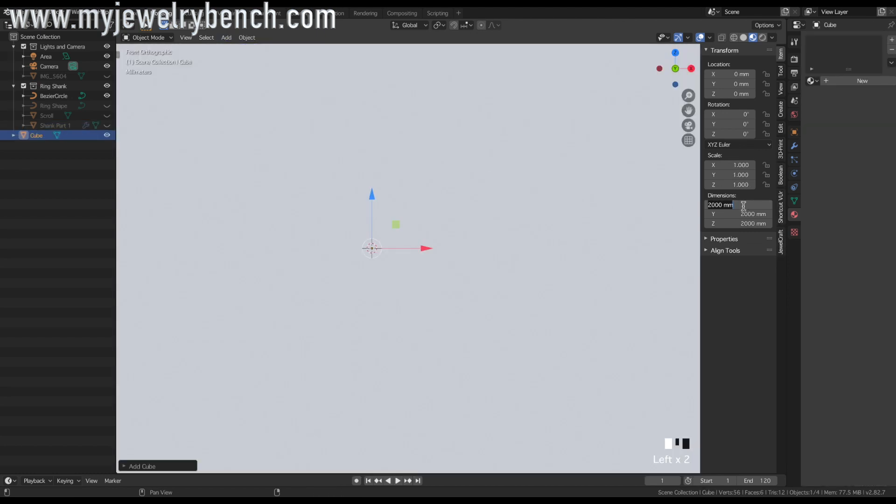
{"action": "type", "text": "2"}
{"action": "key", "text": "Tab"}
{"action": "type", "text": "2"}
{"action": "key", "text": "Tab"}
{"action": "type", "text": "1"}
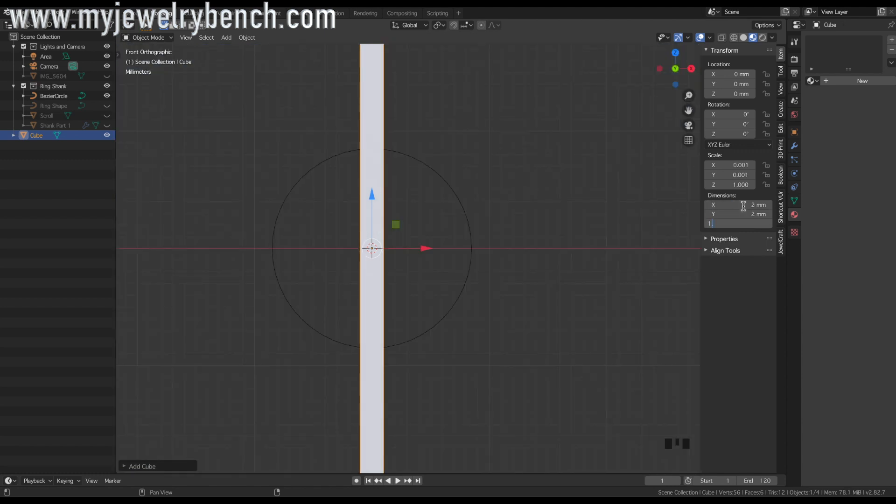
{"action": "key", "text": "Return"}
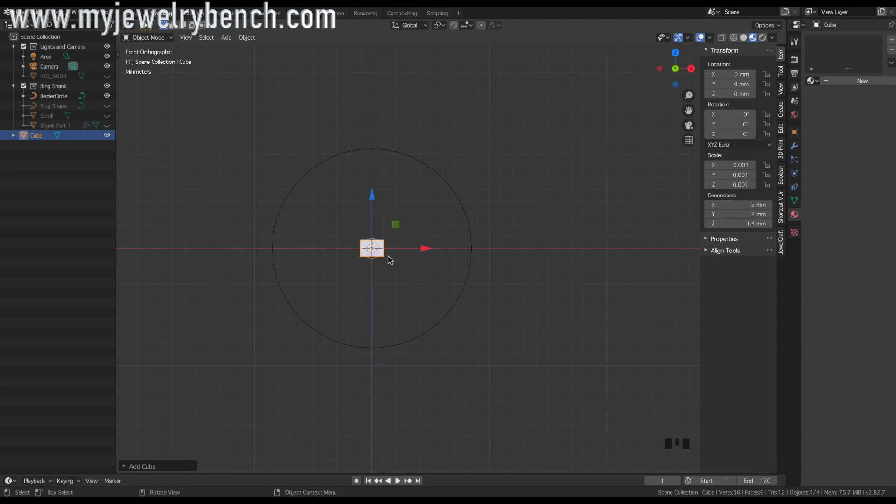
Stretch the cube along X into a bar about 12.5 mm long.
{"action": "key", "text": "s"}
{"action": "key", "text": "x"}
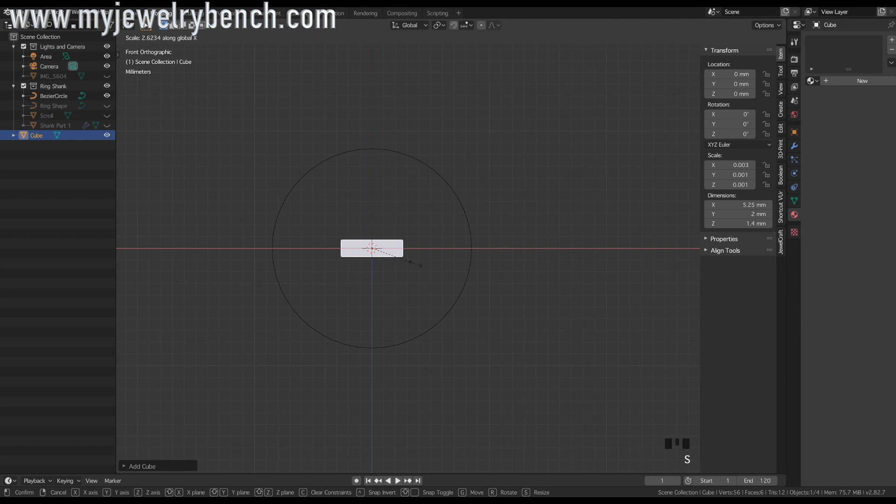
{"action": "left_click", "coordinate": [479, 272]}
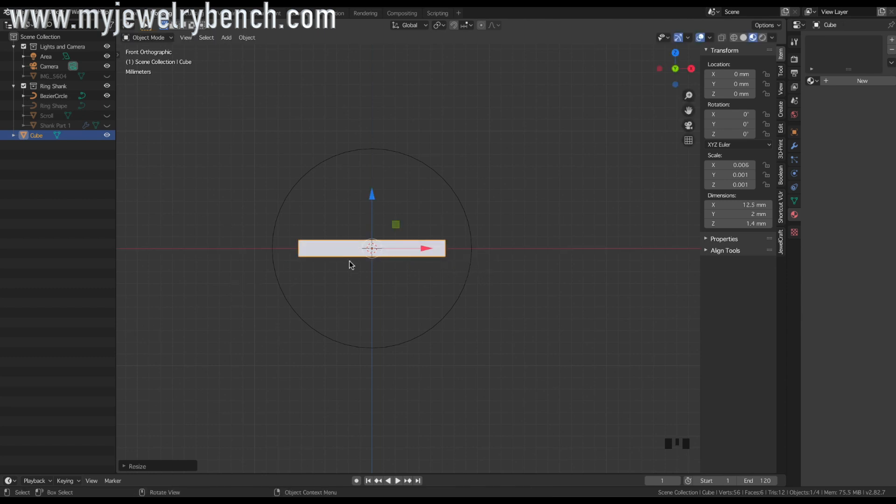
Add 100 loop cuts across the length of the bar and return to Object Mode.
{"action": "key", "text": "Tab"}
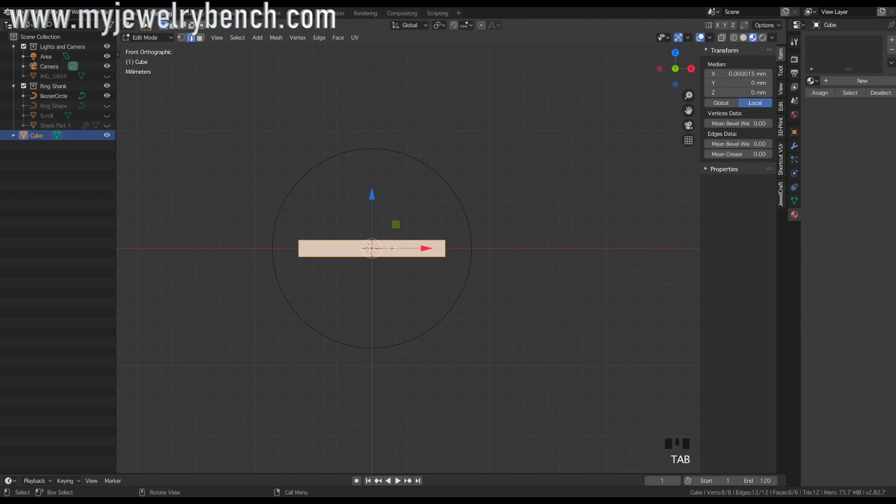
{"action": "key", "text": "ctrl+r"}
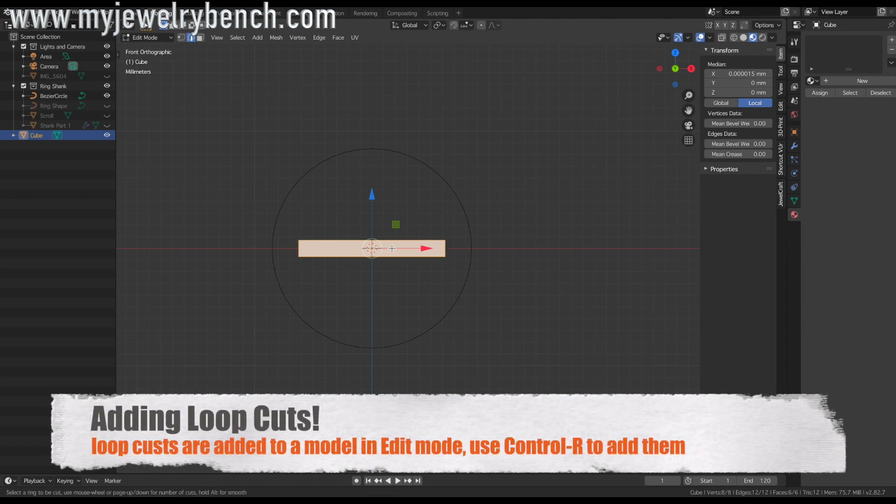
{"action": "type", "text": "100"}
{"action": "left_click", "coordinate": [392, 249]}
{"action": "right_click", "coordinate": [392, 249]}
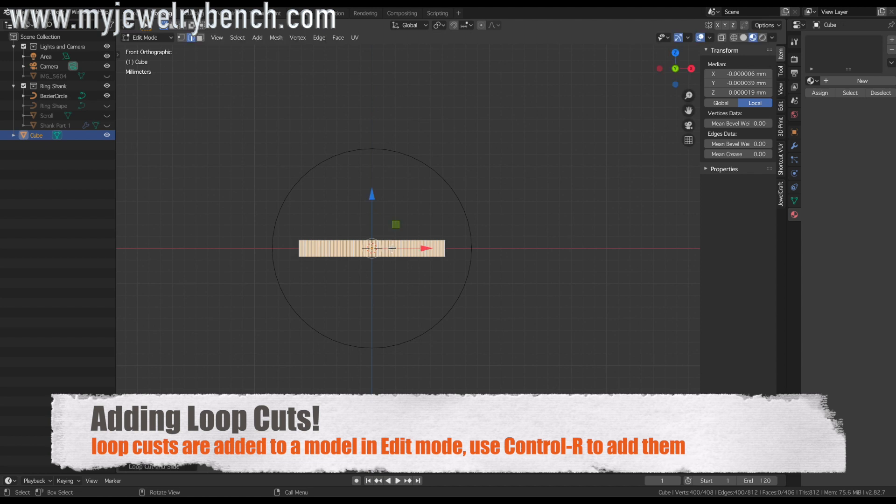
{"action": "key", "text": "Tab"}
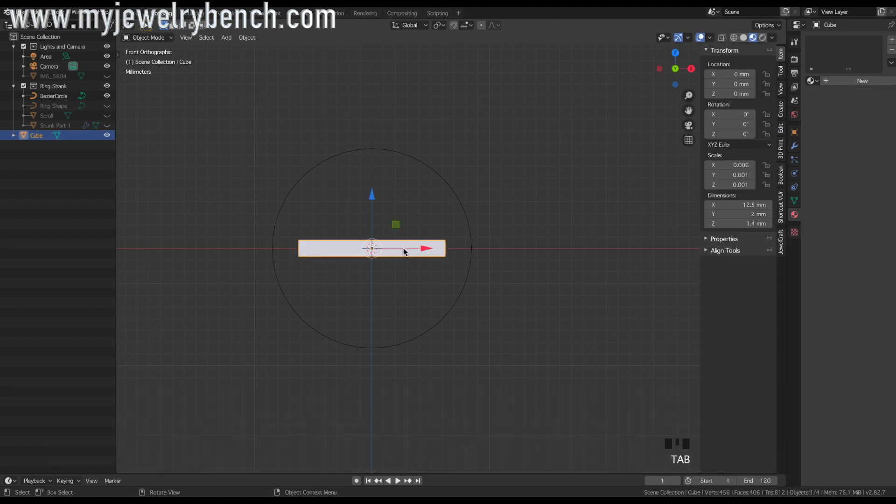
Inspect the bar and compare it in front view with the temporarily shown reference image.
{"action": "middle_click_drag", "start_coordinate": [477, 257], "coordinate": [408, 257]}
{"action": "scroll", "coordinate": [402, 257], "scroll_direction": "up", "scroll_amount": 3}
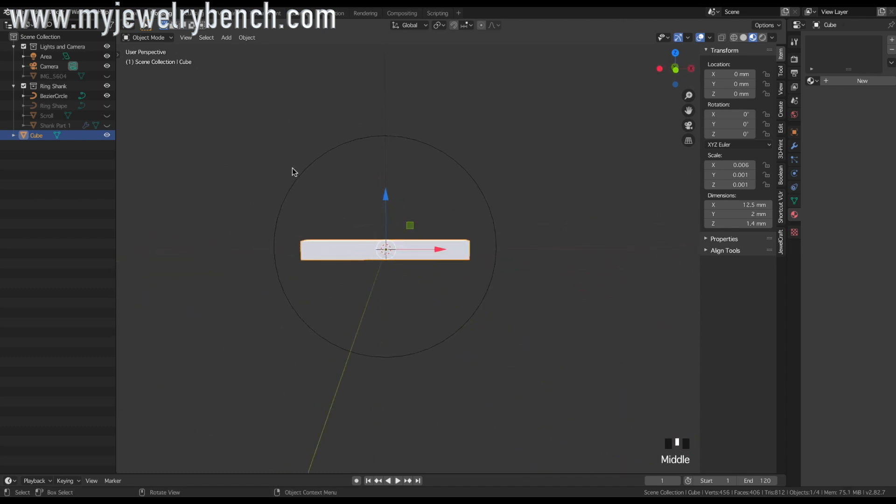
{"action": "key", "text": "KP_1"}
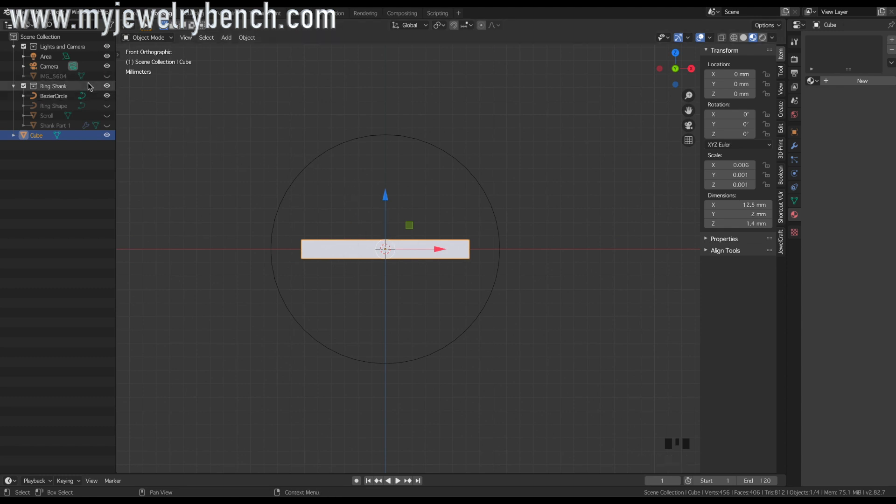
{"action": "left_click", "coordinate": [106, 76]}
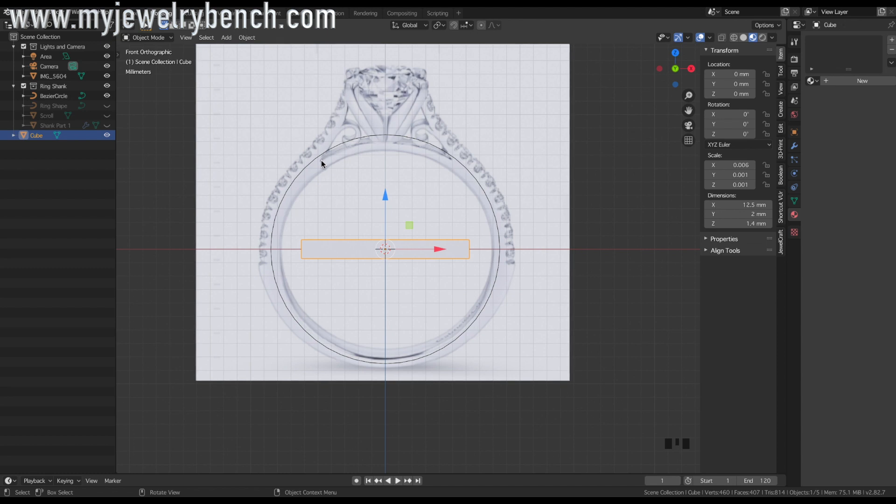
{"action": "key", "text": "Tab"}
{"action": "key", "text": "Tab"}
{"action": "left_click", "coordinate": [463, 114]}
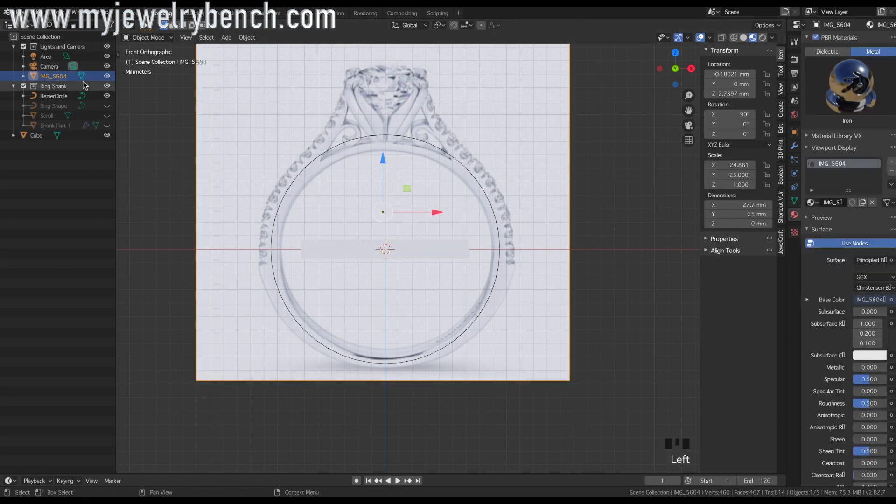
{"action": "left_click", "coordinate": [106, 76]}
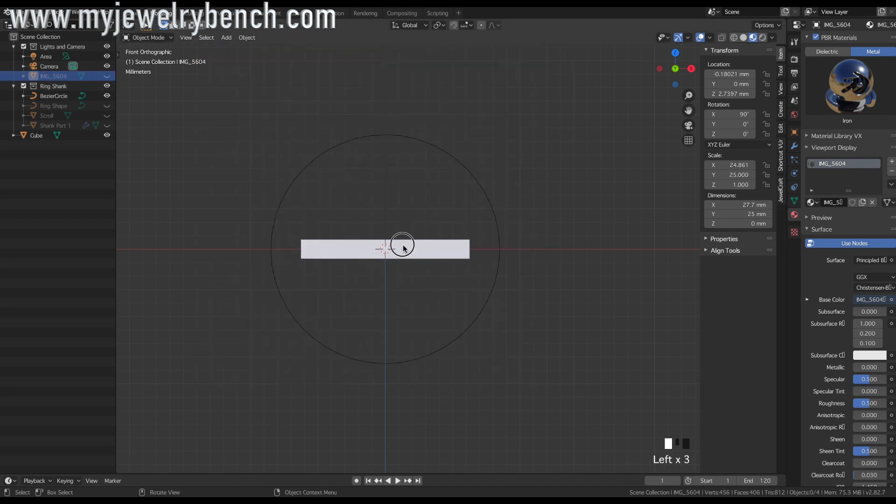
Select the bar and give it a new material.
{"action": "left_click", "coordinate": [400, 245]}
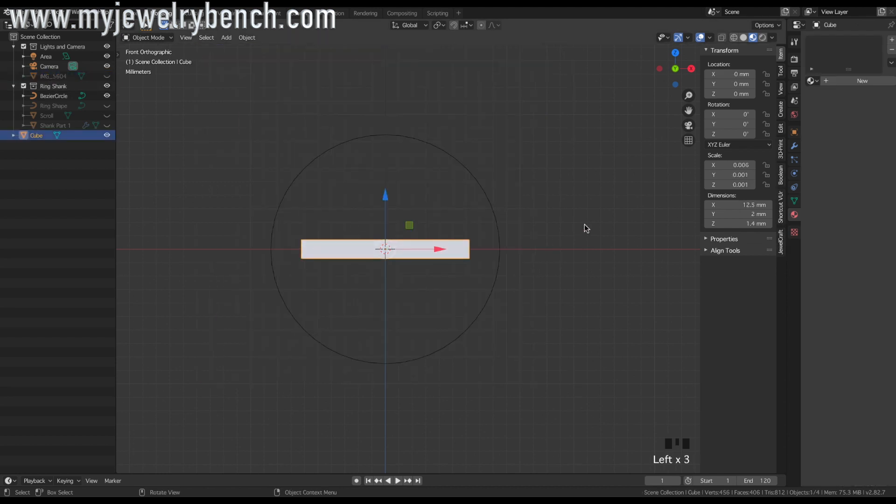
{"action": "left_click", "coordinate": [854, 82]}
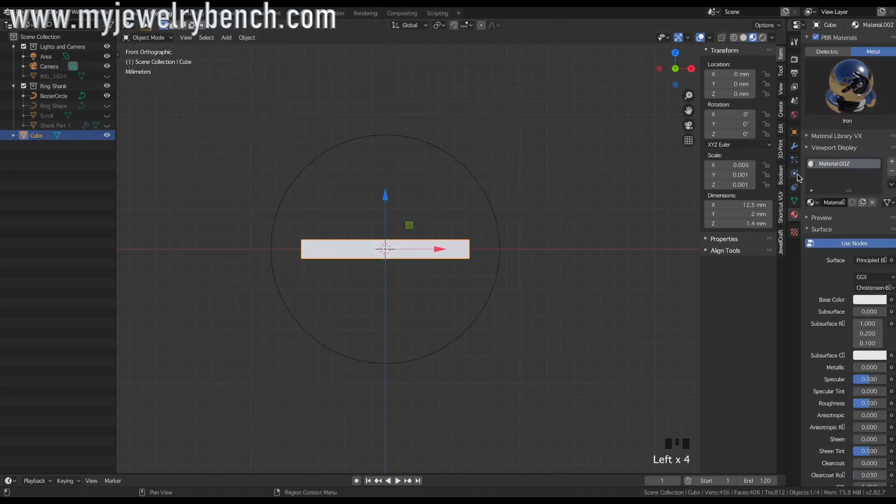
{"action": "left_click", "coordinate": [794, 146]}
{"action": "left_click", "coordinate": [840, 41]}
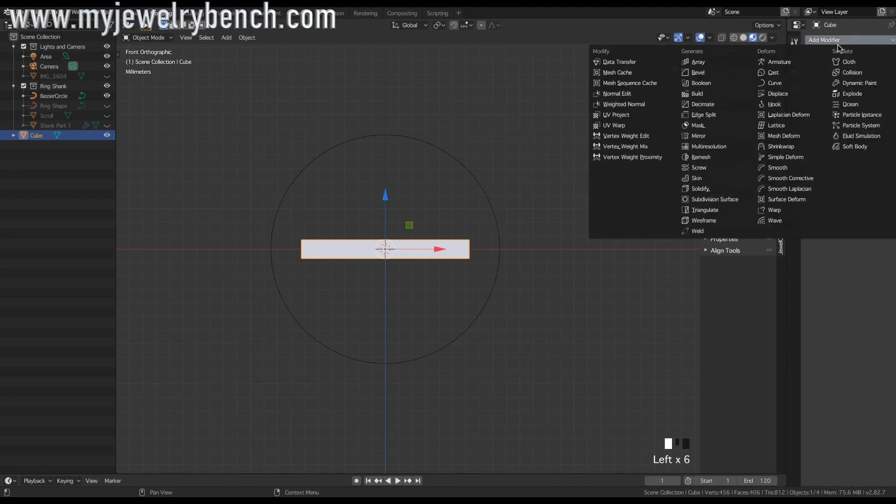
{"action": "left_click", "coordinate": [672, 344]}
Set the base color of the bar's material to yellow.
{"action": "left_click", "coordinate": [795, 215]}
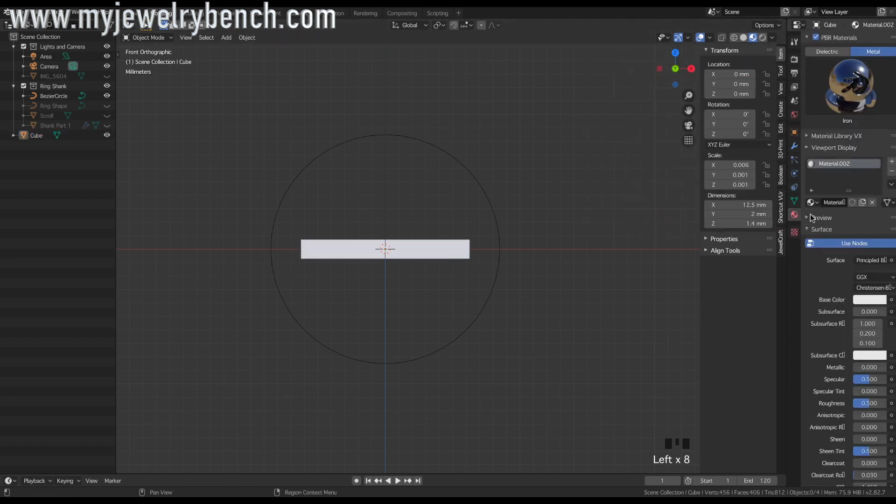
{"action": "left_click", "coordinate": [877, 298]}
{"action": "left_click", "coordinate": [848, 213]}
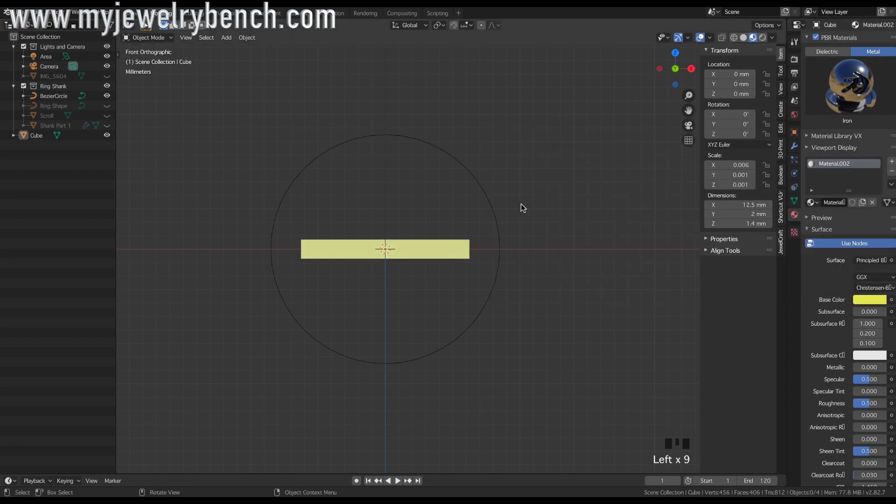
Bend the bar along BezierCircle with a Curve modifier and move it along X to about 26.66 mm, onto the upper arc.
{"action": "left_click", "coordinate": [480, 188]}
{"action": "left_click", "coordinate": [465, 252]}
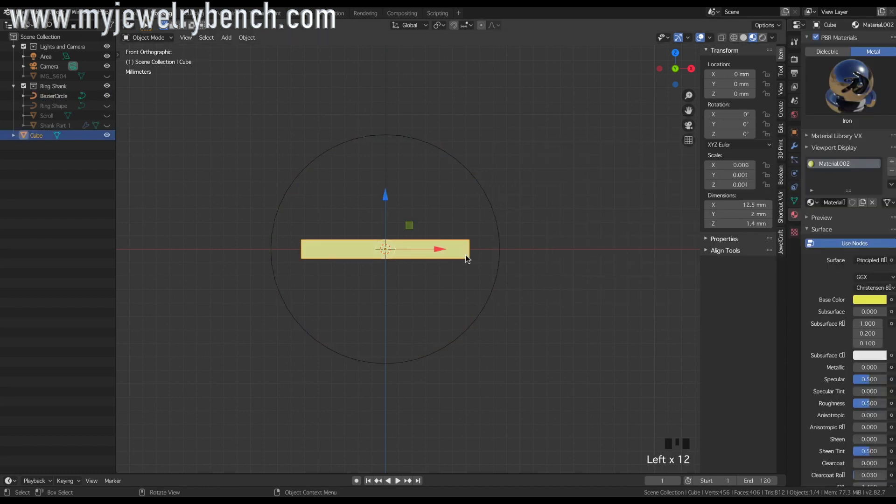
{"action": "left_click", "coordinate": [795, 146]}
{"action": "left_click_drag", "start_coordinate": [817, 44], "coordinate": [785, 85]}
{"action": "left_click", "coordinate": [830, 116]}
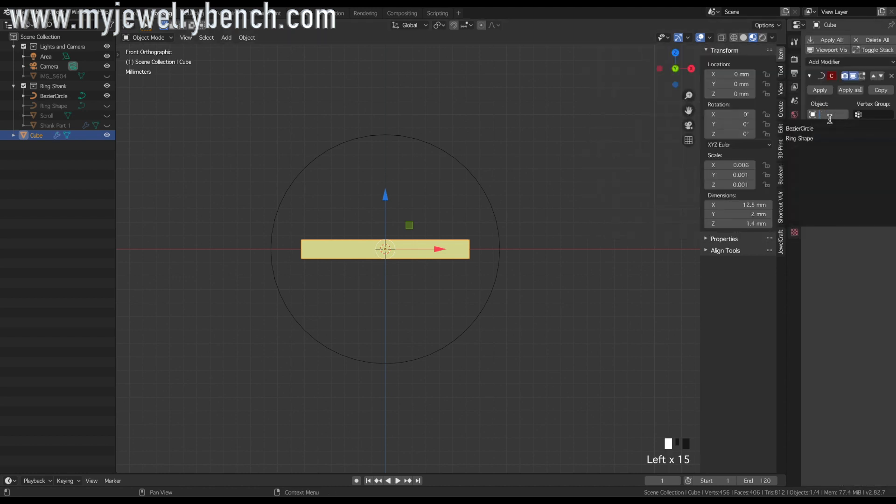
{"action": "left_click", "coordinate": [812, 129]}
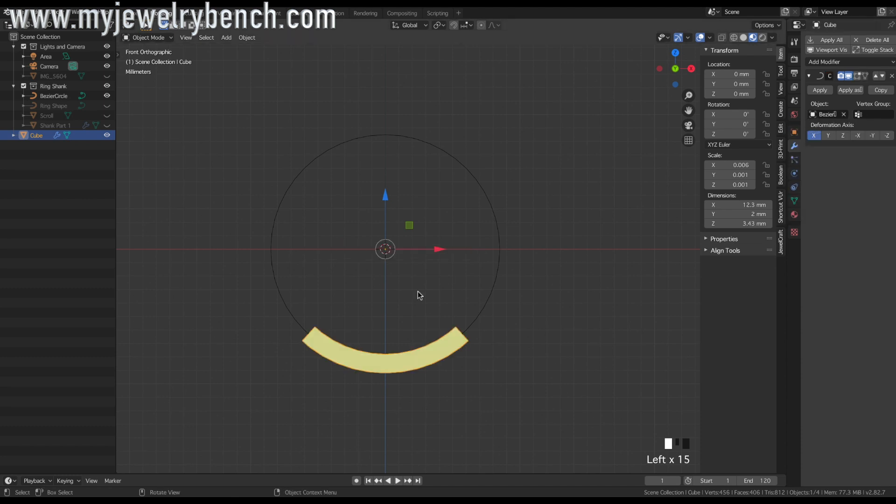
{"action": "left_click_drag", "start_coordinate": [437, 251], "coordinate": [212, 243]}
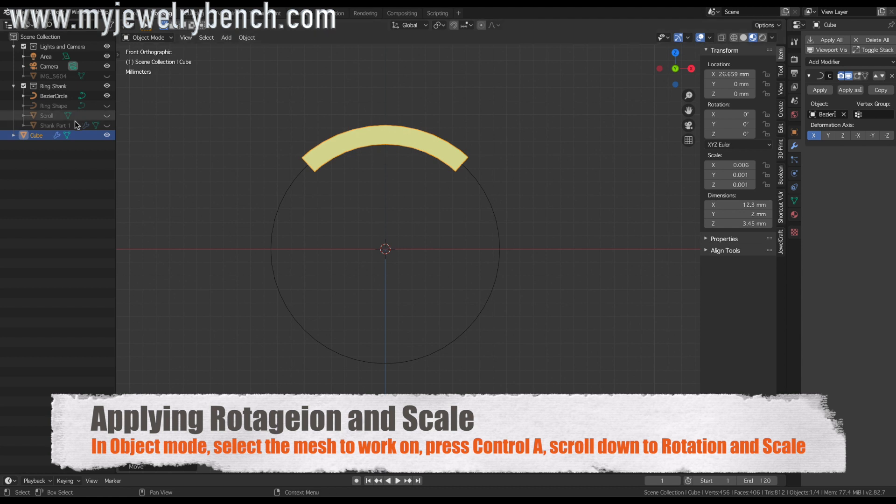
Show Shank Part 1 and thin the yellow curved bar along Z to a Z scale of about 0.000466.
{"action": "left_click", "coordinate": [106, 126]}
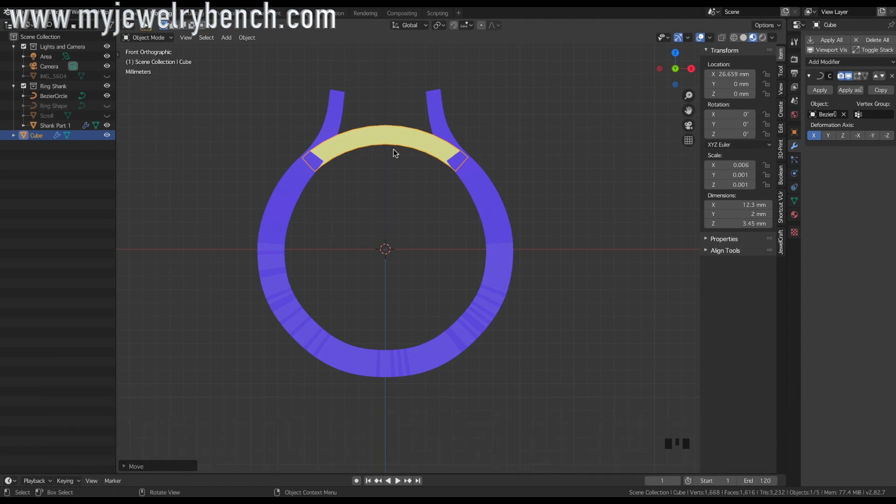
{"action": "left_click", "coordinate": [369, 140]}
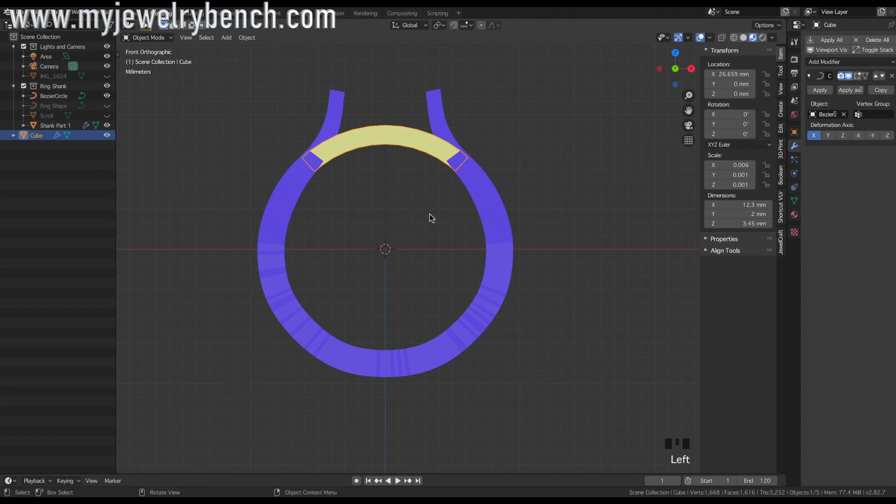
{"action": "key", "text": "s"}
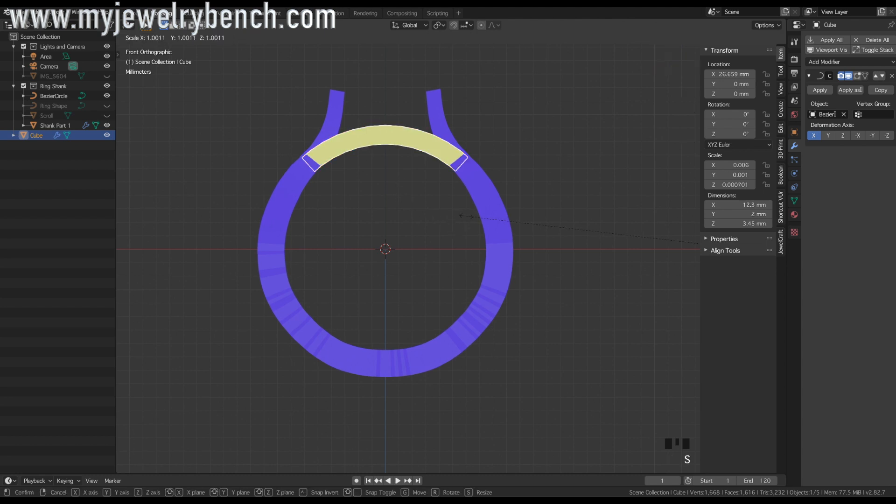
{"action": "key", "text": "z"}
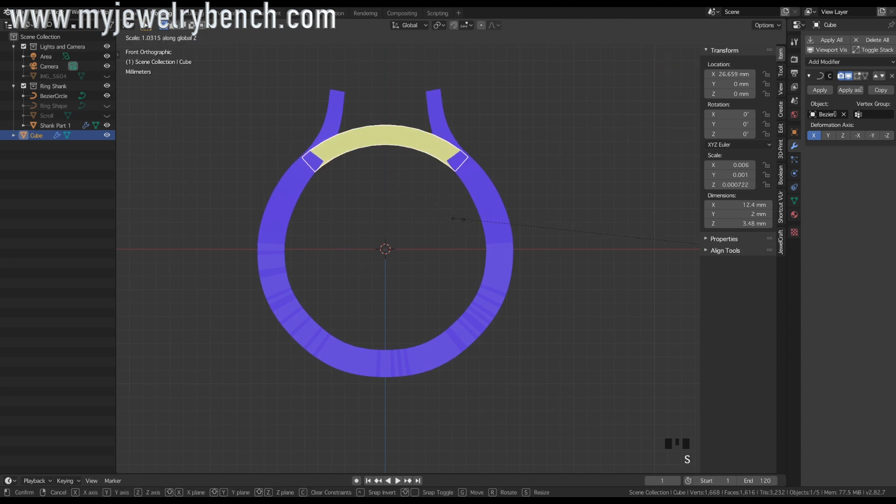
{"action": "left_click", "coordinate": [561, 237]}
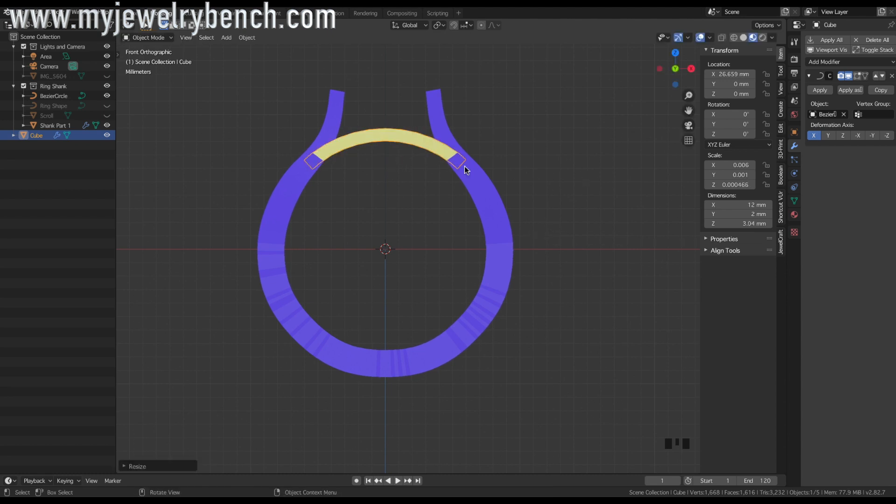
Set the yellow bar's origin to the 3D cursor and lower the bar along Z to about -0.15 mm.
{"action": "scroll", "coordinate": [382, 202], "scroll_direction": "down", "scroll_amount": 3}
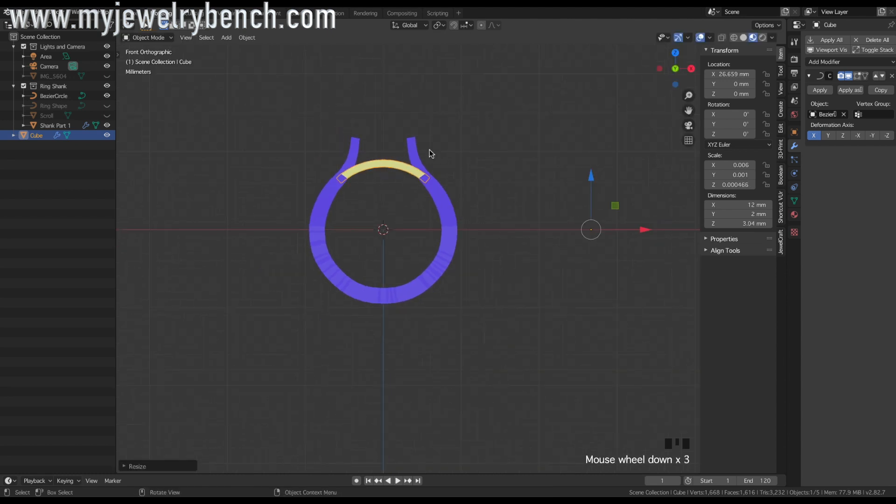
{"action": "right_click", "coordinate": [380, 166]}
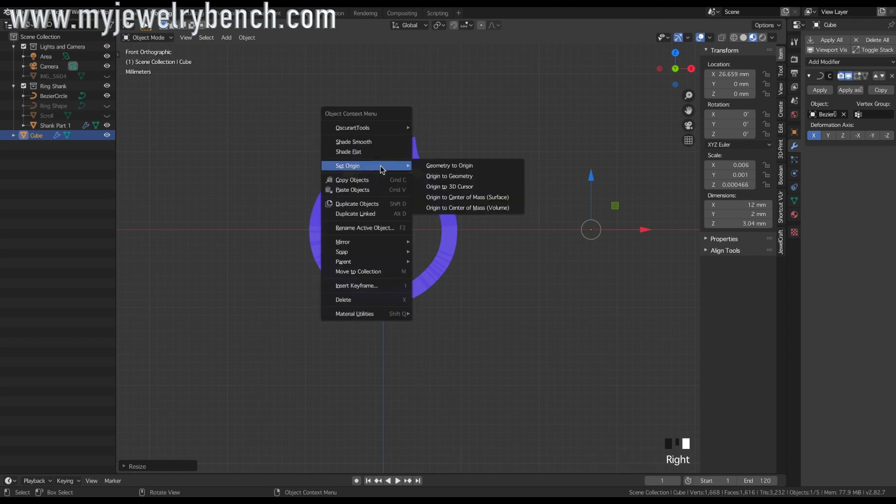
{"action": "right_click", "coordinate": [383, 162]}
{"action": "mouse_move", "coordinate": [384, 163]}
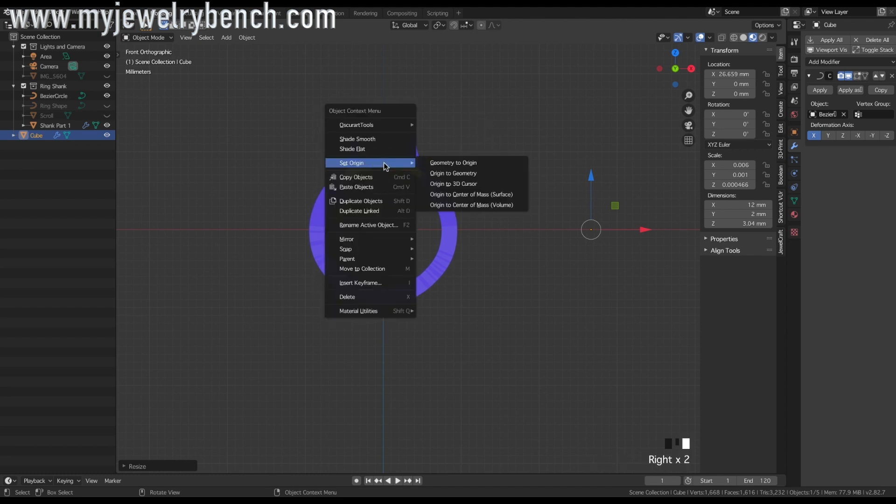
{"action": "left_click", "coordinate": [470, 185]}
{"action": "scroll", "coordinate": [383, 197], "scroll_direction": "up", "scroll_amount": 4}
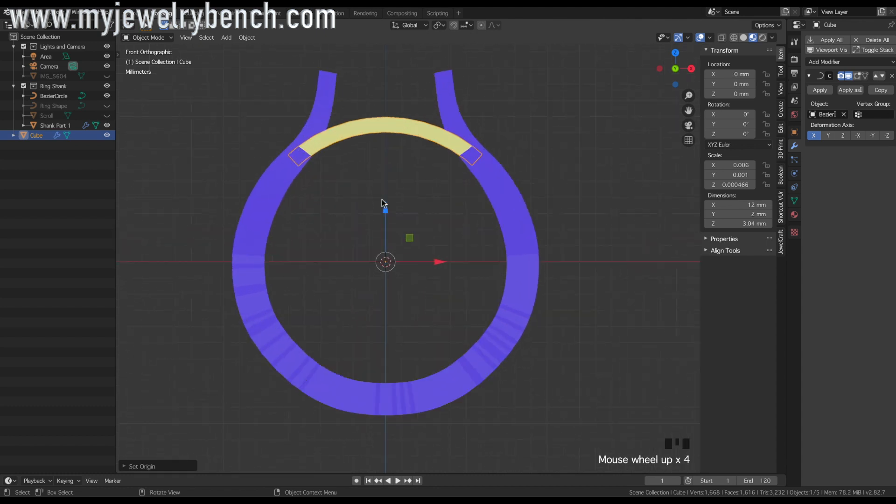
{"action": "left_click_drag", "start_coordinate": [388, 217], "coordinate": [391, 218]}
Narrow the yellow bar along Y to about 1.64 mm so it is slimmer than the shank.
{"action": "middle_click_drag", "start_coordinate": [329, 227], "coordinate": [394, 246]}
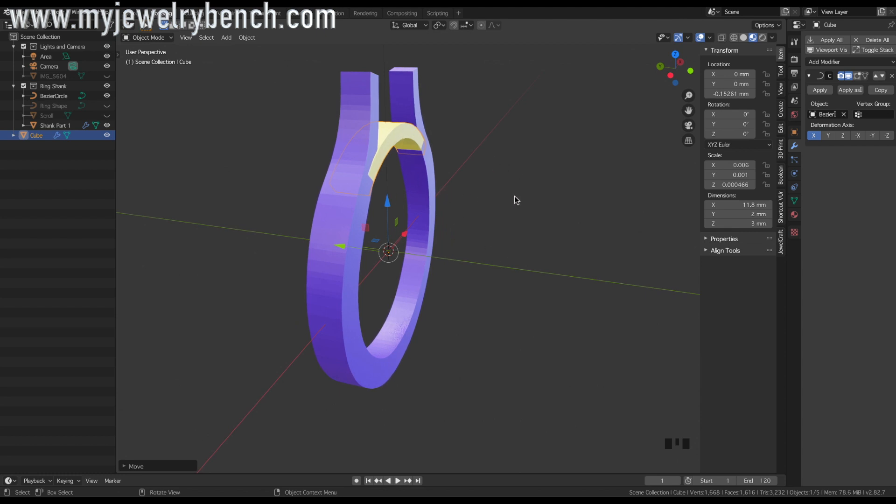
{"action": "key", "text": "s"}
{"action": "key", "text": "y"}
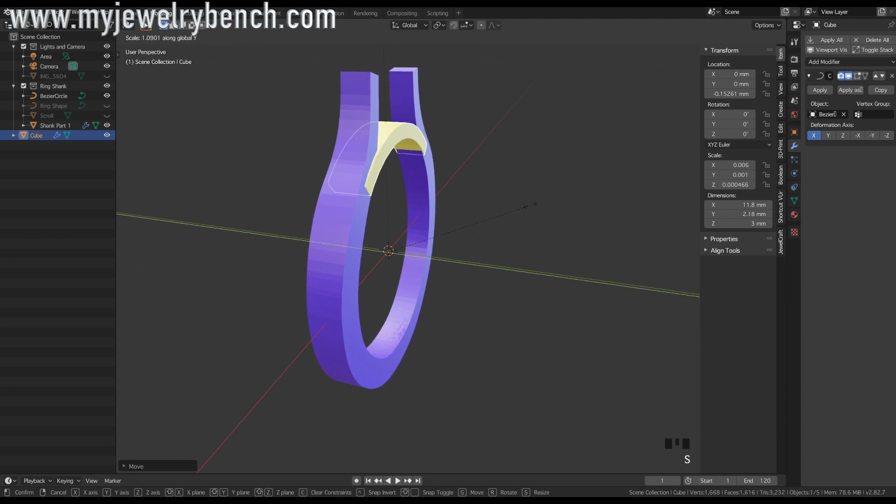
{"action": "left_click", "coordinate": [496, 219]}
Show the Scroll object and move it onto the yellow band beside the shank's left arm, at about X -2.93 mm, Z 8.95 mm.
{"action": "middle_click_drag", "start_coordinate": [496, 219], "coordinate": [357, 196]}
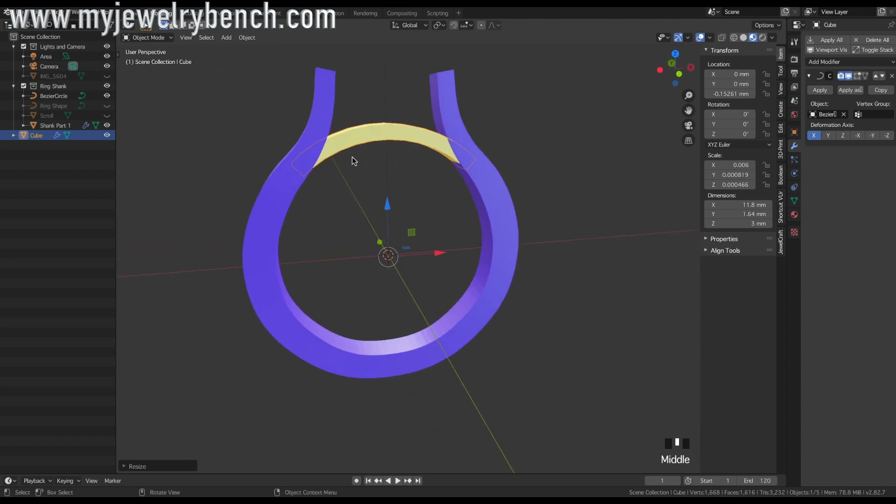
{"action": "scroll", "coordinate": [352, 161], "scroll_direction": "down", "scroll_amount": 2}
{"action": "mouse_move", "coordinate": [352, 164]}
{"action": "middle_mouse_down"}
{"action": "mouse_move", "coordinate": [362, 182]}
{"action": "mouse_move", "coordinate": [355, 181]}
{"action": "middle_mouse_up"}
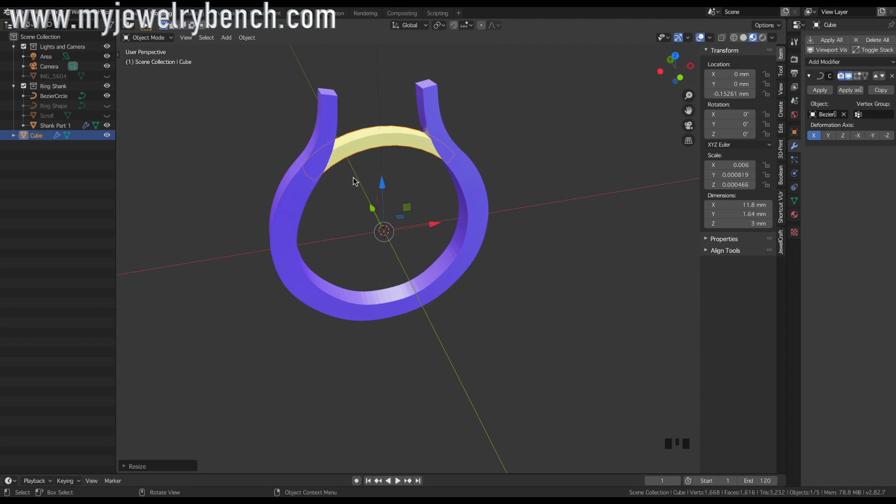
{"action": "mouse_move", "coordinate": [352, 112]}
{"action": "middle_mouse_down"}
{"action": "mouse_move", "coordinate": [392, 111]}
{"action": "mouse_move", "coordinate": [350, 113]}
{"action": "mouse_move", "coordinate": [378, 116]}
{"action": "mouse_move", "coordinate": [364, 120]}
{"action": "mouse_move", "coordinate": [347, 96]}
{"action": "middle_mouse_up"}
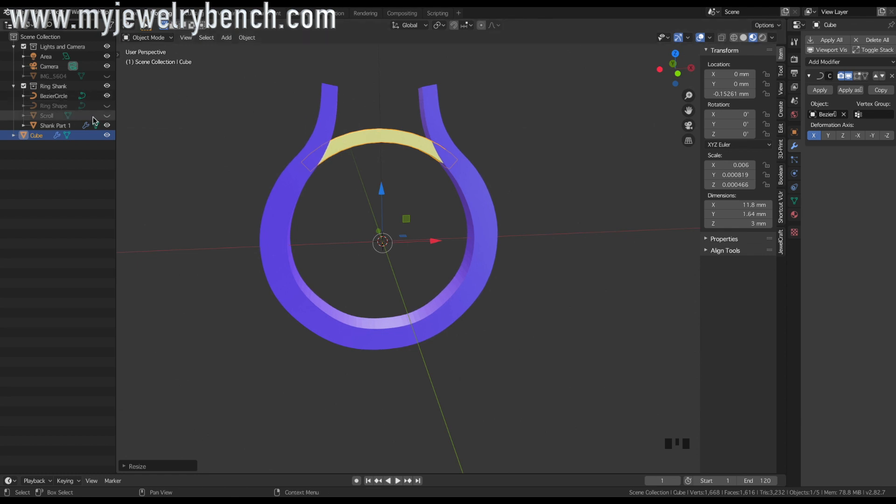
{"action": "left_click", "coordinate": [107, 115]}
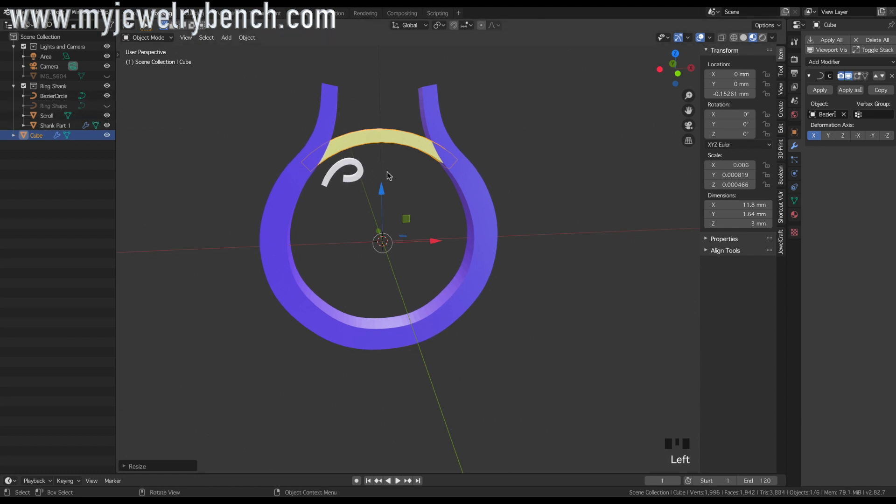
{"action": "key", "text": "KP_1"}
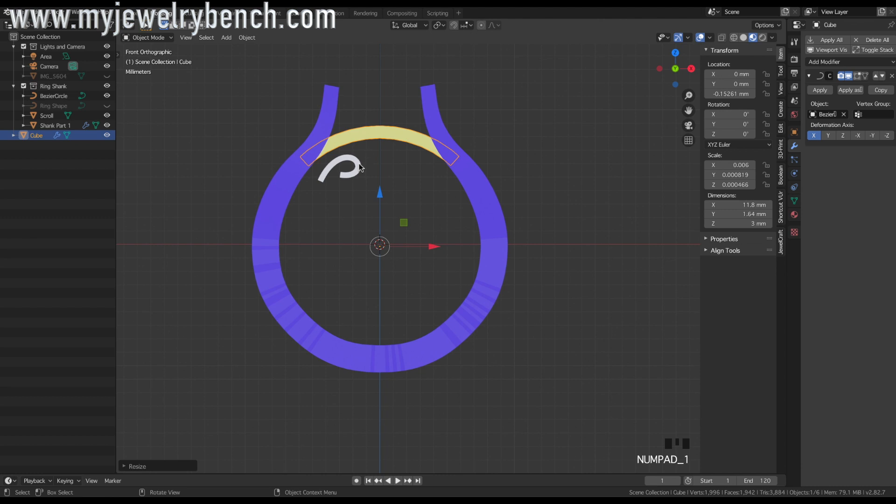
{"action": "left_click", "coordinate": [351, 169]}
{"action": "key", "text": "g"}
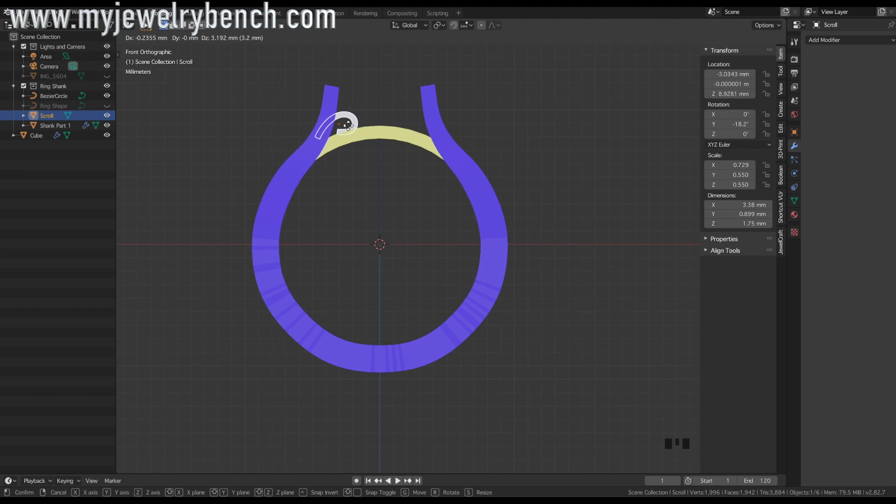
{"action": "left_click", "coordinate": [348, 125]}
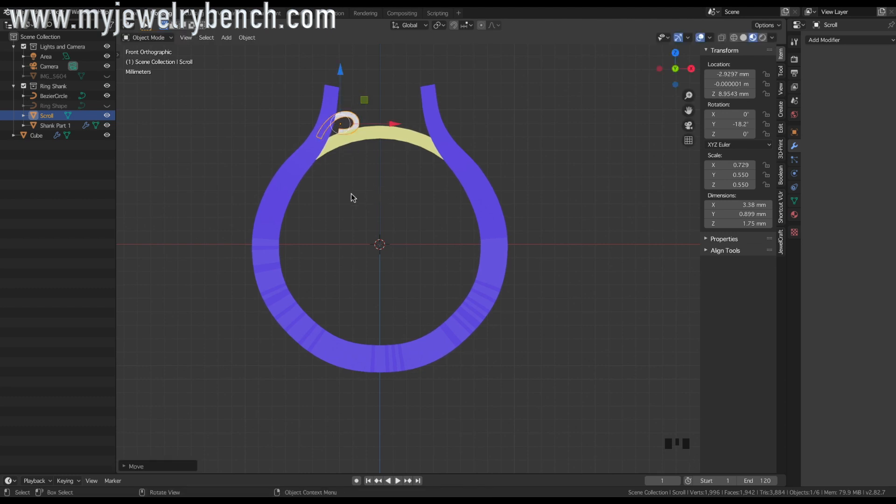
Rotate the scroll to about -24.4° around Y and scale it down uniformly to about 2.22 mm in X.
{"action": "key", "text": "r"}
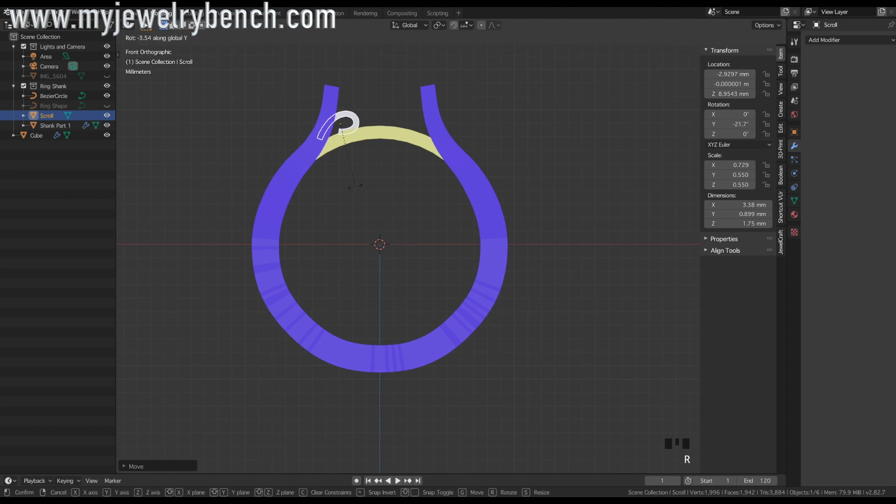
{"action": "left_click", "coordinate": [356, 173]}
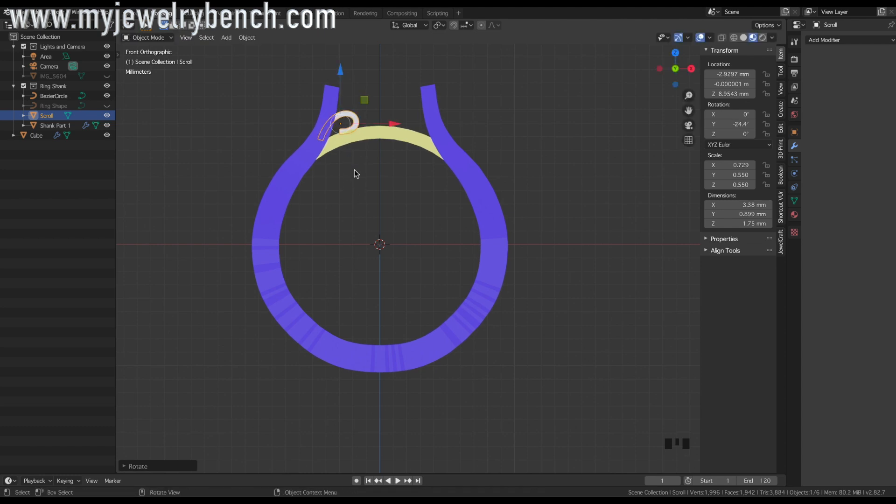
{"action": "key", "text": "s"}
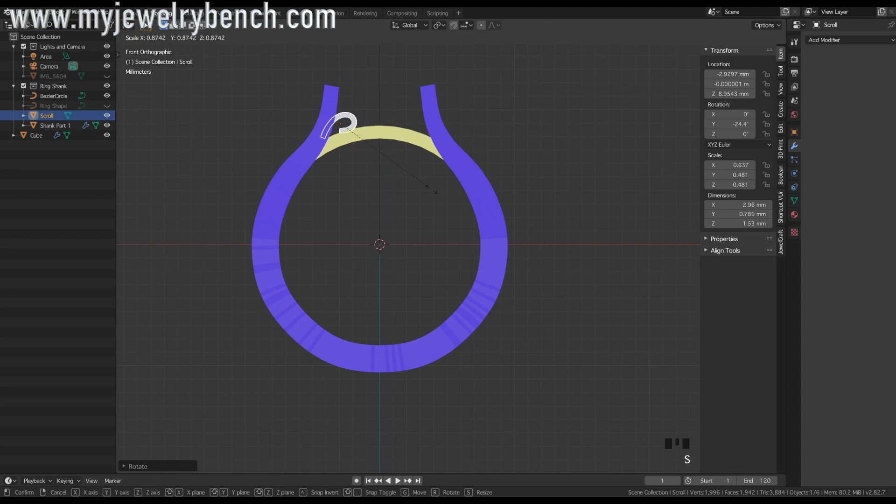
{"action": "left_click", "coordinate": [400, 190]}
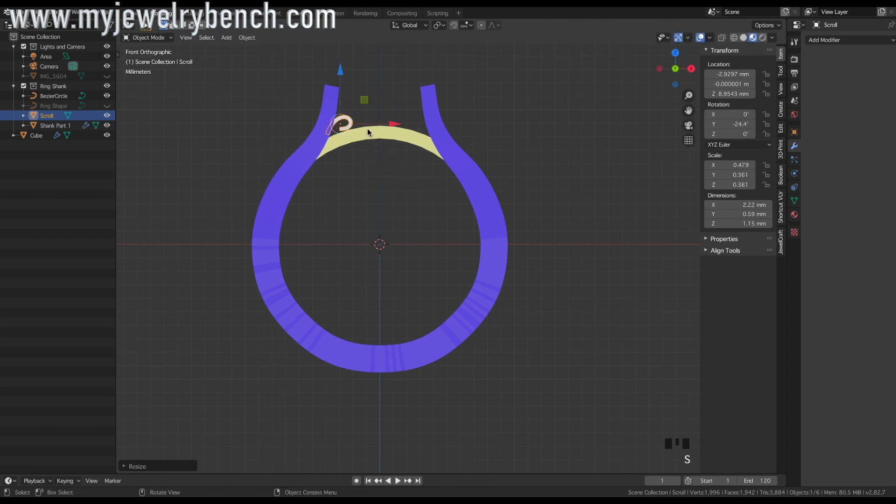
Move the scroll to about X -3.06 mm, Z 8.69 mm against the yellow band and widen it along Y to about 1.49 mm.
{"action": "key", "text": "g"}
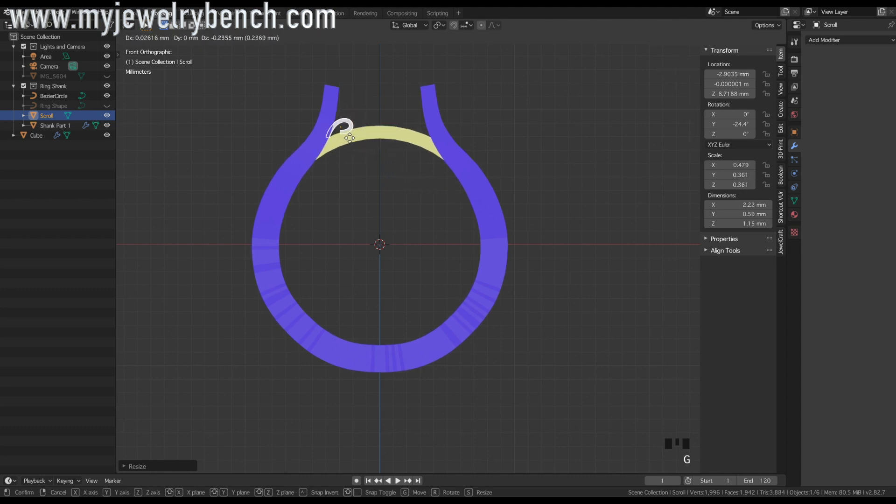
{"action": "left_click", "coordinate": [349, 136]}
{"action": "middle_click_drag", "start_coordinate": [349, 136], "coordinate": [347, 180]}
{"action": "scroll", "coordinate": [342, 145], "scroll_direction": "up", "scroll_amount": 6}
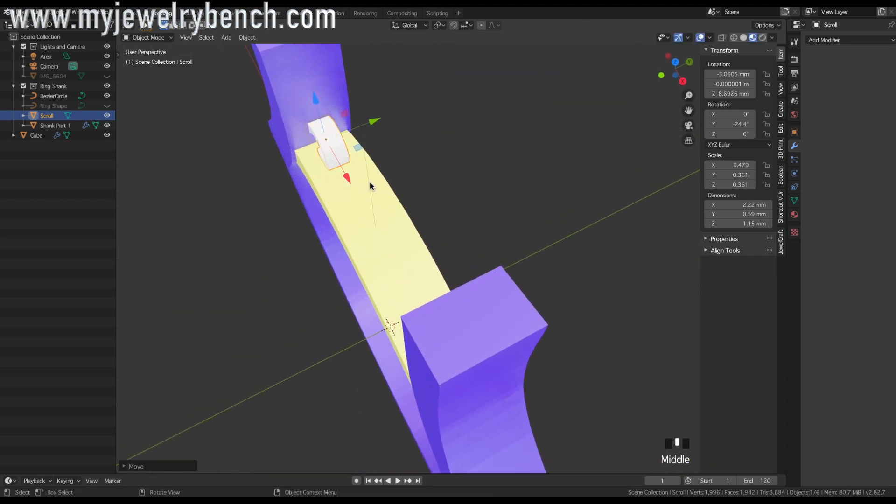
{"action": "key", "text": "s"}
{"action": "key", "text": "y"}
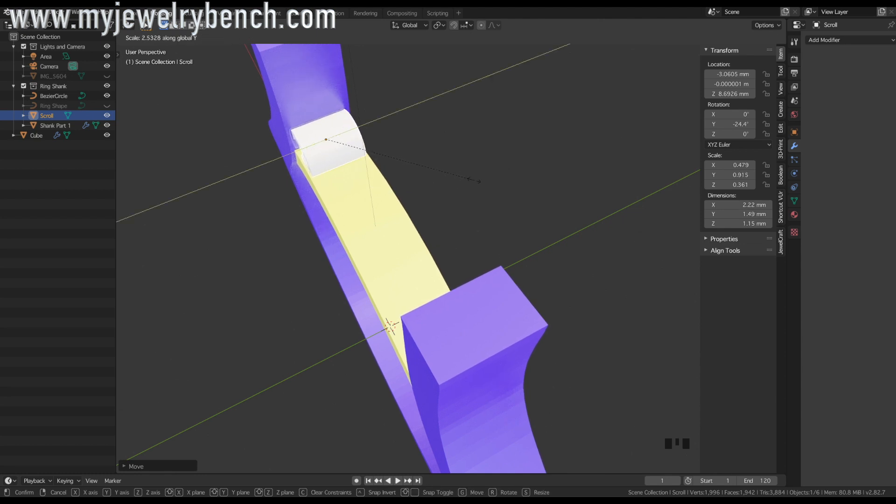
{"action": "left_click", "coordinate": [476, 180]}
Duplicate the scroll in place in front view and rotate the copy 180° around Z.
{"action": "middle_click_drag", "start_coordinate": [269, 182], "coordinate": [327, 152]}
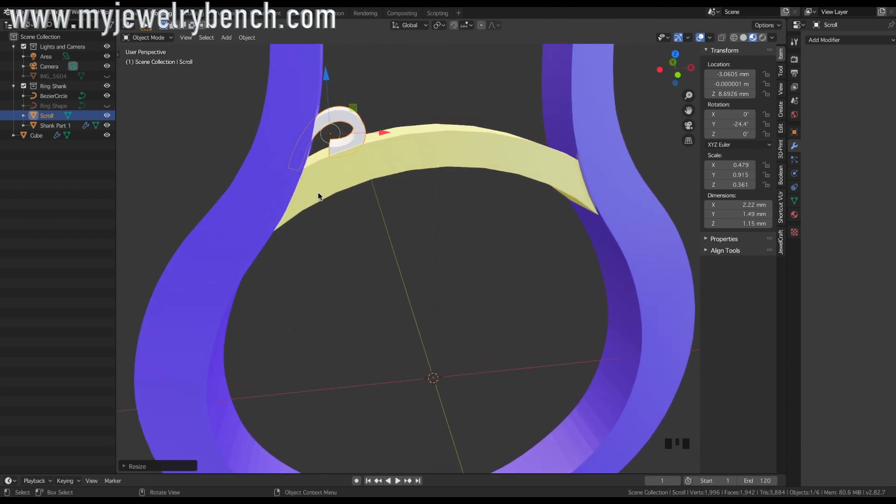
{"action": "scroll", "coordinate": [318, 192], "scroll_direction": "down", "scroll_amount": 3}
{"action": "key", "text": "KP_1"}
{"action": "scroll", "coordinate": [397, 242], "scroll_direction": "down", "scroll_amount": 1}
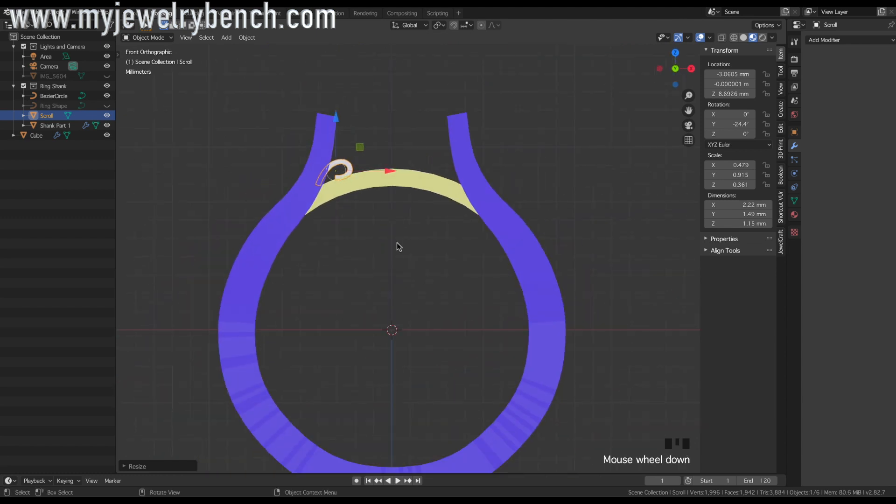
{"action": "key", "text": "shift+d"}
{"action": "right_click", "coordinate": [397, 247]}
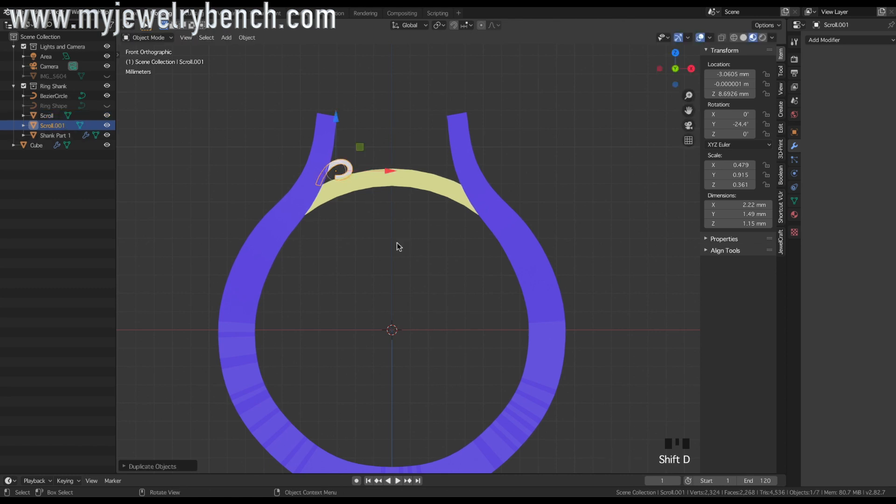
{"action": "type", "text": "rz180"}
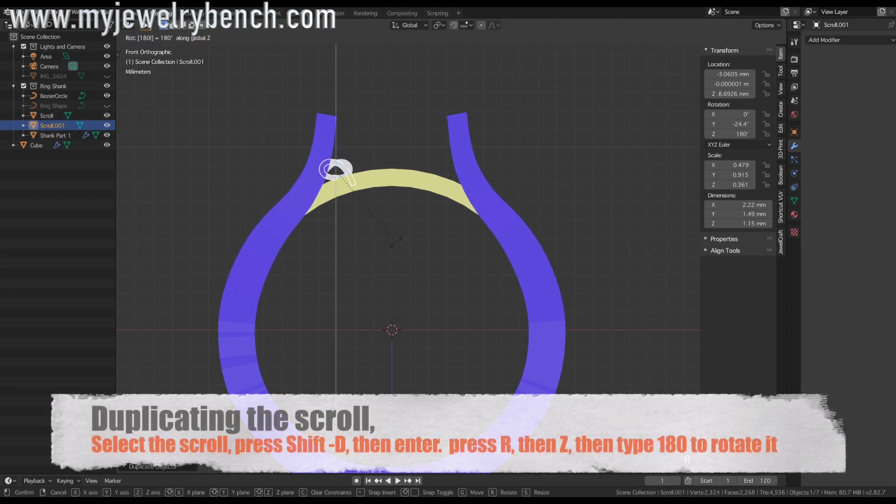
{"action": "key", "text": "Return"}
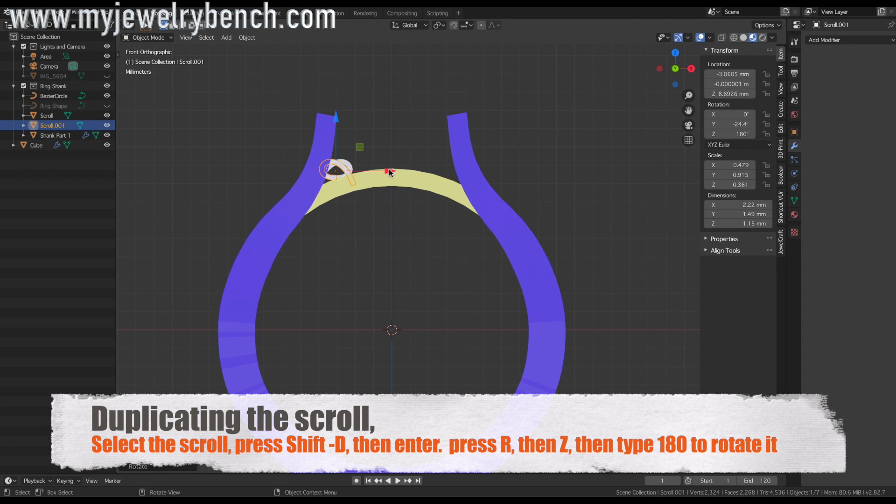
Move the duplicated scroll along X to about 3.14 mm, beside the shank's opposite arm.
{"action": "key", "text": "g"}
{"action": "key", "text": "x"}
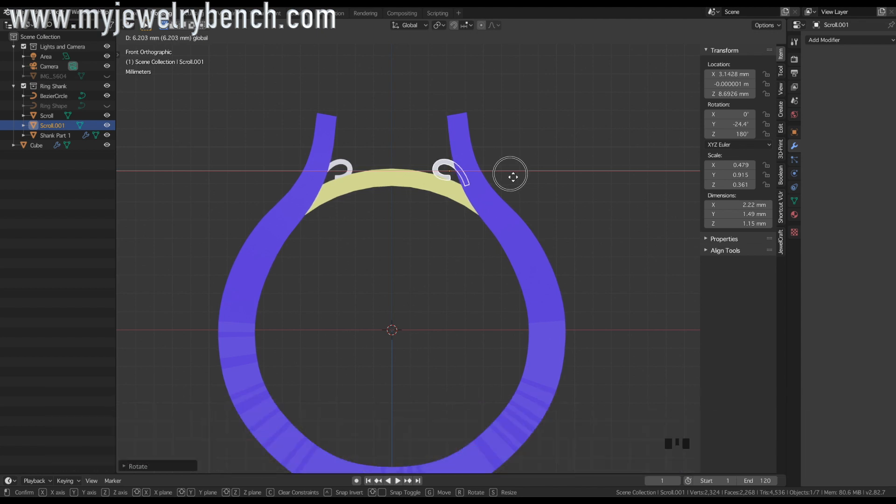
{"action": "left_click", "coordinate": [513, 176]}
Hide the Ring Shape curve and show the reference image IMG_5604 behind the ring.
{"action": "left_click", "coordinate": [108, 107]}
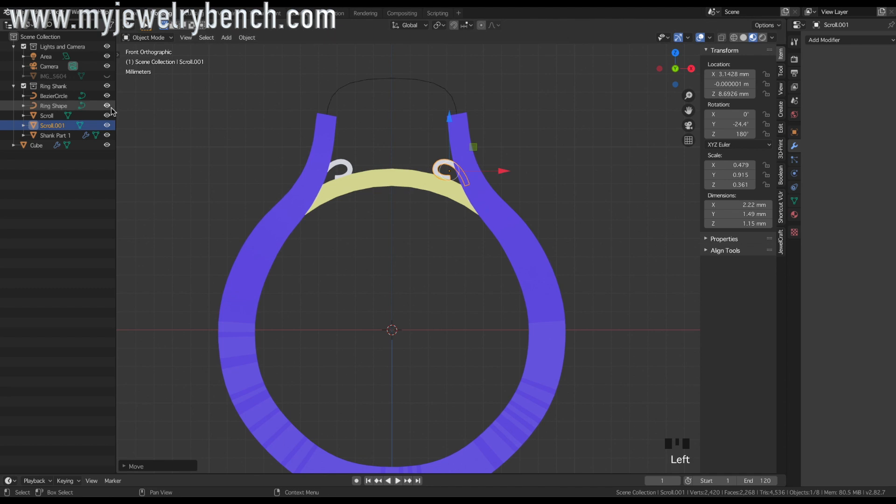
{"action": "left_click", "coordinate": [107, 105]}
{"action": "left_click", "coordinate": [107, 76]}
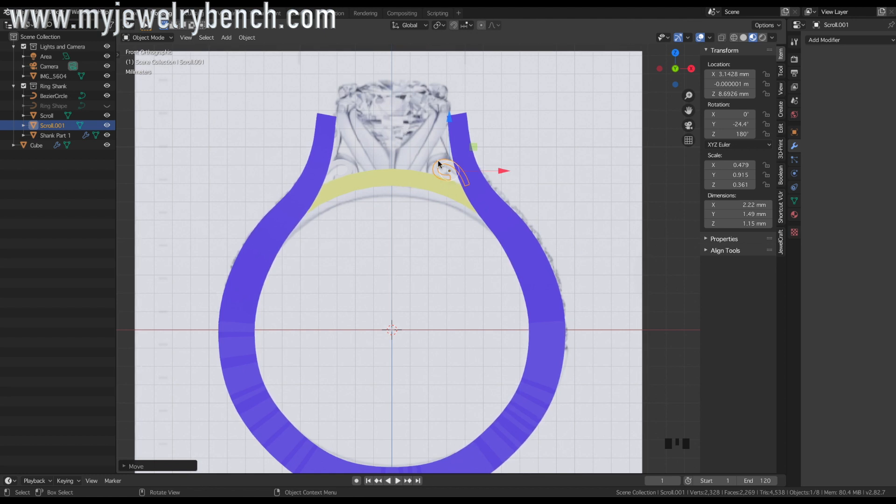
Create a new material with a red base color on the duplicated scroll Scroll.001.
{"action": "left_click", "coordinate": [346, 168]}
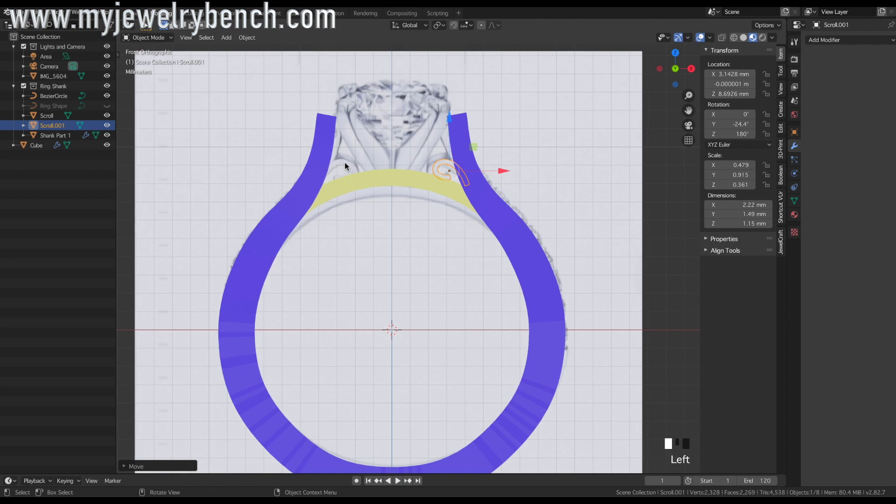
{"action": "left_click", "coordinate": [444, 168], "text": "shift"}
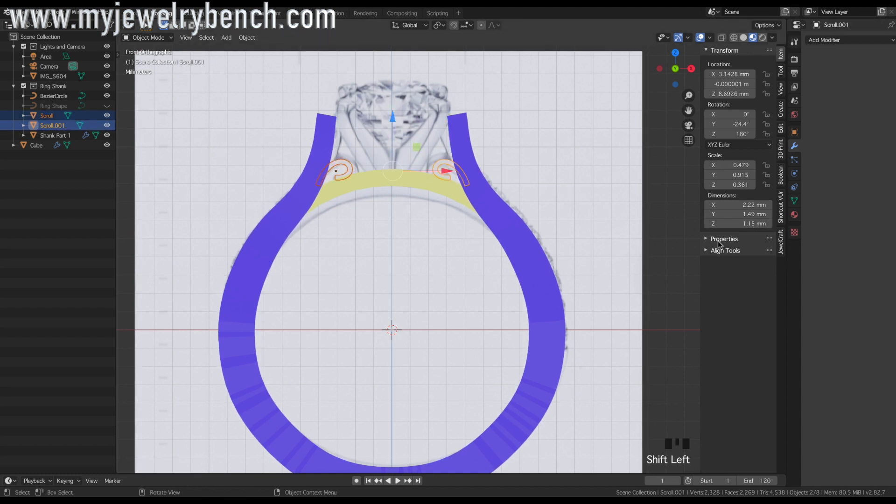
{"action": "left_click", "coordinate": [795, 215]}
{"action": "left_click", "coordinate": [878, 85]}
{"action": "left_click", "coordinate": [873, 299]}
{"action": "left_click", "coordinate": [840, 222]}
{"action": "left_click", "coordinate": [547, 206]}
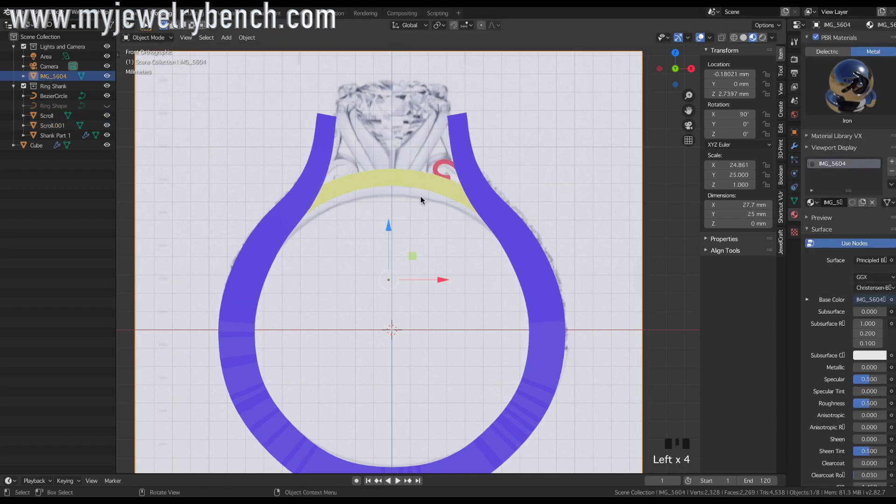
Create a new material with a pink base color on the original scroll.
{"action": "left_click", "coordinate": [333, 168]}
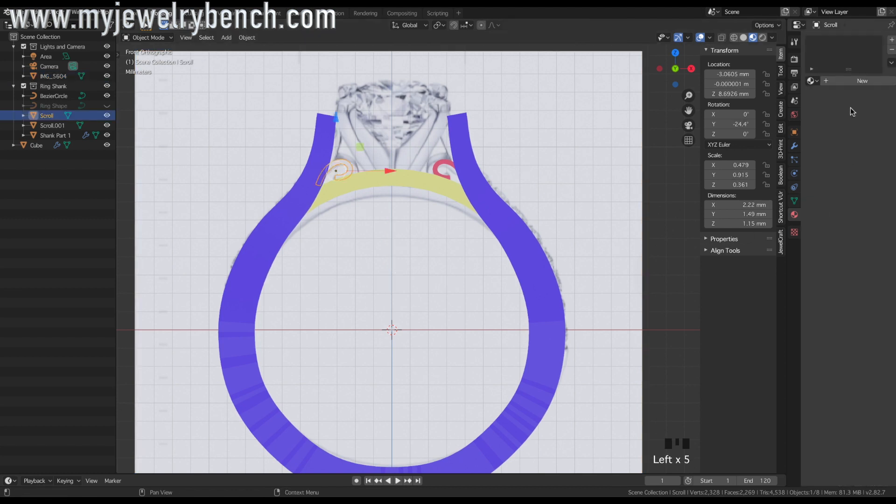
{"action": "left_click", "coordinate": [850, 83]}
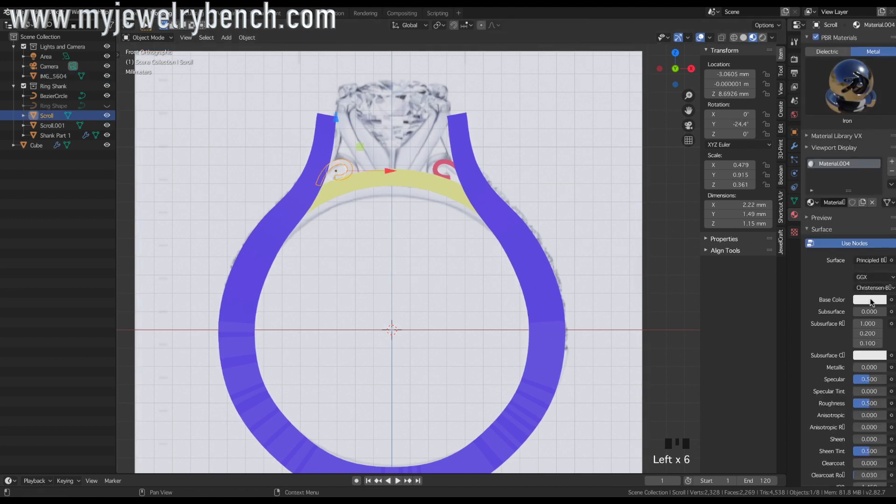
{"action": "left_click", "coordinate": [871, 301]}
{"action": "left_click", "coordinate": [852, 216]}
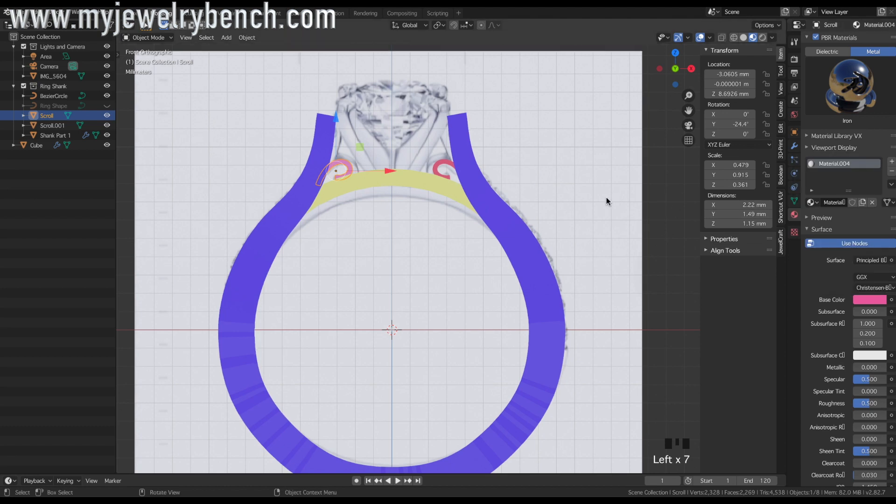
{"action": "left_click", "coordinate": [514, 220]}
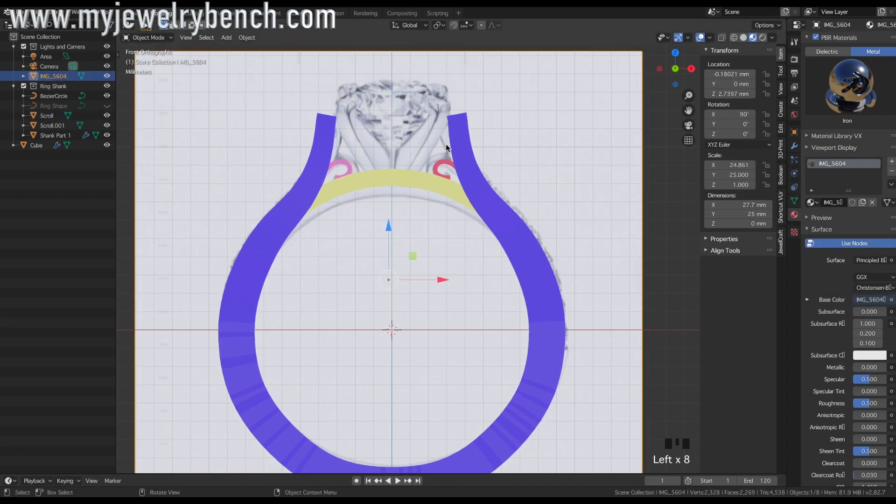
Hide the reference image IMG_5604 so that only the coloured ring parts remain in view.
{"action": "middle_click_drag", "start_coordinate": [428, 176], "coordinate": [432, 206]}
{"action": "left_click", "coordinate": [371, 87]}
{"action": "left_click", "coordinate": [166, 73]}
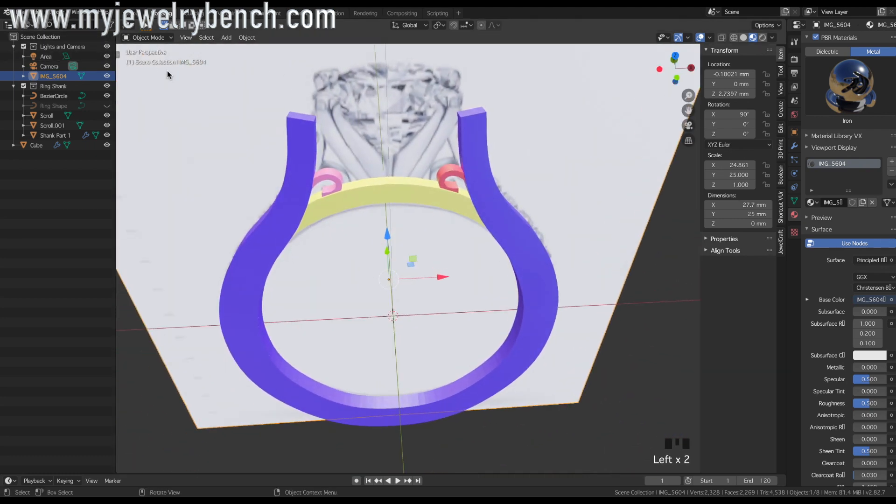
{"action": "left_click", "coordinate": [106, 76]}
{"action": "middle_click_drag", "start_coordinate": [422, 232], "coordinate": [314, 226]}
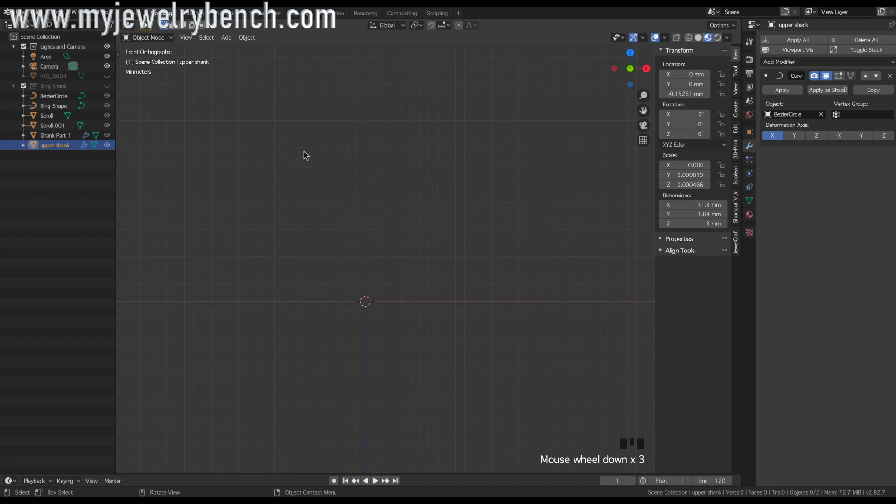
Check the reference image, hide it again and add a mesh cube at the origin.
{"action": "left_click", "coordinate": [107, 76]}
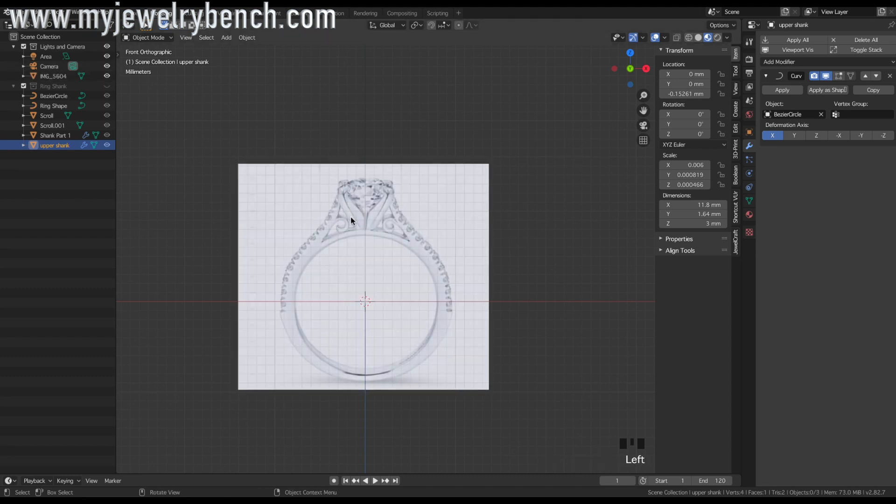
{"action": "left_click", "coordinate": [107, 76]}
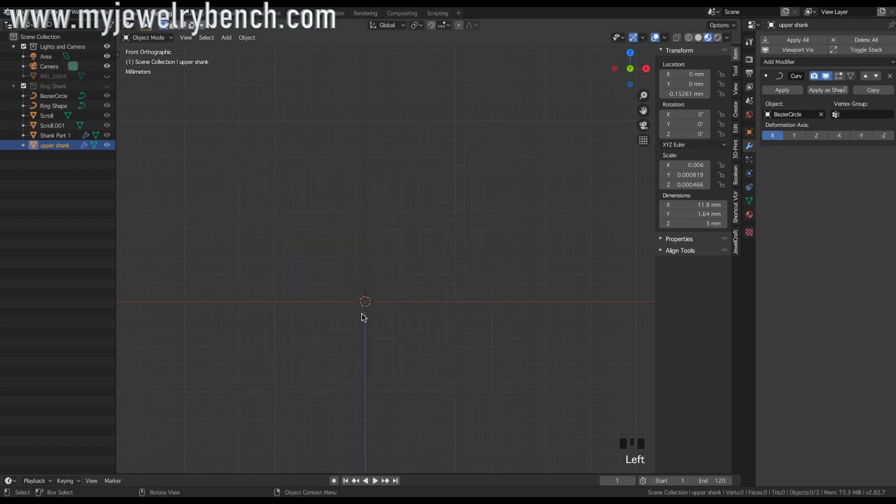
{"action": "key", "text": "shift+a"}
{"action": "mouse_move", "coordinate": [348, 299]}
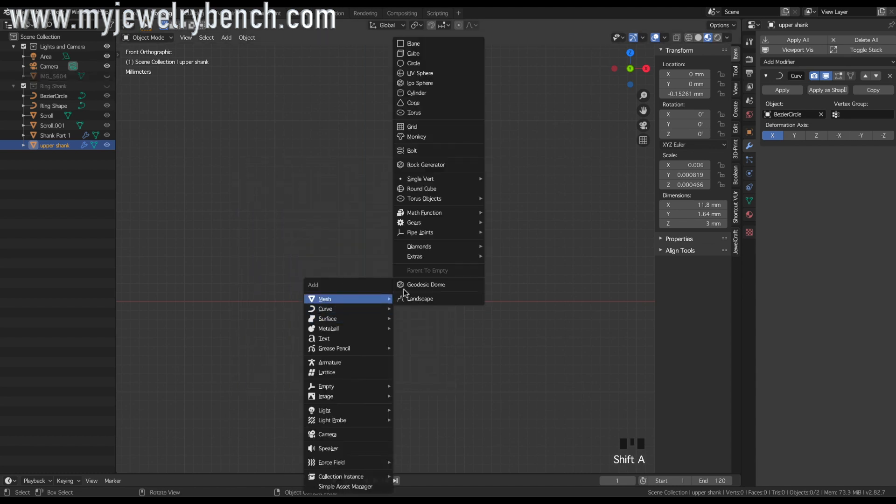
{"action": "left_click", "coordinate": [421, 55]}
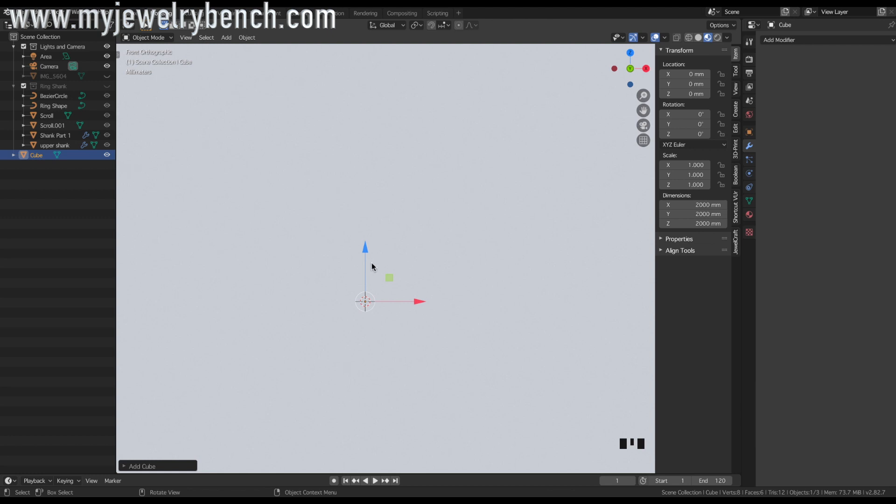
Set the cube's X, Y and Z dimensions to 1.2 mm each.
{"action": "left_click", "coordinate": [709, 204]}
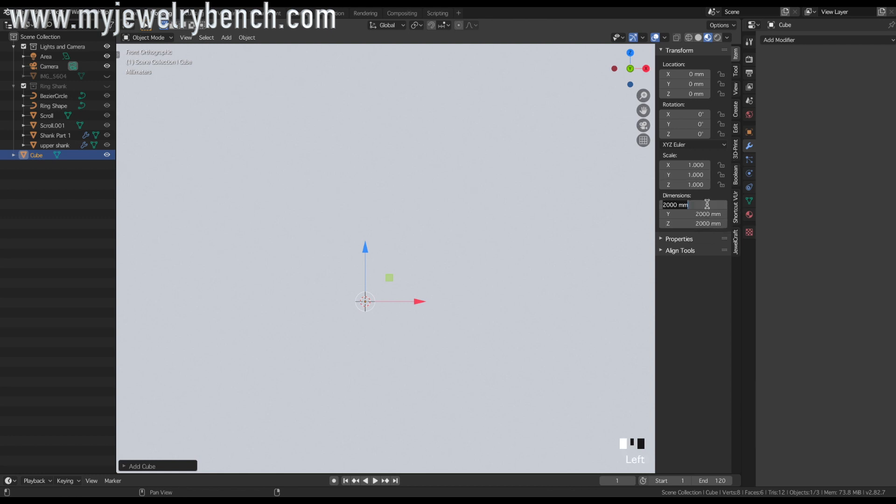
{"action": "type", "text": "1.2"}
{"action": "key", "text": "Tab"}
{"action": "type", "text": "1.2"}
{"action": "key", "text": "Tab"}
{"action": "type", "text": "1"}
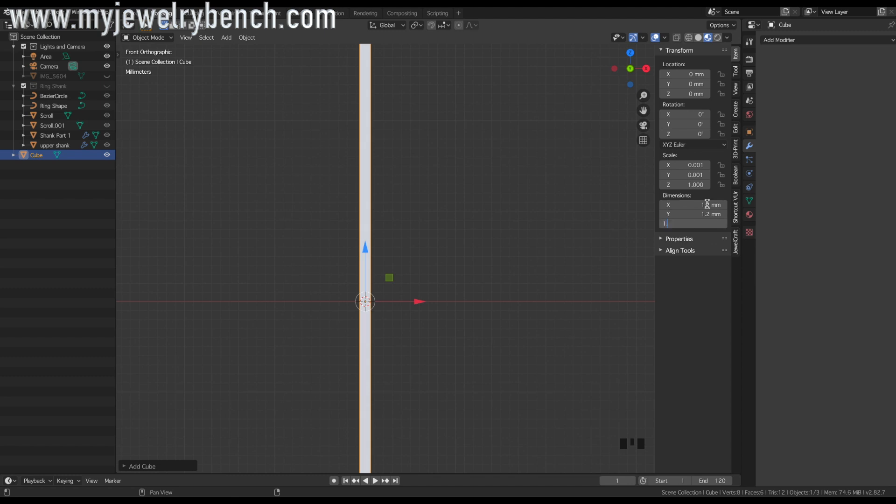
{"action": "type", "text": ".2"}
{"action": "key", "text": "Return"}
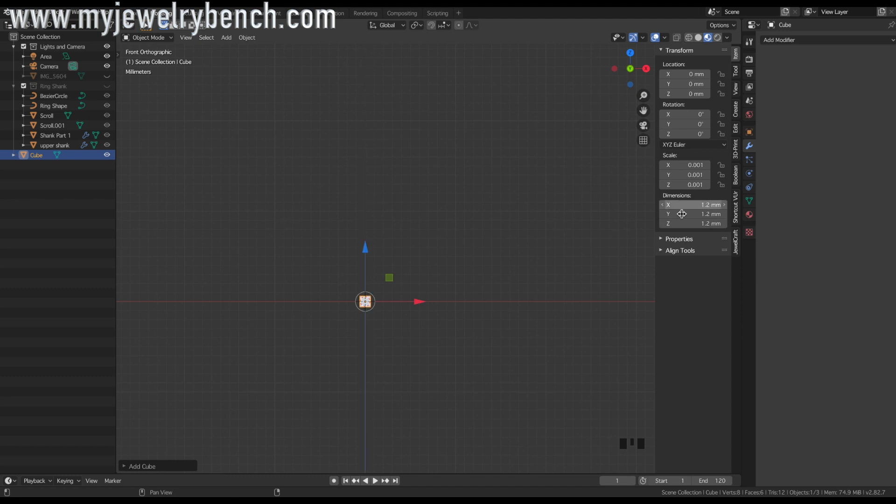
In front view, scale the cube along Z to about 5.45 mm and along X to about 5.23 mm.
{"action": "scroll", "coordinate": [361, 308], "scroll_direction": "up", "scroll_amount": 7}
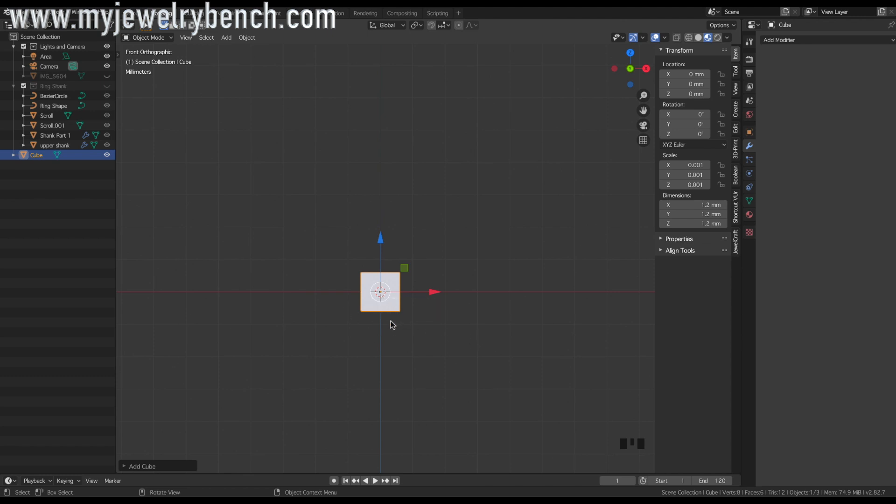
{"action": "key", "text": "KP_1"}
{"action": "key", "text": "s"}
{"action": "key", "text": "z"}
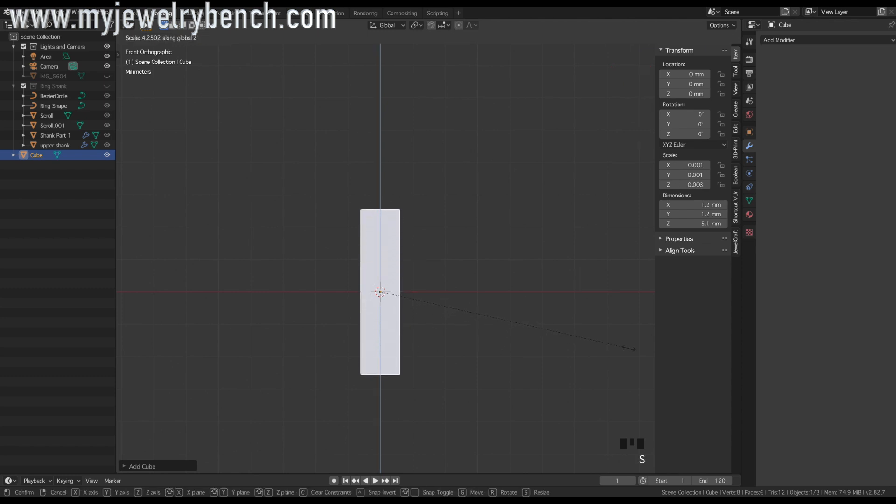
{"action": "left_click", "coordinate": [644, 349]}
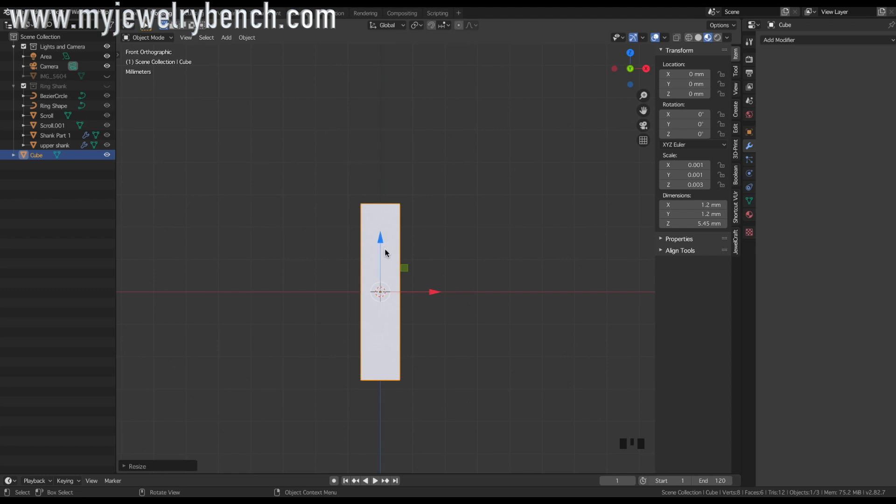
{"action": "scroll", "coordinate": [384, 251], "scroll_direction": "down", "scroll_amount": 1}
{"action": "key", "text": "s"}
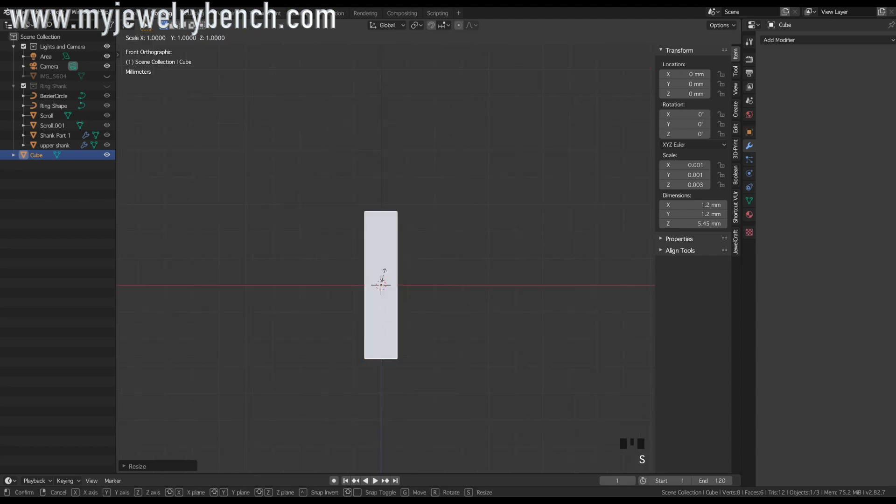
{"action": "key", "text": "x"}
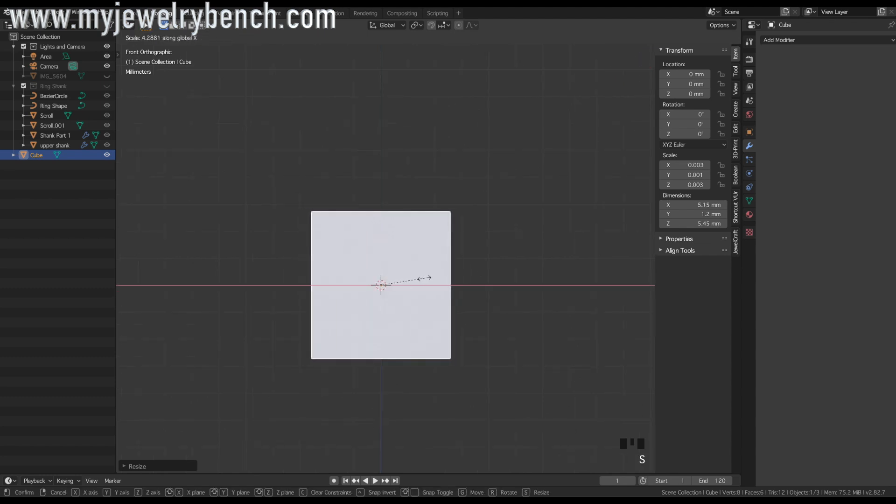
{"action": "left_click", "coordinate": [426, 281]}
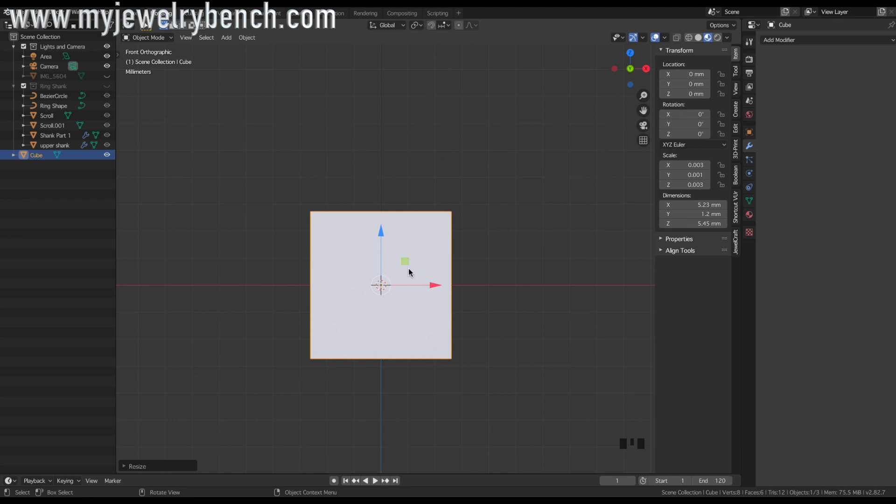
Add a horizontal loop cut to the block in Edit Mode and slide it up near the top edge, with an edge slide of about -0.67.
{"action": "key", "text": "Tab"}
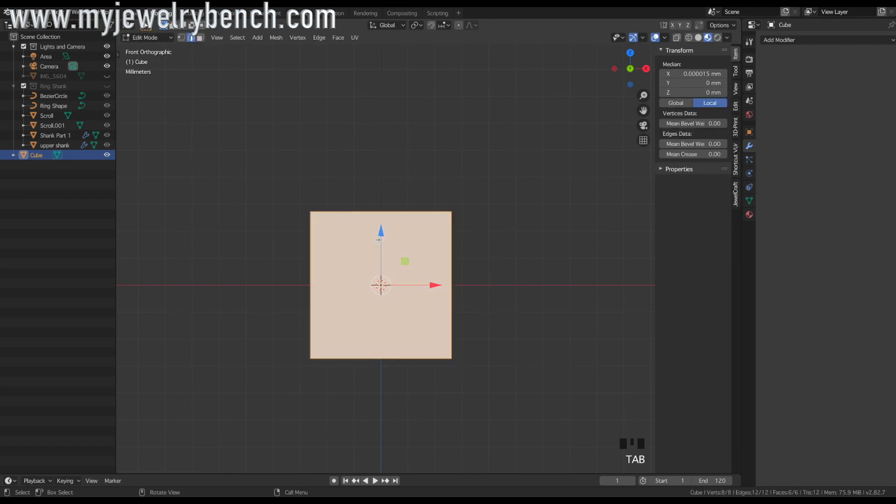
{"action": "key", "text": "ctrl+r"}
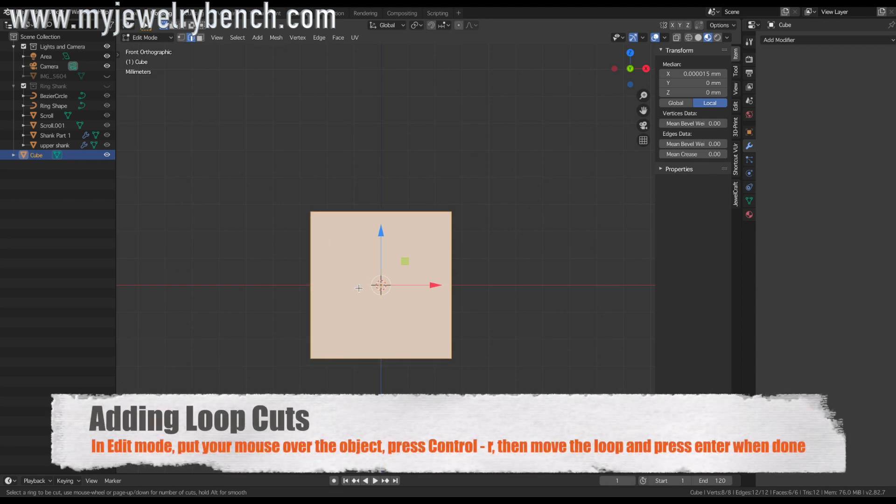
{"action": "left_click", "coordinate": [321, 287]}
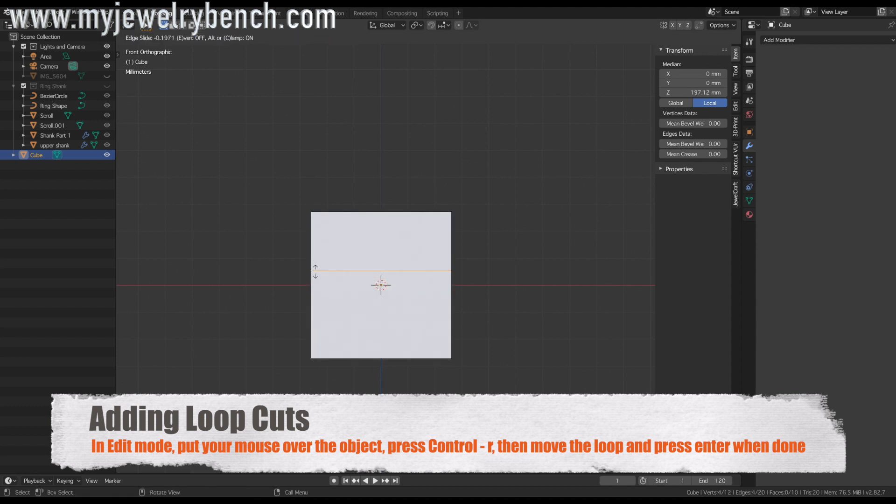
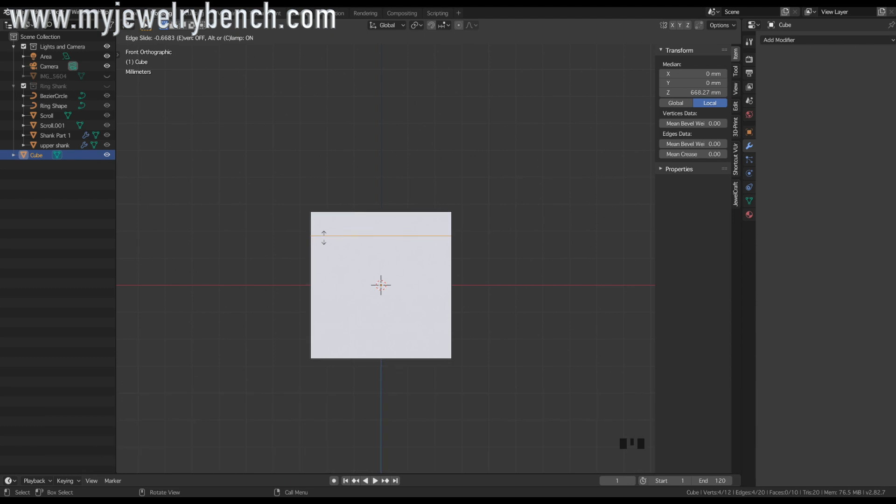
{"action": "left_click", "coordinate": [326, 236]}
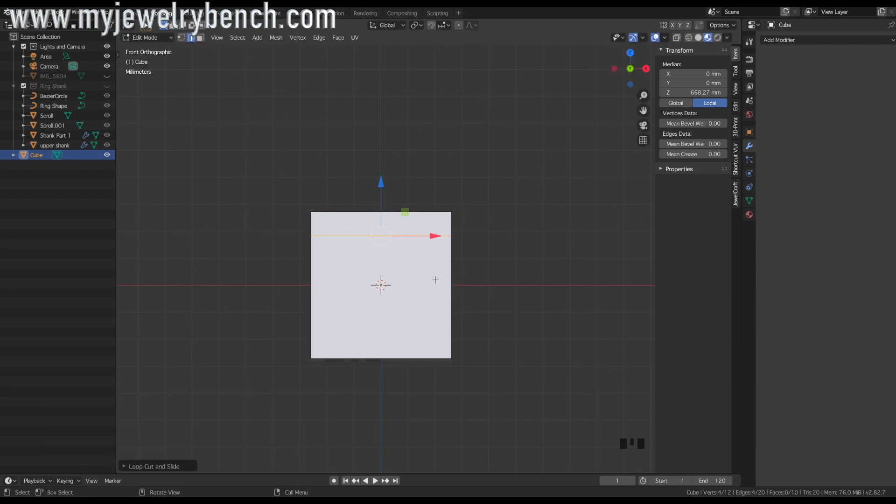
{"action": "key", "text": "grave"}
{"action": "key", "text": "Escape"}
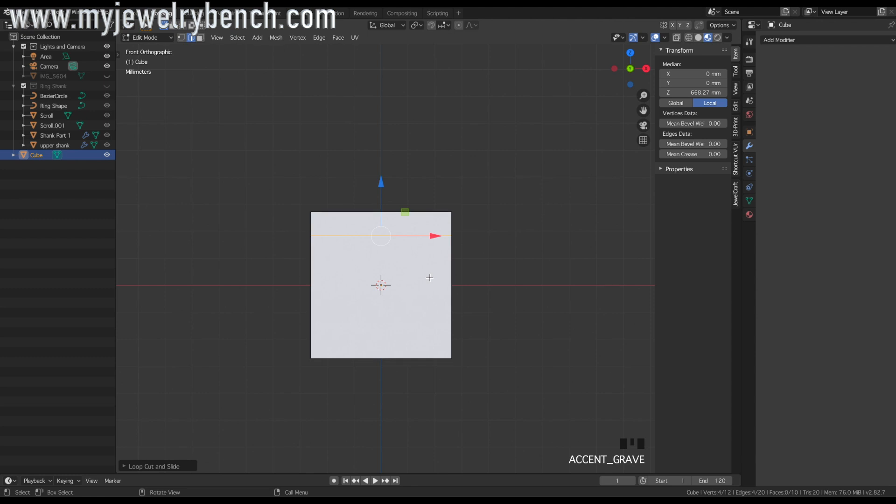
Move the small side face above the loop cut along X to a local median of about -686 mm, making the block's side slope.
{"action": "key", "text": "a"}
{"action": "middle_click_drag", "start_coordinate": [524, 256], "coordinate": [445, 297]}
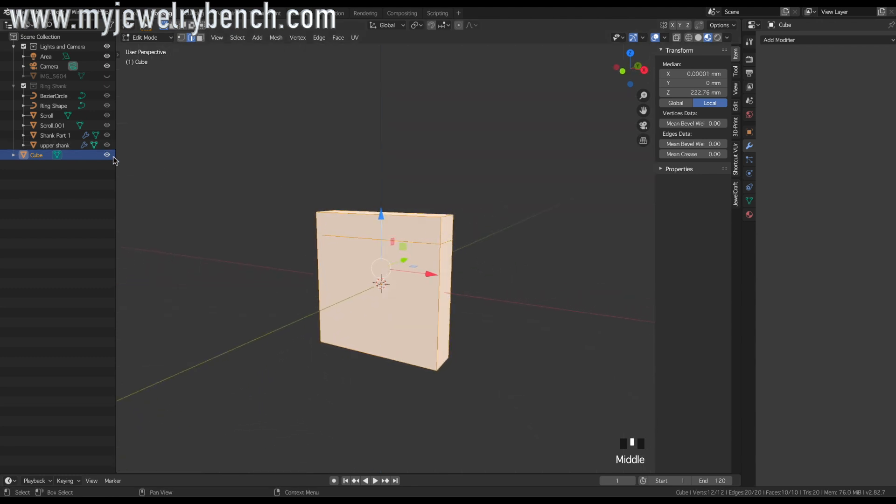
{"action": "left_click", "coordinate": [199, 37]}
{"action": "left_click", "coordinate": [448, 226]}
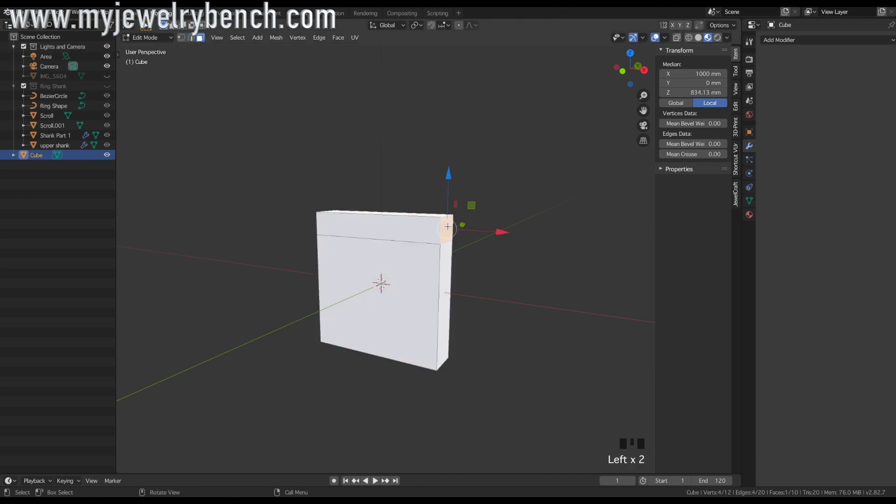
{"action": "left_click_drag", "start_coordinate": [503, 236], "coordinate": [395, 232]}
{"action": "middle_click_drag", "start_coordinate": [395, 232], "coordinate": [385, 242]}
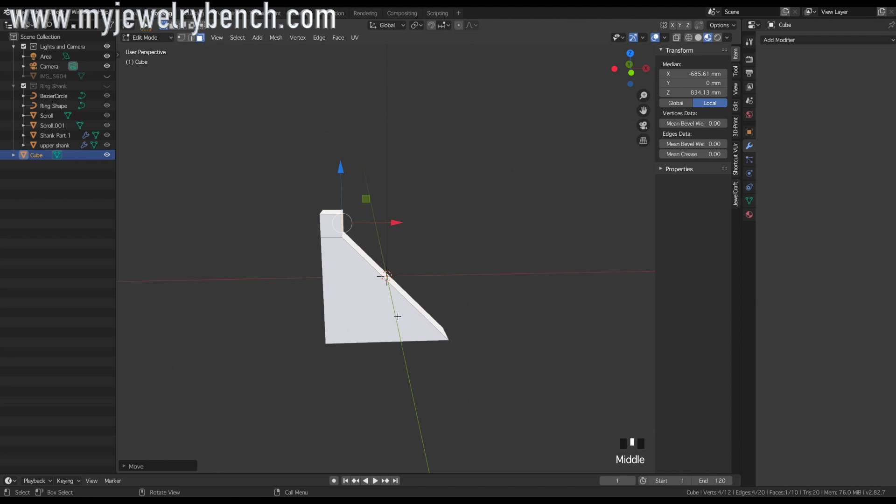
Move the block's bottom edge on the straight side inward along X to a local median of about -141 mm.
{"action": "middle_click_drag", "start_coordinate": [359, 339], "coordinate": [369, 322]}
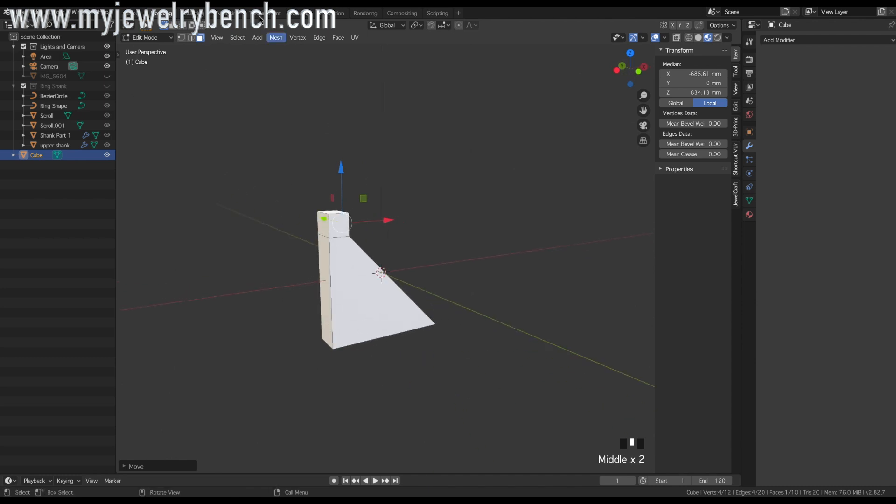
{"action": "left_click", "coordinate": [191, 38]}
{"action": "left_click", "coordinate": [328, 346]}
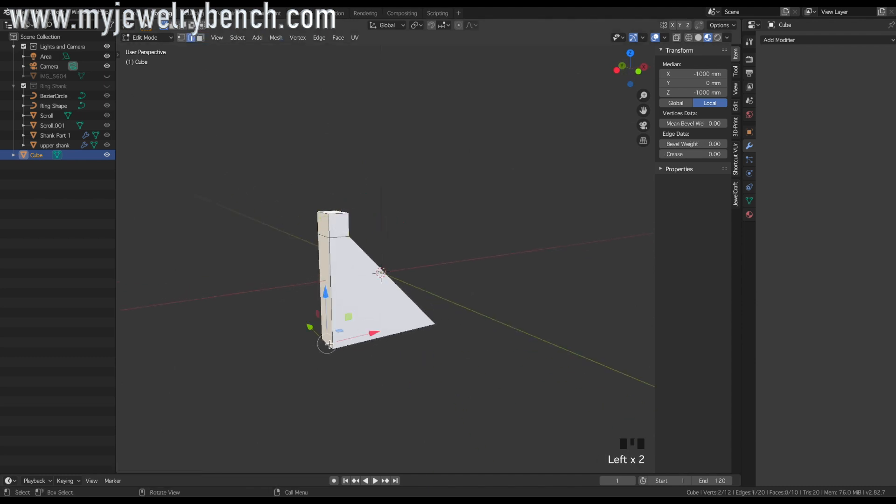
{"action": "middle_click_drag", "start_coordinate": [339, 349], "coordinate": [318, 386]}
{"action": "scroll", "coordinate": [321, 381], "scroll_direction": "up", "scroll_amount": 5}
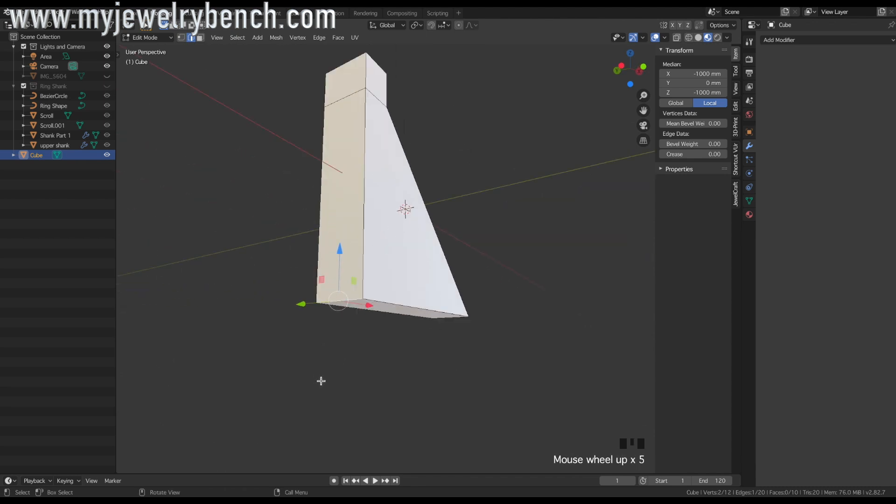
{"action": "middle_click_drag", "start_coordinate": [332, 304], "coordinate": [359, 324]}
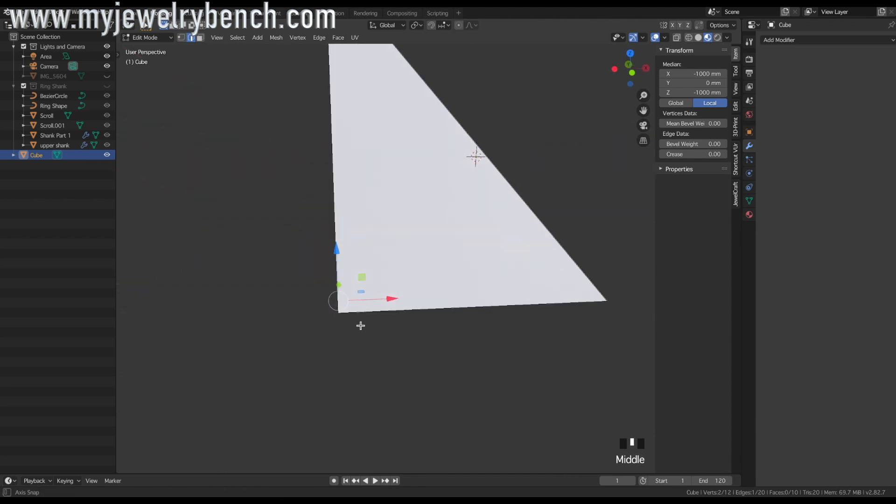
{"action": "scroll", "coordinate": [360, 324], "scroll_direction": "up", "scroll_amount": 2}
{"action": "left_click_drag", "start_coordinate": [356, 301], "coordinate": [518, 284]}
{"action": "middle_click_drag", "start_coordinate": [518, 284], "coordinate": [349, 281]}
{"action": "scroll", "coordinate": [285, 274], "scroll_direction": "down", "scroll_amount": 4}
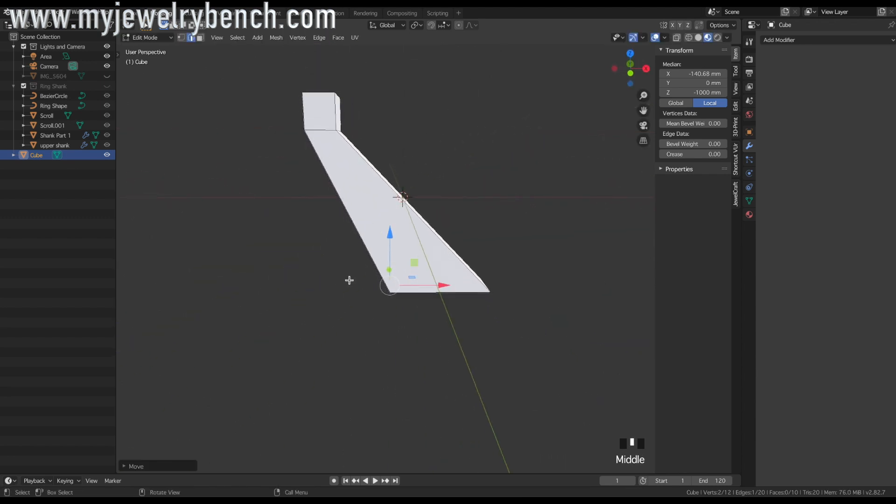
{"action": "key", "text": "Tab"}
{"action": "key", "text": "Tab"}
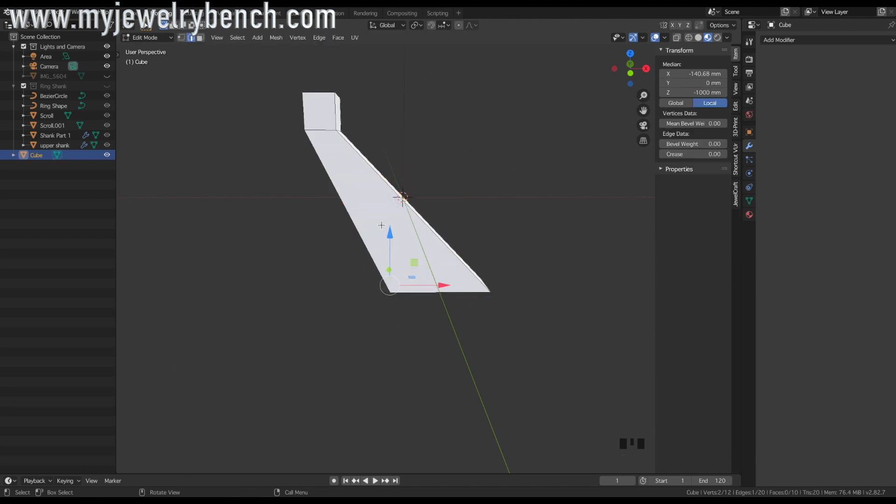
Add a horizontal loop cut across the block's lower body and slide it down to a local Z of about -418 mm.
{"action": "key", "text": "ctrl+r"}
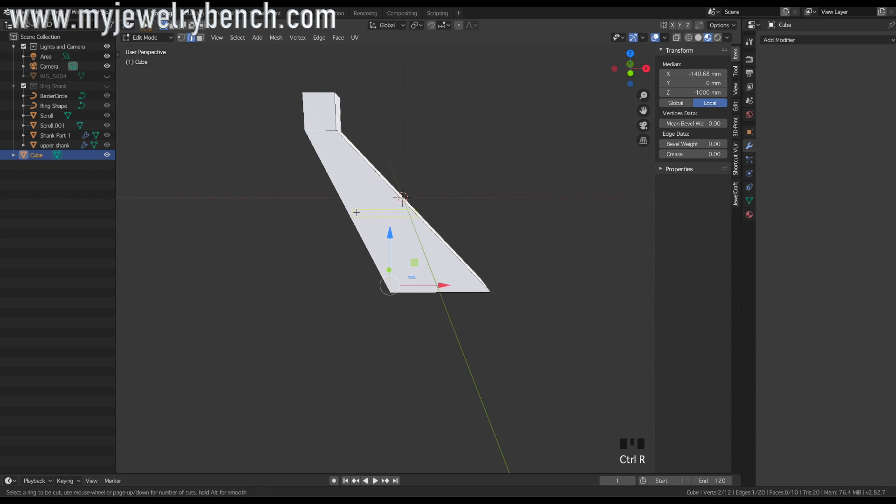
{"action": "left_click", "coordinate": [357, 212]}
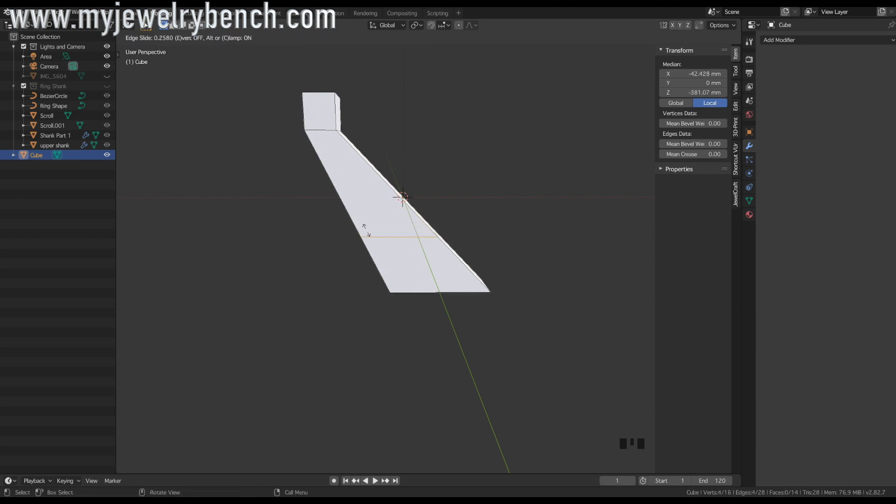
{"action": "left_click", "coordinate": [371, 236]}
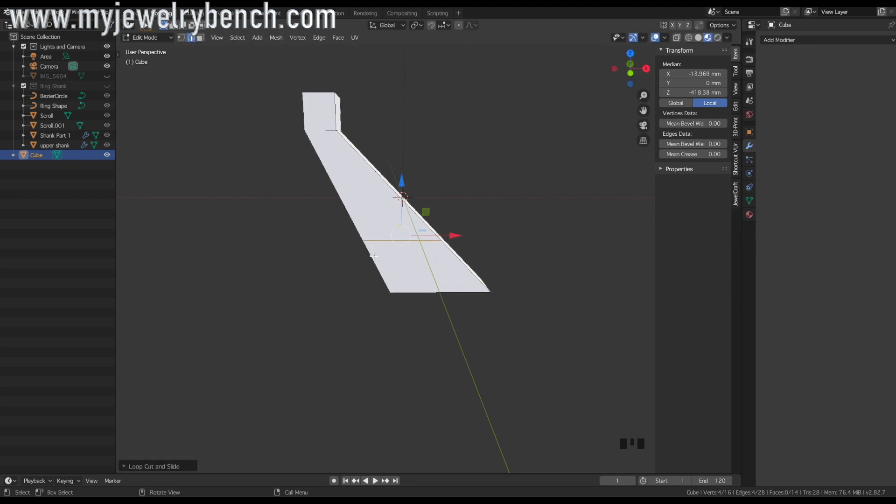
In front view, move the loop cut's edge on the sloped side outward along X to a local median of about 1000 mm and leave Edit Mode.
{"action": "key", "text": "KP_1"}
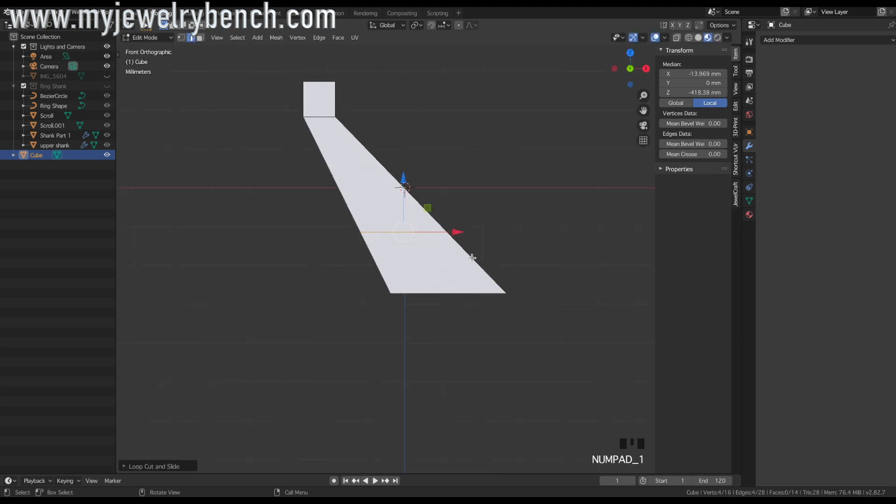
{"action": "middle_click_drag", "start_coordinate": [495, 248], "coordinate": [466, 261]}
{"action": "left_click", "coordinate": [432, 238]}
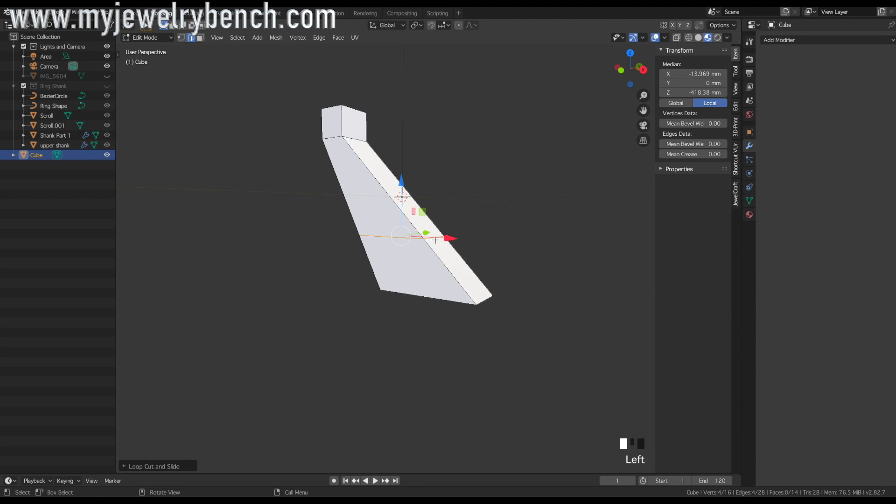
{"action": "scroll", "coordinate": [402, 270], "scroll_direction": "up", "scroll_amount": 5}
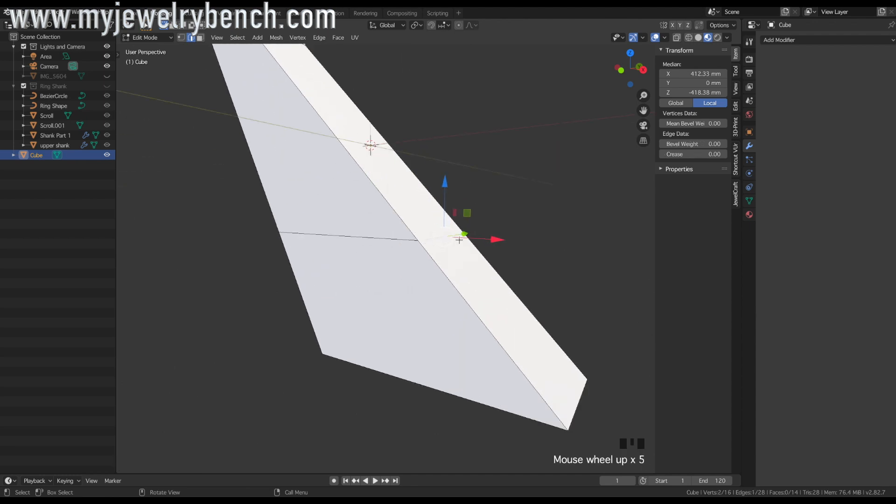
{"action": "key", "text": "KP_1"}
{"action": "left_click_drag", "start_coordinate": [501, 237], "coordinate": [644, 236]}
{"action": "scroll", "coordinate": [168, 294], "scroll_direction": "down", "scroll_amount": 4}
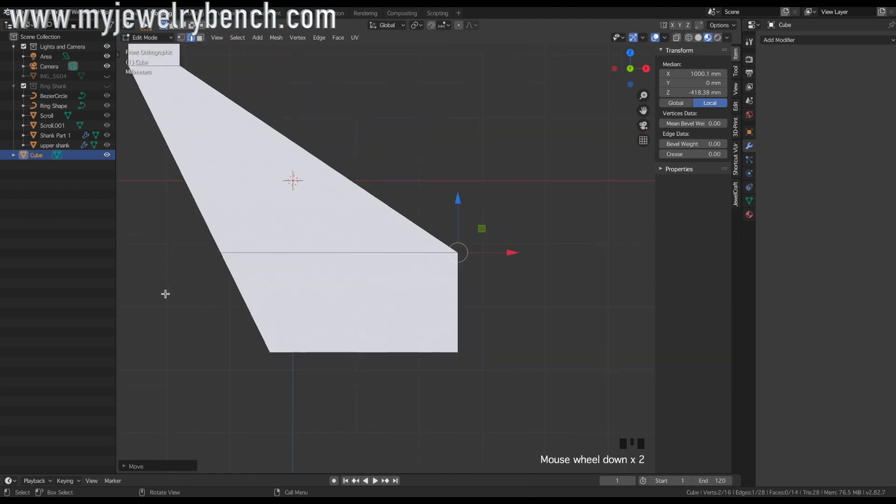
{"action": "middle_click_drag", "start_coordinate": [170, 296], "coordinate": [179, 295]}
{"action": "scroll", "coordinate": [180, 289], "scroll_direction": "down", "scroll_amount": 3}
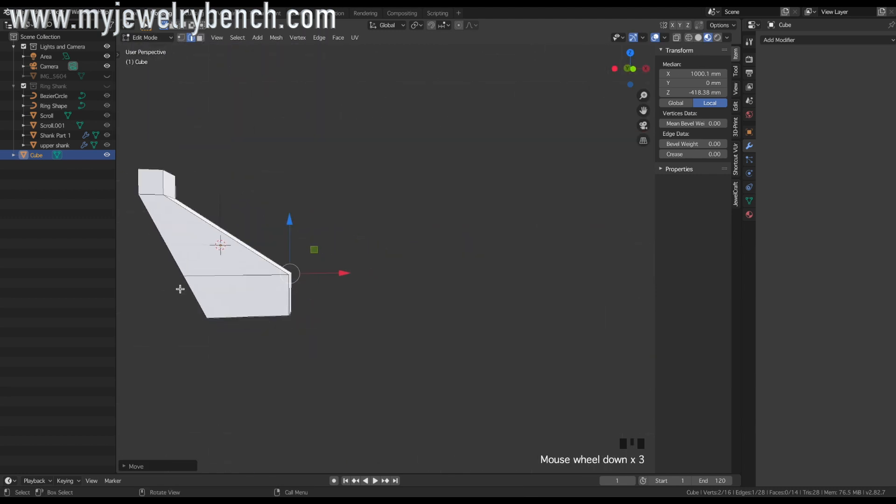
{"action": "key", "text": "Tab"}
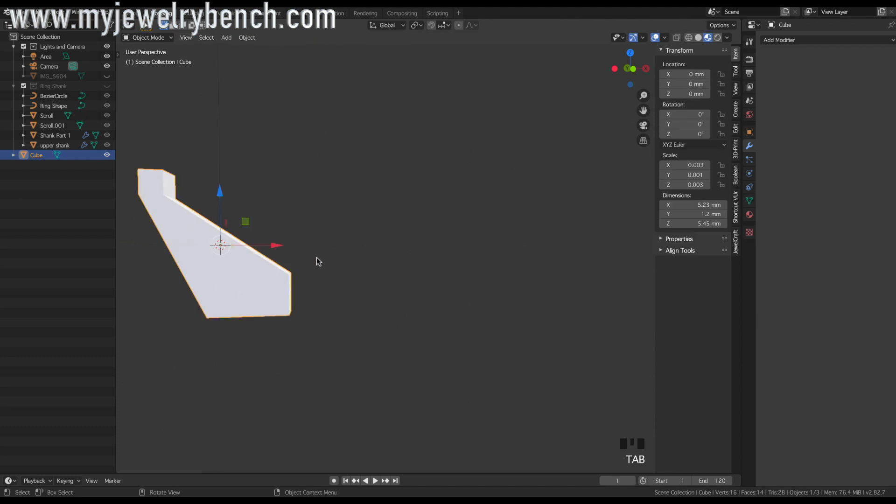
Append the Round diamond from the diamonds category of the Simple Asset Manager.
{"action": "scroll", "coordinate": [485, 278], "scroll_direction": "down", "scroll_amount": 3}
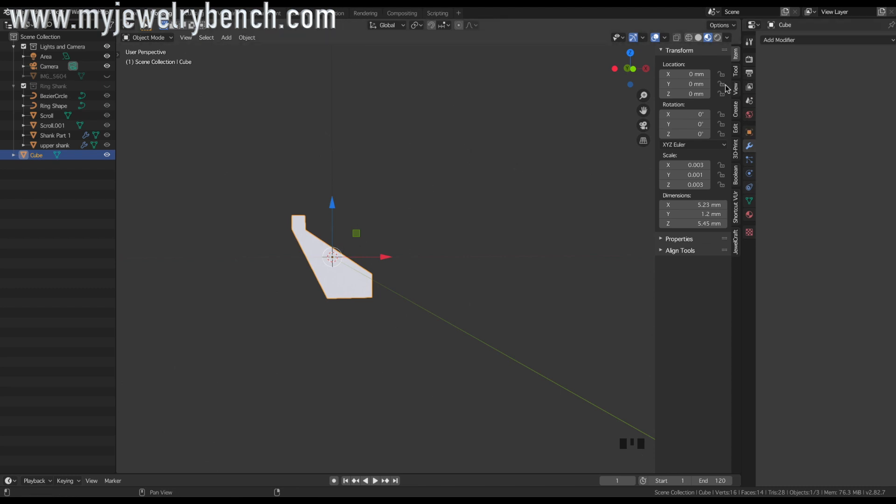
{"action": "left_click", "coordinate": [736, 71]}
{"action": "left_click", "coordinate": [696, 65]}
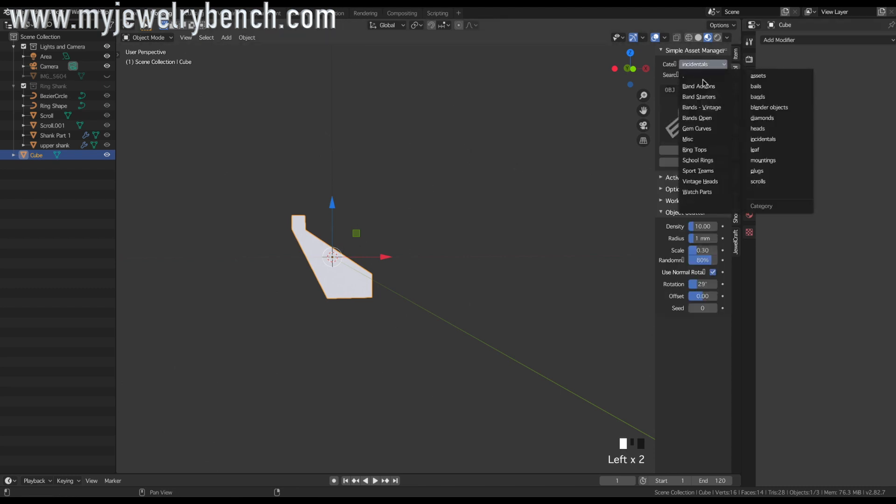
{"action": "left_click", "coordinate": [772, 119]}
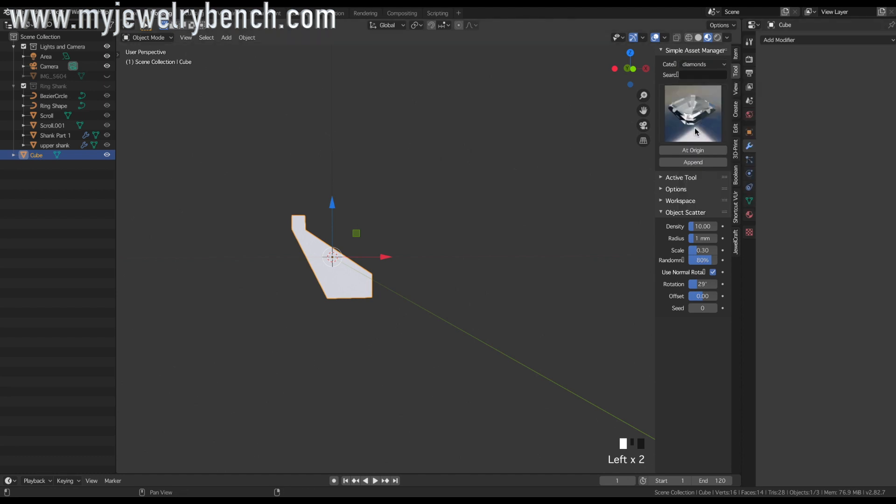
{"action": "left_click", "coordinate": [693, 114]}
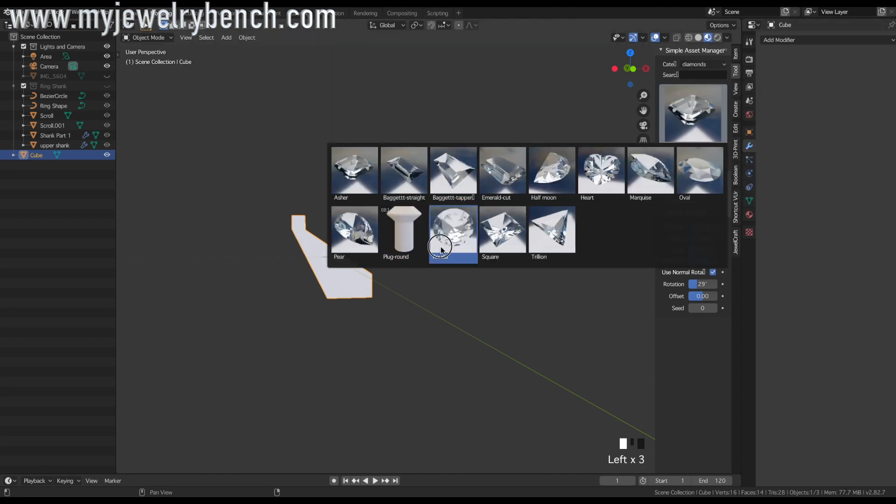
{"action": "left_click", "coordinate": [439, 242]}
{"action": "left_click", "coordinate": [693, 162]}
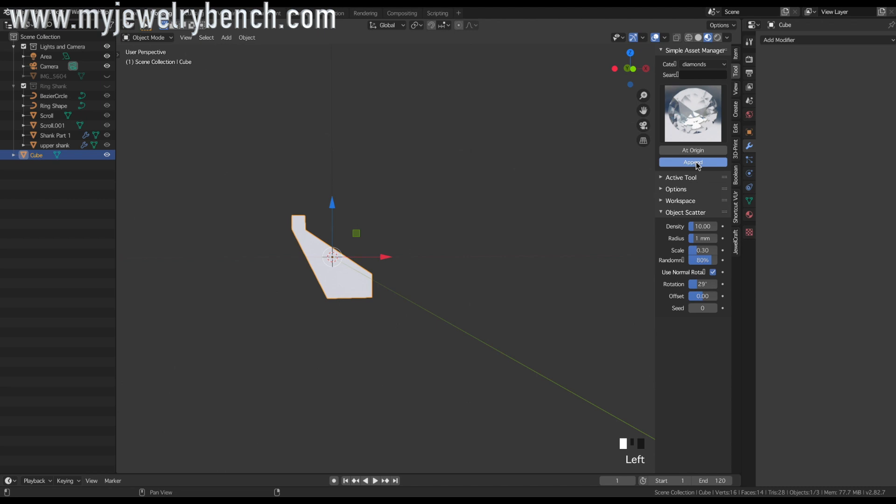
Scale the round diamond uniformly to a diameter of about 6.53 mm.
{"action": "key", "text": "s"}
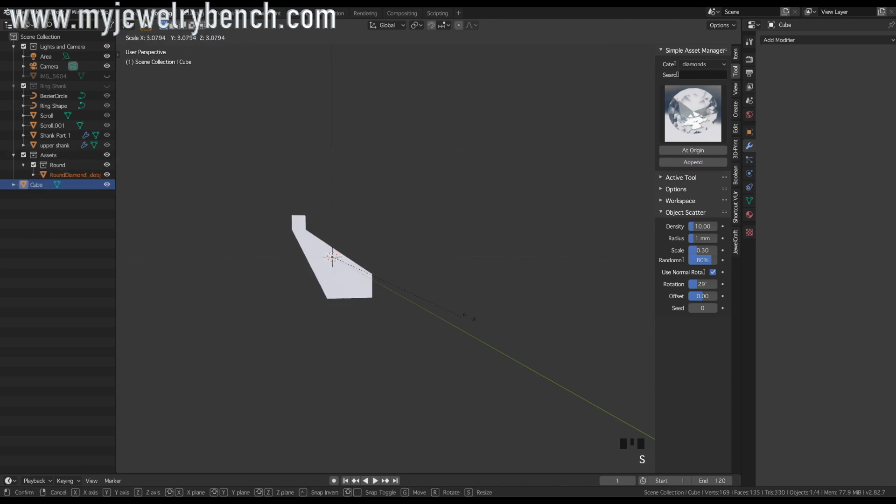
{"action": "left_click", "coordinate": [281, 369]}
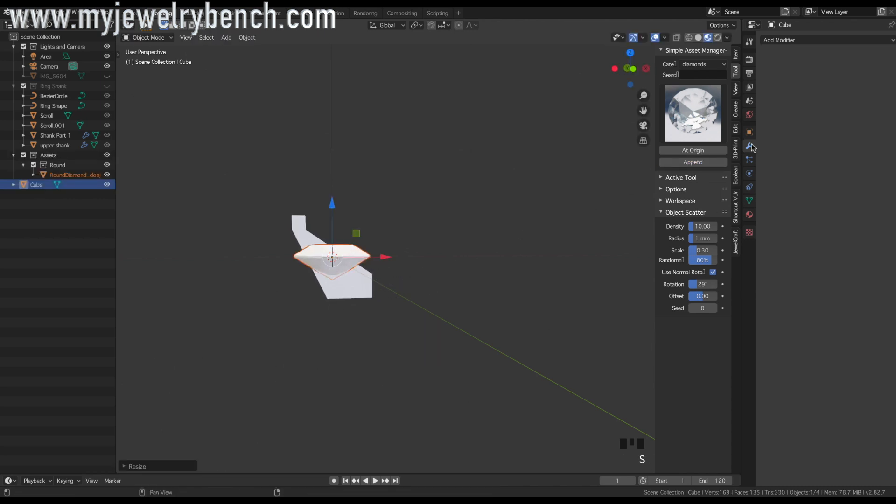
{"action": "left_click", "coordinate": [736, 53]}
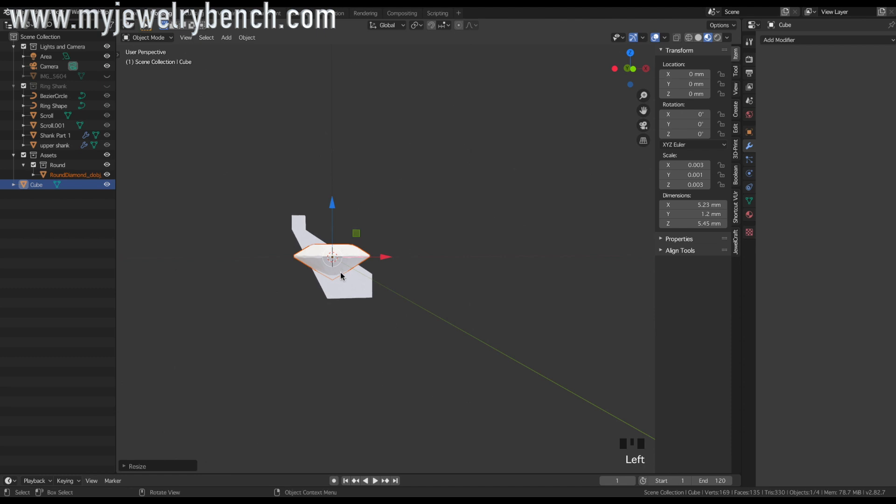
{"action": "key", "text": "s"}
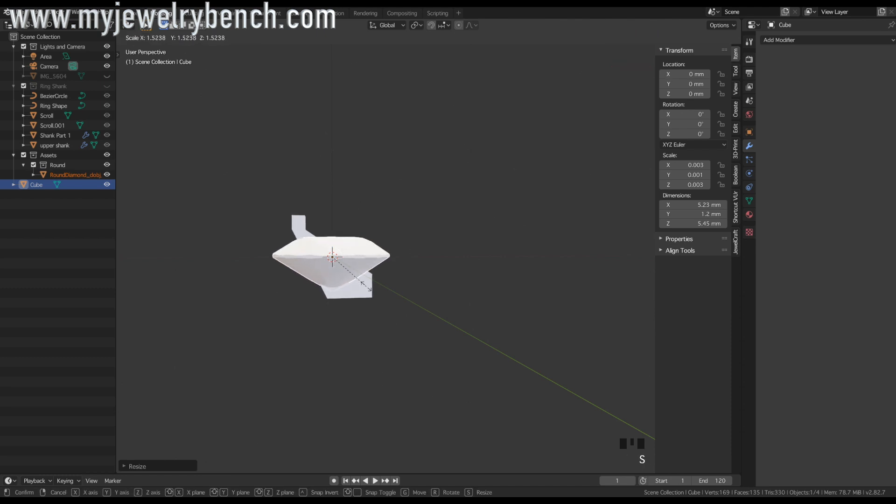
{"action": "left_click", "coordinate": [375, 292]}
{"action": "left_click", "coordinate": [350, 252]}
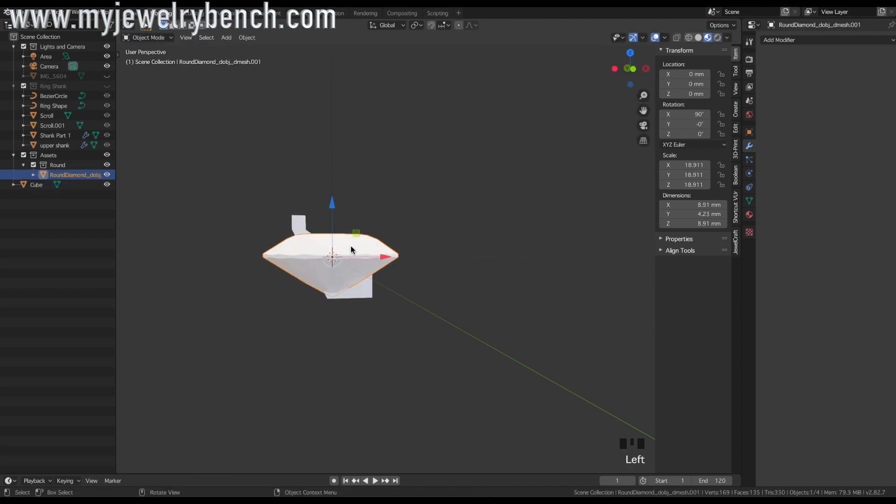
{"action": "key", "text": "s"}
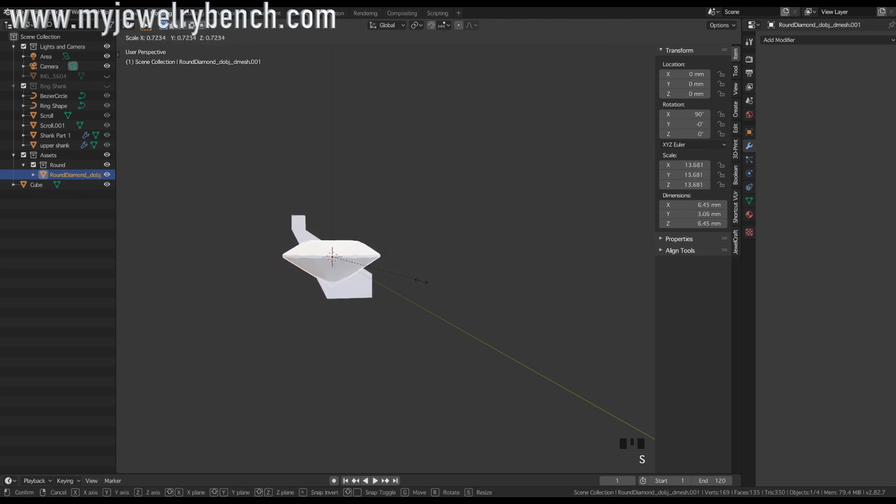
{"action": "left_click", "coordinate": [424, 284]}
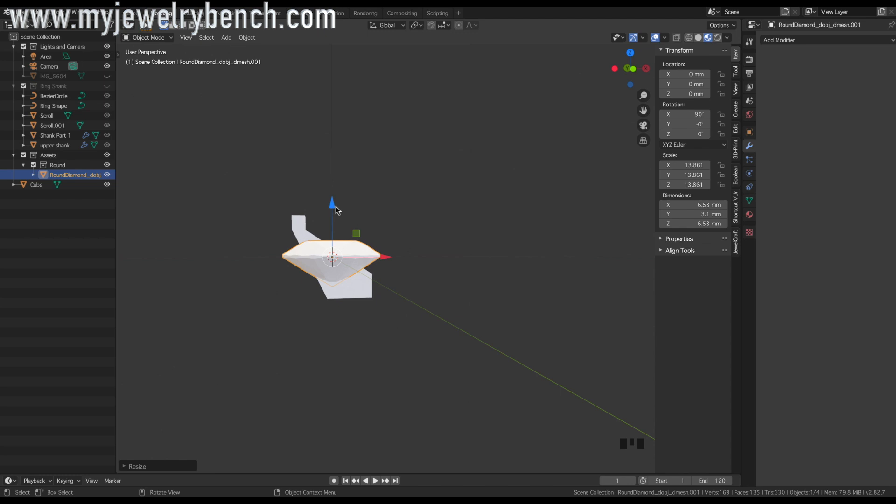
Raise the diamond along Z to about 1.81 mm and view it from the front.
{"action": "left_click_drag", "start_coordinate": [336, 208], "coordinate": [335, 201]}
{"action": "left_click_drag", "start_coordinate": [334, 186], "coordinate": [335, 180]}
{"action": "key", "text": "KP_1"}
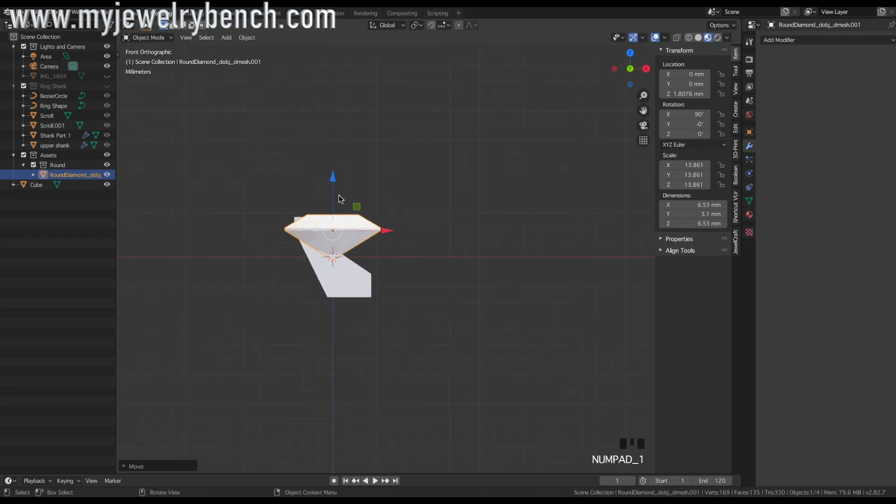
Move the shaped block along X to about -1.32 mm and raise the diamond along Z to about 1.95 mm.
{"action": "left_click", "coordinate": [342, 289]}
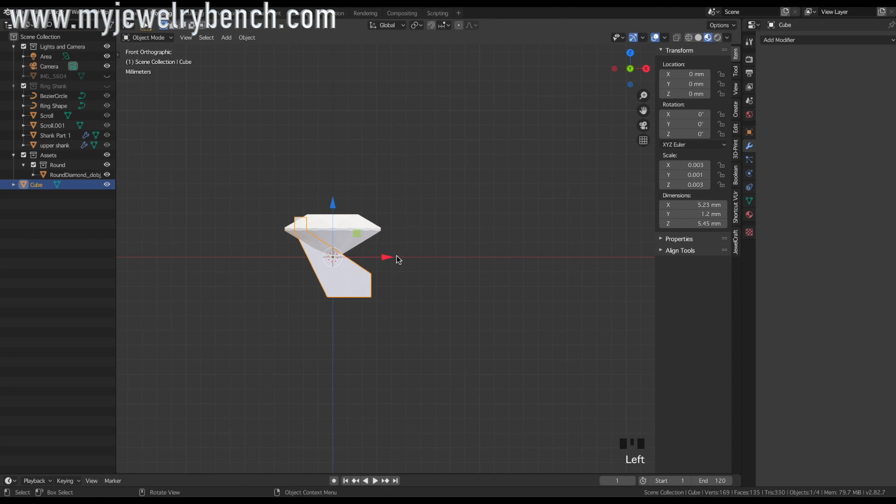
{"action": "left_click_drag", "start_coordinate": [386, 259], "coordinate": [362, 258]}
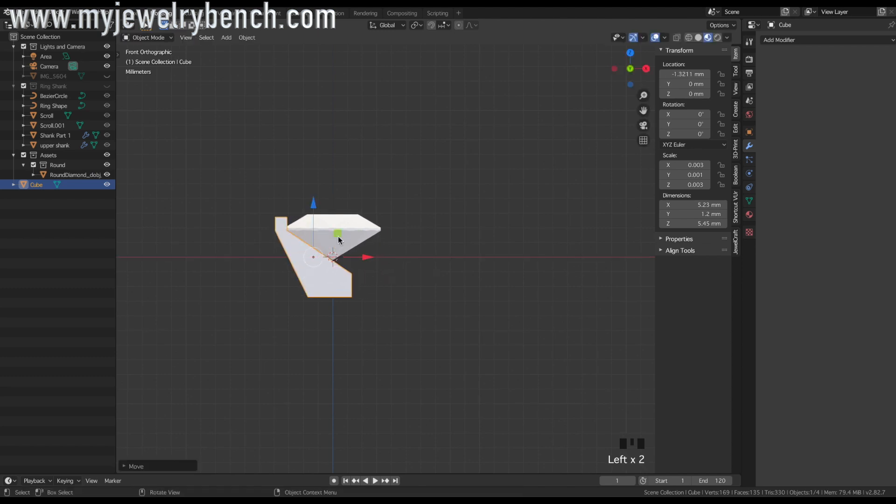
{"action": "left_click", "coordinate": [334, 234]}
{"action": "mouse_move", "coordinate": [333, 191]}
{"action": "left_mouse_down"}
{"action": "mouse_move", "coordinate": [331, 174]}
{"action": "mouse_move", "coordinate": [330, 184]}
{"action": "left_mouse_up"}
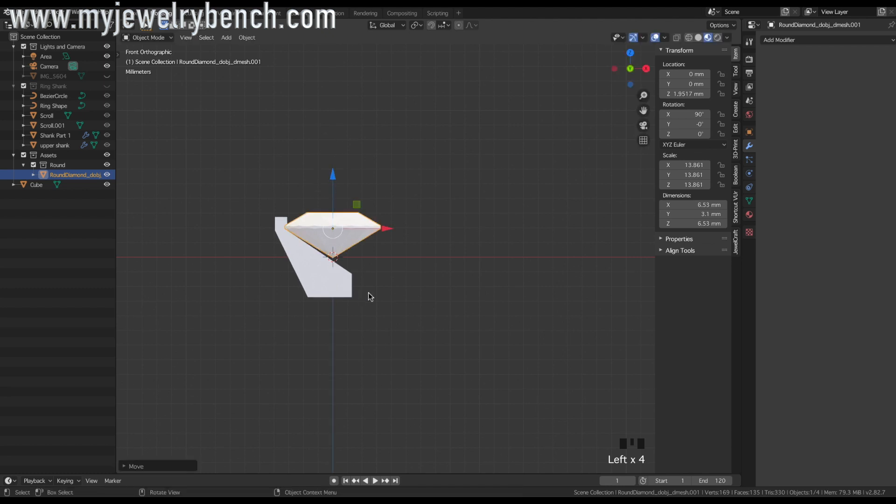
Move the lower inner end face of the shaped block along X to the diamond's centre line, making the block about 3.95 mm wide.
{"action": "left_click", "coordinate": [338, 279]}
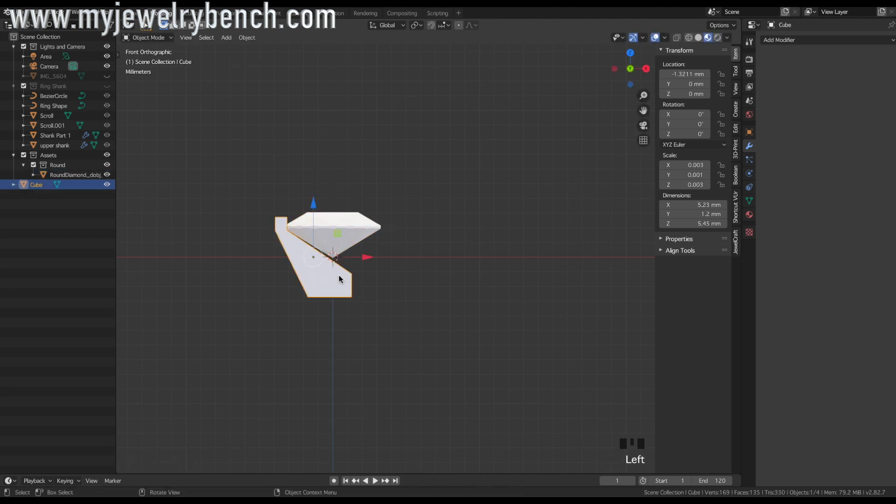
{"action": "middle_click_drag", "start_coordinate": [350, 278], "coordinate": [290, 136]}
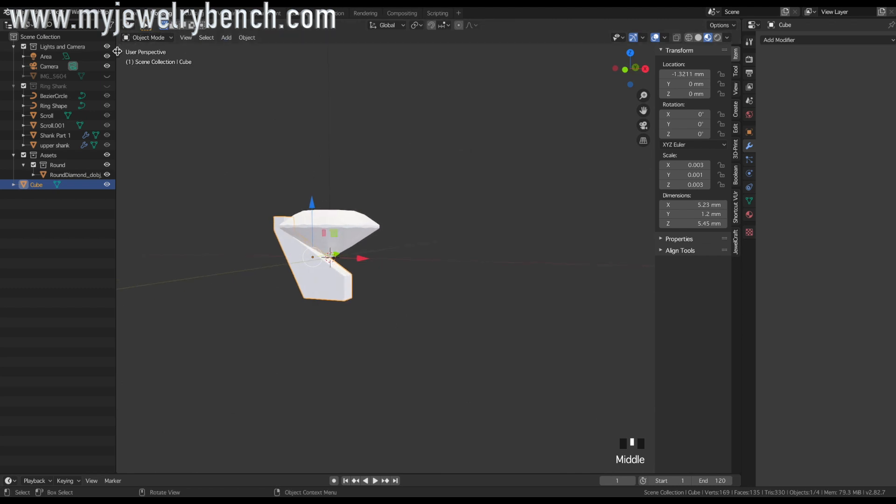
{"action": "key", "text": "Tab"}
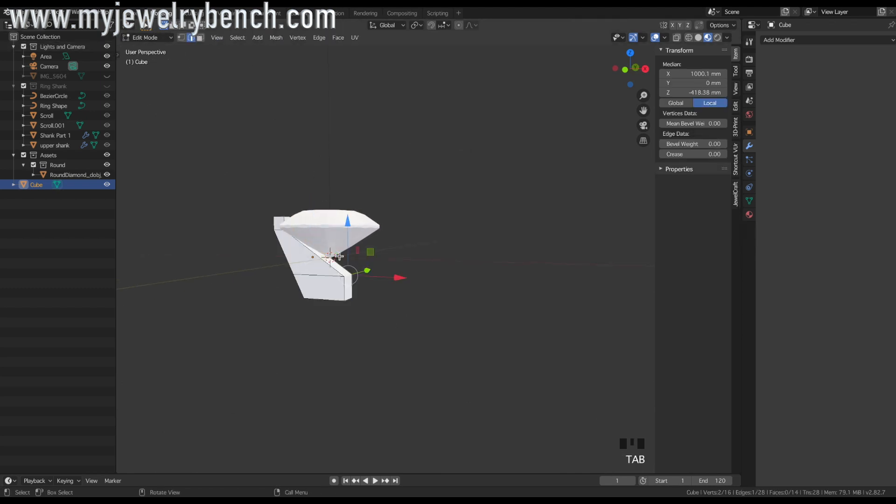
{"action": "left_click", "coordinate": [200, 38]}
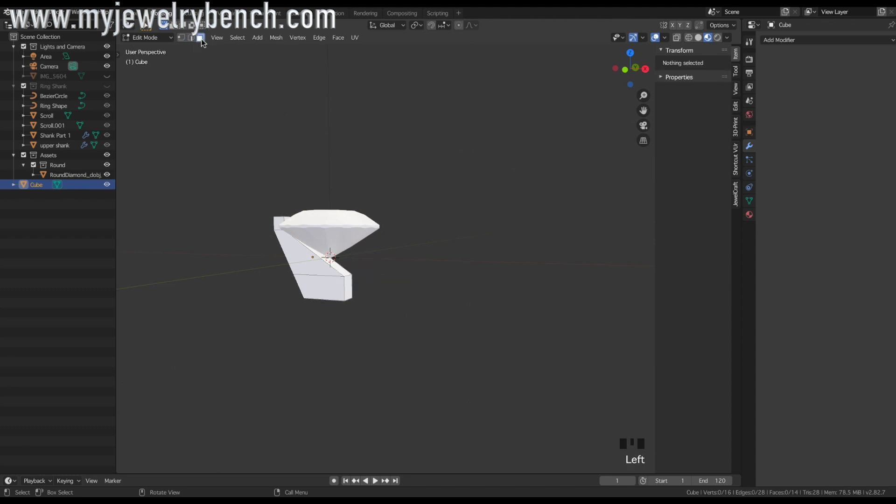
{"action": "left_click", "coordinate": [347, 288]}
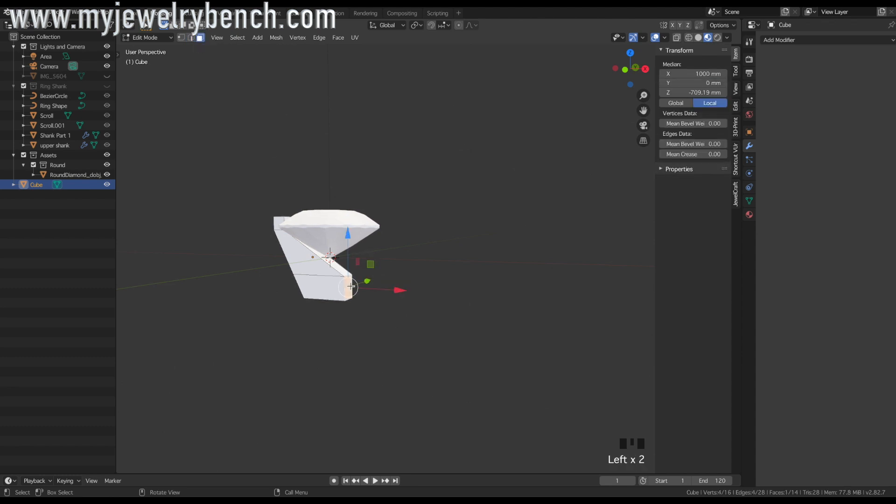
{"action": "key", "text": "KP_1"}
{"action": "left_click_drag", "start_coordinate": [399, 287], "coordinate": [379, 286]}
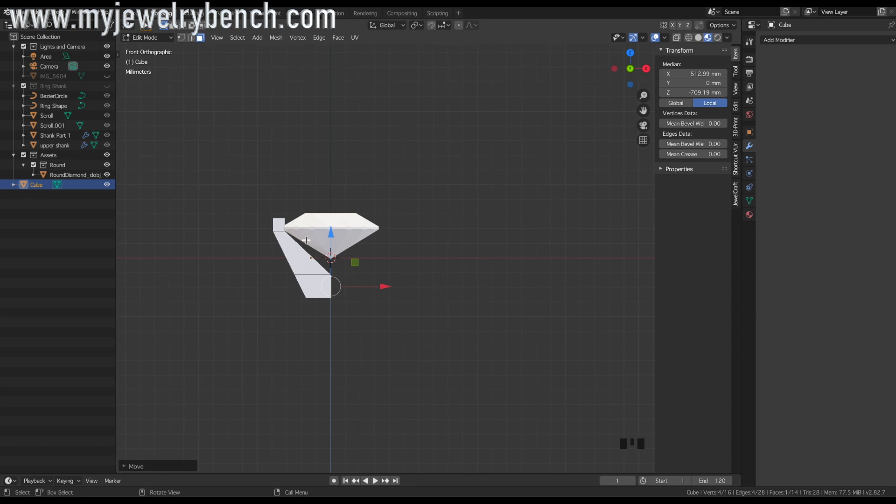
{"action": "key", "text": "Tab"}
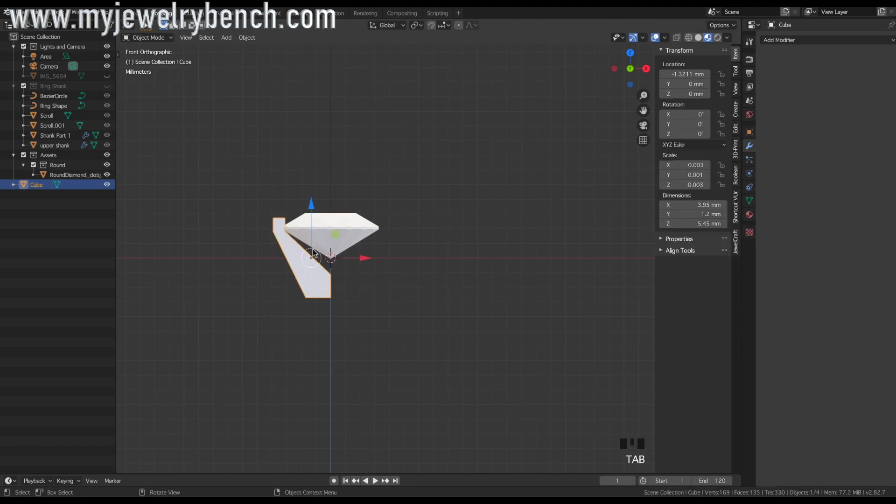
Resize the block to about 4.07 mm along X and 4.5 mm along Z, and raise it to about 0.41 mm in Z.
{"action": "key", "text": "s"}
{"action": "key", "text": "z"}
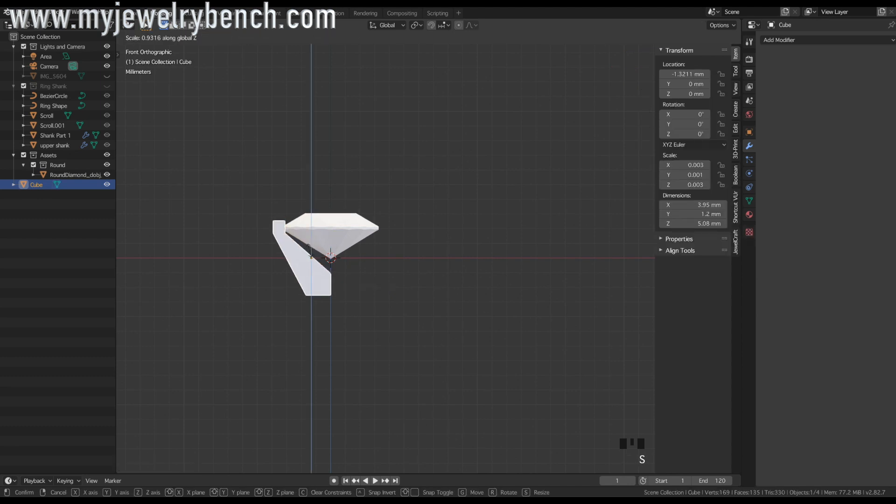
{"action": "left_click", "coordinate": [309, 256]}
{"action": "key", "text": "s"}
{"action": "key", "text": "z"}
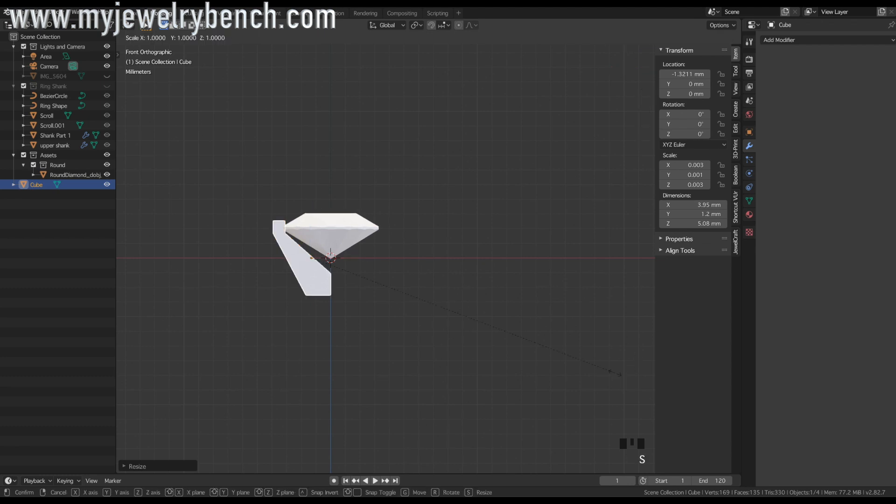
{"action": "left_click", "coordinate": [478, 317]}
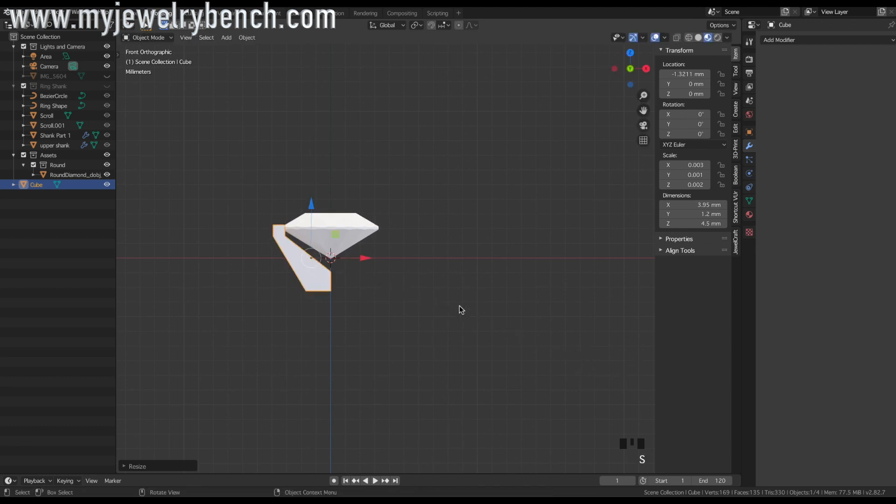
{"action": "left_click_drag", "start_coordinate": [311, 206], "coordinate": [312, 200]}
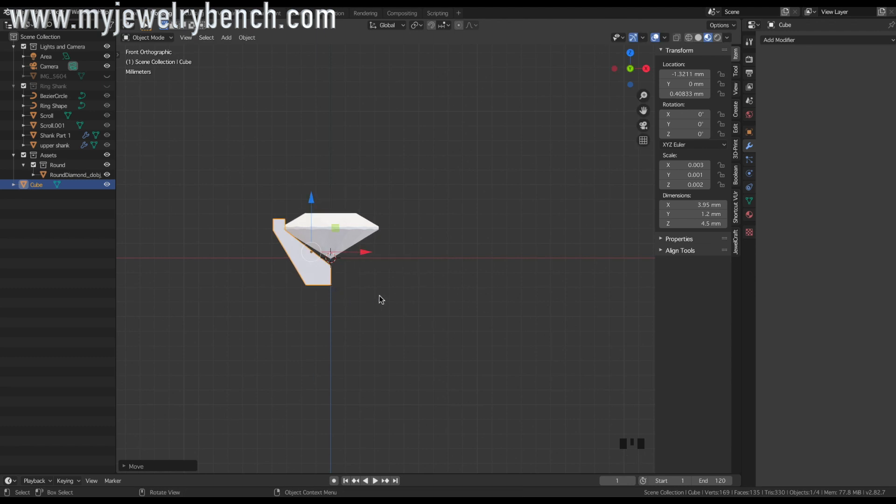
{"action": "key", "text": "s"}
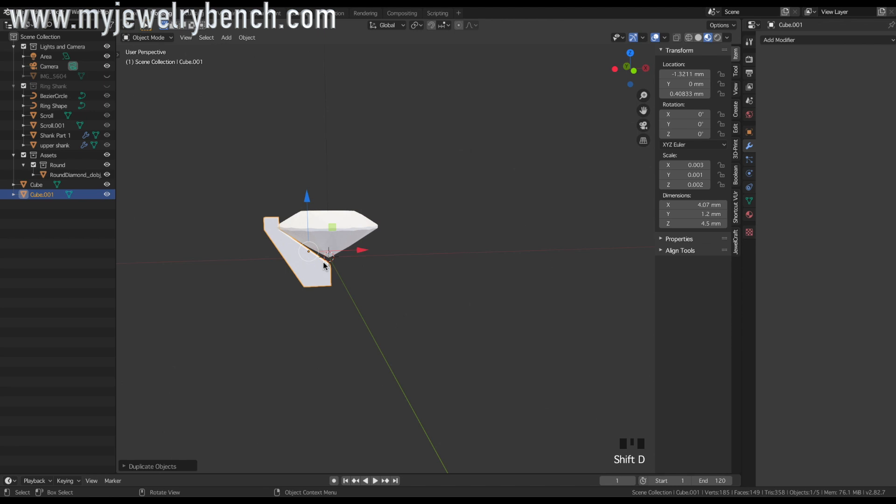
Duplicate the block, rotate the copy 180° about Z, and move it along X to about 1.35 mm on the diamond's opposite side.
{"action": "type", "text": "rz180"}
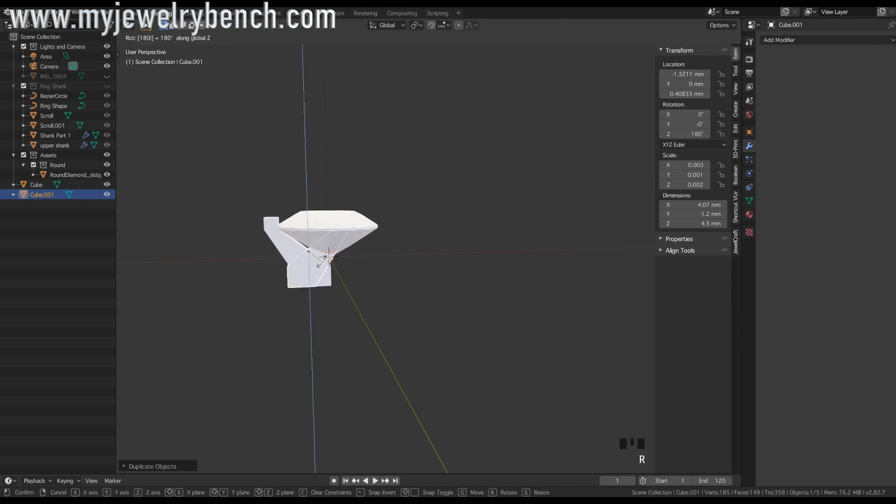
{"action": "key", "text": "Return"}
{"action": "key", "text": "KP_1"}
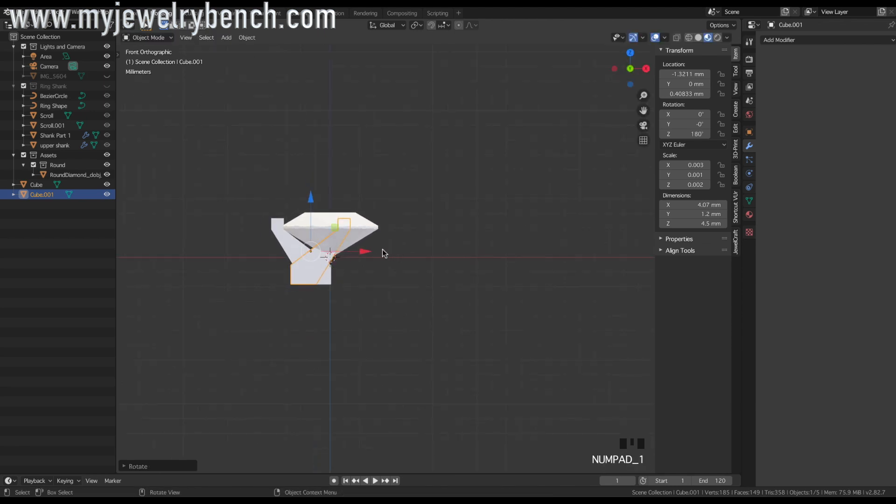
{"action": "left_click_drag", "start_coordinate": [364, 253], "coordinate": [404, 253]}
{"action": "middle_click_drag", "start_coordinate": [377, 261], "coordinate": [373, 269]}
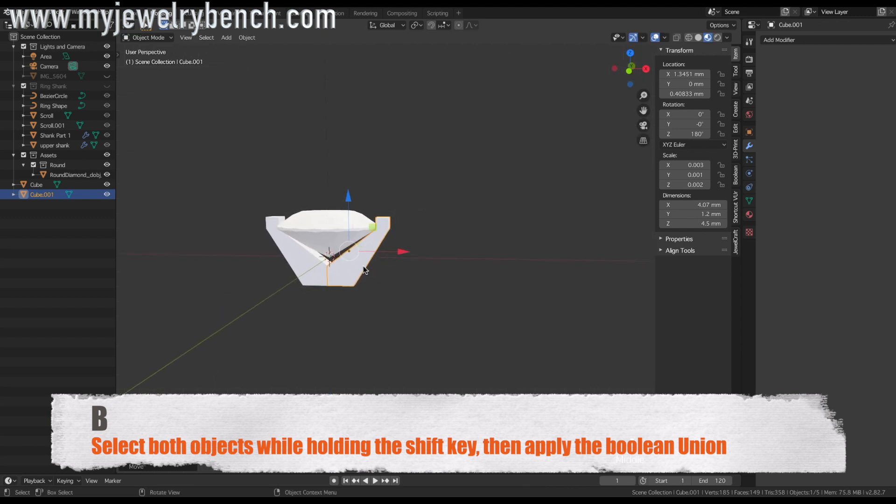
Select both block halves under the diamond together and open the Bool Tool operations for a boolean union.
{"action": "left_click", "coordinate": [321, 277], "text": "shift"}
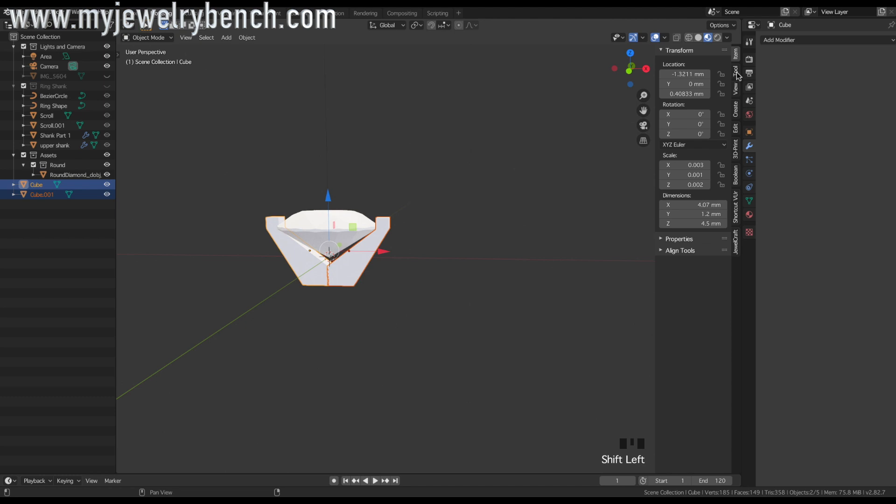
{"action": "left_click", "coordinate": [736, 176]}
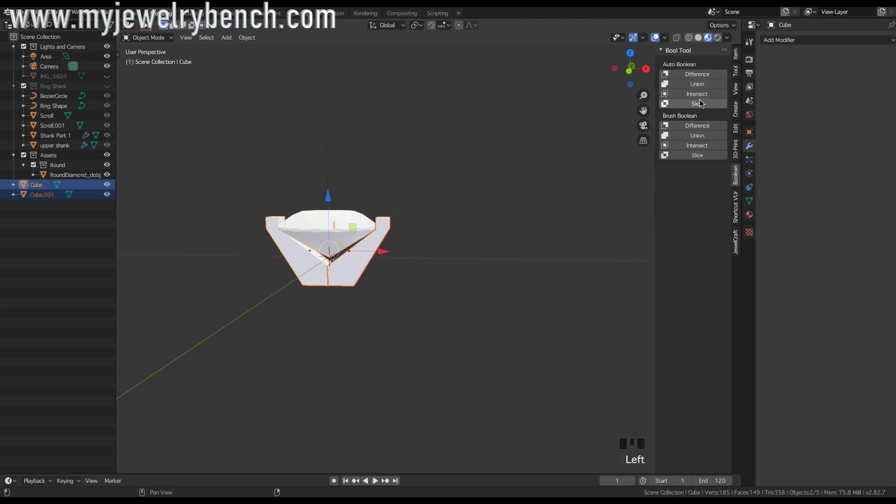
Merge the two mirrored prong halves into one object with a Boolean Union.
{"action": "left_click", "coordinate": [691, 84]}
{"action": "mouse_move", "coordinate": [348, 276]}
{"action": "middle_mouse_down"}
{"action": "mouse_move", "coordinate": [371, 281]}
{"action": "mouse_move", "coordinate": [324, 274]}
{"action": "mouse_move", "coordinate": [348, 275]}
{"action": "middle_mouse_up"}
{"action": "scroll", "coordinate": [486, 261], "scroll_direction": "up", "scroll_amount": 3}
{"action": "scroll", "coordinate": [503, 245], "scroll_direction": "down", "scroll_amount": 2}
{"action": "left_click", "coordinate": [359, 264]}
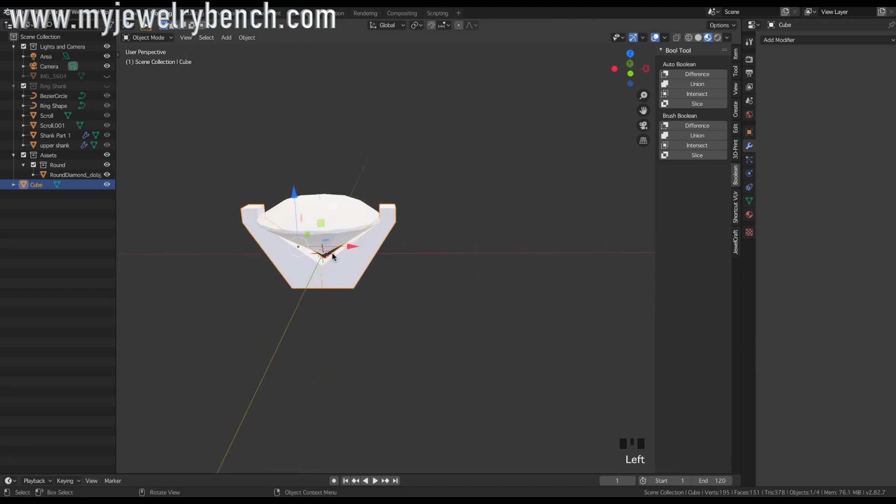
{"action": "scroll", "coordinate": [430, 247], "scroll_direction": "down", "scroll_amount": 2}
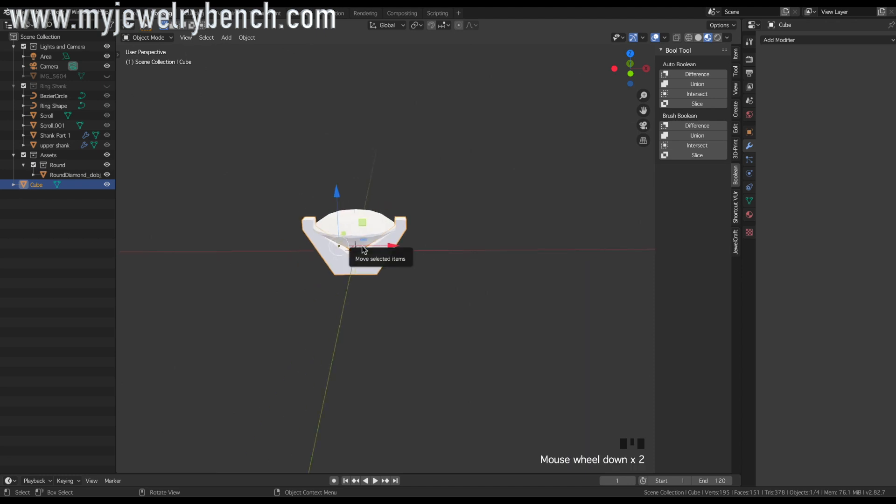
Rescale the joined prong piece along Z in front view and raise the round diamond slightly within it.
{"action": "key", "text": "KP_1"}
{"action": "key", "text": "s"}
{"action": "key", "text": "z"}
{"action": "left_click", "coordinate": [366, 288]}
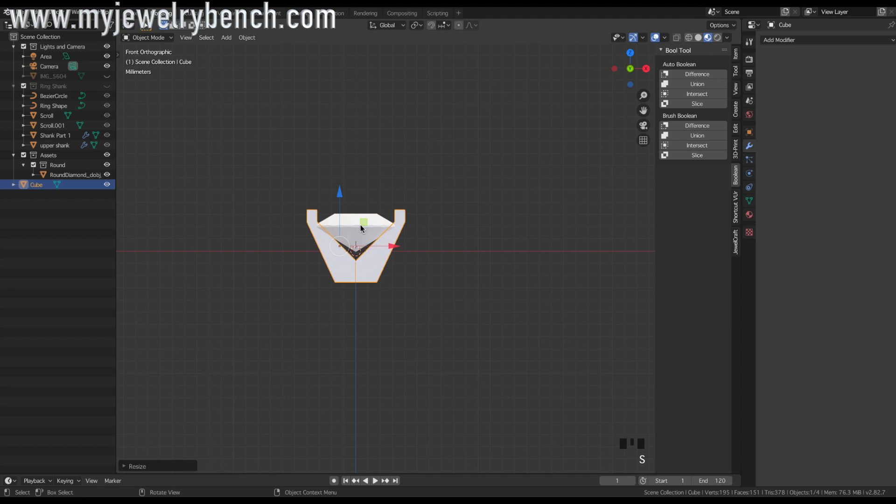
{"action": "left_click", "coordinate": [345, 222]}
{"action": "left_click_drag", "start_coordinate": [356, 174], "coordinate": [358, 164]}
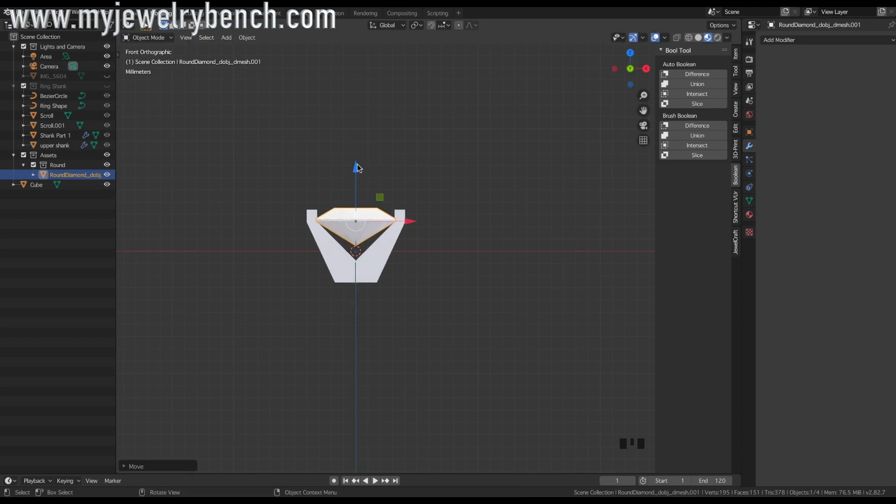
Show the ring reference image and raise the prong piece over the pictured setting to compare proportions.
{"action": "left_click", "coordinate": [107, 76]}
{"action": "left_click", "coordinate": [343, 253]}
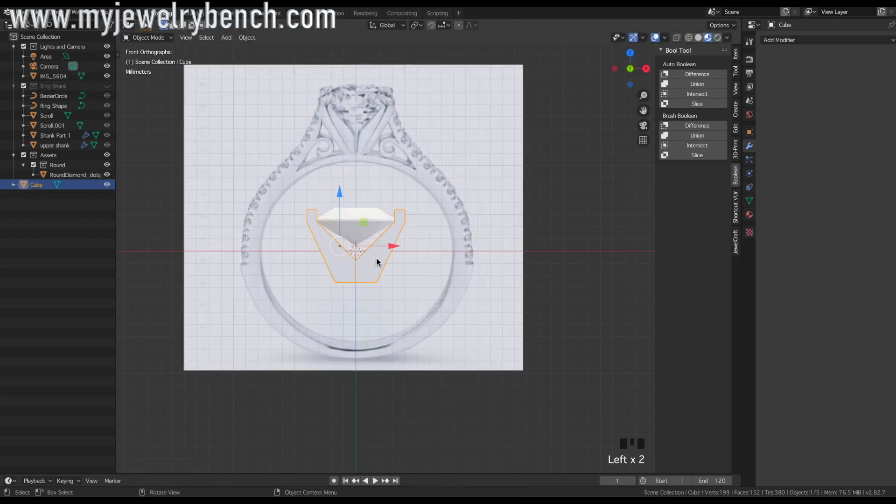
{"action": "left_click_drag", "start_coordinate": [340, 191], "coordinate": [348, 62]}
{"action": "mouse_move", "coordinate": [357, 140]}
{"action": "middle_mouse_down"}
{"action": "mouse_move", "coordinate": [346, 145]}
{"action": "mouse_move", "coordinate": [358, 152]}
{"action": "middle_mouse_up"}
{"action": "scroll", "coordinate": [366, 204], "scroll_direction": "down", "scroll_amount": 2}
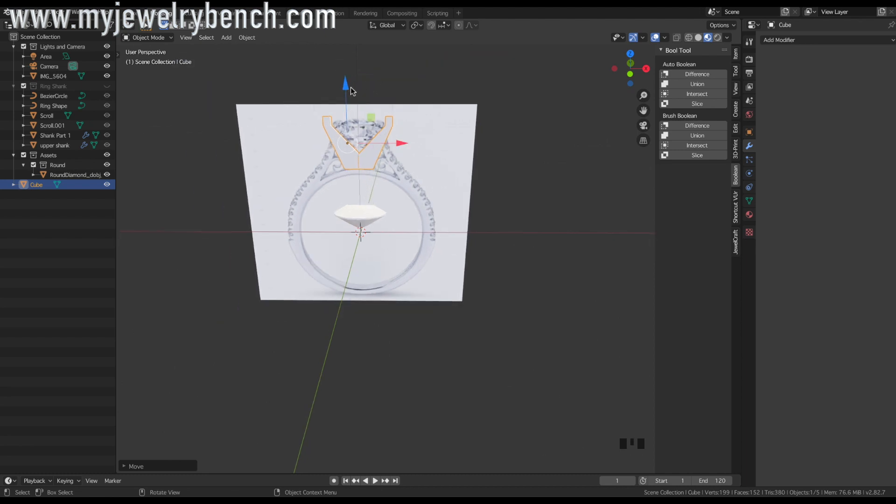
Hide the reference image and lower the prong piece back around the round diamond.
{"action": "left_click", "coordinate": [107, 76]}
{"action": "left_click_drag", "start_coordinate": [342, 85], "coordinate": [351, 179]}
{"action": "key", "text": "KP_1"}
{"action": "left_click", "coordinate": [366, 242]}
{"action": "scroll", "coordinate": [360, 254], "scroll_direction": "up", "scroll_amount": 7}
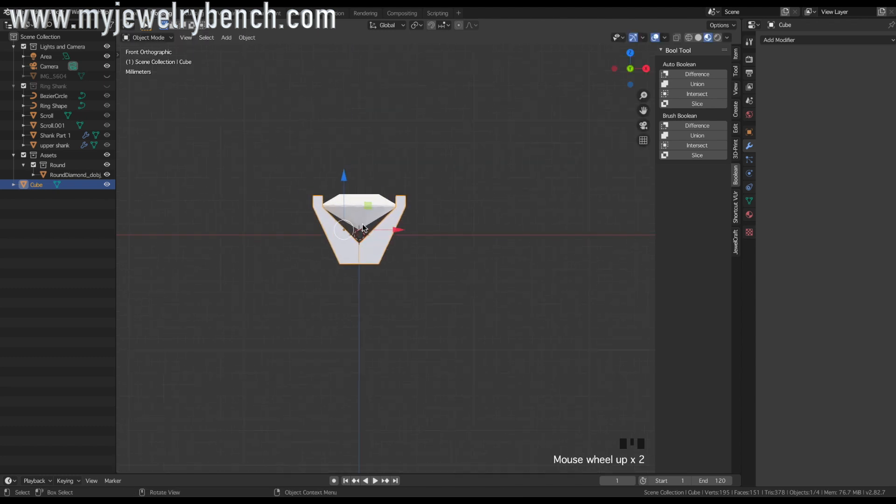
{"action": "left_click", "coordinate": [302, 279]}
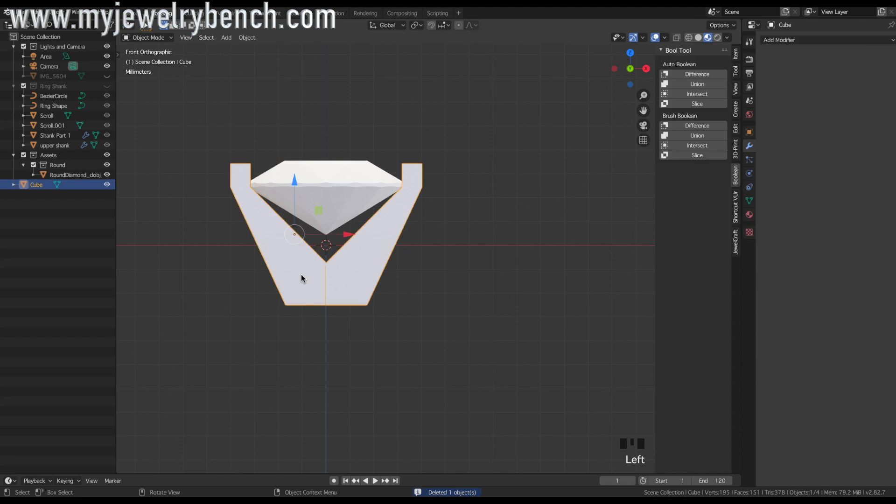
Recenter the prong piece's origin and snap the piece to the 3D cursor.
{"action": "right_click", "coordinate": [281, 251]}
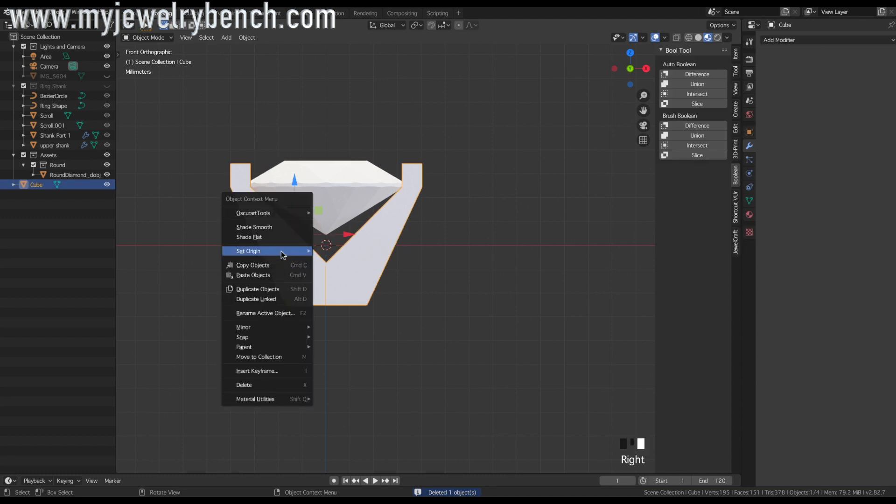
{"action": "mouse_move", "coordinate": [282, 251]}
{"action": "left_click", "coordinate": [381, 294]}
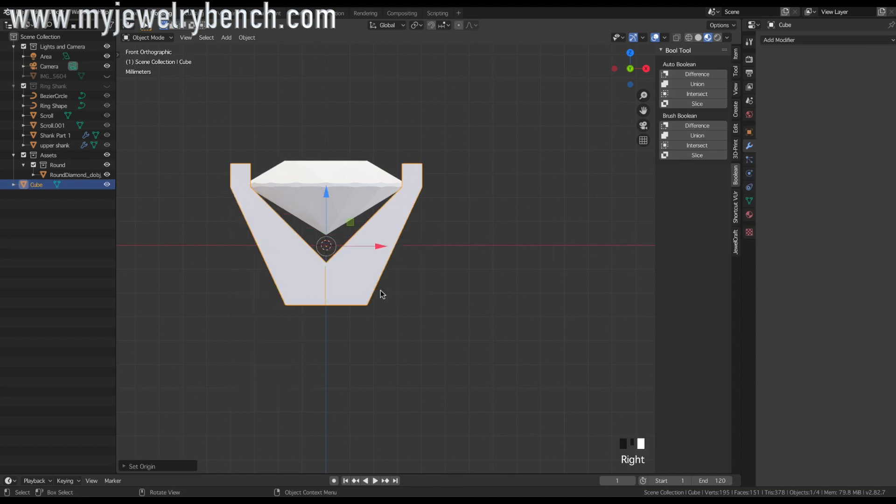
{"action": "key", "text": "shift+s"}
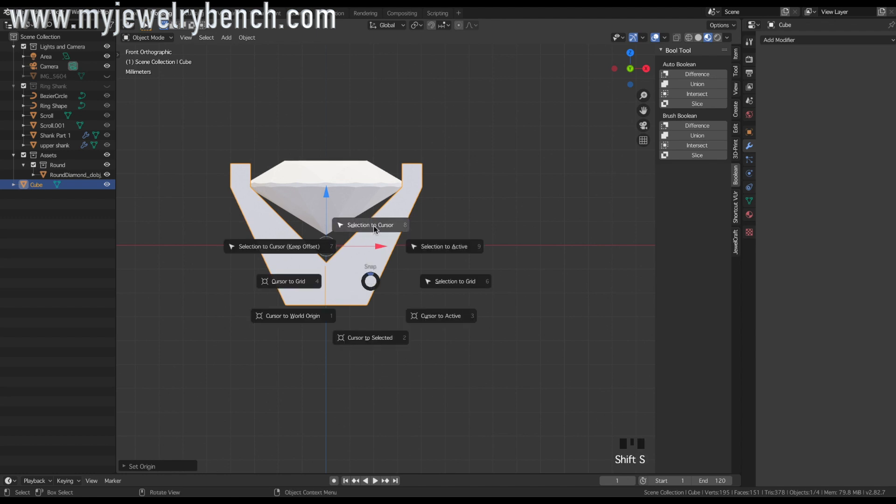
{"action": "left_click", "coordinate": [322, 274]}
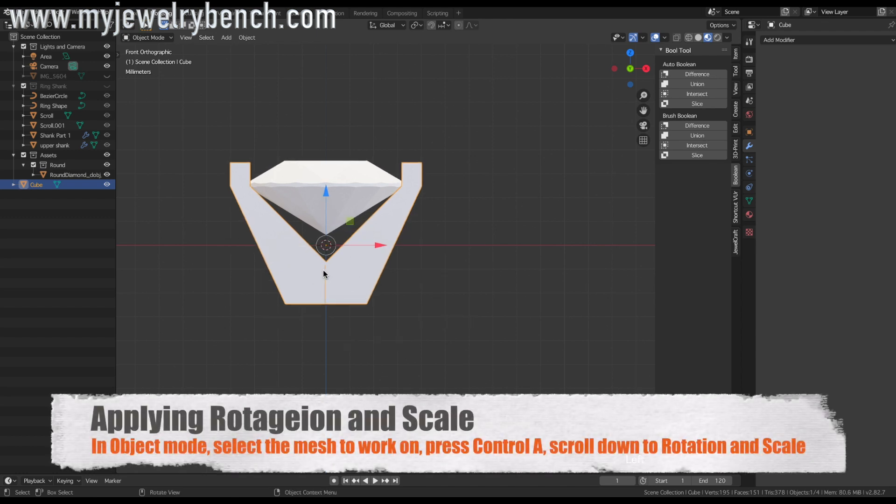
Apply Rotation & Scale to the prong piece and duplicate it in place.
{"action": "key", "text": "ctrl+a"}
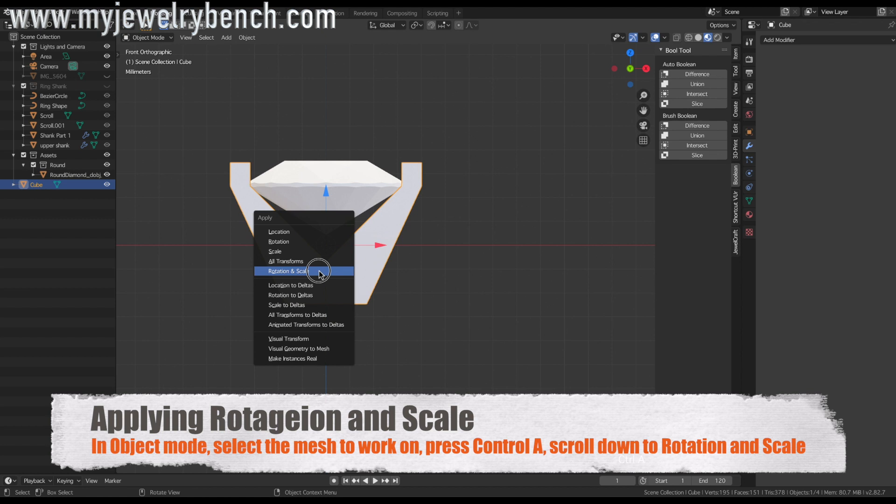
{"action": "left_click", "coordinate": [322, 267]}
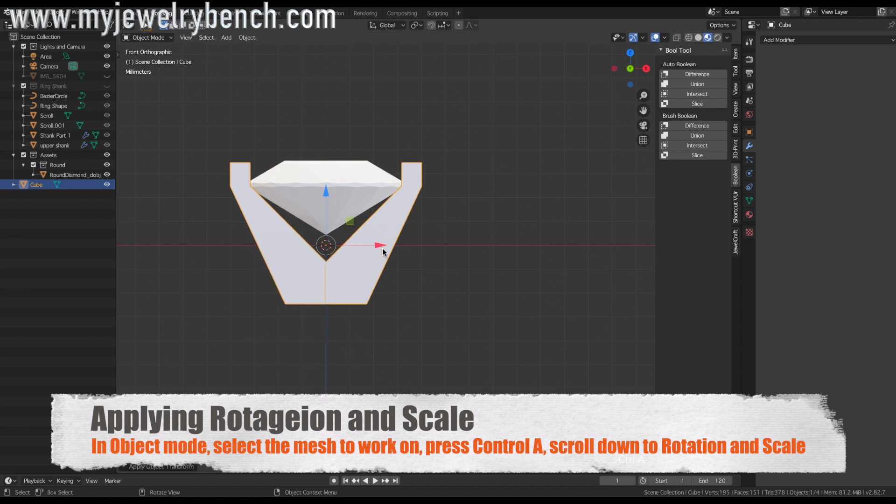
{"action": "key", "text": "shift+d"}
{"action": "right_click", "coordinate": [349, 268]}
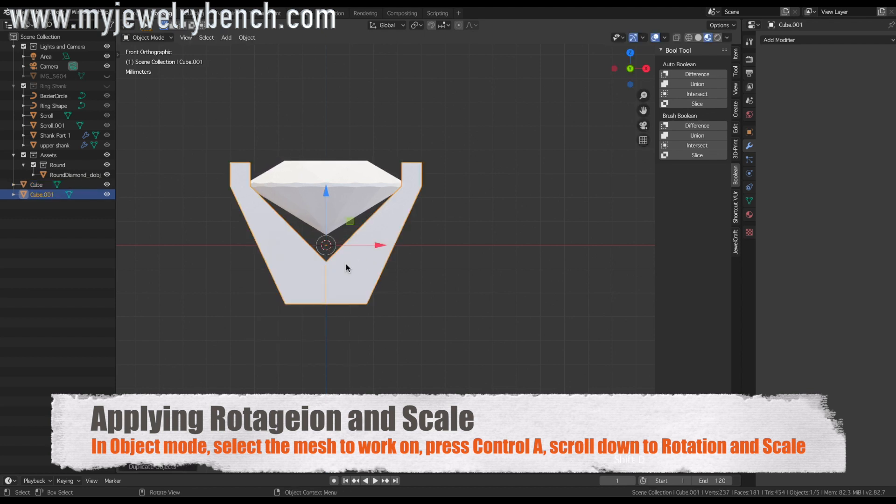
Rotate the duplicated prong piece 180° and a further 90° about the Z axis to cross the original.
{"action": "type", "text": "rz180"}
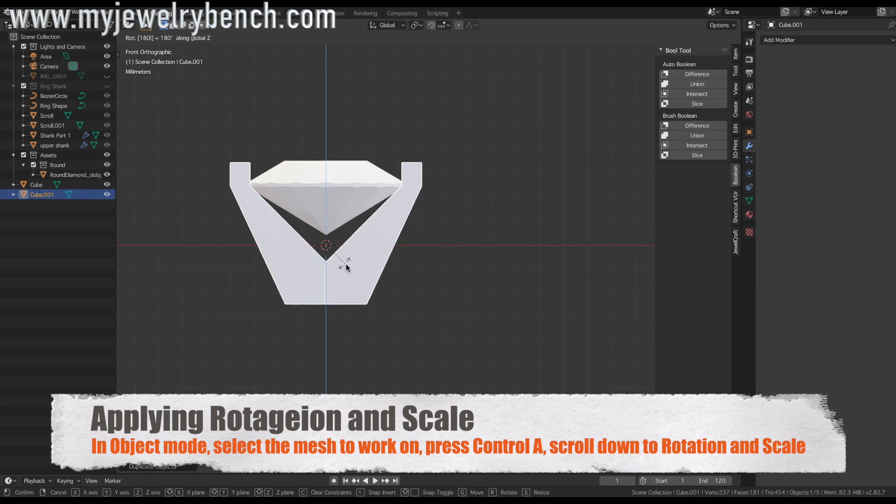
{"action": "left_click", "coordinate": [346, 264]}
{"action": "type", "text": "r"}
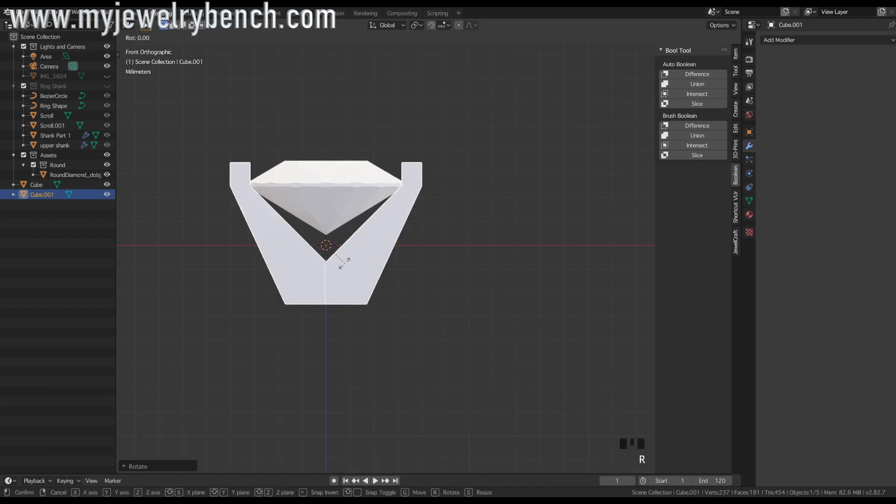
{"action": "type", "text": "z90"}
{"action": "left_click", "coordinate": [345, 264]}
{"action": "middle_click_drag", "start_coordinate": [430, 274], "coordinate": [409, 262]}
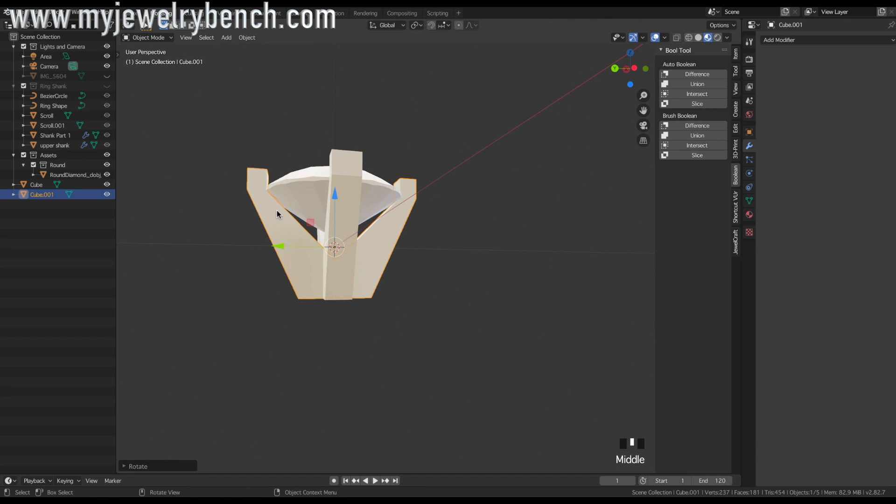
Unite the two crossed prong pieces into one object and delete the round diamond.
{"action": "middle_click_drag", "start_coordinate": [380, 273], "coordinate": [306, 227]}
{"action": "left_click", "coordinate": [334, 181]}
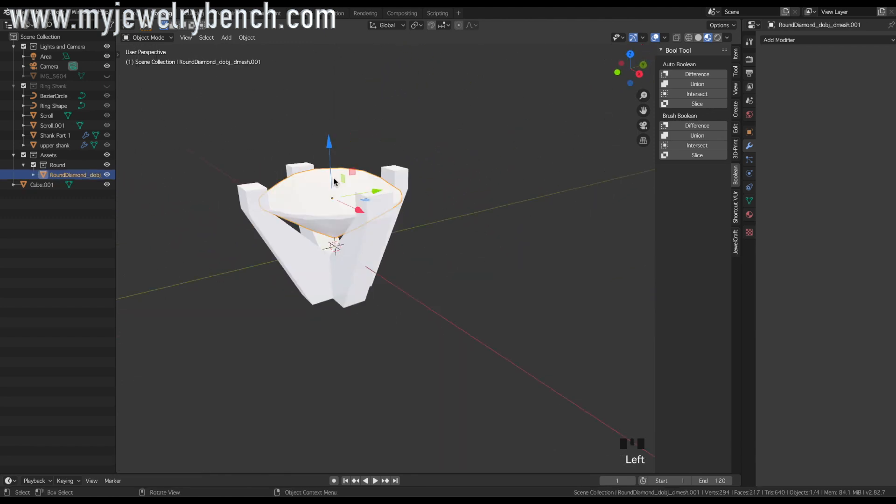
{"action": "key", "text": "x"}
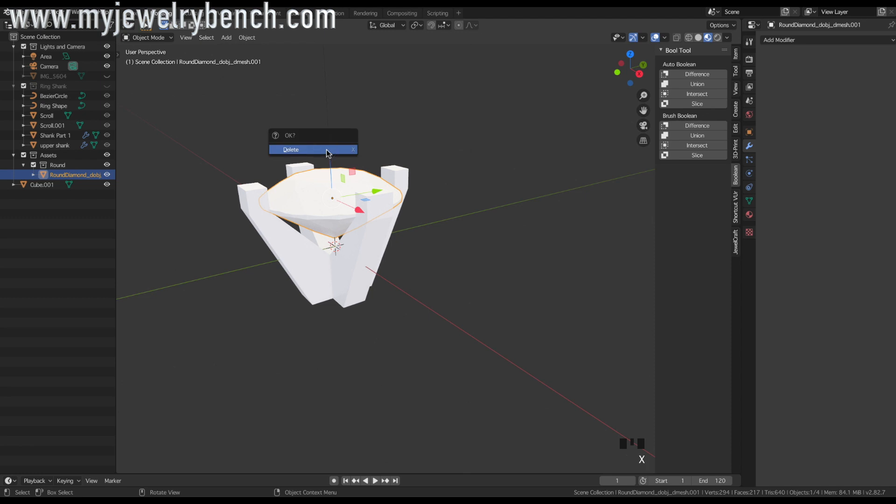
{"action": "left_click", "coordinate": [327, 150]}
{"action": "key", "text": "KP_1"}
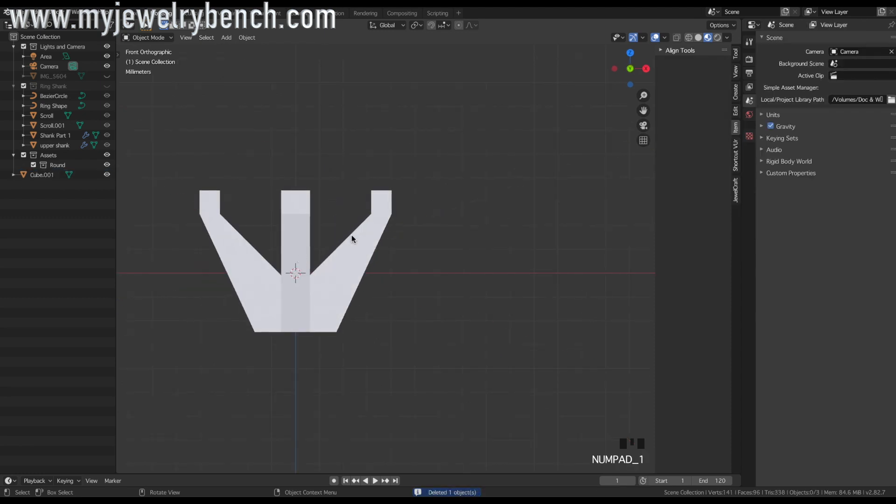
Give the four-prong head a new material with an orange base color.
{"action": "scroll", "coordinate": [421, 236], "scroll_direction": "down", "scroll_amount": 5}
{"action": "scroll", "coordinate": [421, 237], "scroll_direction": "down", "scroll_amount": 3}
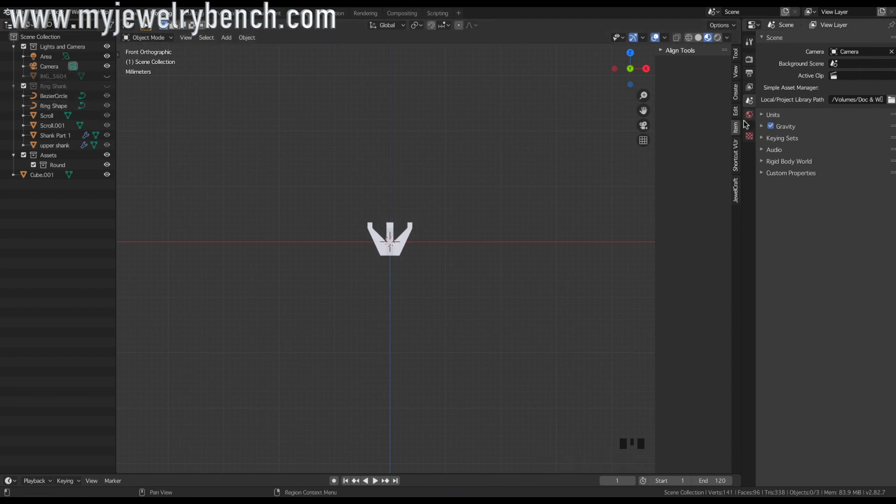
{"action": "left_click", "coordinate": [407, 252]}
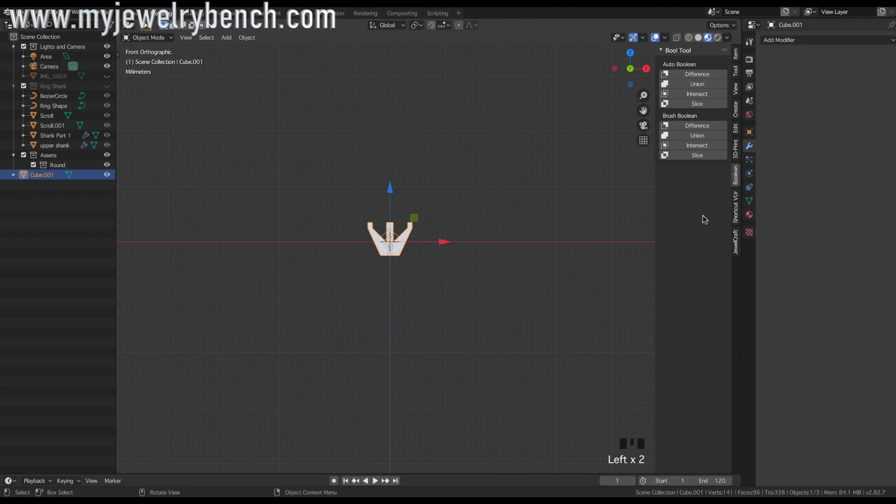
{"action": "left_click", "coordinate": [750, 214]}
{"action": "left_click", "coordinate": [815, 82]}
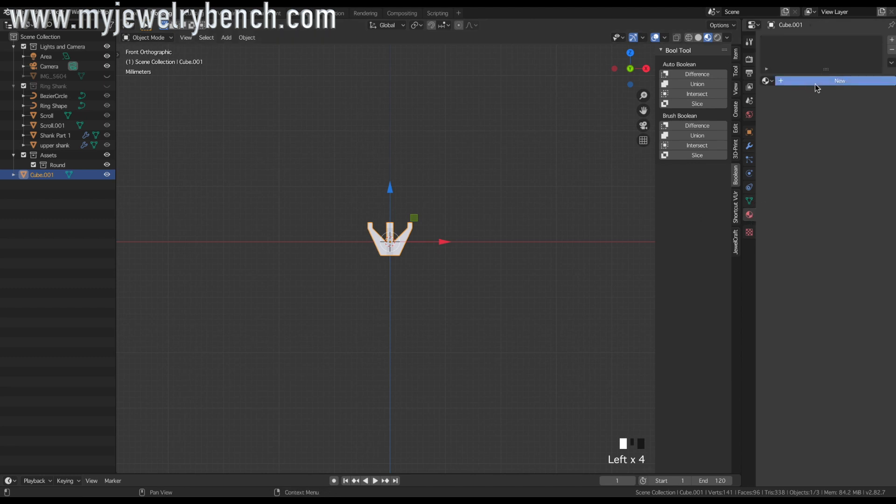
{"action": "left_click", "coordinate": [870, 301]}
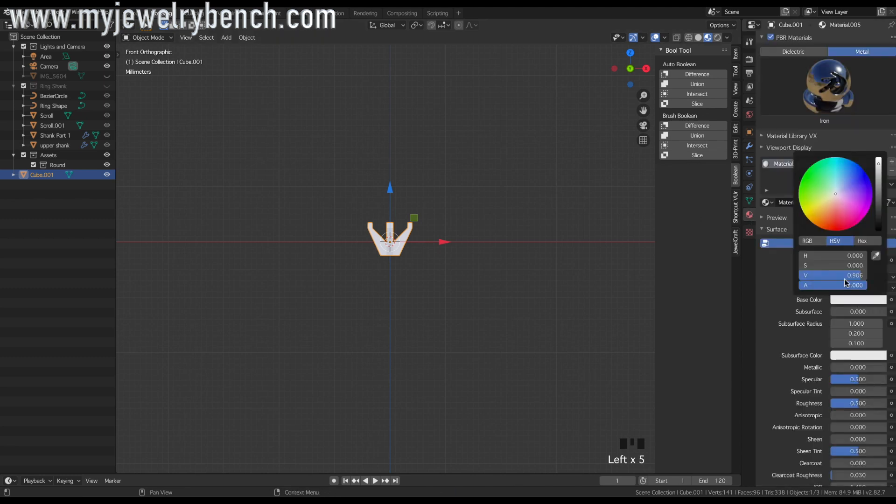
{"action": "left_click_drag", "start_coordinate": [832, 225], "coordinate": [815, 222]}
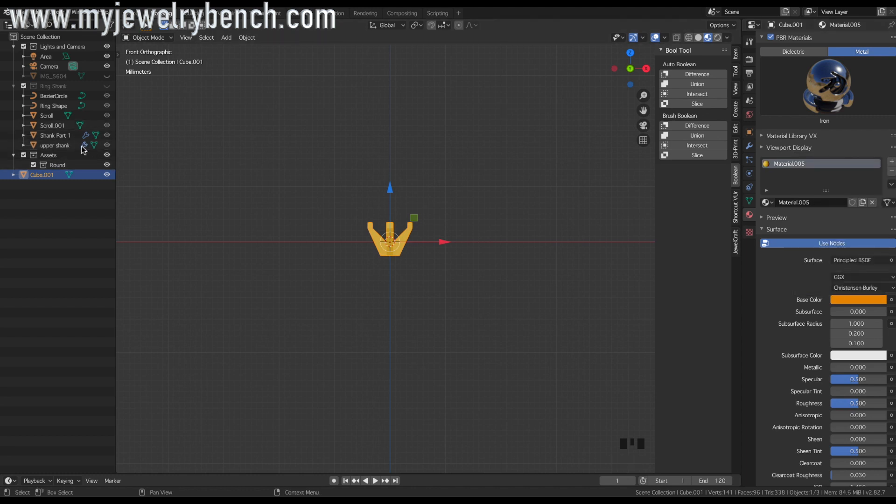
Place the prong object in the Ring Shank collection as Head, rotated and raised onto the top of the ring.
{"action": "left_click_drag", "start_coordinate": [29, 176], "coordinate": [39, 165]}
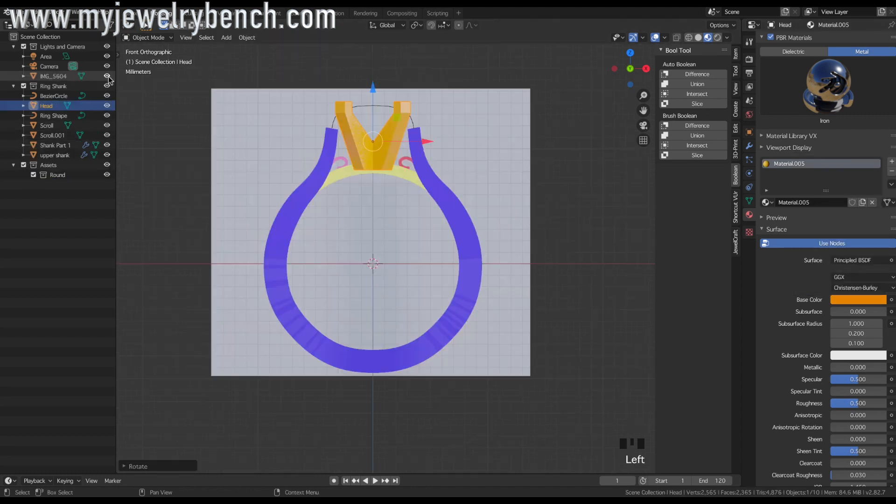
{"action": "left_click", "coordinate": [369, 140]}
{"action": "mouse_move", "coordinate": [369, 140]}
{"action": "middle_mouse_down"}
{"action": "mouse_move", "coordinate": [337, 145]}
{"action": "mouse_move", "coordinate": [314, 136]}
{"action": "mouse_move", "coordinate": [368, 126]}
{"action": "mouse_move", "coordinate": [369, 144]}
{"action": "middle_mouse_up"}
{"action": "scroll", "coordinate": [371, 156], "scroll_direction": "down", "scroll_amount": 2}
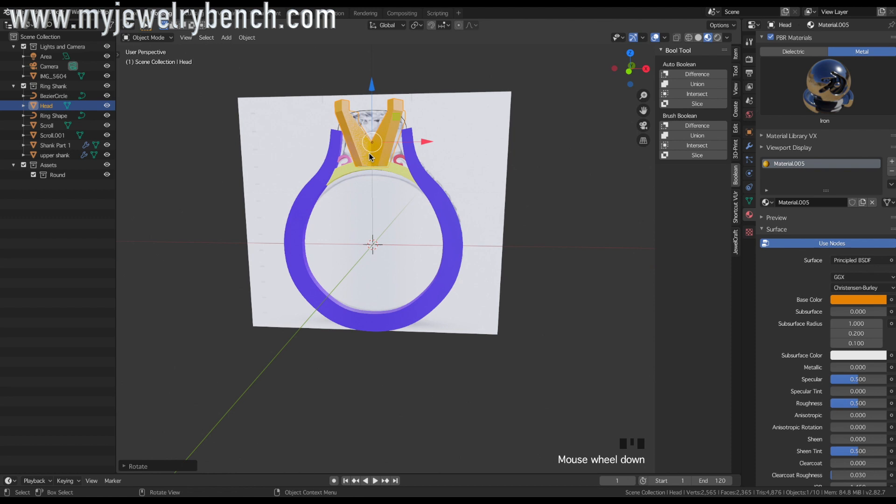
Shrink the Head along Z to fit the setting in the reference image and fine-tune its height.
{"action": "key", "text": "KP_1"}
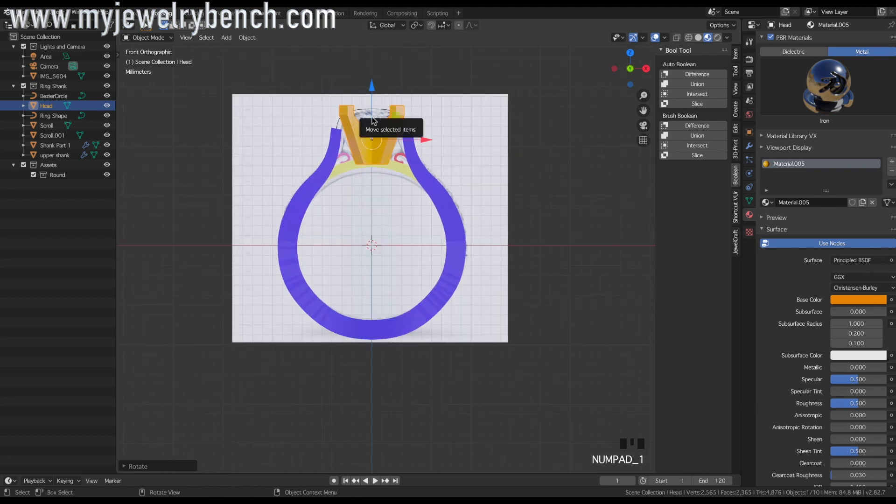
{"action": "key", "text": "s"}
{"action": "key", "text": "z"}
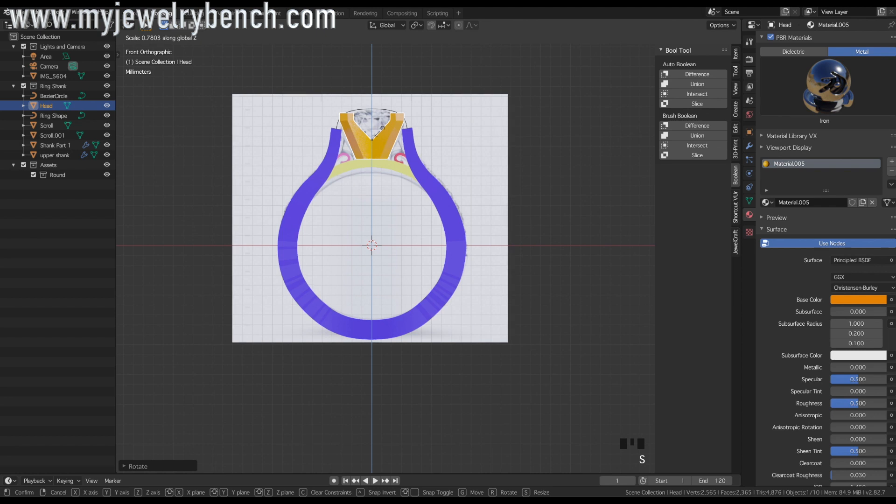
{"action": "left_click", "coordinate": [388, 138]}
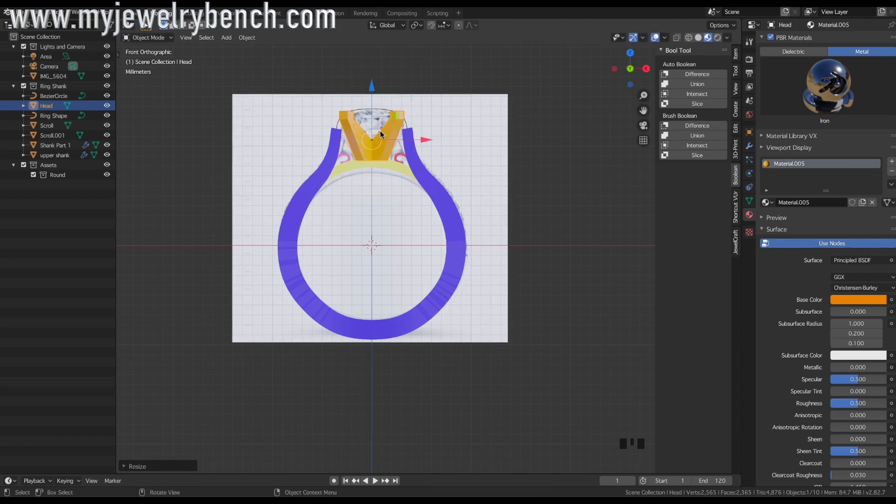
{"action": "key", "text": "s"}
{"action": "key", "text": "z"}
{"action": "left_click", "coordinate": [475, 217]}
{"action": "left_click_drag", "start_coordinate": [376, 96], "coordinate": [375, 97]}
Apply the Silver metal material to the pink Scroll and to the upper shank.
{"action": "middle_click_drag", "start_coordinate": [383, 140], "coordinate": [360, 213]}
{"action": "middle_click_drag", "start_coordinate": [339, 200], "coordinate": [383, 192]}
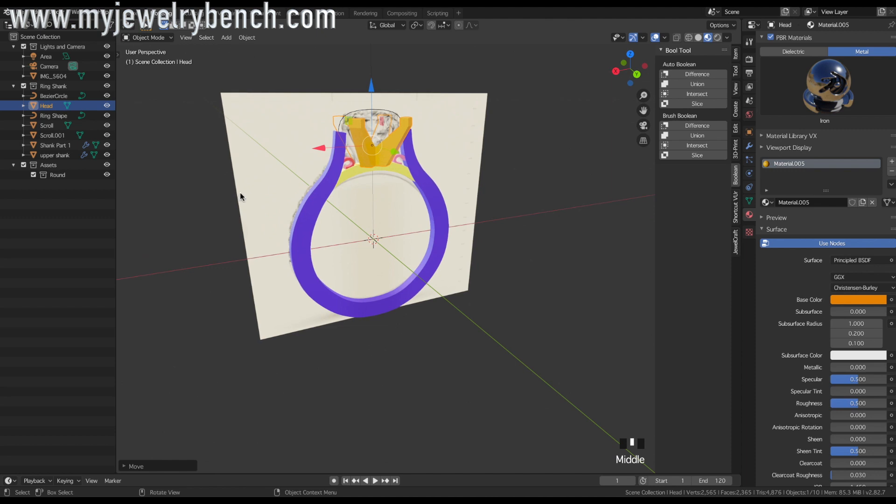
{"action": "mouse_move", "coordinate": [286, 173]}
{"action": "middle_mouse_down"}
{"action": "mouse_move", "coordinate": [249, 171]}
{"action": "mouse_move", "coordinate": [269, 169]}
{"action": "middle_mouse_up"}
{"action": "scroll", "coordinate": [357, 153], "scroll_direction": "up", "scroll_amount": 3}
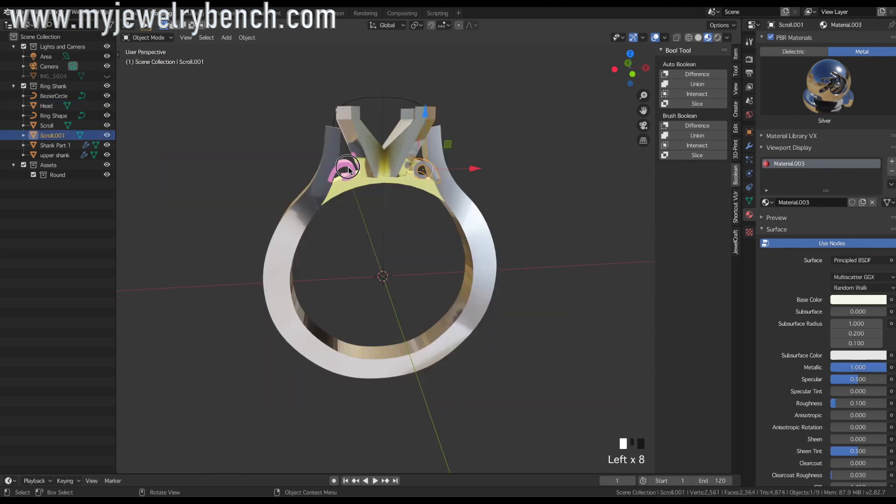
{"action": "left_click", "coordinate": [348, 173]}
{"action": "left_click", "coordinate": [828, 87]}
{"action": "left_click", "coordinate": [585, 252]}
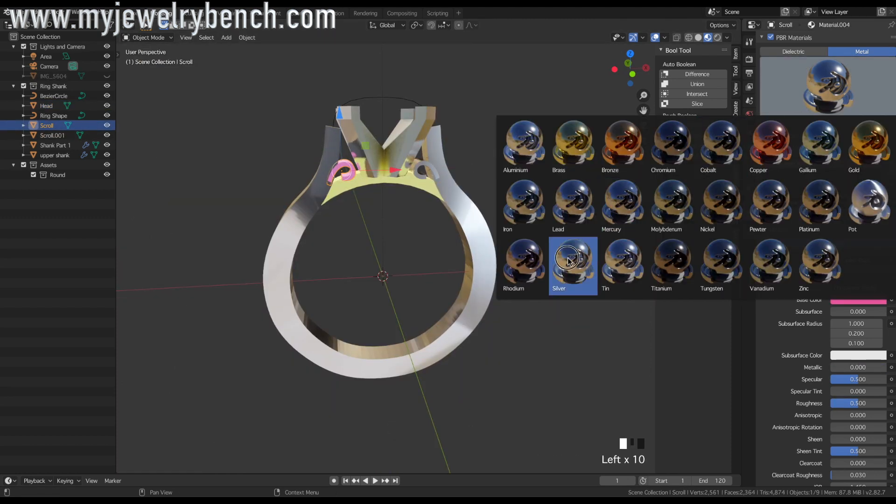
{"action": "left_click", "coordinate": [361, 184]}
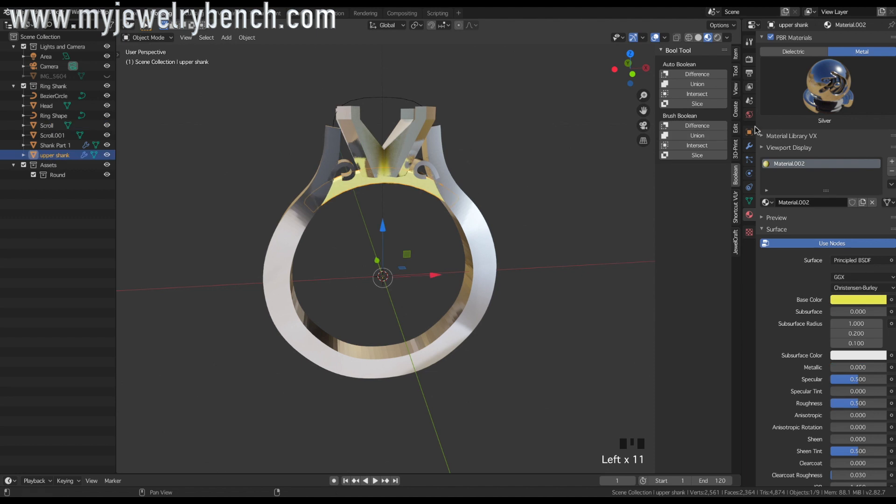
{"action": "left_click", "coordinate": [827, 91]}
{"action": "left_click", "coordinate": [573, 261]}
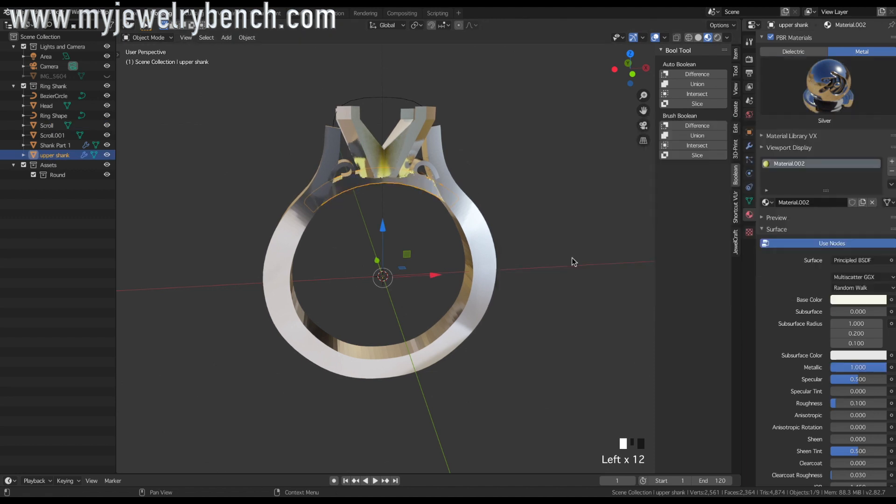
Add a cylinder mesh with 100 vertices at the ring's center.
{"action": "middle_click_drag", "start_coordinate": [399, 242], "coordinate": [402, 279]}
{"action": "scroll", "coordinate": [445, 238], "scroll_direction": "down", "scroll_amount": 3}
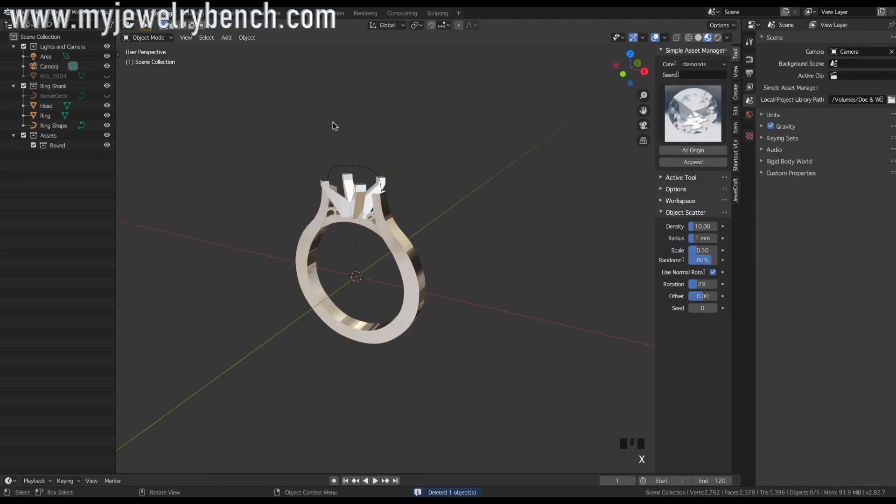
{"action": "left_click", "coordinate": [228, 38]}
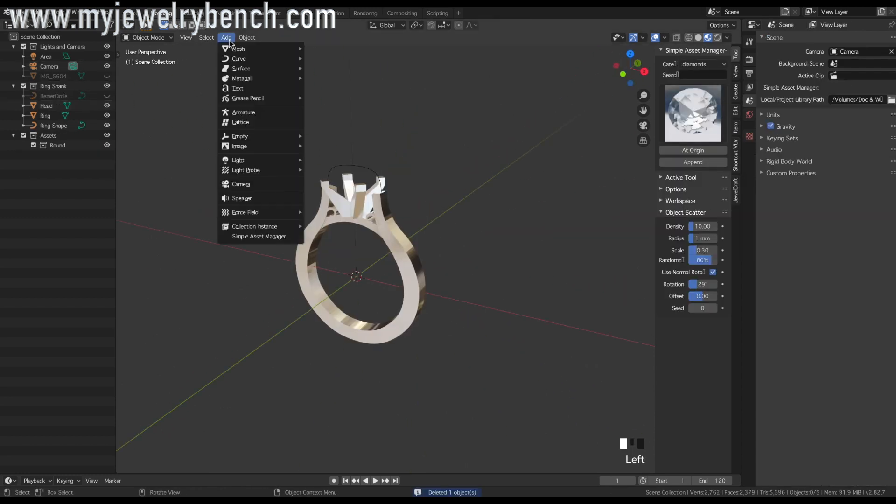
{"action": "mouse_move", "coordinate": [238, 48]}
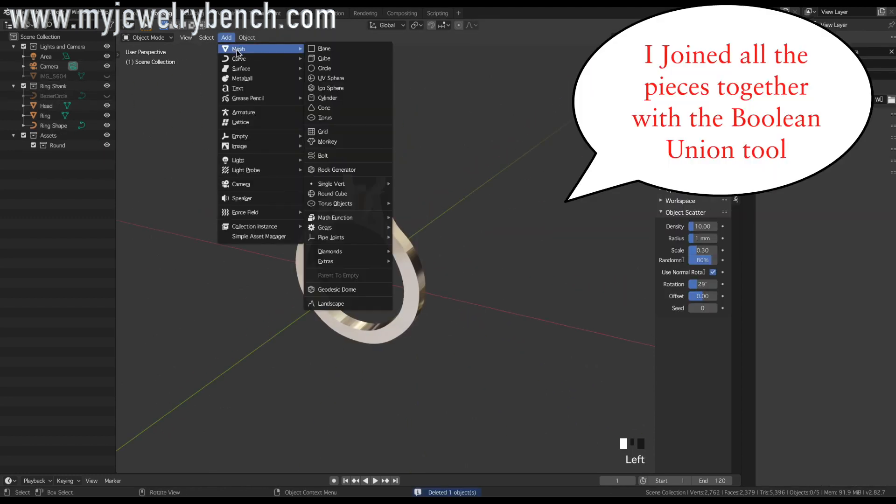
{"action": "left_click", "coordinate": [333, 98]}
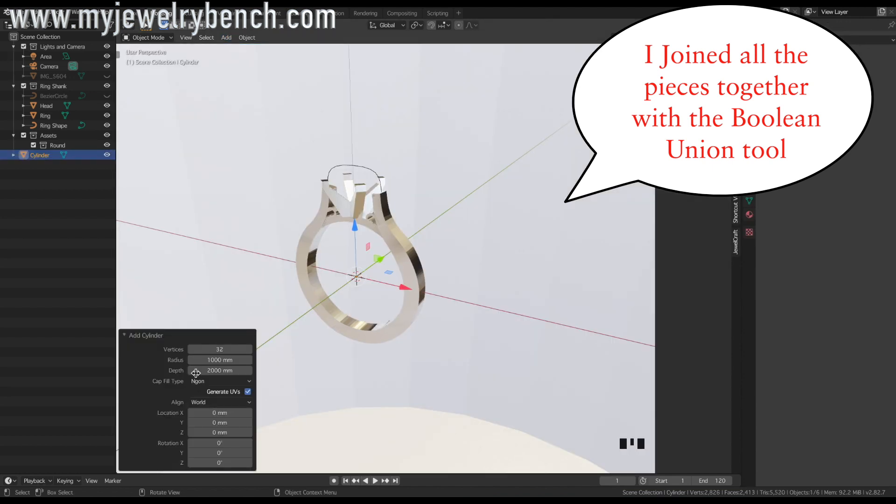
{"action": "left_click", "coordinate": [225, 350]}
{"action": "type", "text": "100"}
{"action": "key", "text": "Return"}
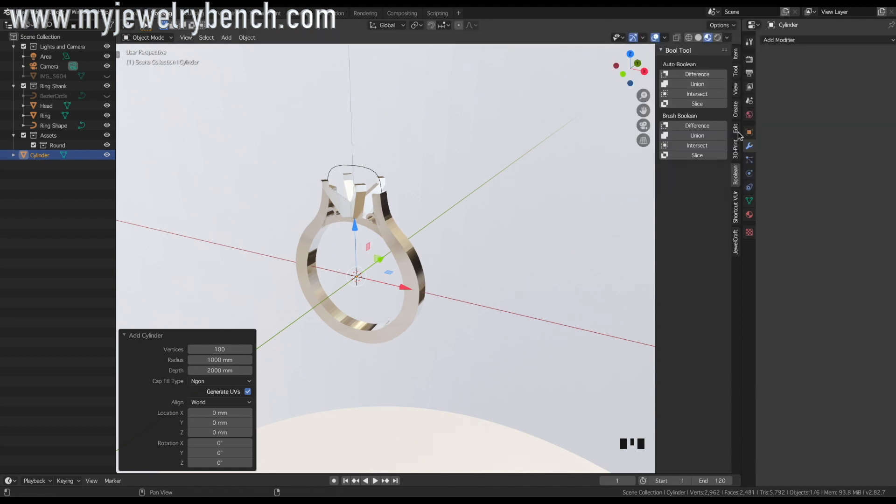
Set the cylinder's X, Y and Z dimensions to 16.5 mm.
{"action": "left_click", "coordinate": [736, 54]}
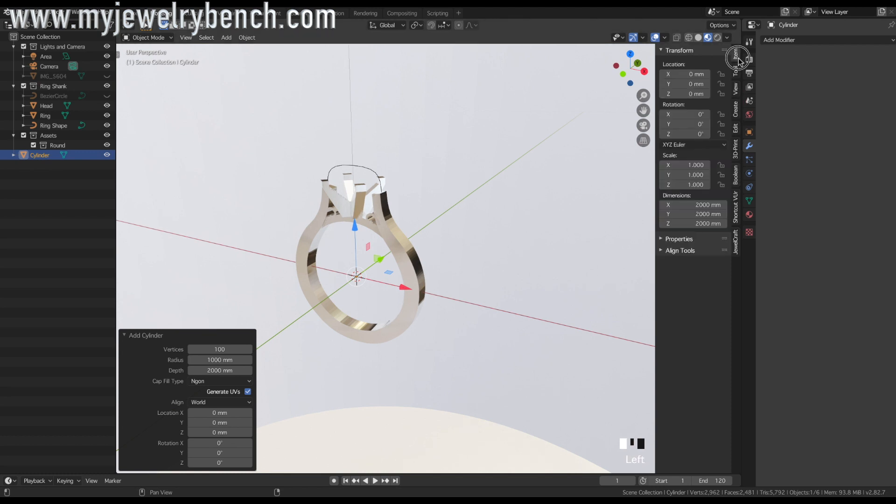
{"action": "double_click", "coordinate": [699, 204]}
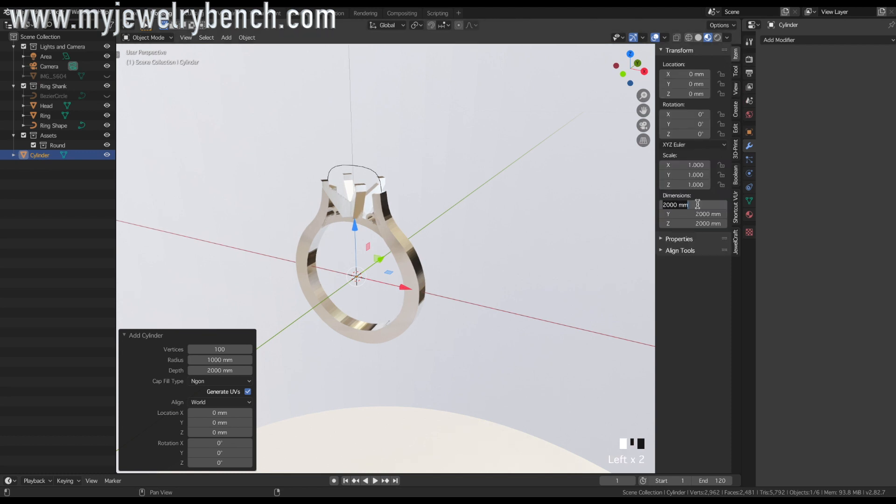
{"action": "type", "text": "16.5"}
{"action": "key", "text": "Tab"}
{"action": "type", "text": "16.5"}
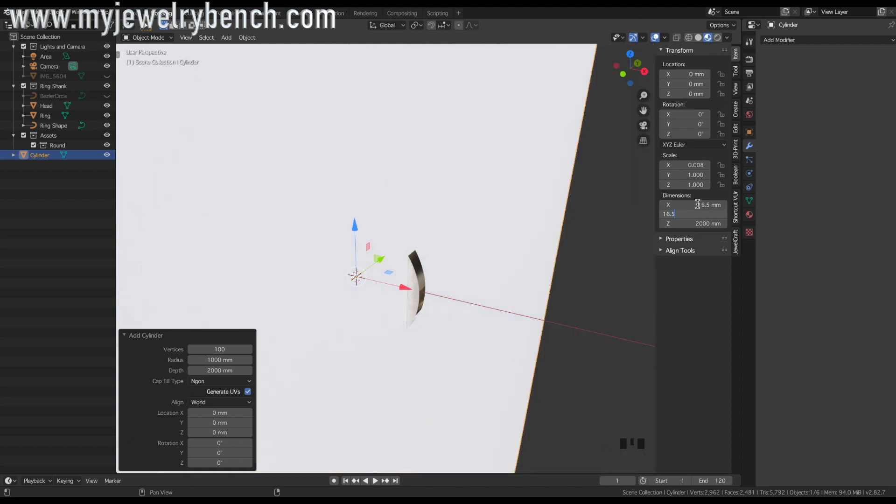
{"action": "key", "text": "Tab"}
{"action": "type", "text": "16.5"}
{"action": "key", "text": "Return"}
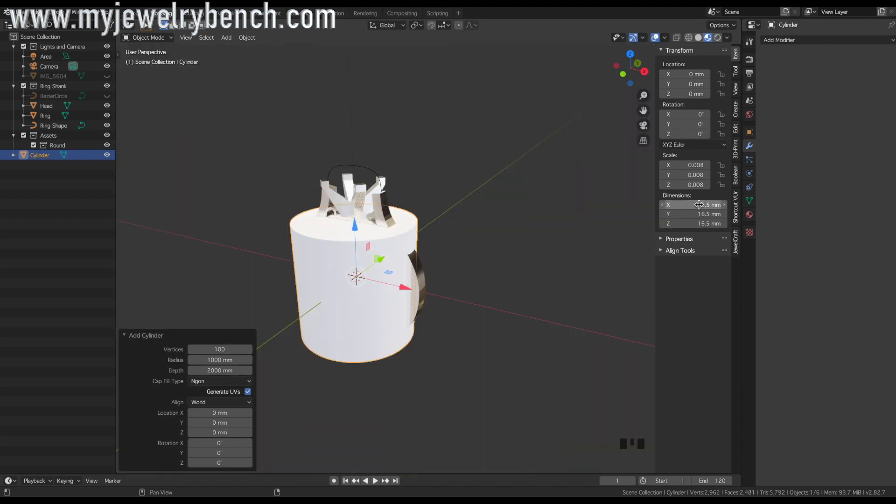
Rotate the cylinder 90° about the X axis so it runs through the finger hole.
{"action": "left_click", "coordinate": [360, 270]}
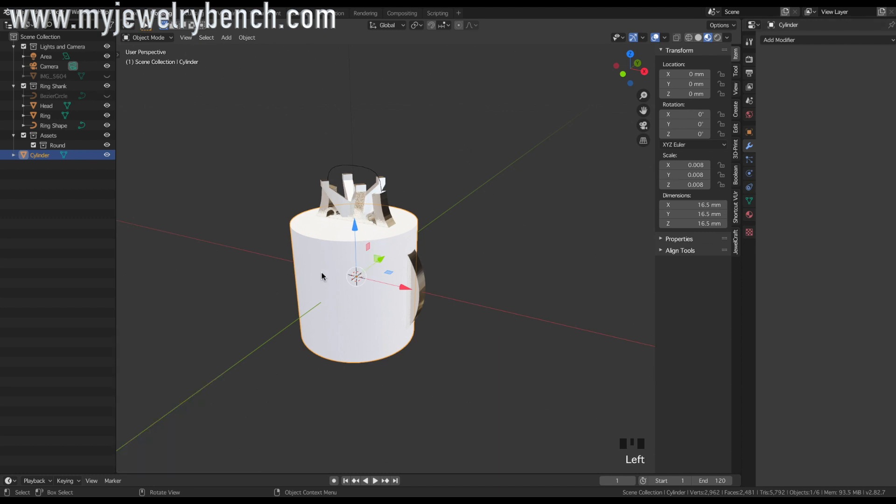
{"action": "key", "text": "r"}
{"action": "key", "text": "x"}
{"action": "key", "text": "9"}
{"action": "key", "text": "0"}
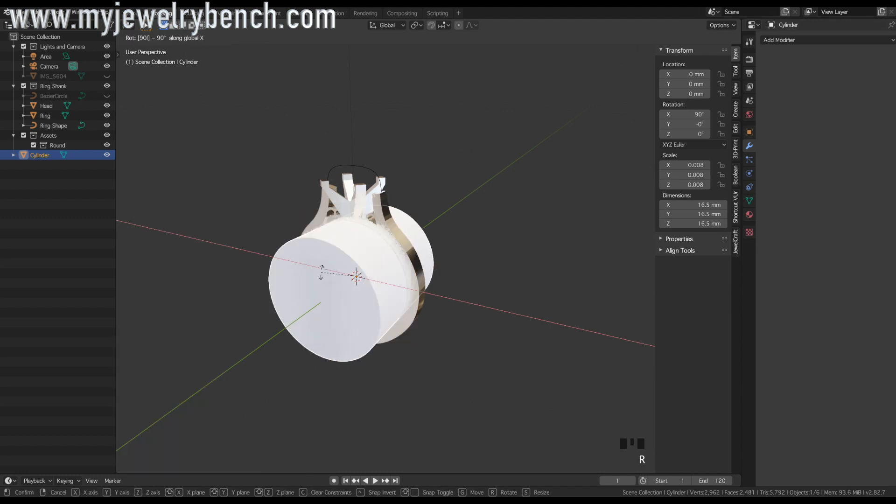
{"action": "left_click", "coordinate": [321, 274]}
Raise the Ring about 0.113 mm along Z to center it around the cylinder in the front view.
{"action": "key", "text": "KP_1"}
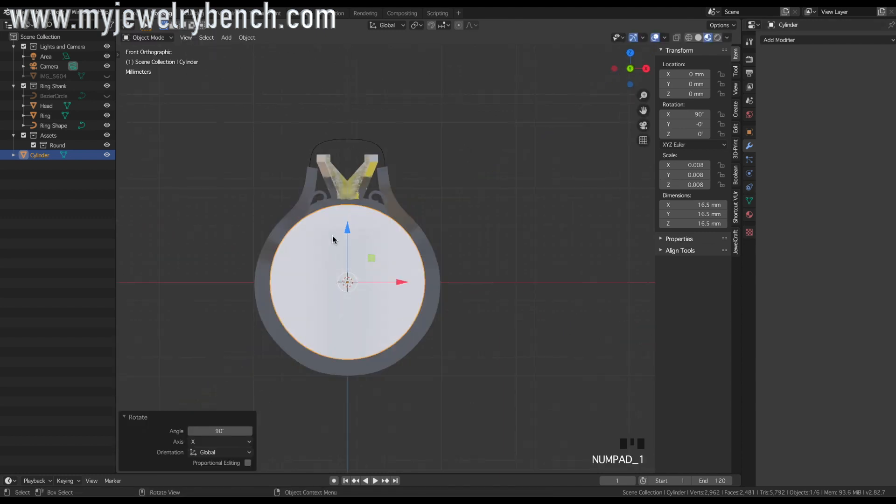
{"action": "left_click", "coordinate": [370, 211]}
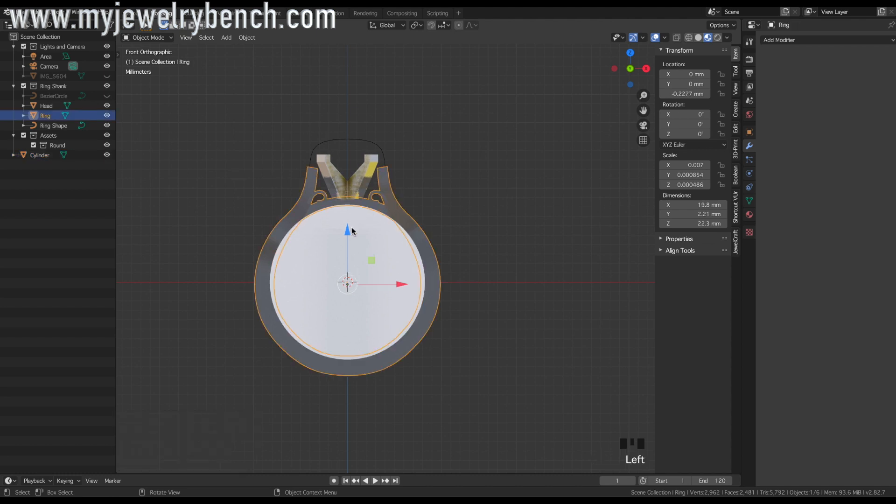
{"action": "left_click_drag", "start_coordinate": [348, 234], "coordinate": [349, 231]}
Subtract the cylinder from the Ring with an Auto Boolean Difference to size the finger hole.
{"action": "middle_click_drag", "start_coordinate": [410, 216], "coordinate": [366, 225]}
{"action": "left_click", "coordinate": [322, 227]}
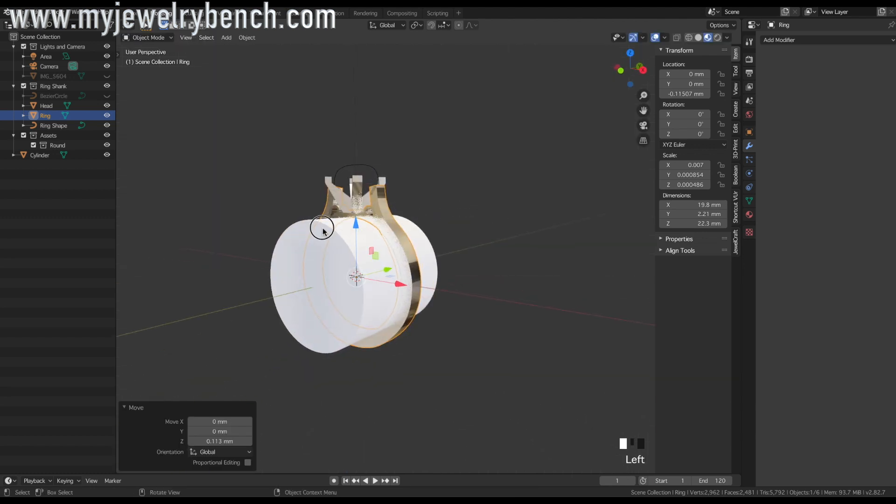
{"action": "left_click", "coordinate": [380, 220], "text": "shift"}
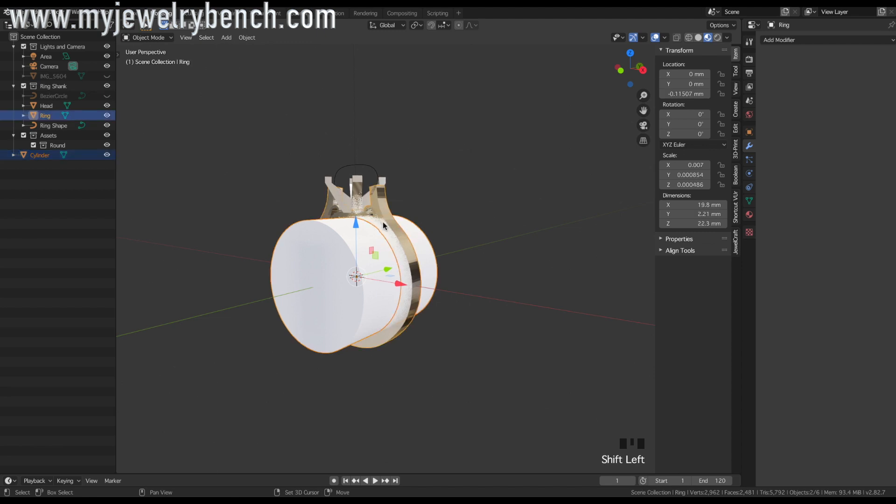
{"action": "left_click", "coordinate": [736, 177]}
{"action": "left_click", "coordinate": [699, 78]}
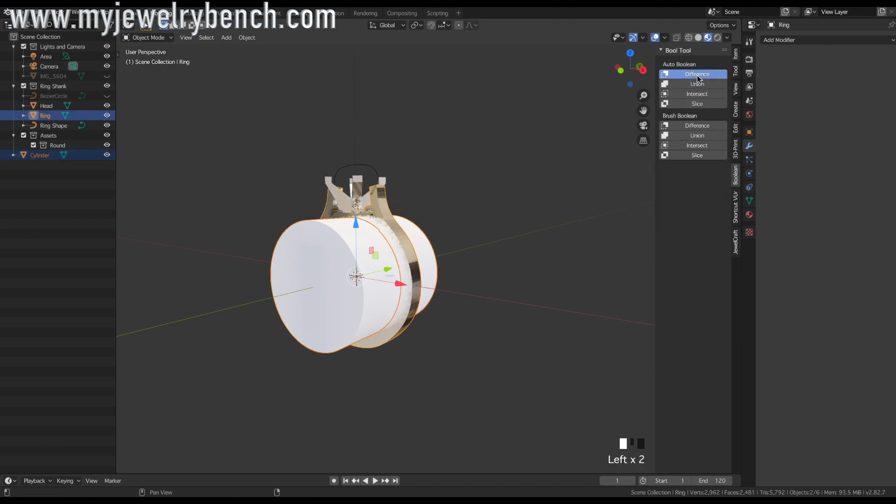
Scale the Ring Shape curve by 1.042 and again by 0.987 to sit just outside the shank in the front view.
{"action": "middle_click_drag", "start_coordinate": [296, 190], "coordinate": [477, 121]}
{"action": "scroll", "coordinate": [331, 223], "scroll_direction": "up", "scroll_amount": 2}
{"action": "middle_click_drag", "start_coordinate": [390, 205], "coordinate": [409, 168]}
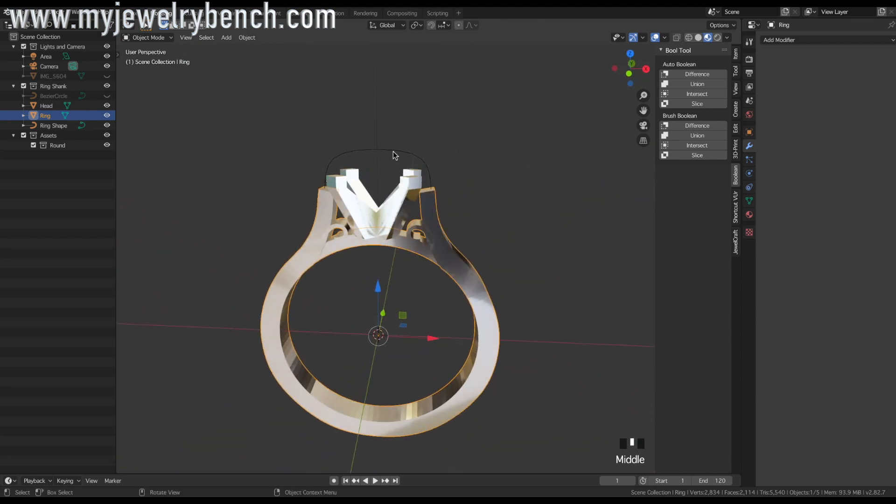
{"action": "left_click", "coordinate": [394, 151]}
{"action": "key", "text": "KP_1"}
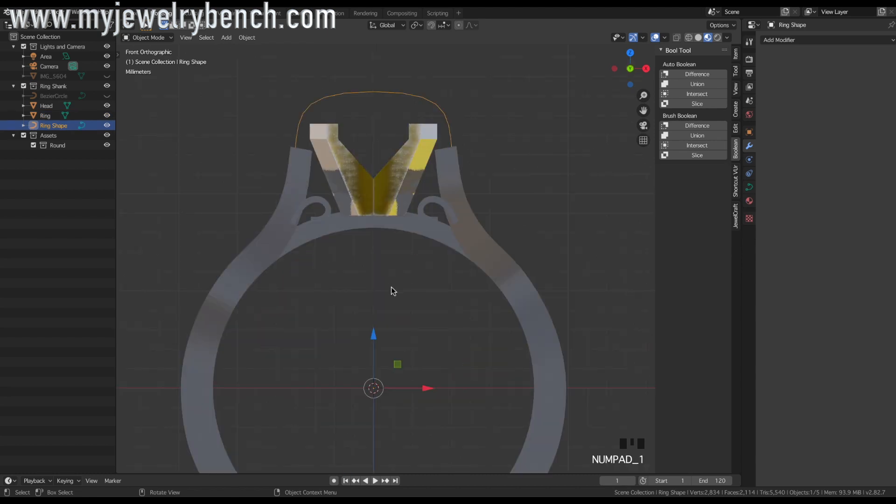
{"action": "key", "text": "s"}
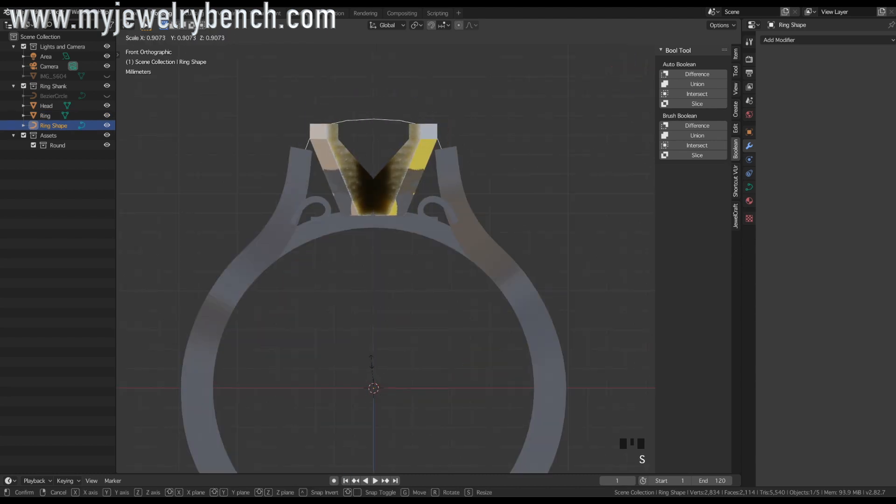
{"action": "left_click", "coordinate": [371, 357]}
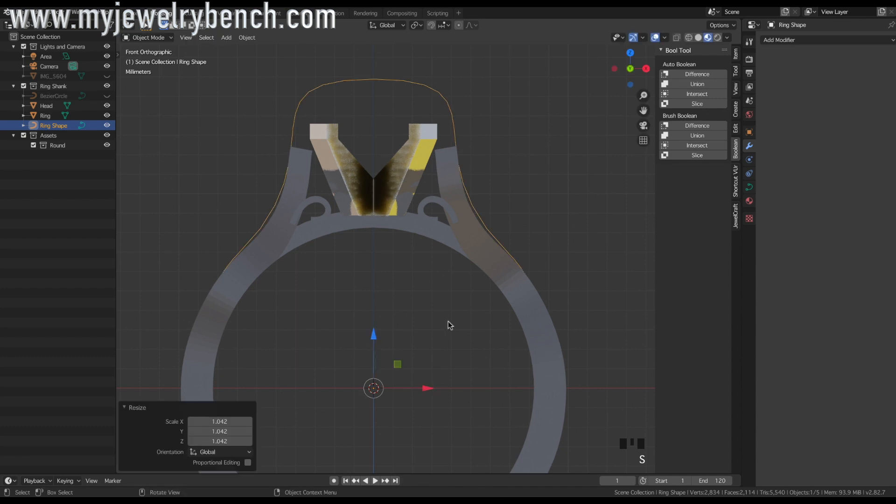
{"action": "key", "text": "s"}
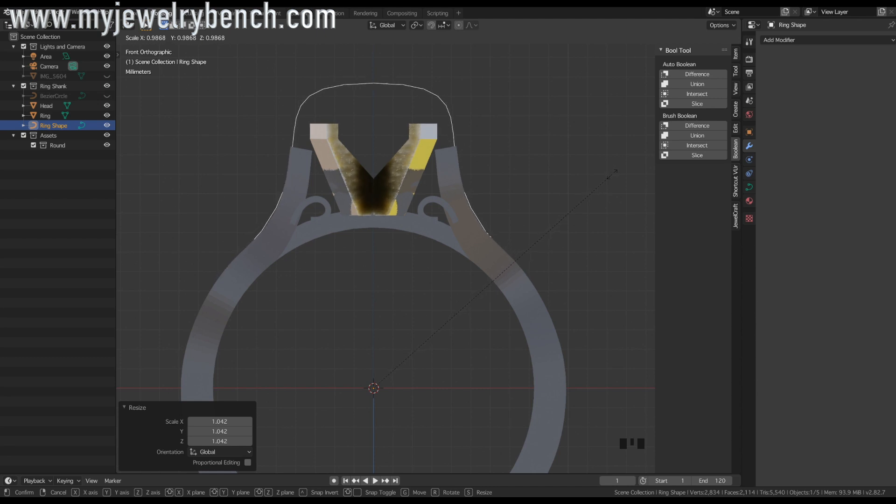
{"action": "left_click", "coordinate": [614, 177]}
Show the IMG_5604 reference photo with the Ring Shank collection hidden to examine the design, and restore the ring without the photo.
{"action": "middle_click_drag", "start_coordinate": [346, 211], "coordinate": [369, 217]}
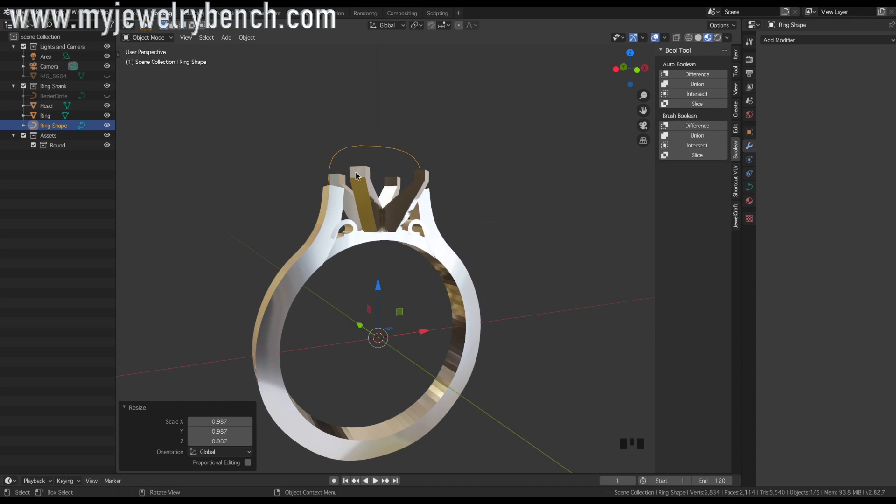
{"action": "left_click", "coordinate": [107, 76]}
{"action": "left_click", "coordinate": [107, 86]}
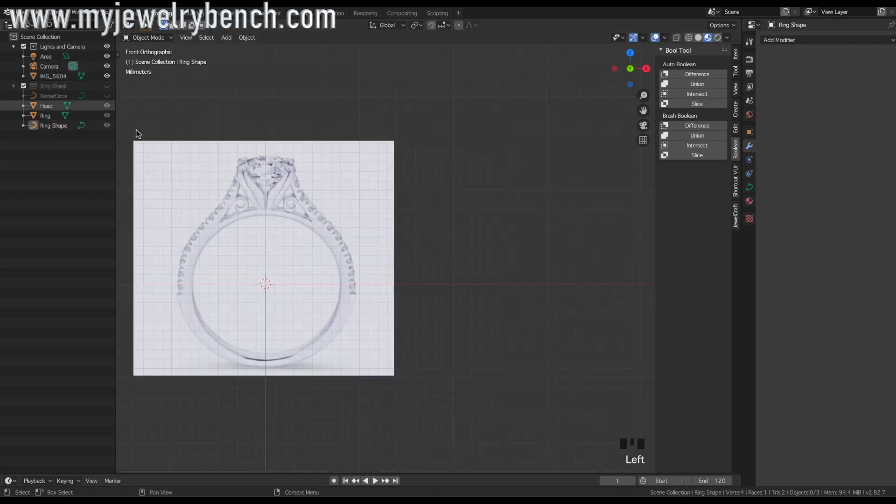
{"action": "scroll", "coordinate": [341, 258], "scroll_direction": "down", "scroll_amount": 2}
{"action": "scroll", "coordinate": [334, 263], "scroll_direction": "up", "scroll_amount": 5}
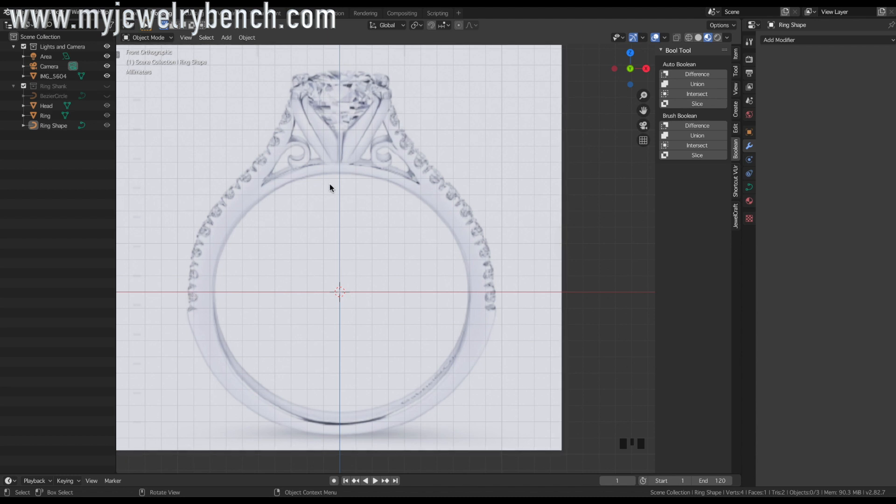
{"action": "middle_click_drag", "start_coordinate": [433, 122], "coordinate": [222, 114]}
{"action": "scroll", "coordinate": [405, 124], "scroll_direction": "down", "scroll_amount": 2}
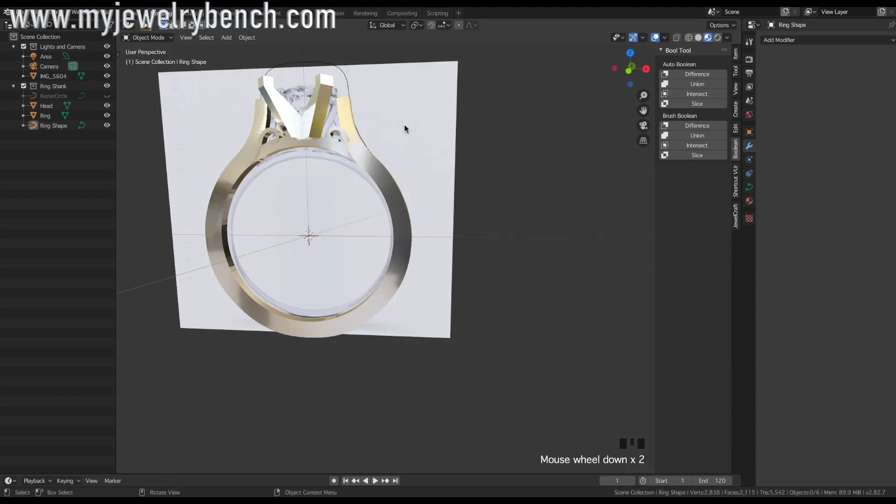
{"action": "left_click", "coordinate": [374, 105]}
{"action": "left_click", "coordinate": [107, 75]}
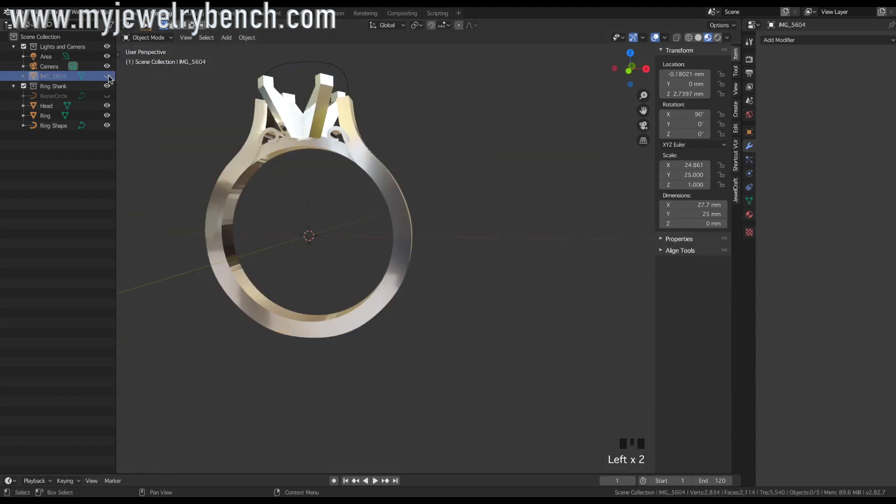
Scale the Ring by 0.894 along Y to thin the shank's width.
{"action": "middle_click_drag", "start_coordinate": [367, 89], "coordinate": [306, 102]}
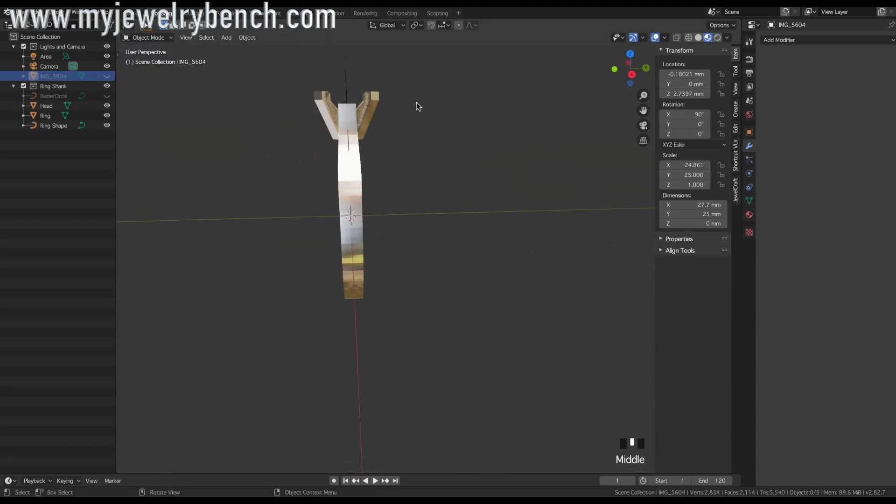
{"action": "left_click", "coordinate": [350, 163]}
{"action": "scroll", "coordinate": [358, 154], "scroll_direction": "up", "scroll_amount": 2}
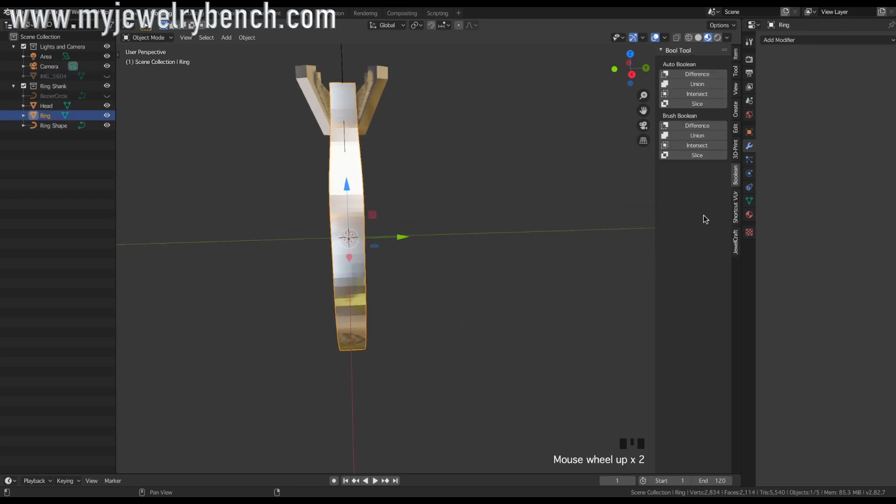
{"action": "left_click", "coordinate": [736, 73]}
{"action": "left_click", "coordinate": [737, 64]}
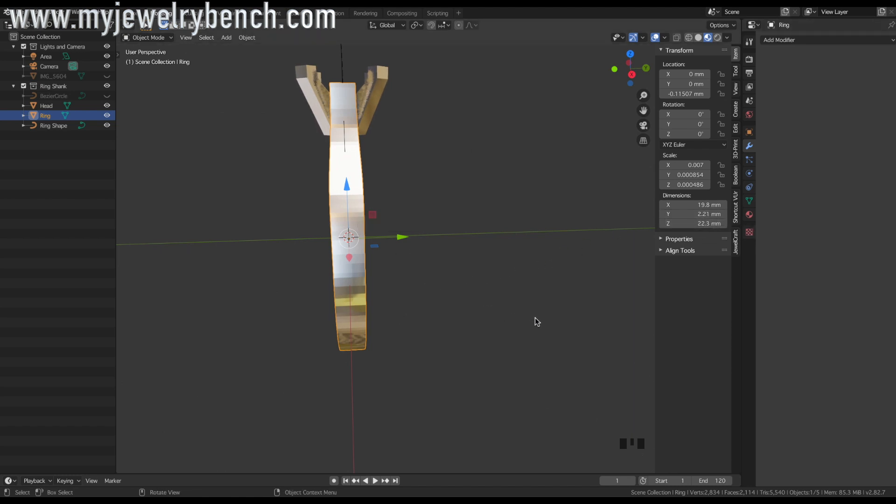
{"action": "key", "text": "s"}
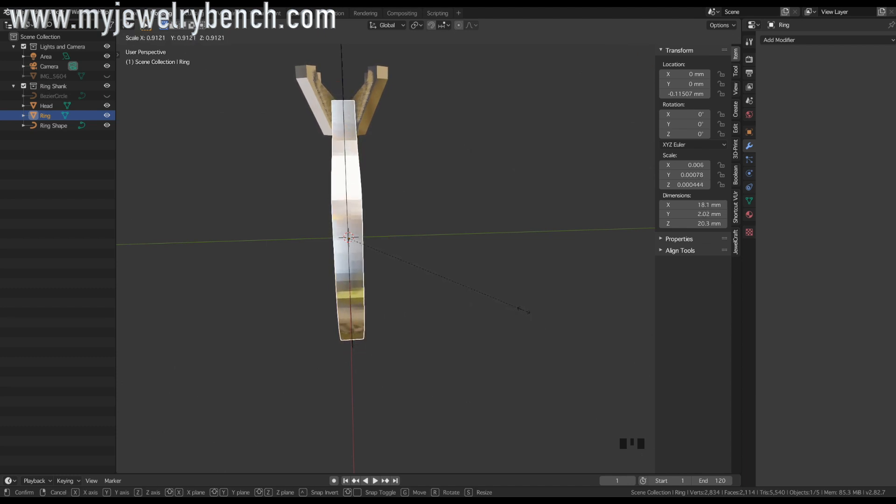
{"action": "right_click", "coordinate": [530, 314]}
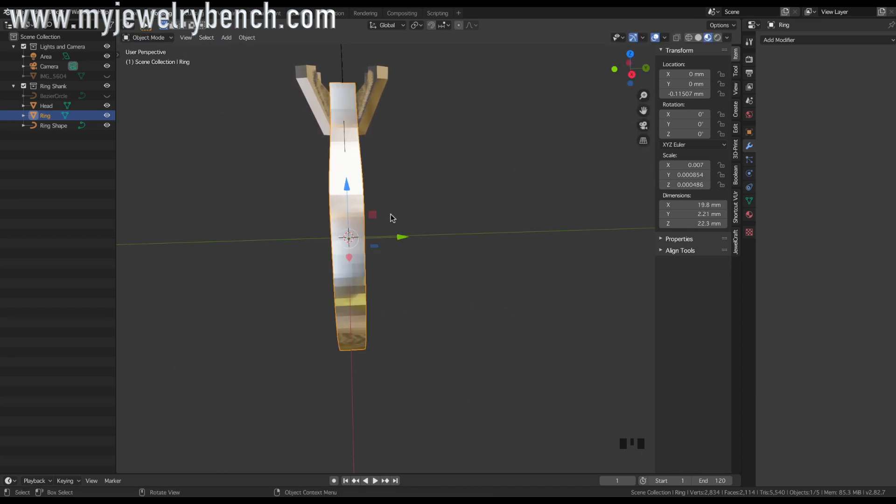
{"action": "key", "text": "s"}
{"action": "key", "text": "y"}
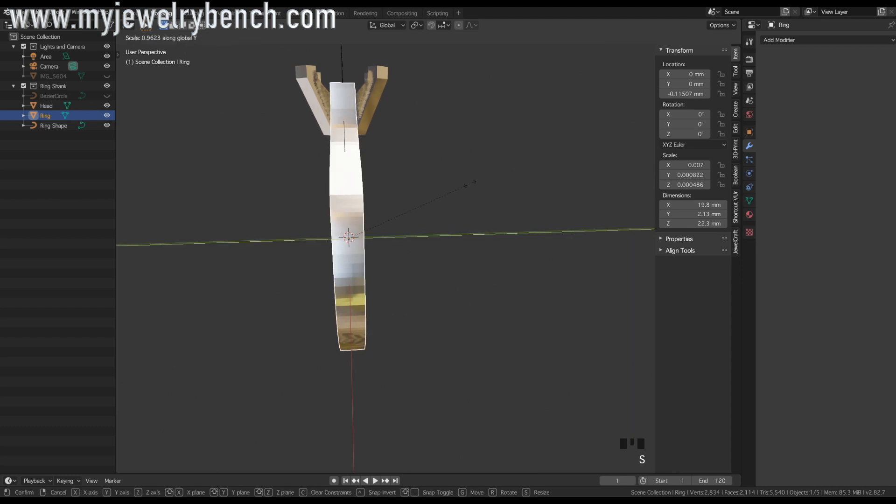
{"action": "left_click", "coordinate": [461, 187]}
{"action": "middle_click_drag", "start_coordinate": [460, 190], "coordinate": [368, 200]}
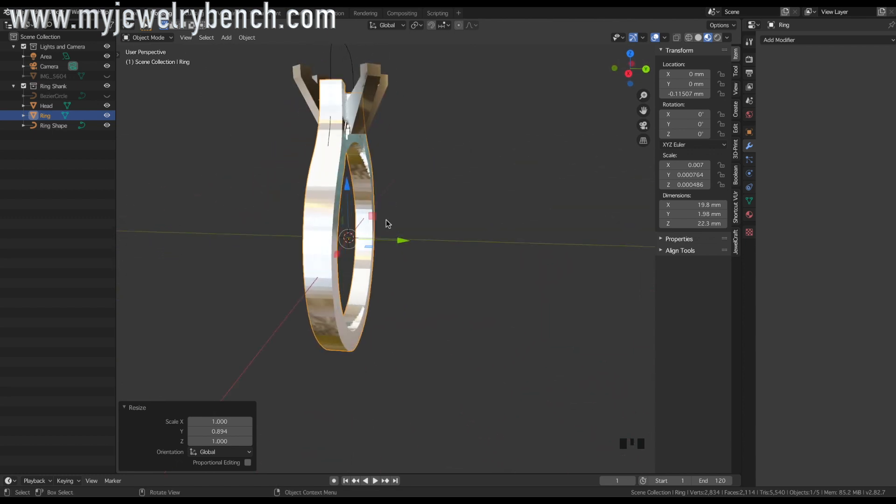
Scale the Ring uniformly down to about 19.3 mm in X and 21.7 mm in Z.
{"action": "key", "text": "s"}
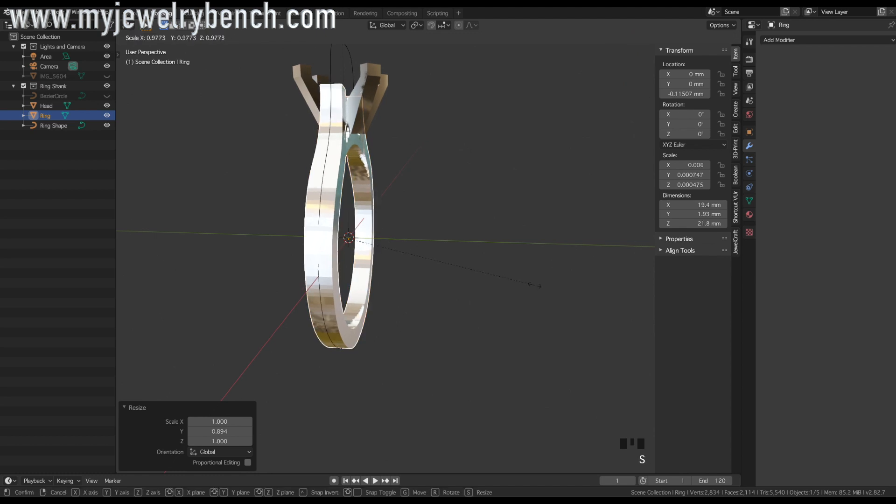
{"action": "left_click", "coordinate": [533, 285]}
{"action": "left_click", "coordinate": [310, 254]}
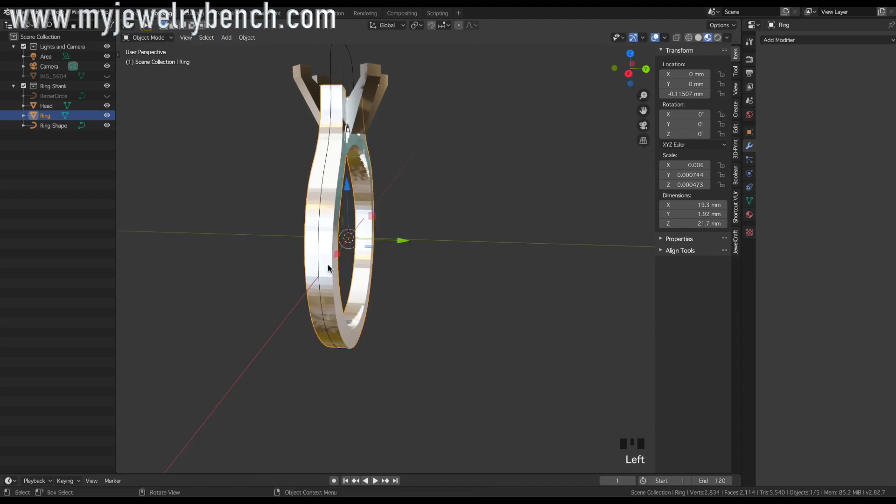
Narrow the Ring further by scaling it 0.874 along Y.
{"action": "key", "text": "s"}
{"action": "key", "text": "y"}
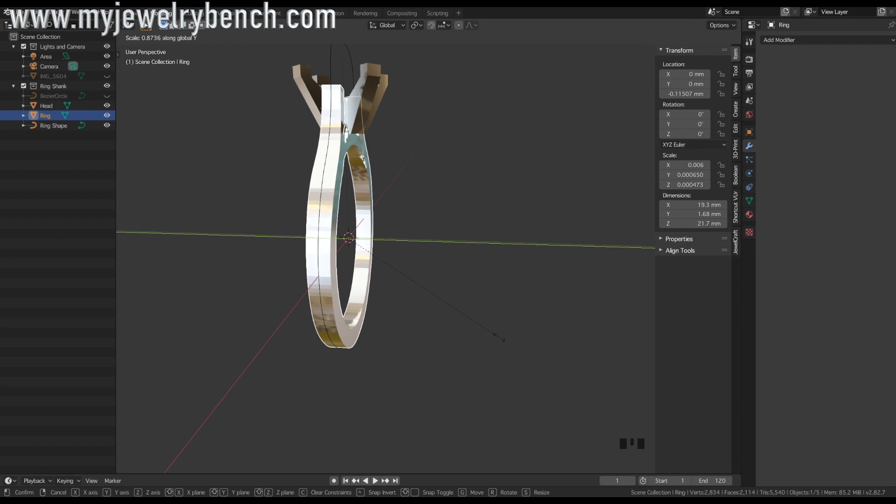
{"action": "left_click", "coordinate": [499, 337]}
{"action": "middle_click_drag", "start_coordinate": [418, 345], "coordinate": [440, 352]}
{"action": "middle_click_drag", "start_coordinate": [310, 307], "coordinate": [275, 262]}
{"action": "scroll", "coordinate": [312, 255], "scroll_direction": "down", "scroll_amount": 2}
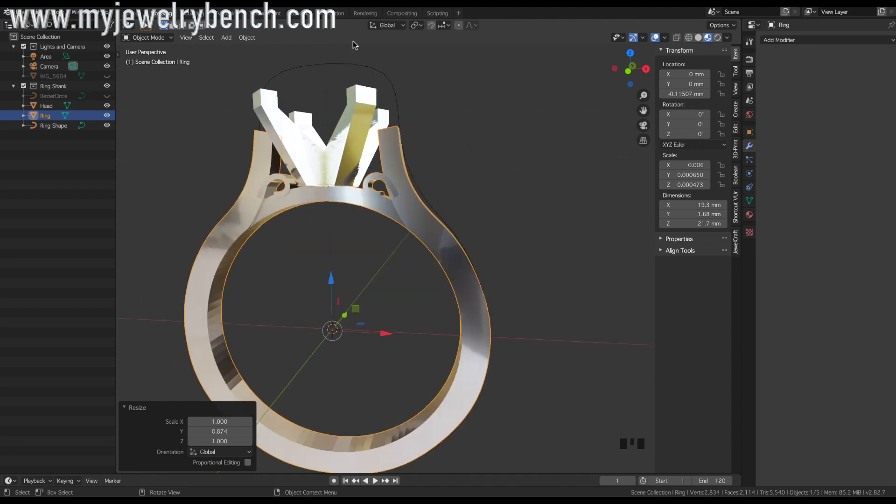
In the front view, scale the Ring Shape curve's two shoulder control points to about 0.947 along X, fitting the curve to the shank.
{"action": "key", "text": "KP_1"}
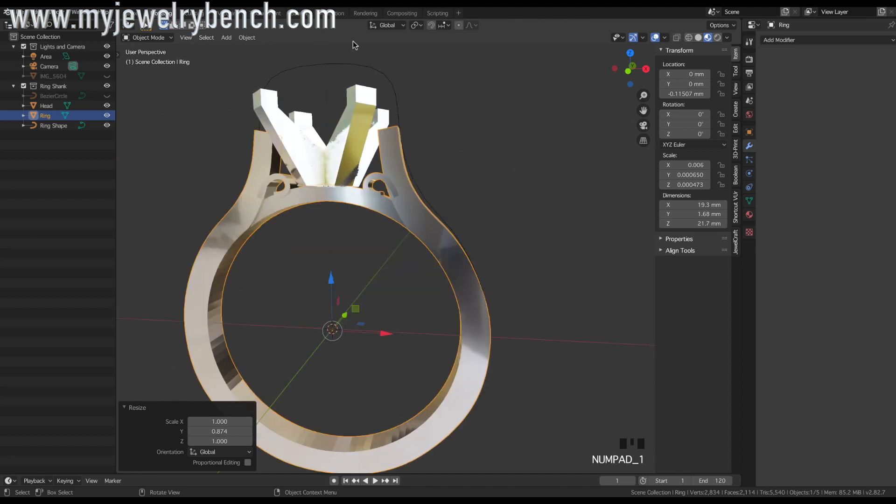
{"action": "left_click", "coordinate": [447, 251]}
{"action": "key", "text": "KP_1"}
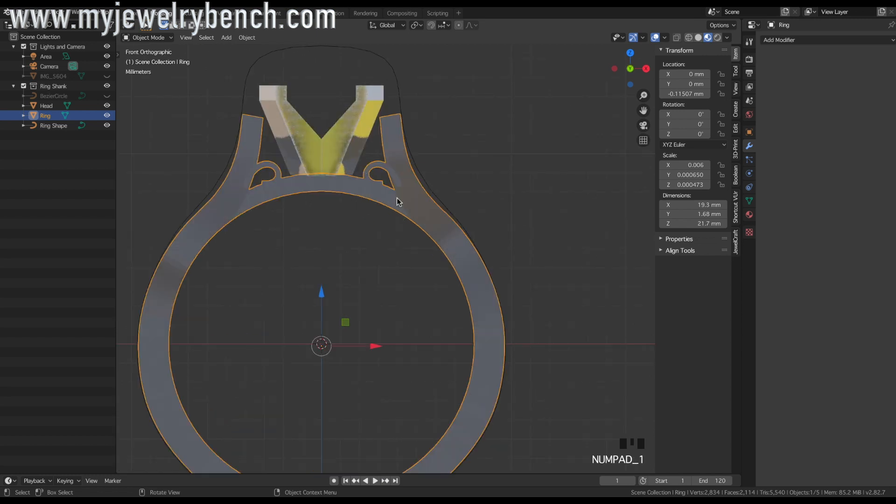
{"action": "scroll", "coordinate": [399, 186], "scroll_direction": "down", "scroll_amount": 1}
{"action": "left_click", "coordinate": [368, 78]}
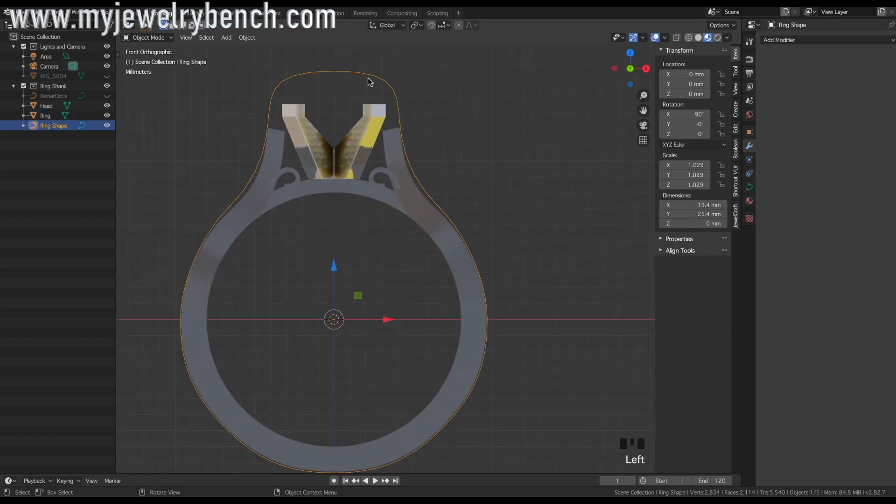
{"action": "key", "text": "Tab"}
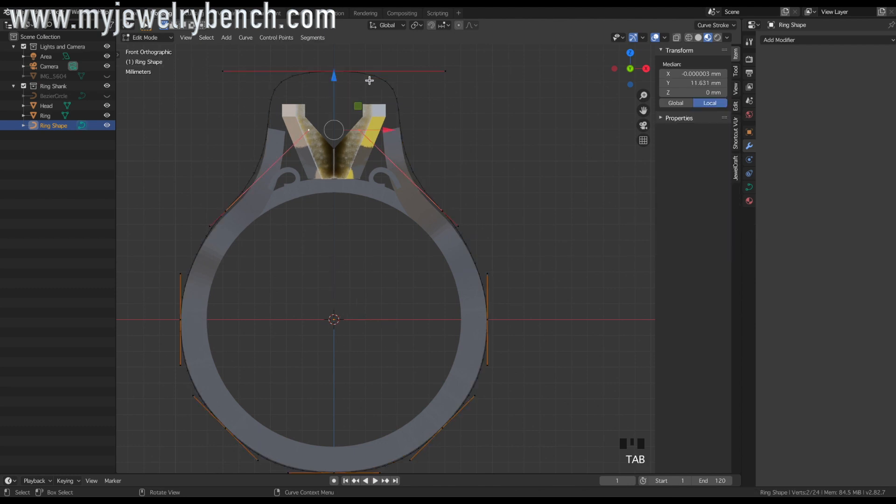
{"action": "left_click", "coordinate": [441, 212]}
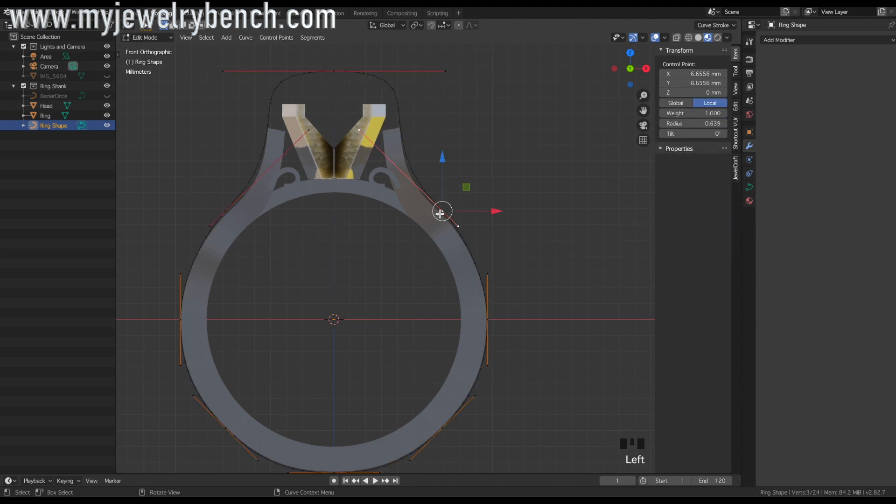
{"action": "left_click", "coordinate": [228, 214], "text": "shift"}
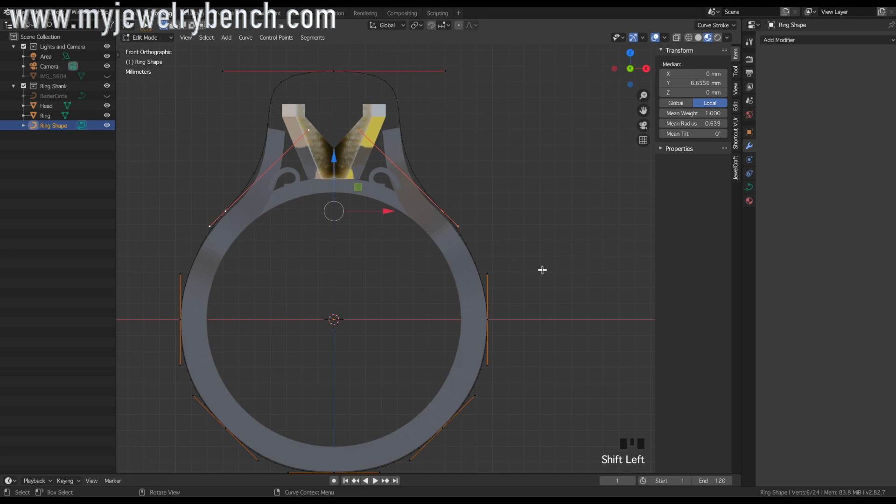
{"action": "key", "text": "x"}
{"action": "key", "text": "s"}
{"action": "key", "text": "x"}
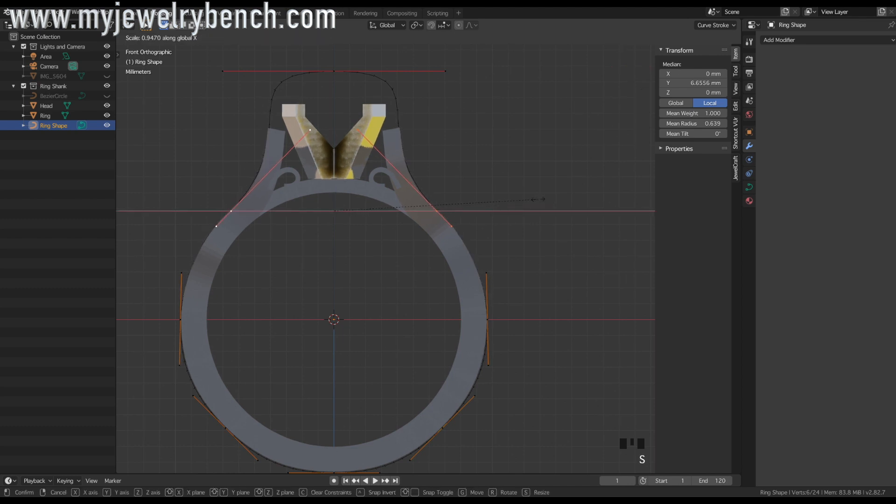
{"action": "left_click", "coordinate": [535, 199]}
{"action": "middle_click_drag", "start_coordinate": [468, 213], "coordinate": [318, 206]}
{"action": "scroll", "coordinate": [345, 241], "scroll_direction": "down", "scroll_amount": 3}
{"action": "middle_click_drag", "start_coordinate": [345, 241], "coordinate": [432, 185]}
{"action": "key", "text": "Tab"}
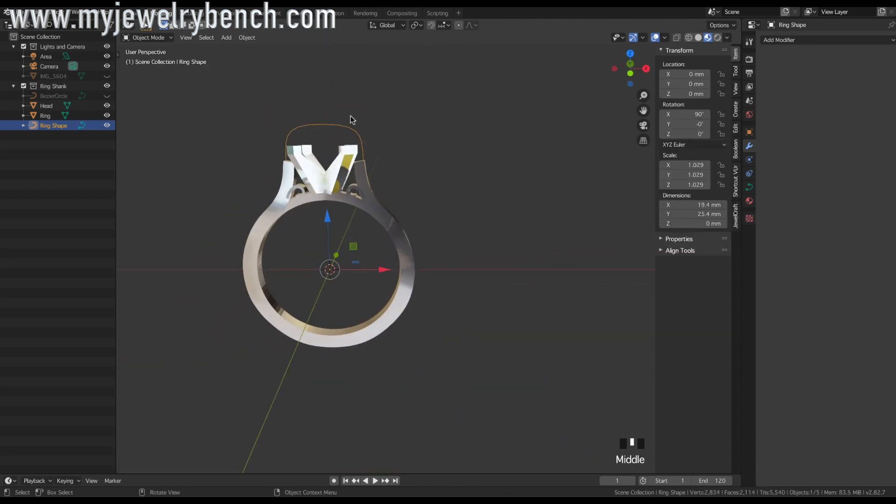
Add a mesh cylinder at the ring's center and set its X, Y and Z dimensions to 1 mm.
{"action": "left_click", "coordinate": [334, 125]}
{"action": "key", "text": "shift+a"}
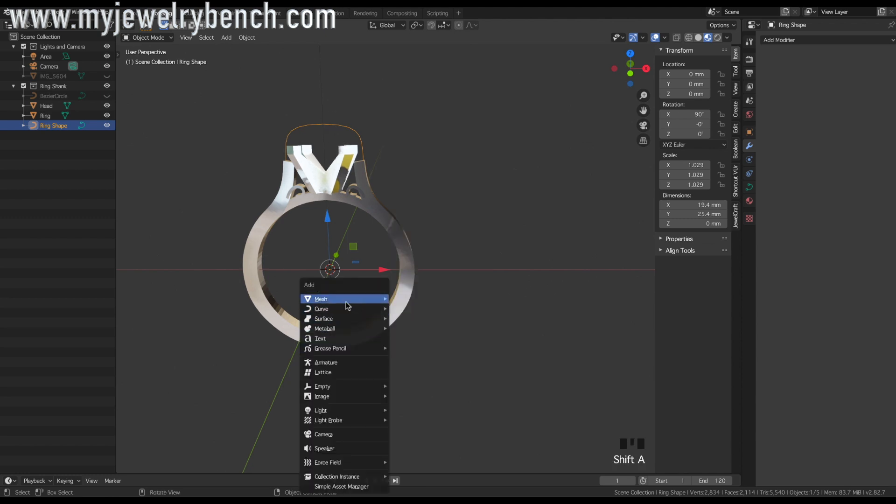
{"action": "mouse_move", "coordinate": [343, 298]}
{"action": "left_click", "coordinate": [422, 94]}
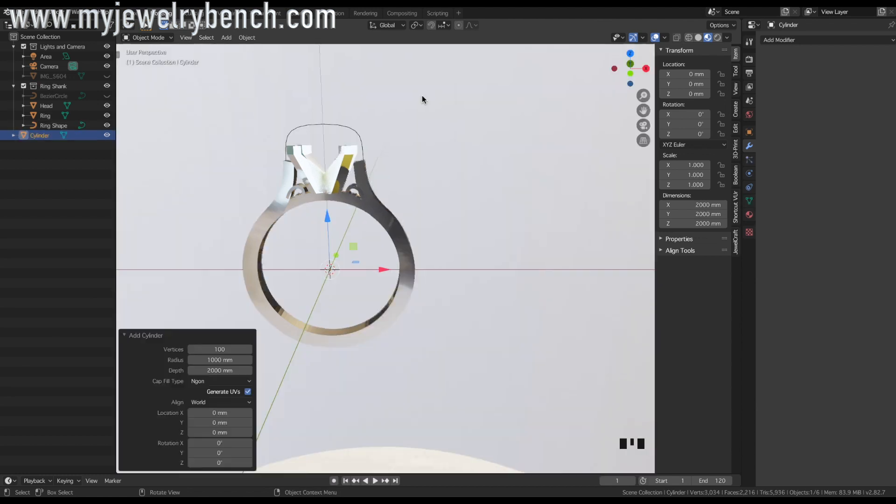
{"action": "left_click", "coordinate": [704, 206]}
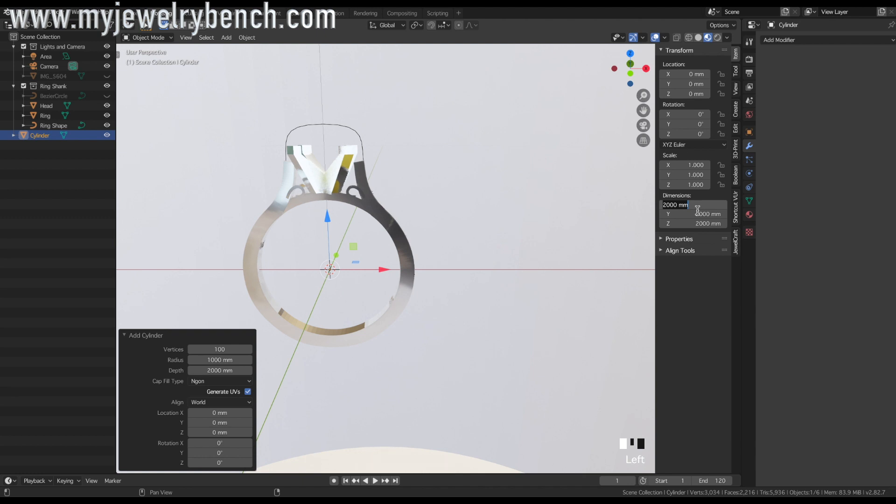
{"action": "type", "text": "1 mm"}
{"action": "key", "text": "Tab"}
{"action": "type", "text": "1mm"}
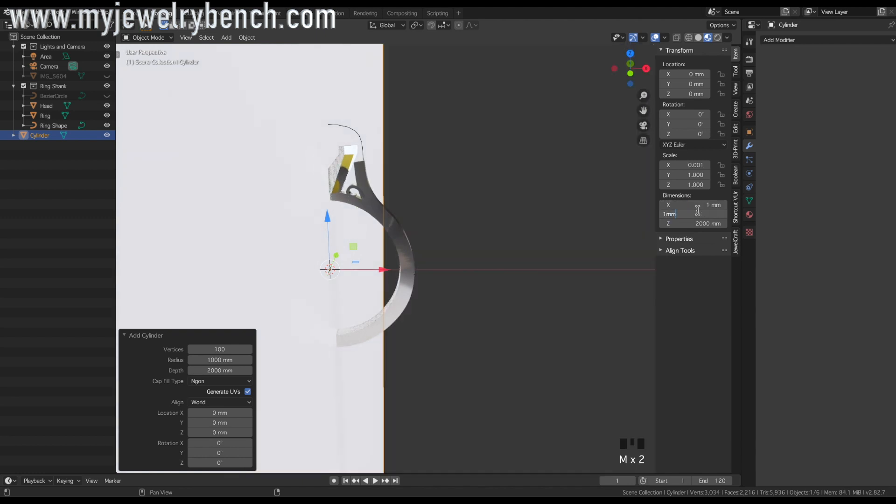
{"action": "key", "text": "Tab"}
{"action": "type", "text": "1"}
{"action": "key", "text": "Tab"}
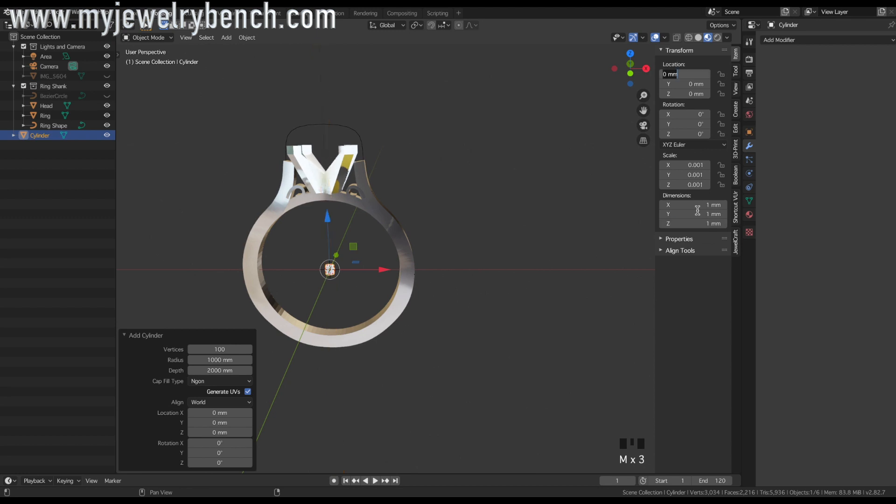
{"action": "key", "text": "Return"}
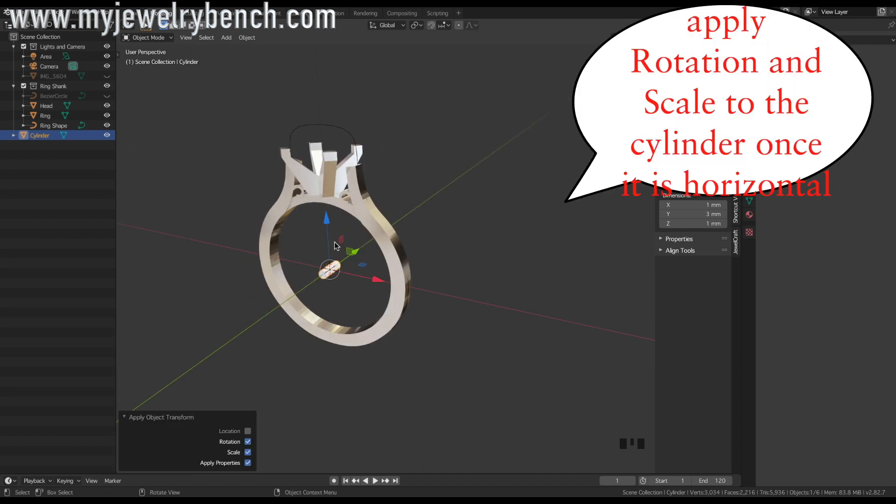
Try to distribute the cylinder along the Ring Shape curve with JewelCraft's Curve Scatter, and undo the scatter.
{"action": "left_click", "coordinate": [340, 129], "text": "shift"}
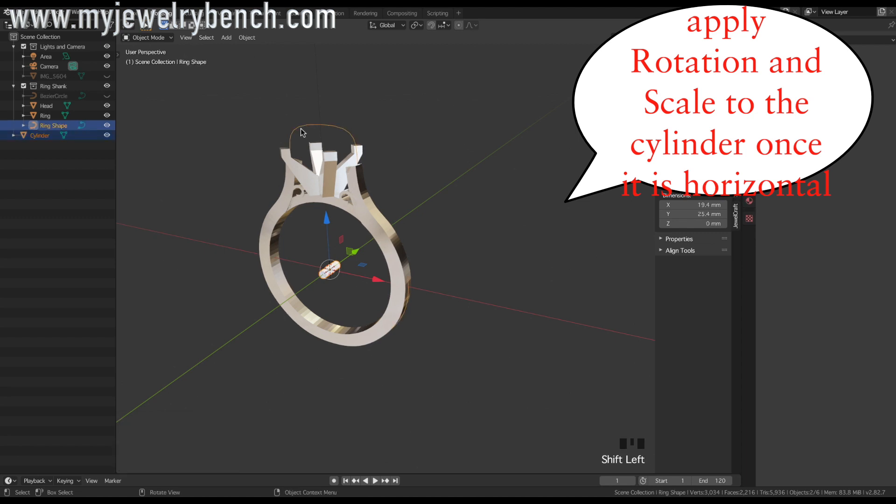
{"action": "left_click", "coordinate": [736, 216]}
{"action": "left_click", "coordinate": [690, 185]}
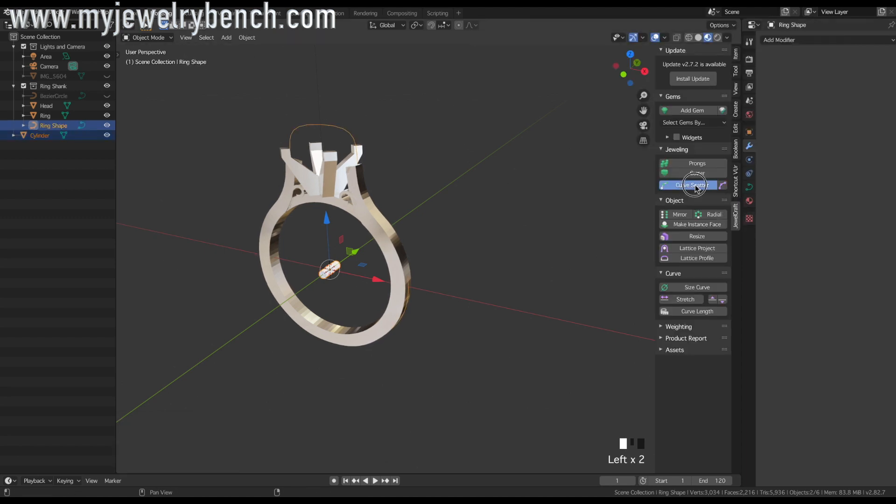
{"action": "middle_click_drag", "start_coordinate": [425, 208], "coordinate": [391, 222]}
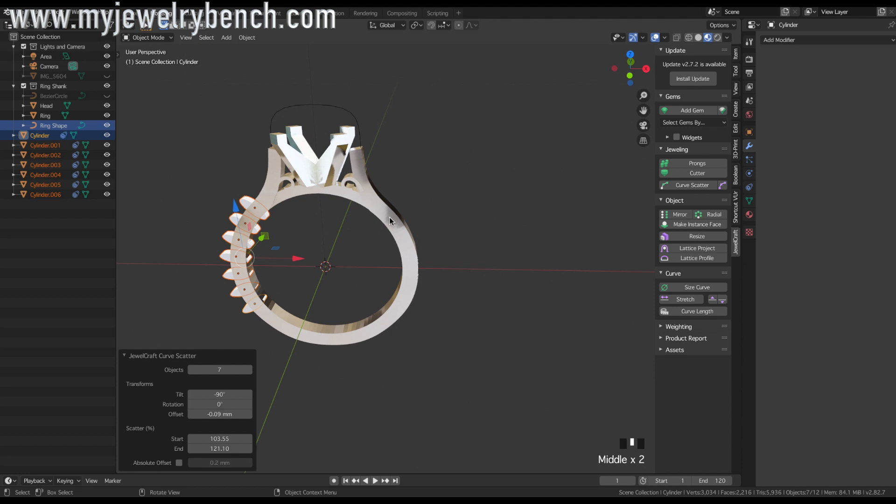
{"action": "key", "text": "ctrl+z"}
Apply Rotation & Scale to the cylinder and to the Ring Shape curve.
{"action": "left_click", "coordinate": [327, 266]}
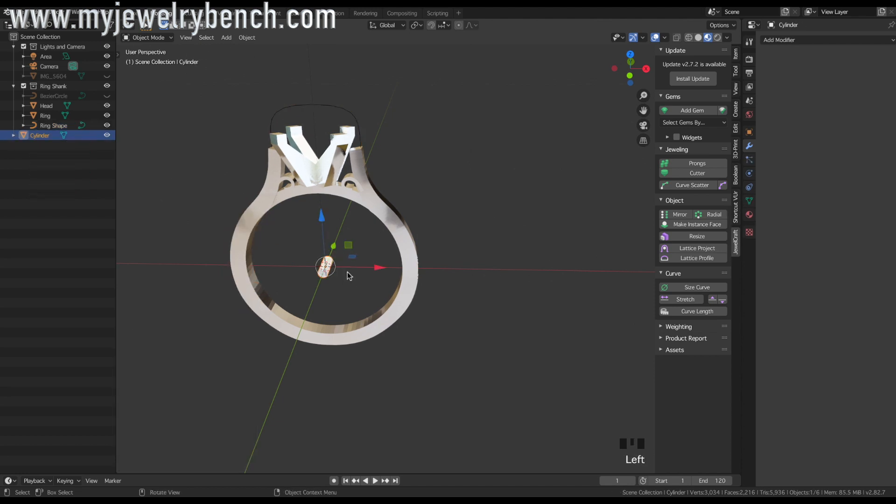
{"action": "key", "text": "ctrl+a"}
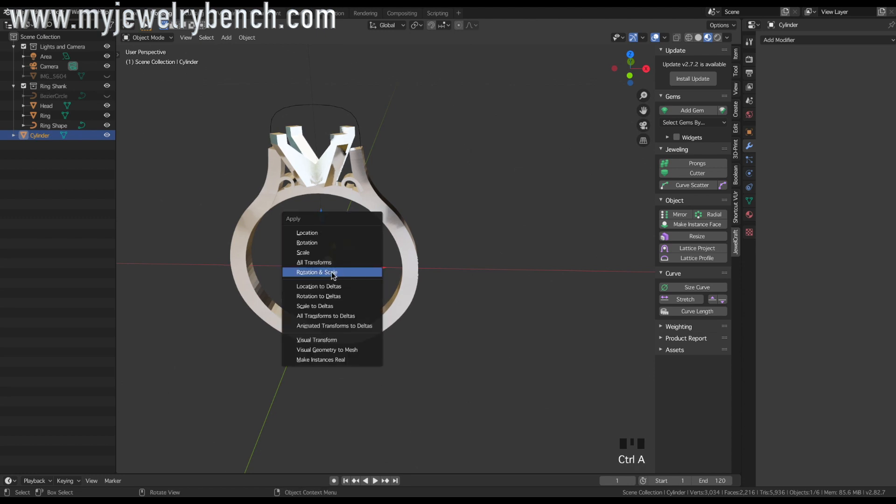
{"action": "left_click", "coordinate": [332, 274]}
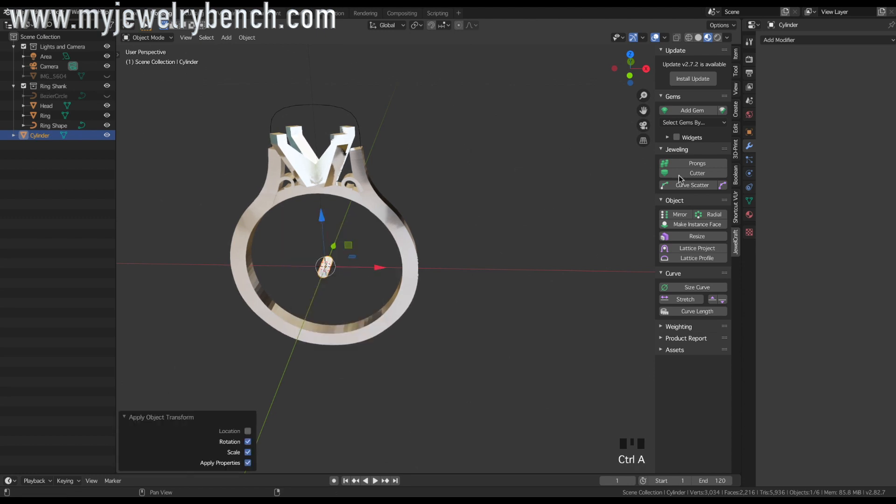
{"action": "left_click", "coordinate": [346, 114]}
{"action": "key", "text": "ctrl+a"}
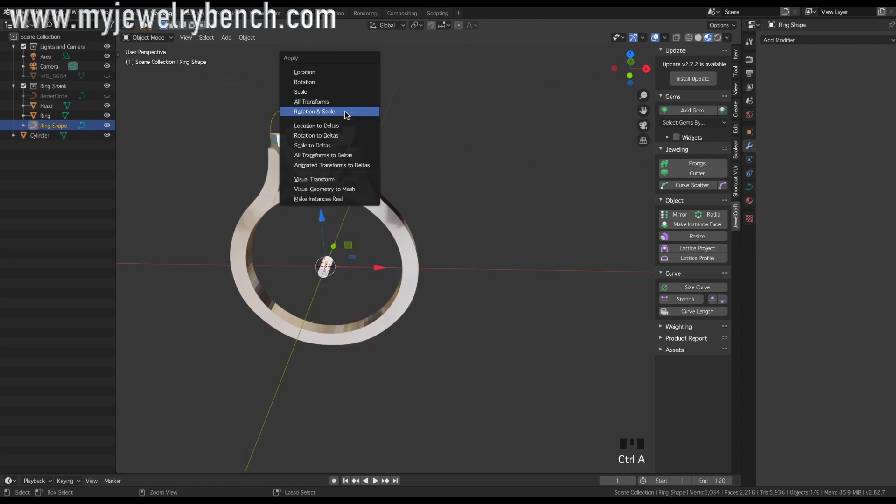
{"action": "left_click", "coordinate": [347, 116]}
Distribute the cylinder along the Ring Shape curve with JewelCraft's Curve Scatter.
{"action": "left_click", "coordinate": [324, 265]}
{"action": "left_click", "coordinate": [327, 104]}
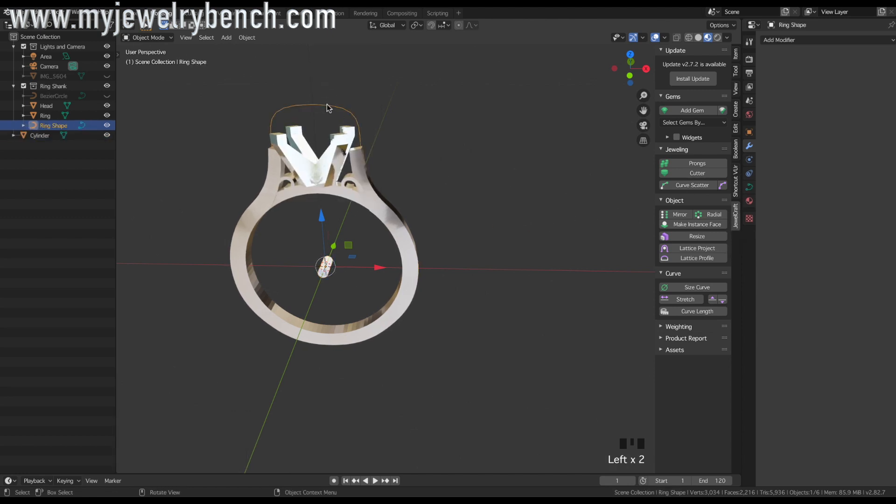
{"action": "left_click", "coordinate": [700, 187]}
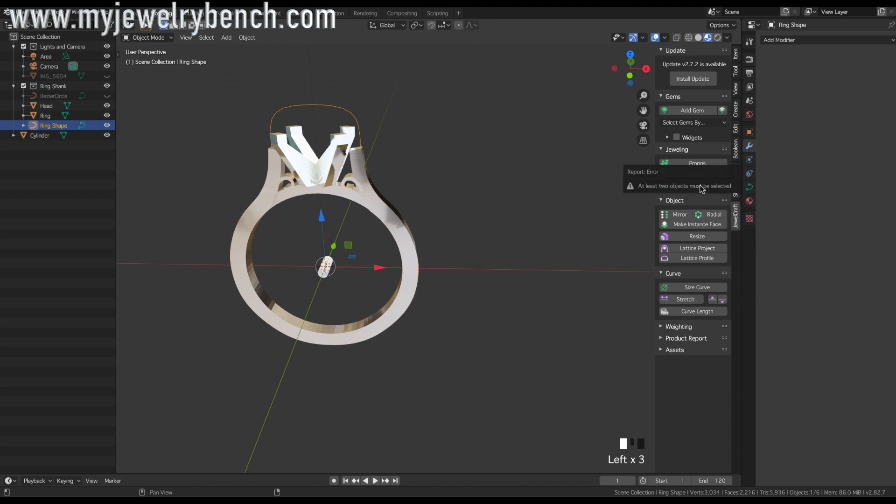
{"action": "left_click", "coordinate": [350, 275]}
{"action": "left_click", "coordinate": [332, 274]}
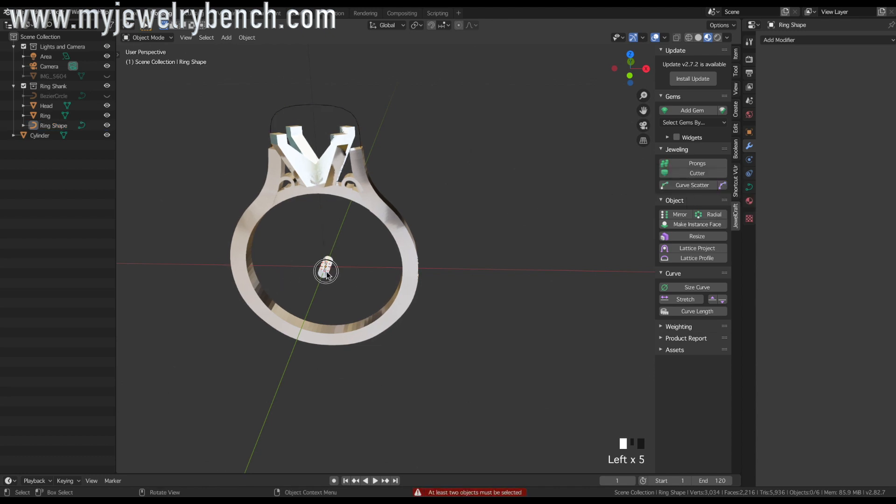
{"action": "left_click", "coordinate": [336, 110], "text": "shift"}
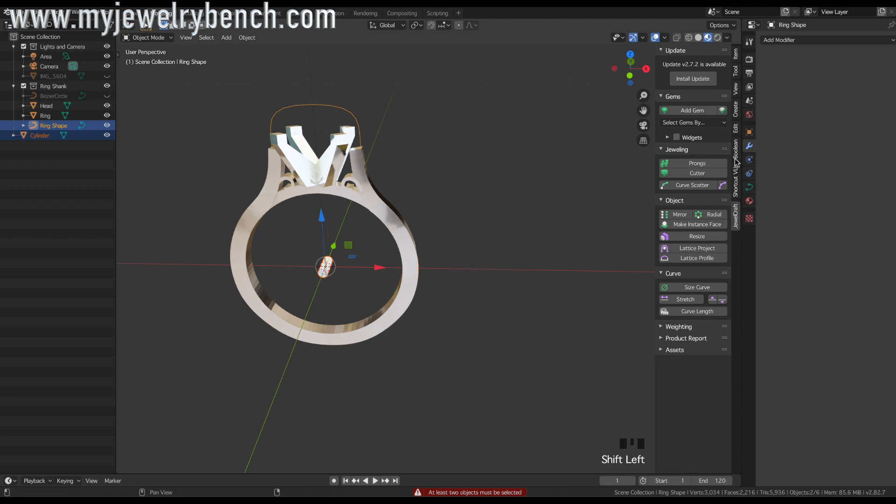
{"action": "left_click", "coordinate": [693, 186]}
{"action": "mouse_move", "coordinate": [444, 199]}
{"action": "middle_mouse_down"}
{"action": "mouse_move", "coordinate": [465, 195]}
{"action": "mouse_move", "coordinate": [443, 204]}
{"action": "middle_mouse_up"}
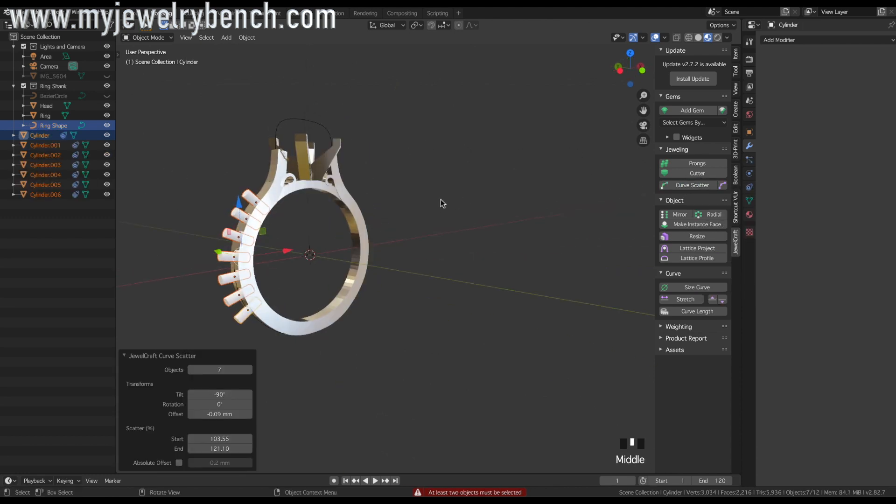
Set the scattered cylinders' tilt to 0° and their scatter range to start 115.60% and end 128.80%.
{"action": "left_click", "coordinate": [227, 397]}
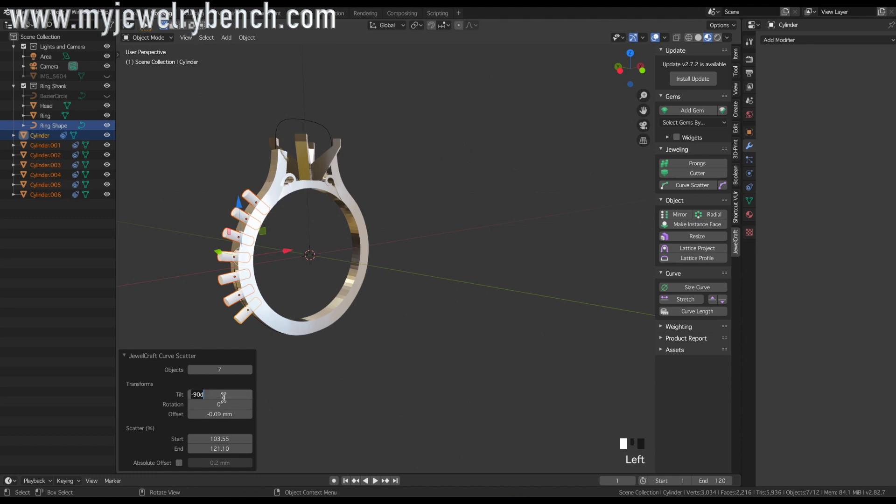
{"action": "type", "text": "0"}
{"action": "key", "text": "Return"}
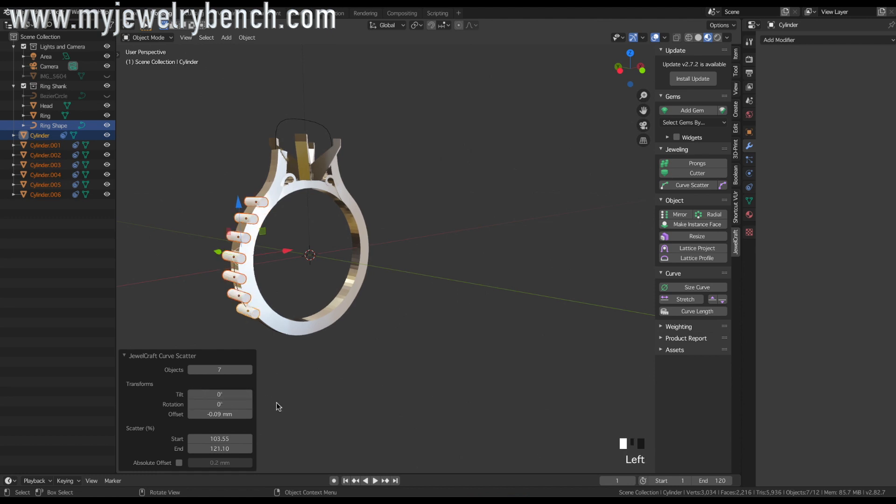
{"action": "middle_click_drag", "start_coordinate": [321, 215], "coordinate": [326, 243]}
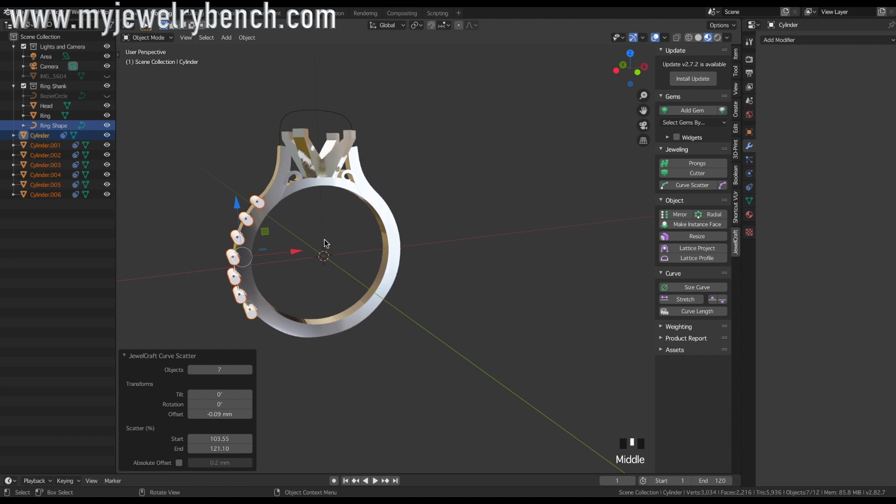
{"action": "left_click_drag", "start_coordinate": [212, 441], "coordinate": [235, 438]}
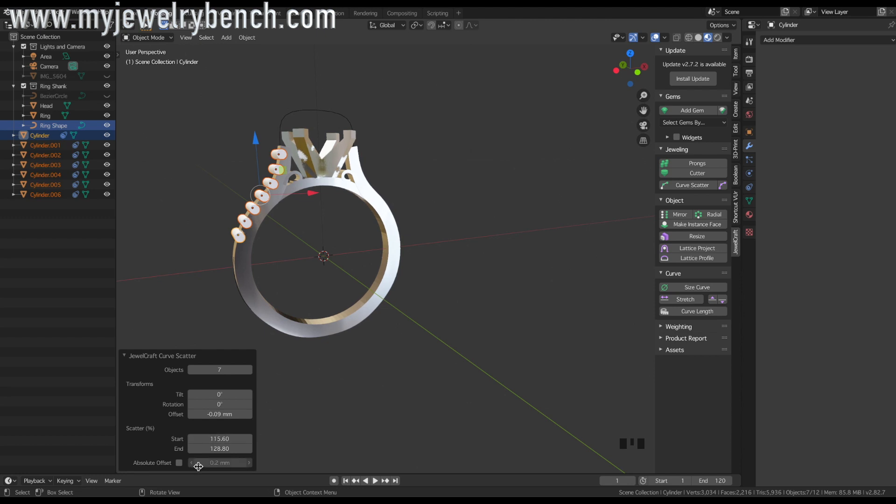
Try spacing the scattered cylinders with an Absolute Offset of 0.6 mm and a start of 98.45%, and turn the absolute offset off.
{"action": "left_click", "coordinate": [179, 463]}
{"action": "left_click", "coordinate": [233, 463]}
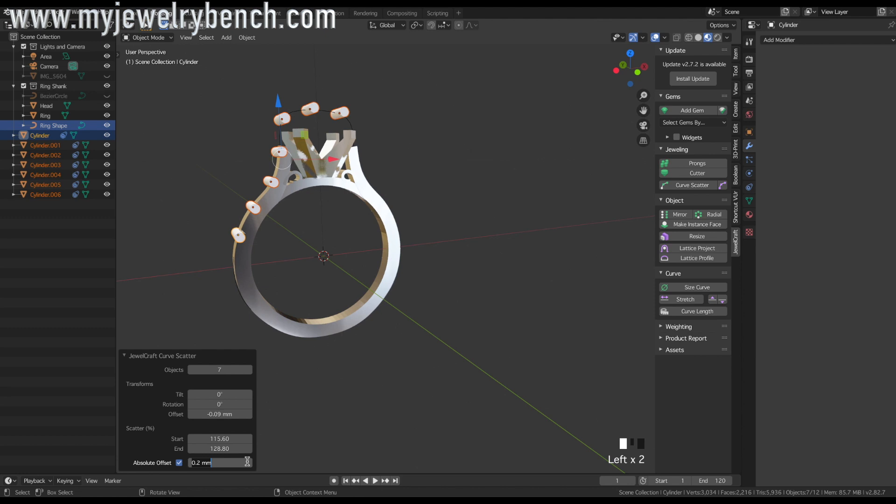
{"action": "key", "text": "BackSpace"}
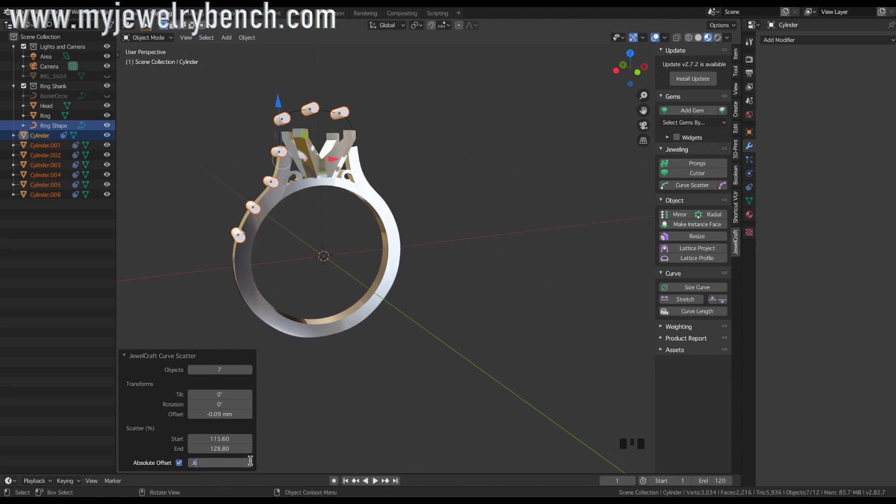
{"action": "key", "text": "Return"}
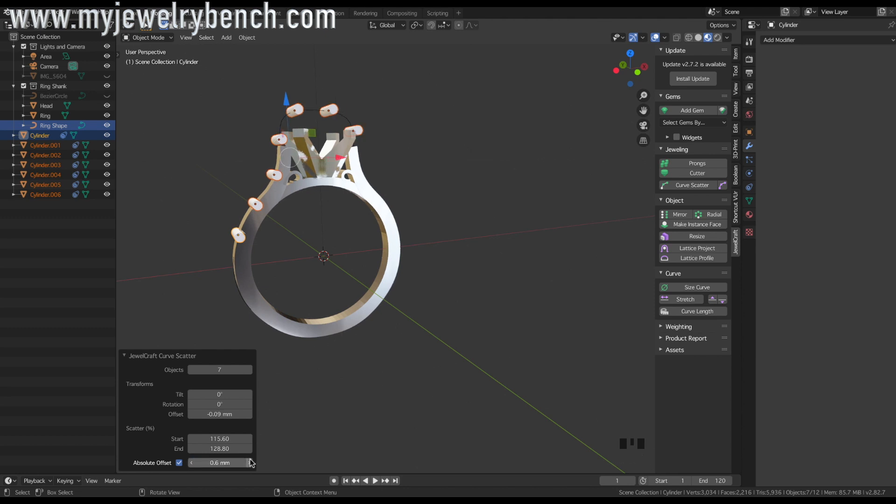
{"action": "left_click", "coordinate": [219, 439]}
{"action": "left_click_drag", "start_coordinate": [219, 439], "coordinate": [186, 439]}
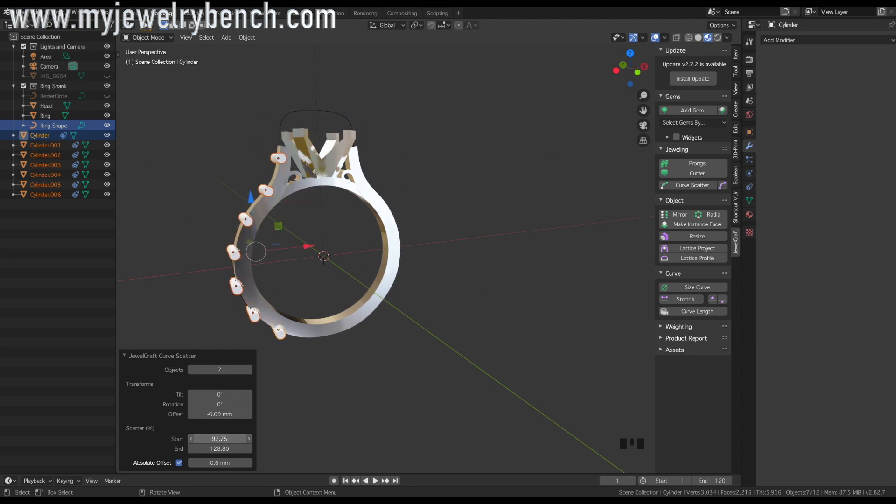
{"action": "left_click", "coordinate": [191, 464]}
{"action": "left_click", "coordinate": [179, 463]}
{"action": "left_click", "coordinate": [179, 463]}
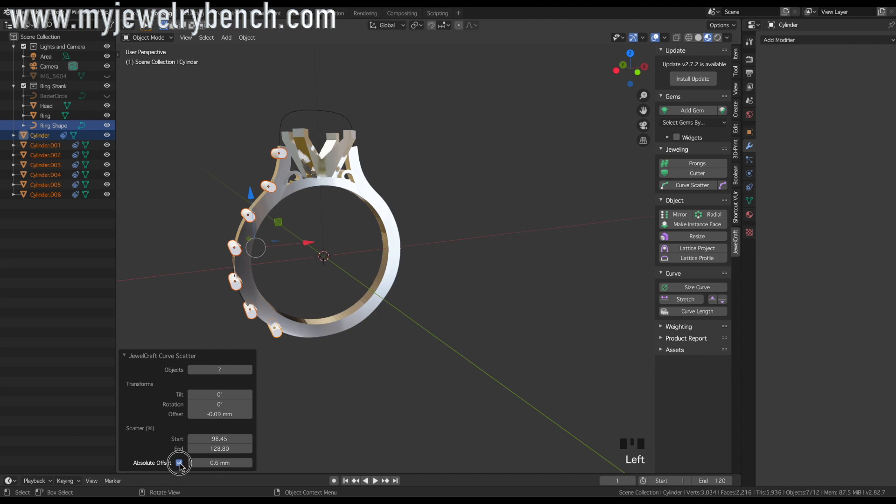
Set the curve scatter to 9 objects from 111.90% to 128.80% with a 0.04 mm offset, lining one shoulder of the shank.
{"action": "left_click_drag", "start_coordinate": [219, 449], "coordinate": [217, 449]}
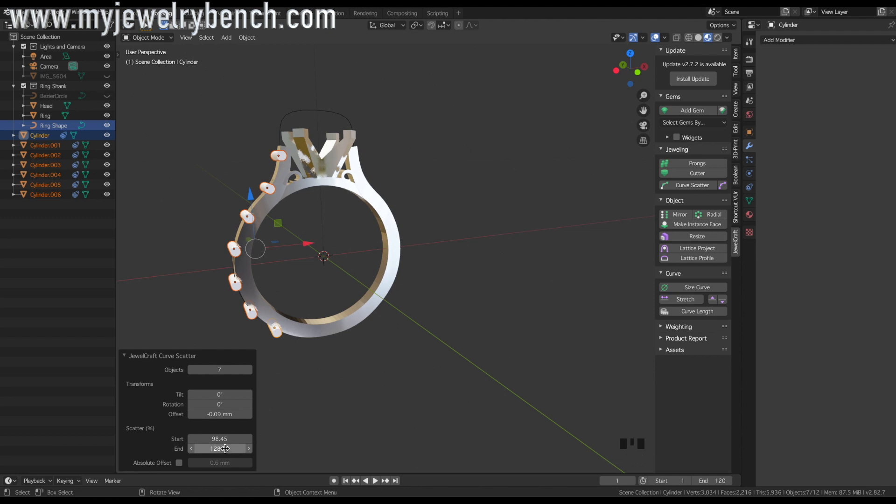
{"action": "key", "text": "KP_1"}
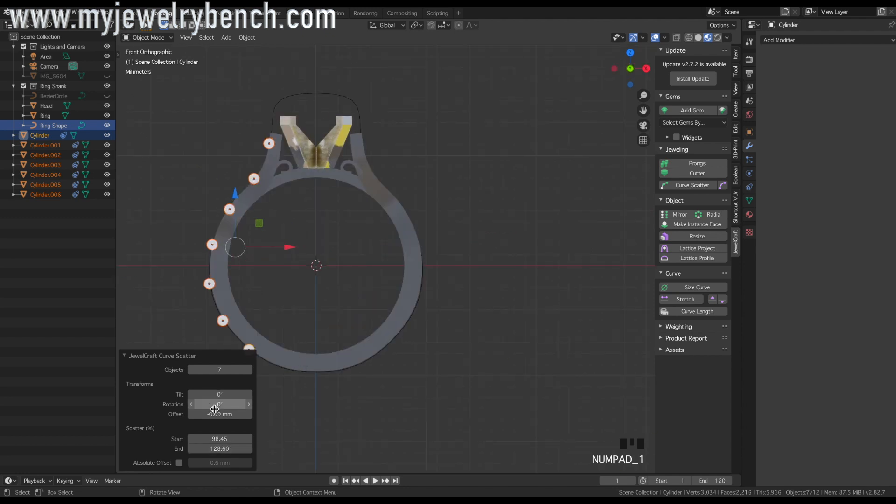
{"action": "left_click_drag", "start_coordinate": [225, 443], "coordinate": [244, 443]}
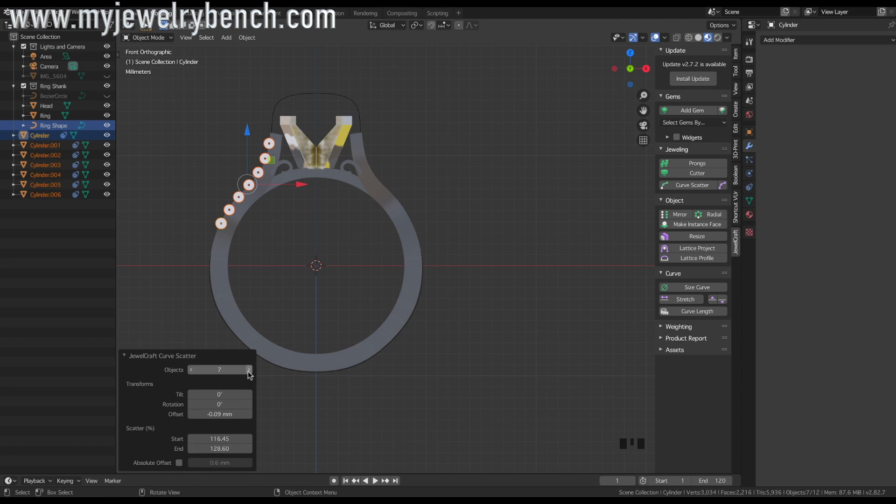
{"action": "left_click", "coordinate": [249, 370]}
{"action": "left_click", "coordinate": [249, 369]}
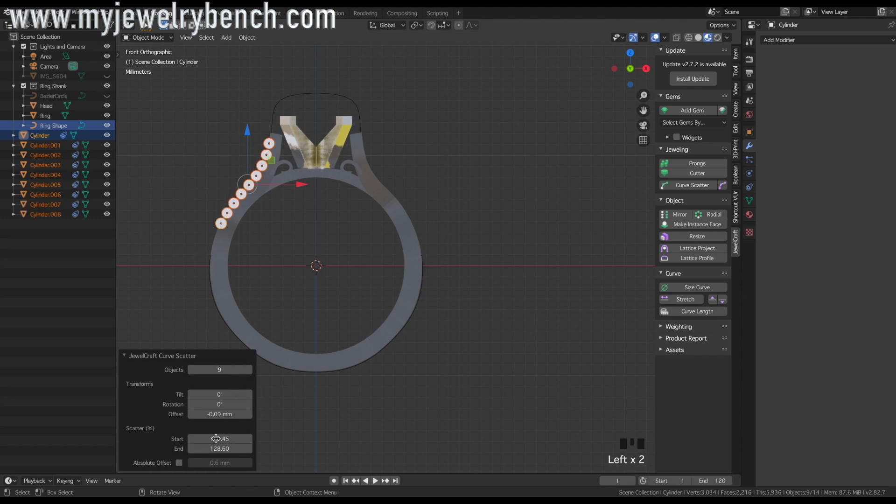
{"action": "left_click_drag", "start_coordinate": [219, 448], "coordinate": [213, 439]}
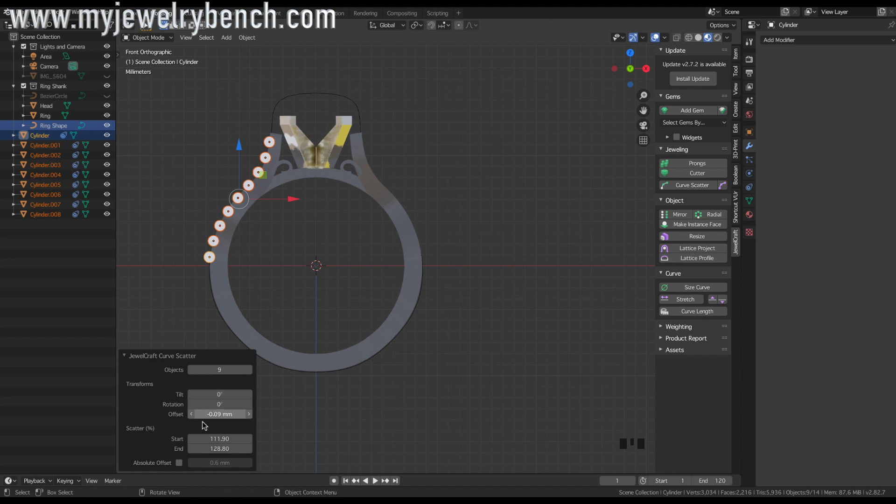
{"action": "left_click_drag", "start_coordinate": [211, 414], "coordinate": [228, 415]}
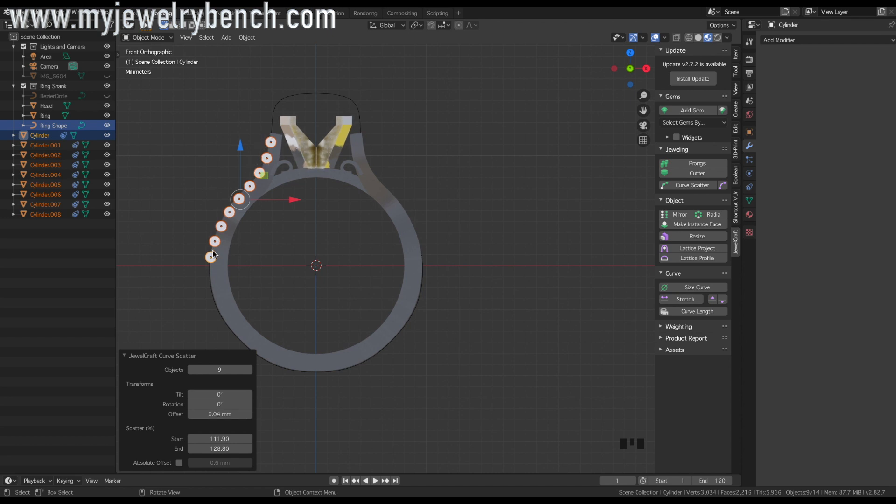
{"action": "middle_click_drag", "start_coordinate": [222, 146], "coordinate": [296, 178]}
{"action": "key", "text": "KP_1"}
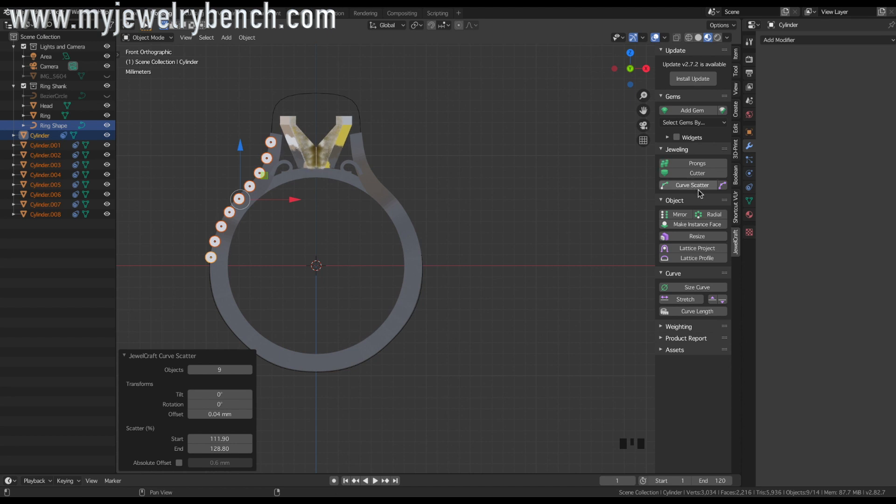
Mirror the nine scattered cylinders across the X axis with JewelCraft Mirror, and clear the selection.
{"action": "left_click", "coordinate": [680, 215]}
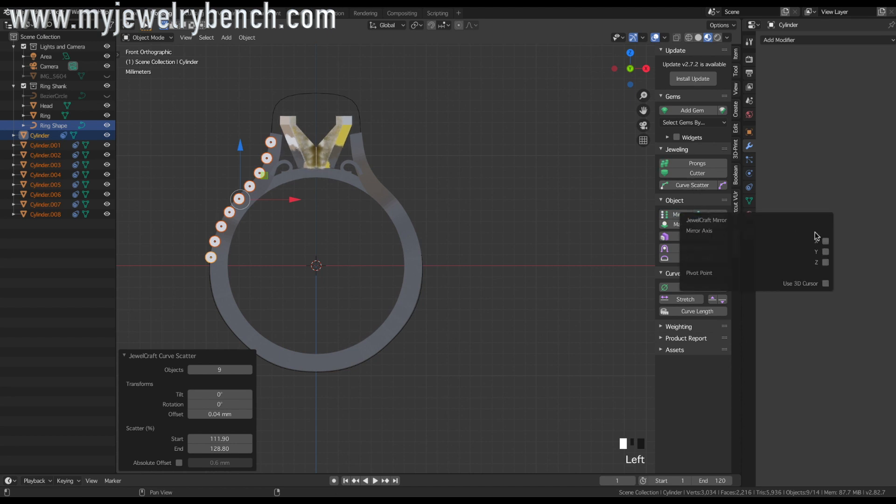
{"action": "left_click", "coordinate": [826, 241]}
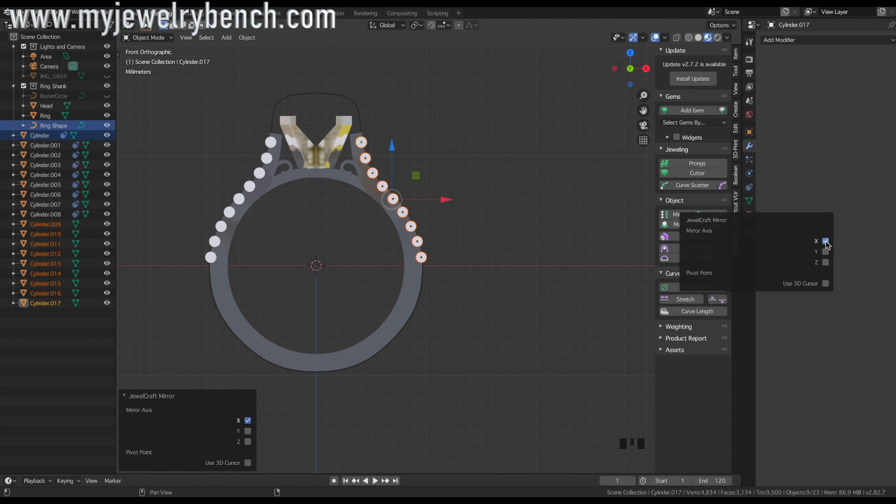
{"action": "left_click", "coordinate": [405, 121]}
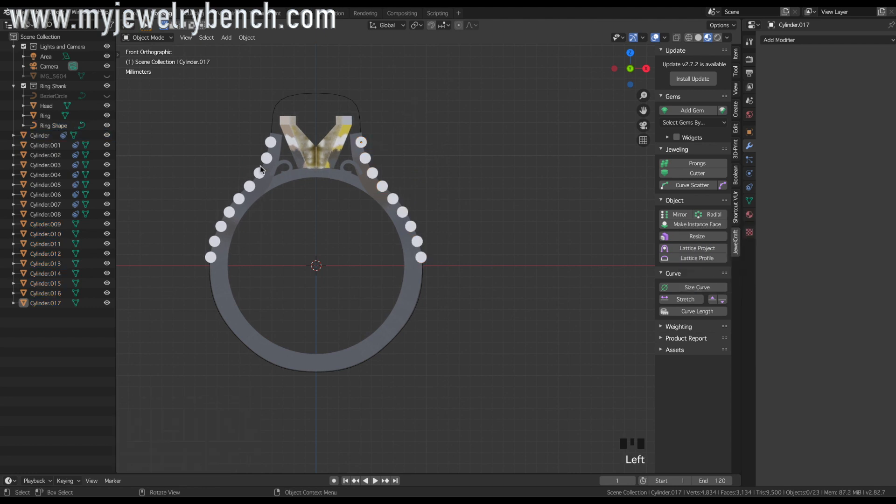
Cut the nine original scattered cylinders out of the Ring with a Bool Tool Auto Boolean Difference.
{"action": "left_click", "coordinate": [271, 143]}
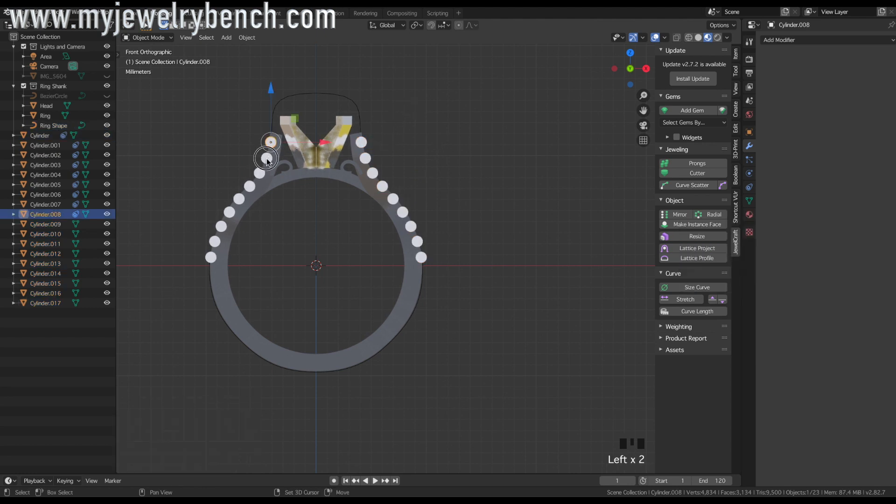
{"action": "left_click", "coordinate": [267, 158], "text": "shift"}
{"action": "left_click", "coordinate": [260, 174], "text": "shift"}
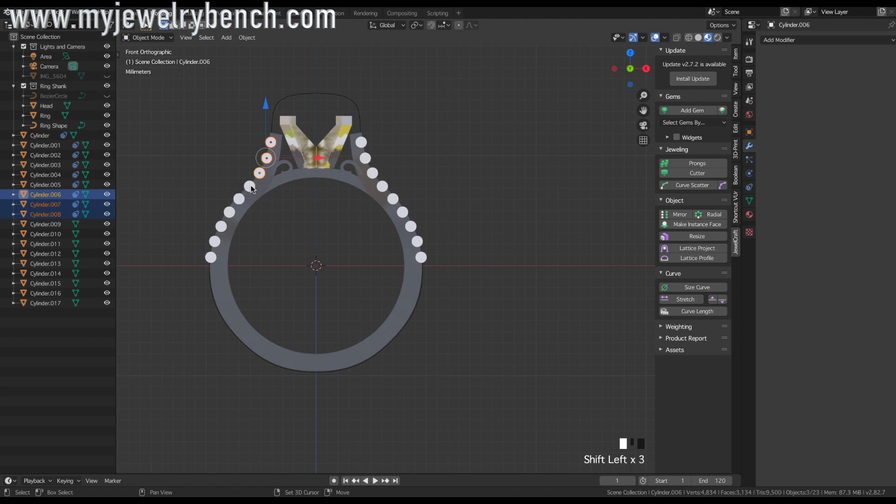
{"action": "left_click", "coordinate": [250, 185], "text": "shift"}
{"action": "left_click", "coordinate": [239, 198], "text": "shift"}
{"action": "left_click", "coordinate": [229, 213], "text": "shift"}
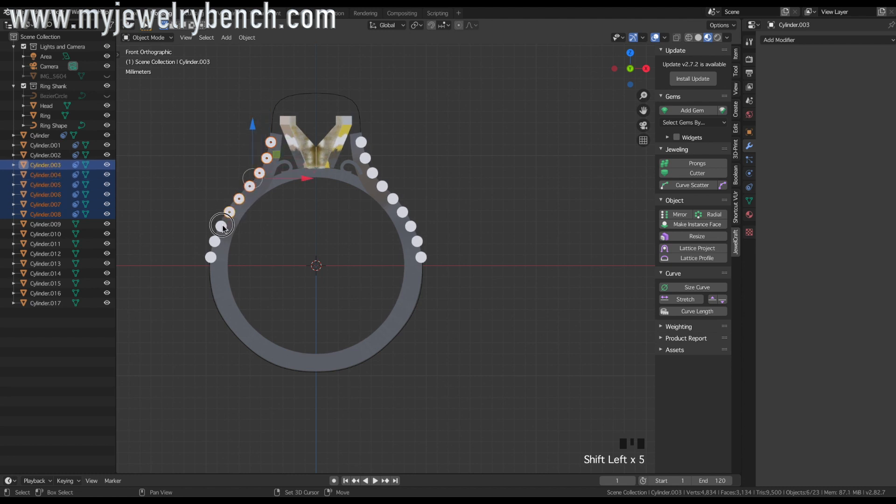
{"action": "left_click", "coordinate": [221, 226], "text": "shift"}
{"action": "left_click", "coordinate": [211, 257], "text": "shift"}
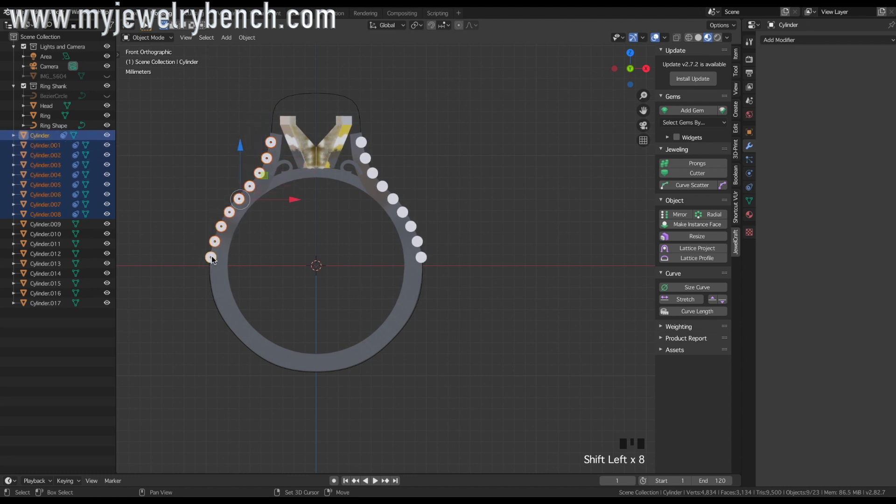
{"action": "middle_click_drag", "start_coordinate": [211, 258], "coordinate": [329, 147]}
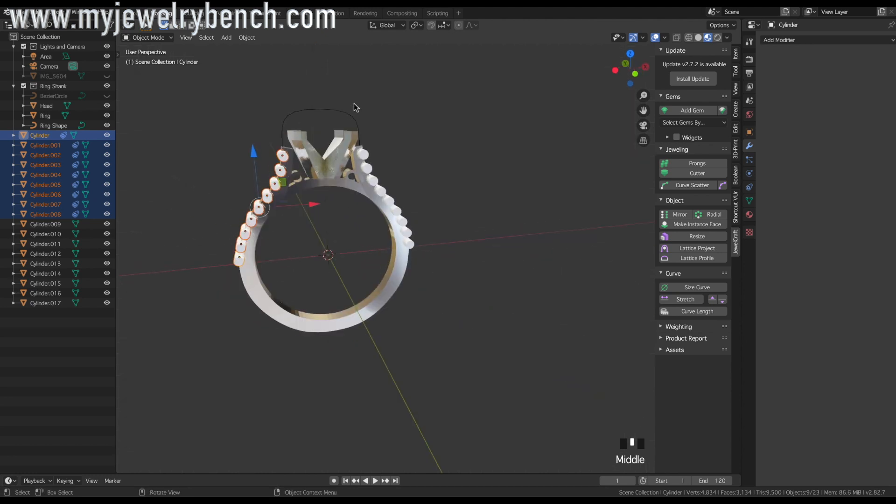
{"action": "left_click", "coordinate": [252, 273], "text": "shift"}
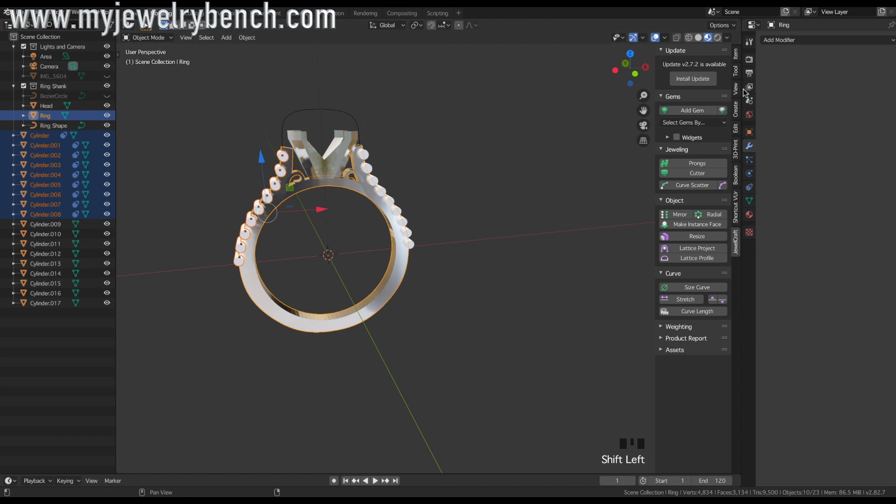
{"action": "left_click", "coordinate": [736, 178]}
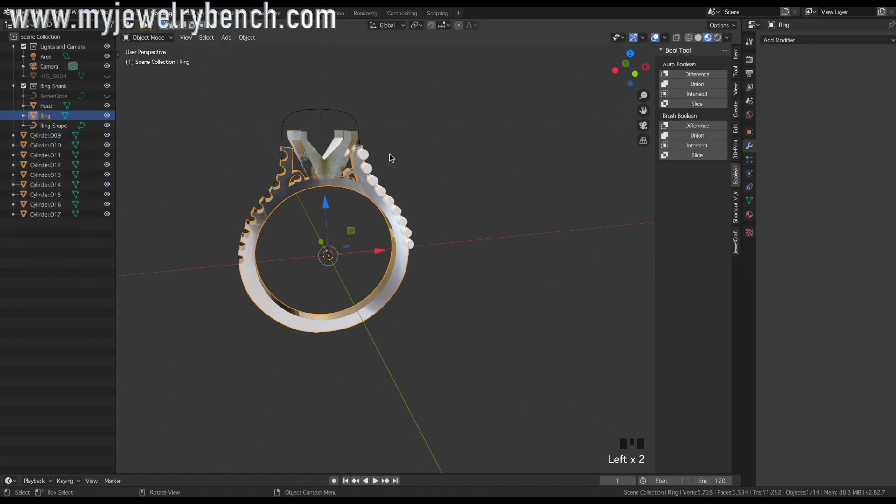
Cut the nine mirrored cylinders on the other shoulder out of the Ring with a Bool Tool Auto Boolean Difference.
{"action": "middle_click_drag", "start_coordinate": [288, 173], "coordinate": [268, 160]}
{"action": "left_click", "coordinate": [364, 156]}
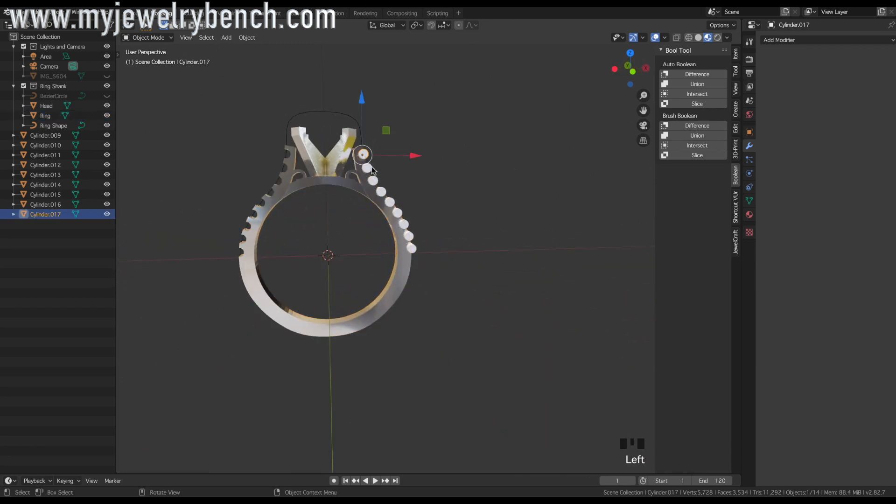
{"action": "left_click", "coordinate": [371, 170], "text": "shift"}
{"action": "left_click", "coordinate": [374, 180], "text": "shift"}
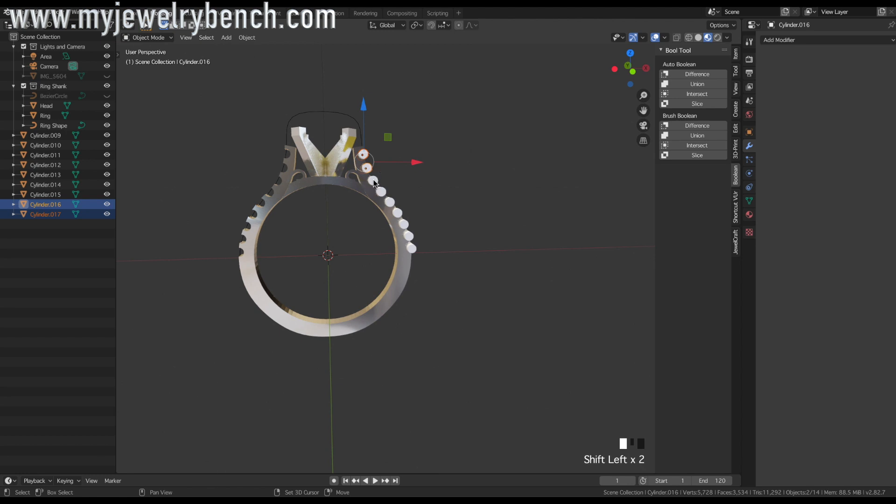
{"action": "left_click", "coordinate": [382, 192], "text": "shift"}
{"action": "left_click", "coordinate": [391, 204], "text": "shift"}
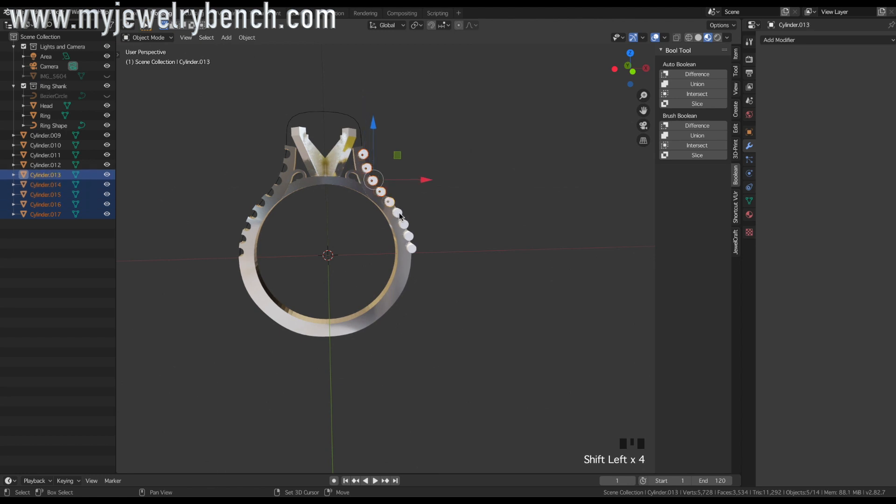
{"action": "left_click", "coordinate": [399, 213], "text": "shift"}
{"action": "left_click", "coordinate": [405, 224], "text": "shift"}
{"action": "left_click", "coordinate": [409, 236], "text": "shift"}
{"action": "left_click", "coordinate": [412, 248], "text": "shift"}
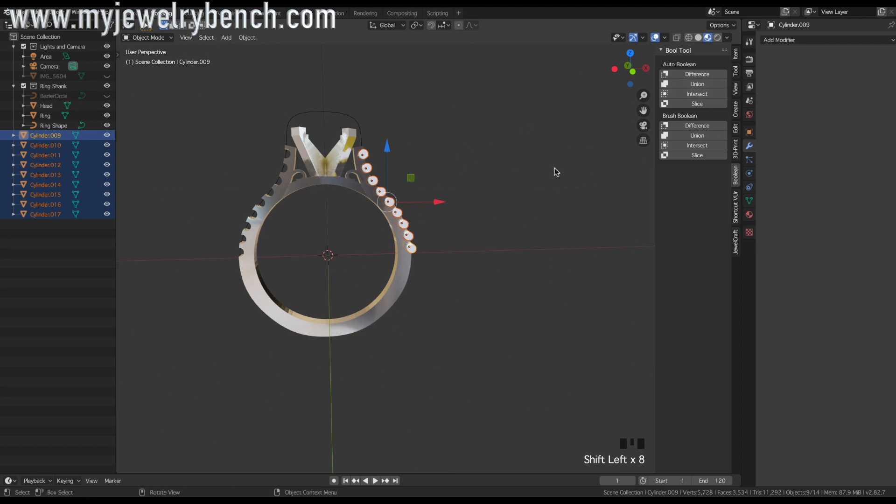
{"action": "left_click", "coordinate": [396, 278], "text": "shift"}
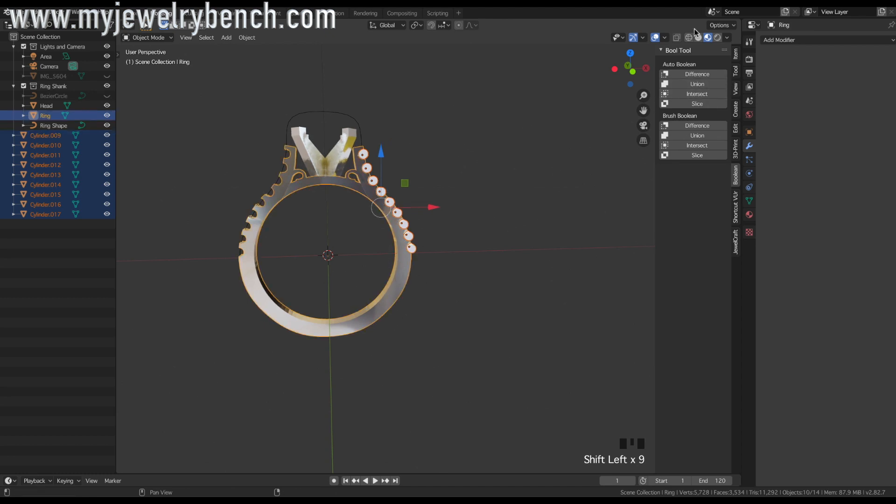
{"action": "left_click", "coordinate": [697, 74]}
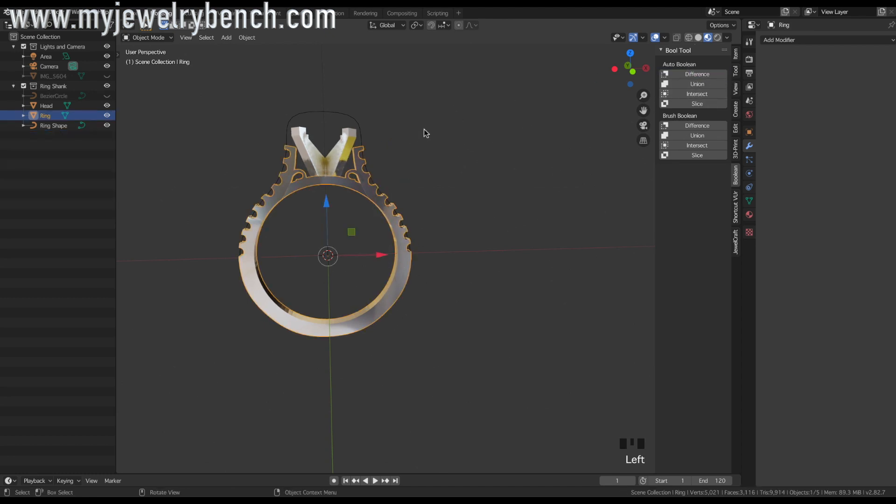
Add a mesh cylinder with a radius of 1.2 mm at the centre of the ring.
{"action": "key", "text": "KP_1"}
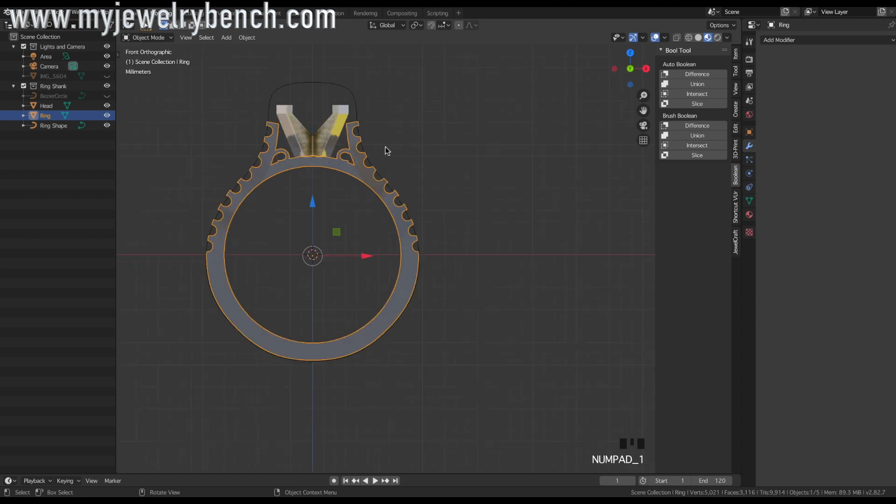
{"action": "middle_click_drag", "start_coordinate": [388, 192], "coordinate": [346, 145]}
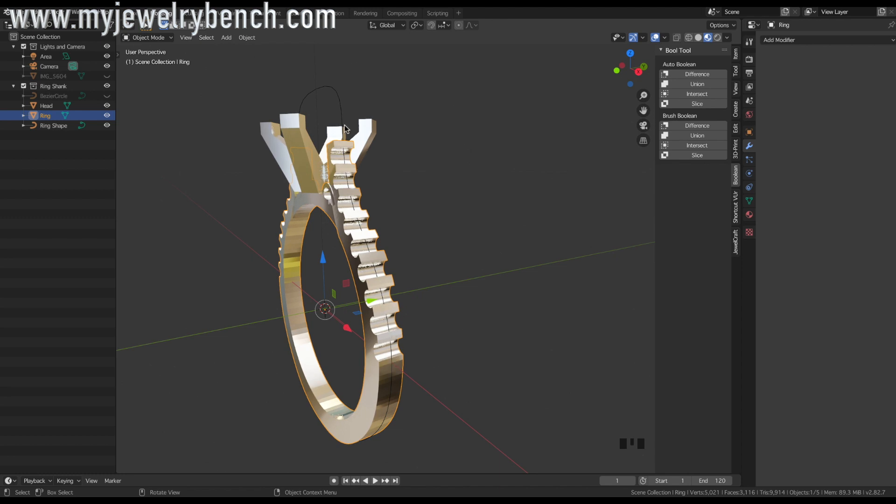
{"action": "middle_click_drag", "start_coordinate": [404, 138], "coordinate": [374, 189]}
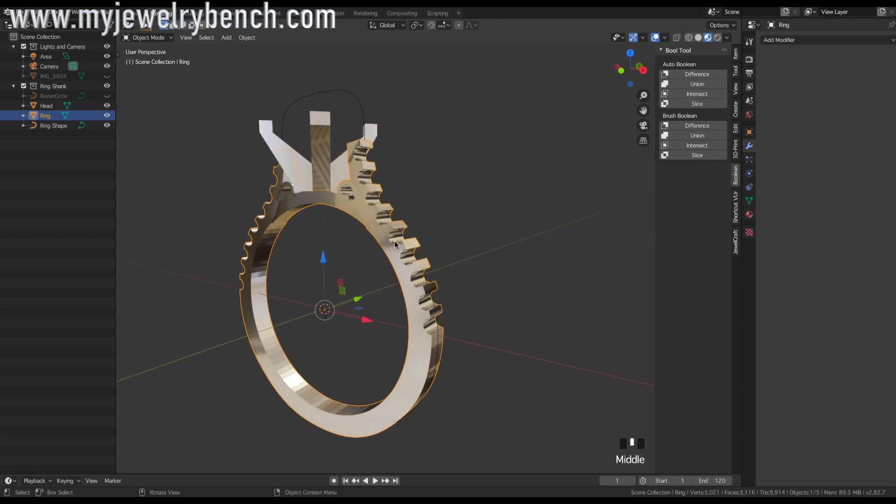
{"action": "scroll", "coordinate": [388, 260], "scroll_direction": "down", "scroll_amount": 3}
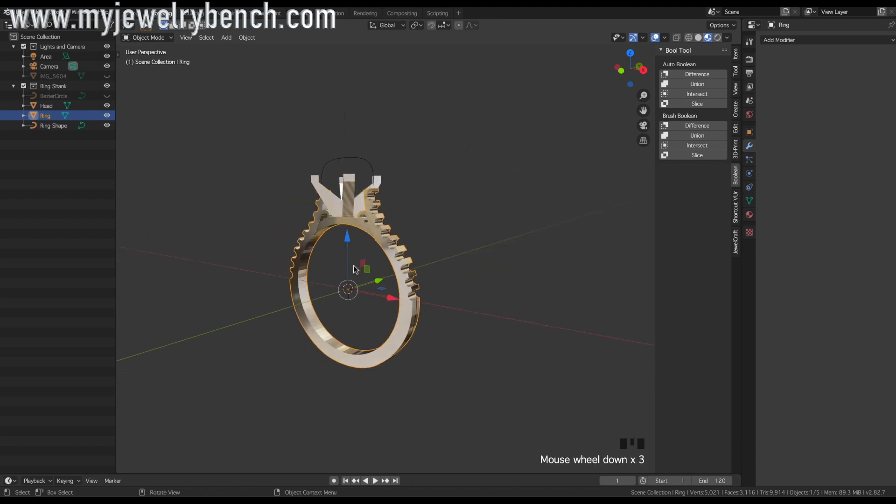
{"action": "key", "text": "shift+a"}
{"action": "mouse_move", "coordinate": [353, 270]}
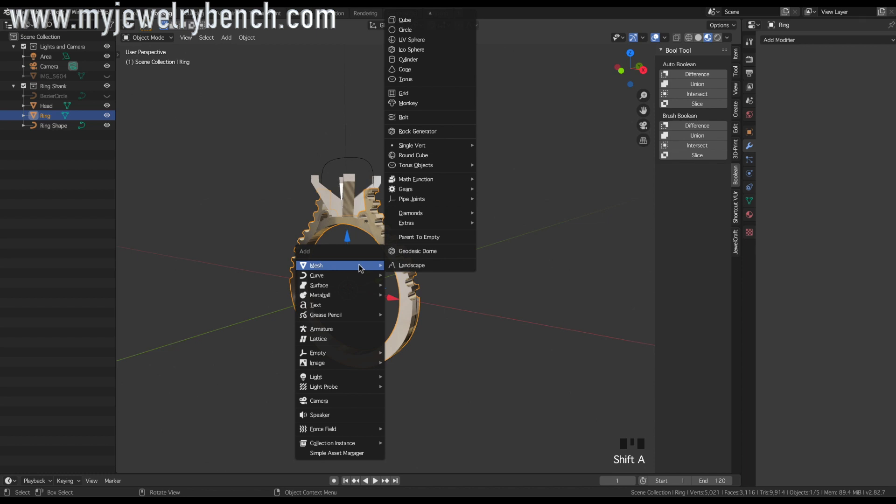
{"action": "left_click", "coordinate": [408, 61]}
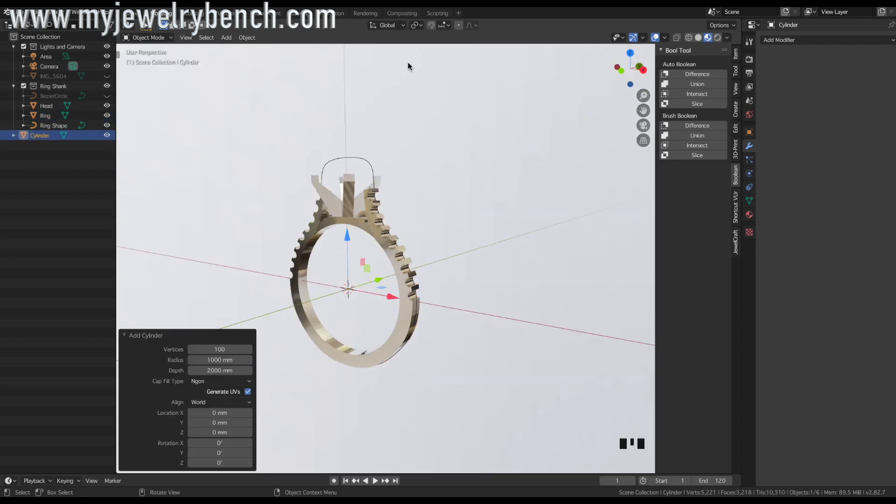
{"action": "left_click", "coordinate": [225, 360]}
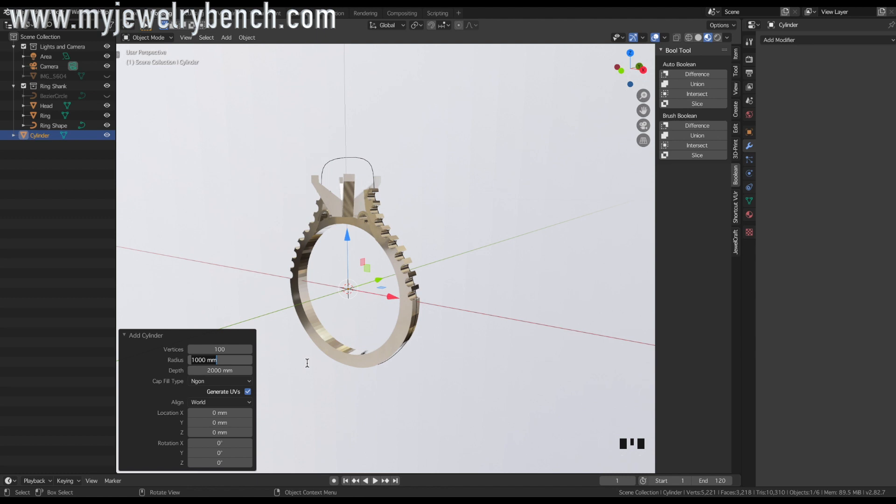
{"action": "type", "text": "1.2"}
{"action": "key", "text": "Return"}
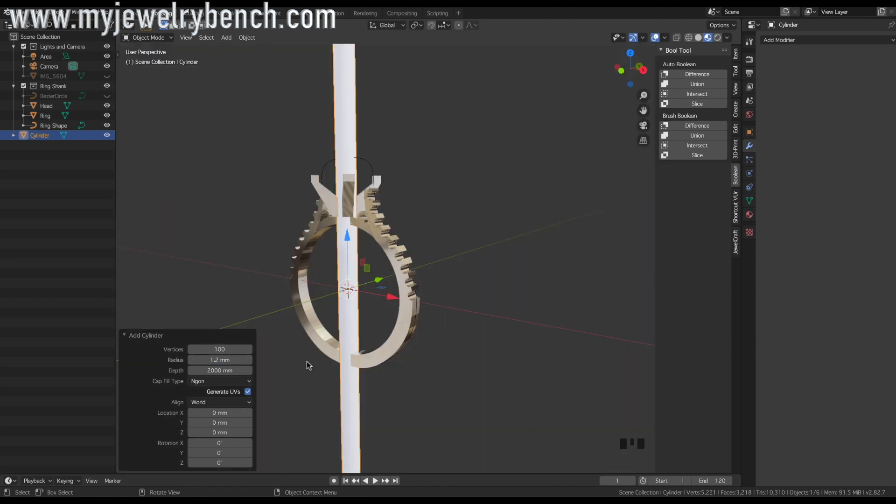
Divide the new cylinder along its length with 300 loop cuts, and return to Object Mode.
{"action": "key", "text": "Tab"}
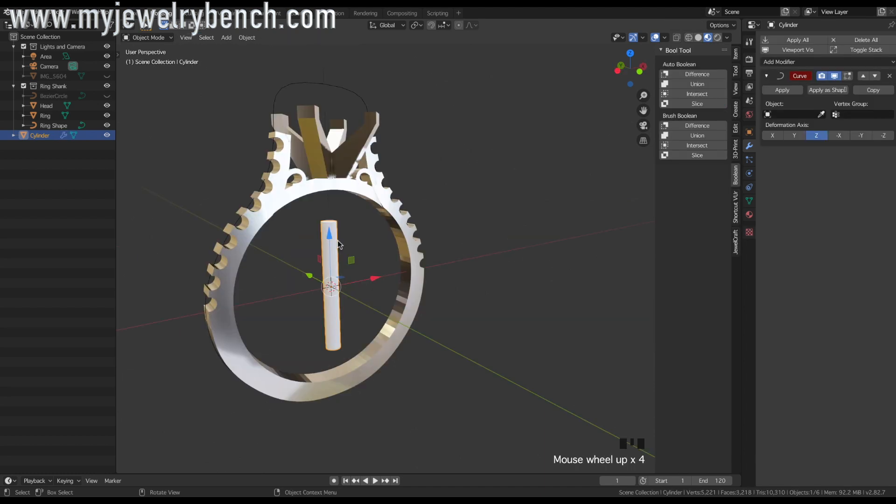
{"action": "key", "text": "Tab"}
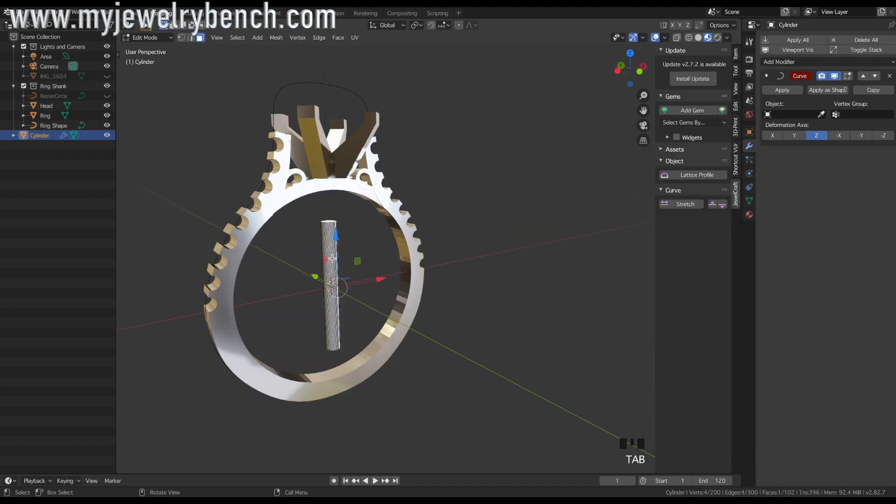
{"action": "middle_click_drag", "start_coordinate": [332, 287], "coordinate": [320, 284]}
{"action": "scroll", "coordinate": [336, 286], "scroll_direction": "up", "scroll_amount": 7}
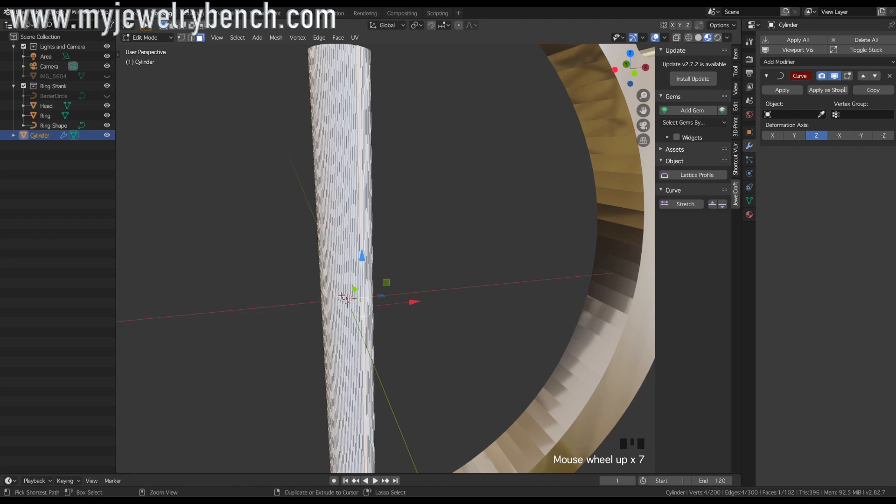
{"action": "key", "text": "ctrl+r"}
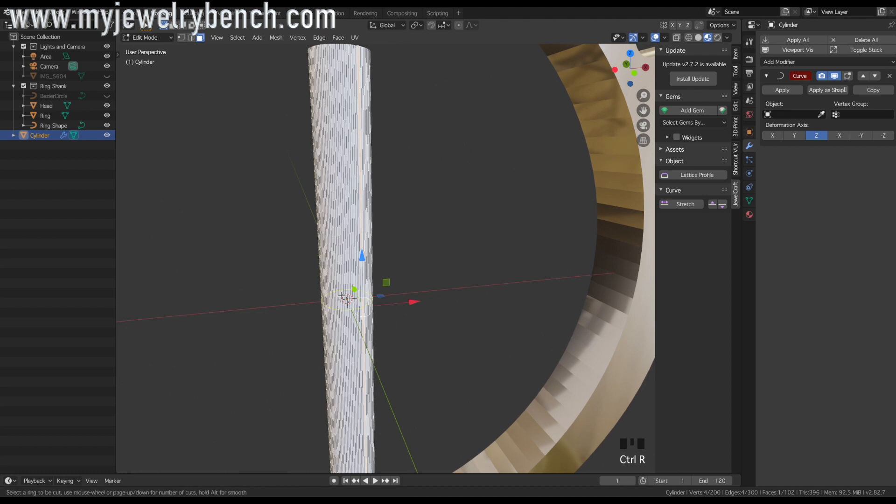
{"action": "type", "text": "300"}
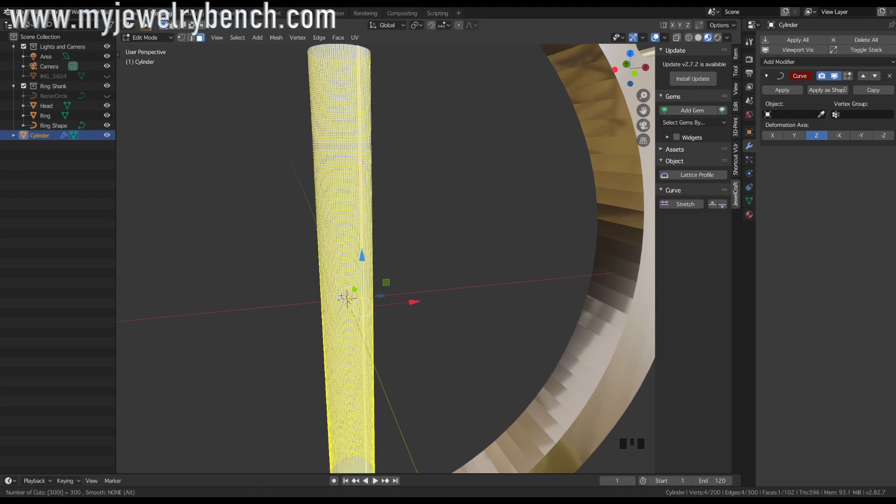
{"action": "left_click", "coordinate": [408, 212]}
{"action": "key", "text": "Tab"}
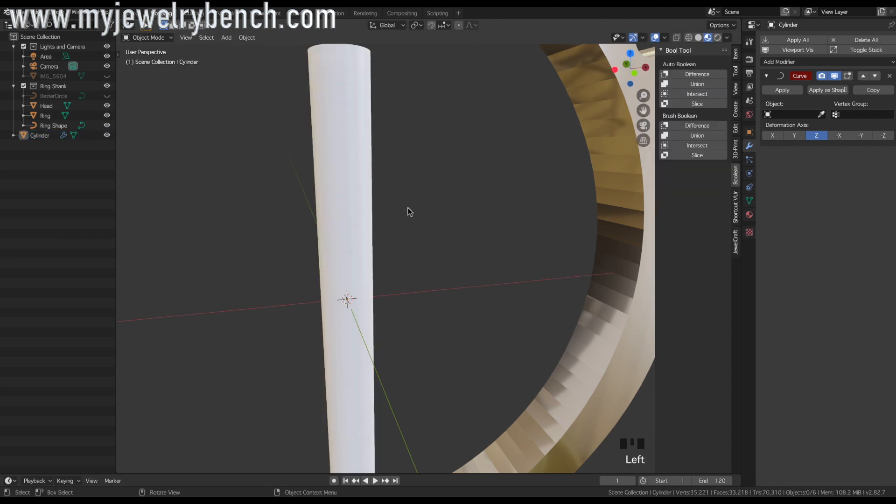
Save the model as a Blender file in the Blender Files folder.
{"action": "scroll", "coordinate": [428, 215], "scroll_direction": "down", "scroll_amount": 9}
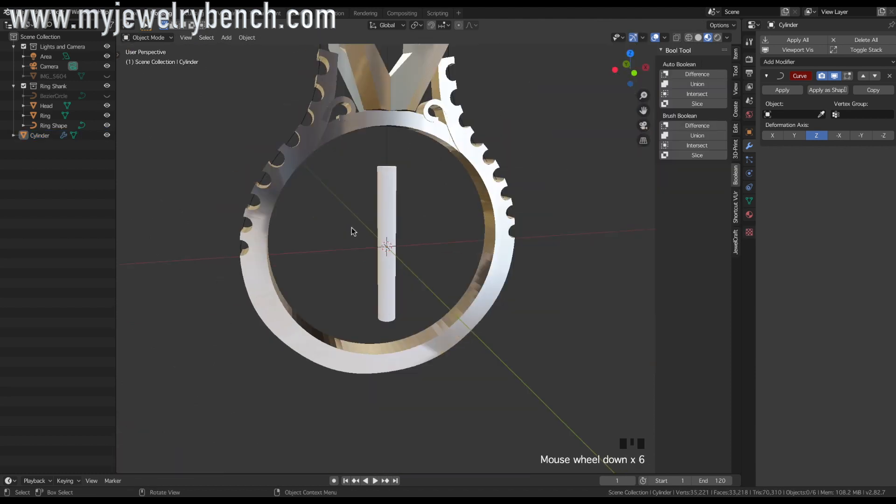
{"action": "left_click", "coordinate": [19, 12]}
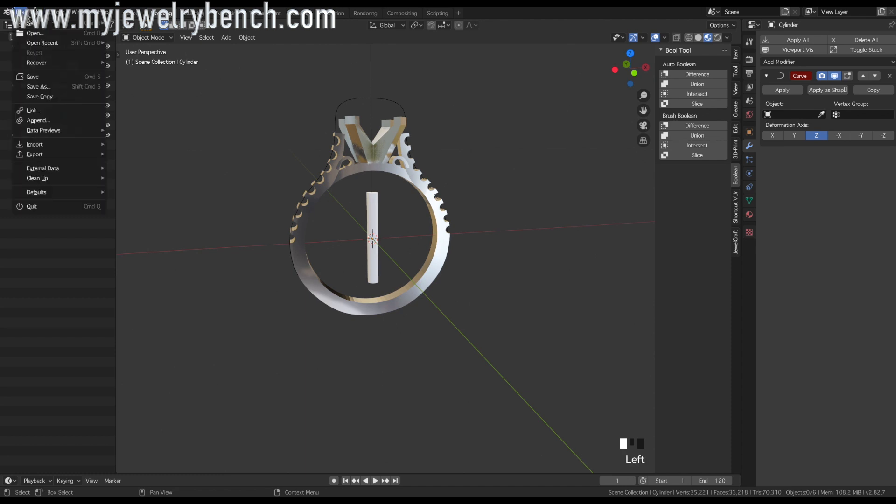
{"action": "left_click", "coordinate": [38, 87]}
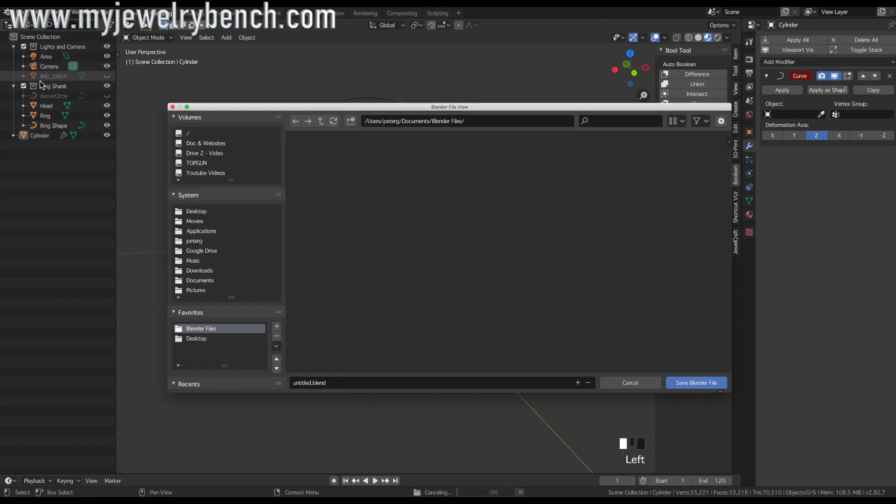
{"action": "left_click", "coordinate": [687, 383]}
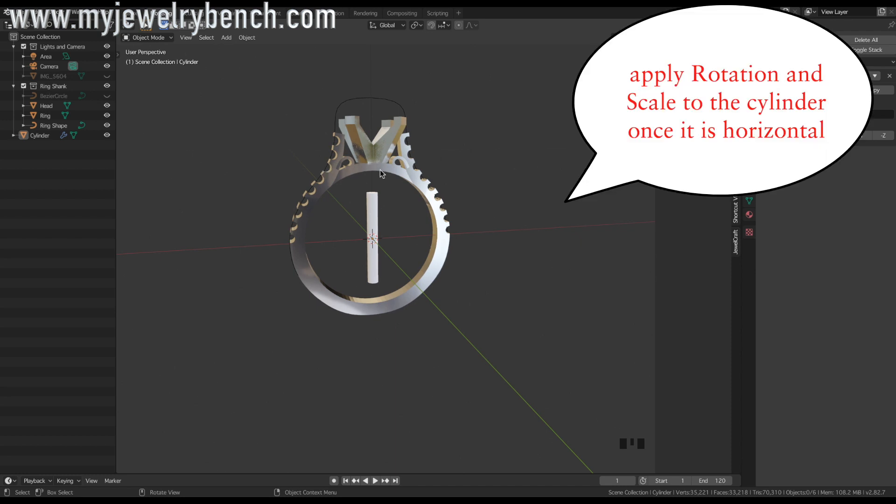
Set Ring Shape as the object of the cylinder's Curve modifier.
{"action": "left_click", "coordinate": [378, 215]}
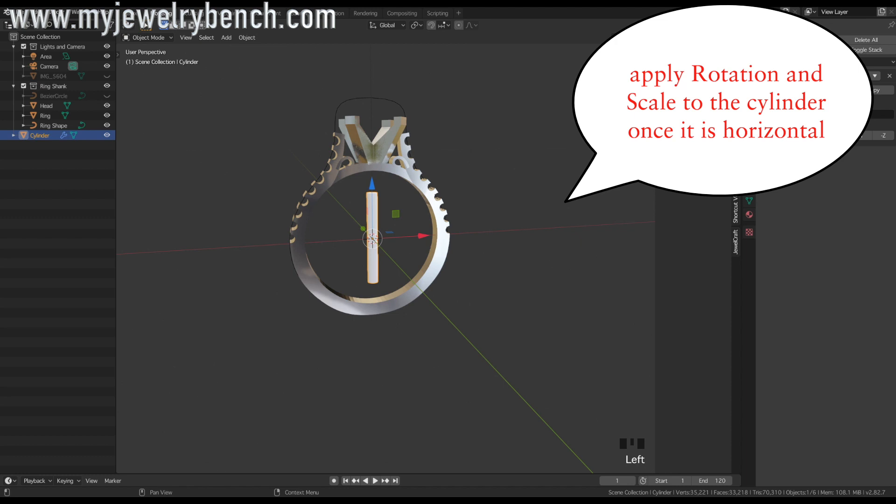
{"action": "left_click", "coordinate": [799, 114]}
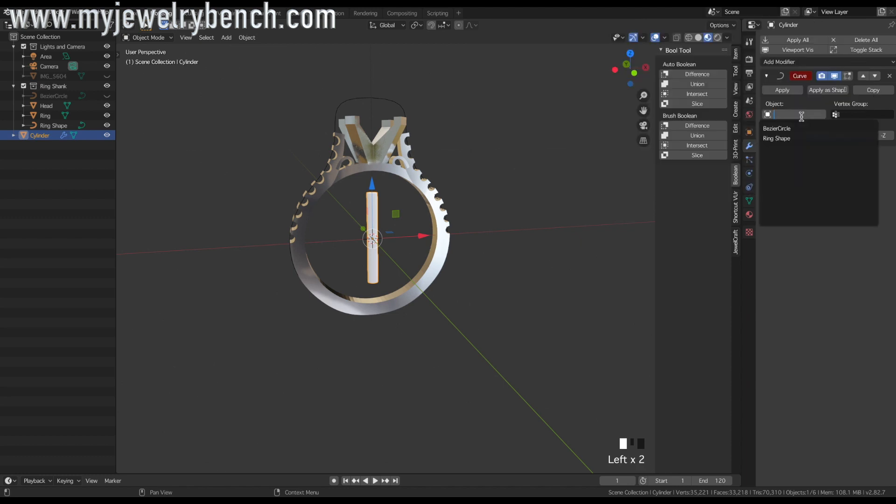
{"action": "left_click", "coordinate": [787, 138]}
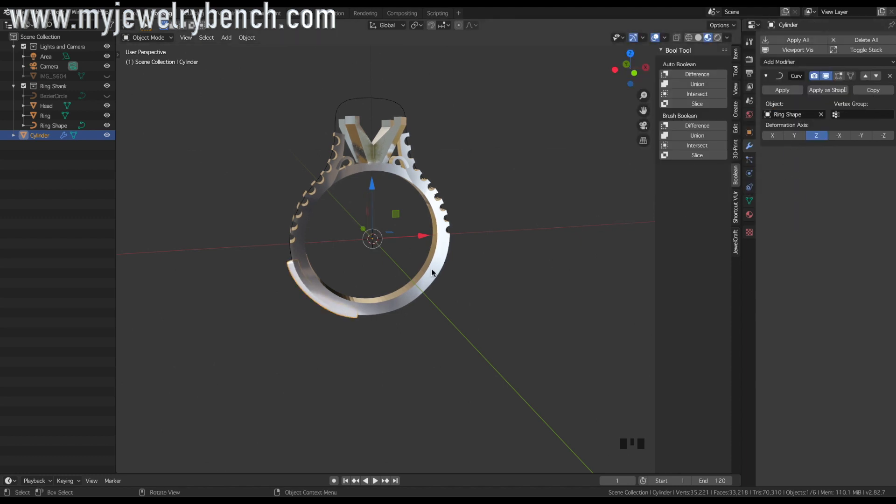
Move the cylinder -1.86 mm along X and 27.2 mm along Z to the curve's crest, and set its origin to the 3D cursor.
{"action": "mouse_move", "coordinate": [419, 239]}
{"action": "left_mouse_down"}
{"action": "mouse_move", "coordinate": [448, 225]}
{"action": "mouse_move", "coordinate": [403, 232]}
{"action": "mouse_move", "coordinate": [411, 234]}
{"action": "left_mouse_up"}
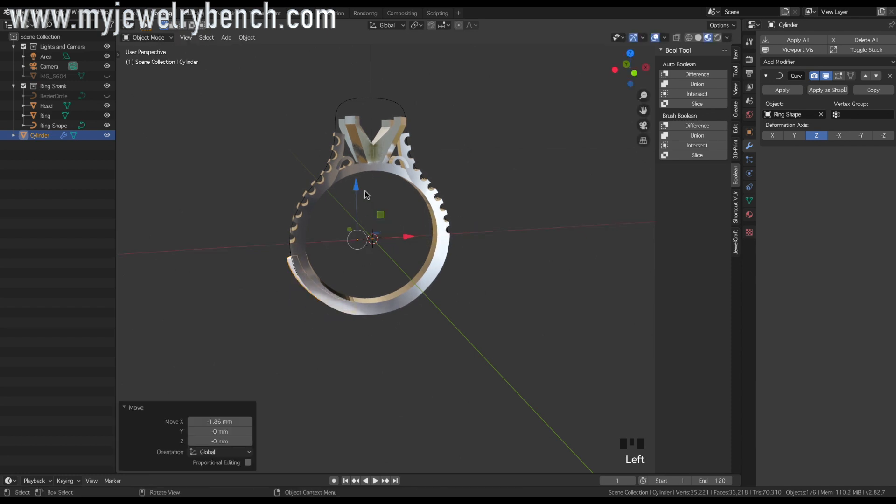
{"action": "left_click_drag", "start_coordinate": [356, 189], "coordinate": [324, 365]}
{"action": "key", "text": "KP_1"}
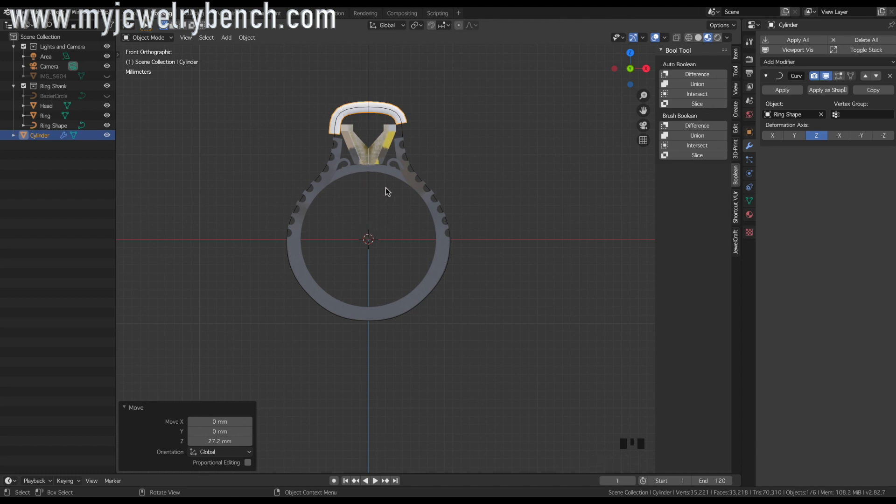
{"action": "right_click", "coordinate": [371, 108]}
{"action": "mouse_move", "coordinate": [371, 108]}
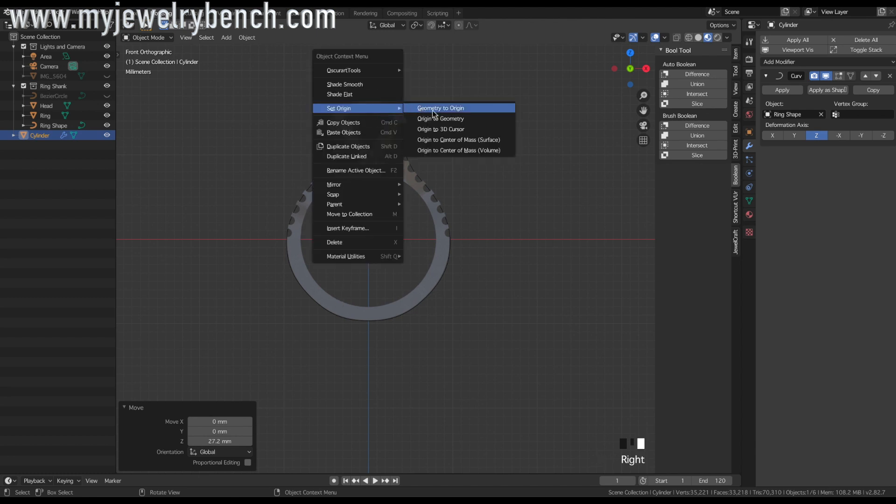
{"action": "left_click", "coordinate": [447, 129]}
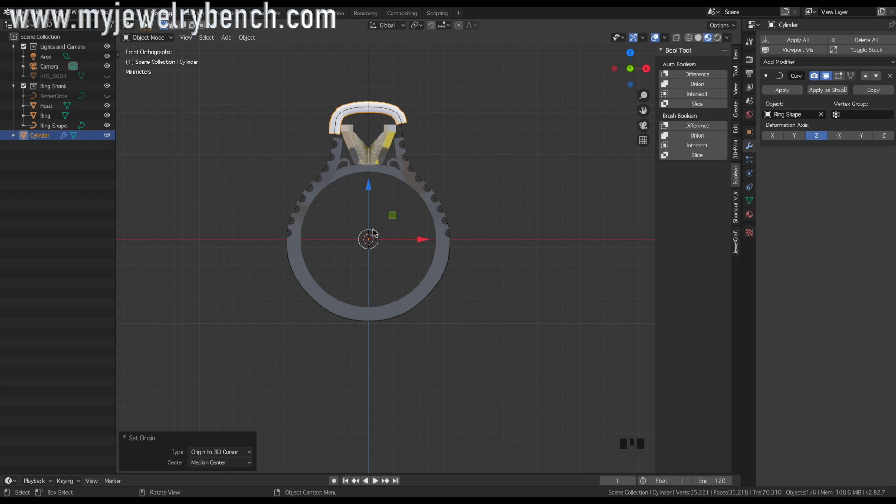
Move the curved cylinder 0.626 mm along X and 0.626 mm along Z, and scale it uniformly to 0.671.
{"action": "left_click_drag", "start_coordinate": [420, 240], "coordinate": [429, 242]}
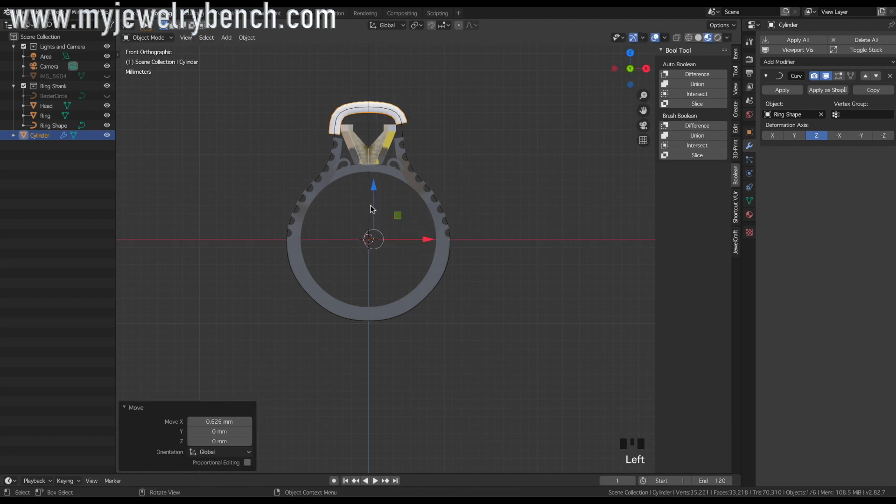
{"action": "left_click_drag", "start_coordinate": [375, 189], "coordinate": [374, 184]}
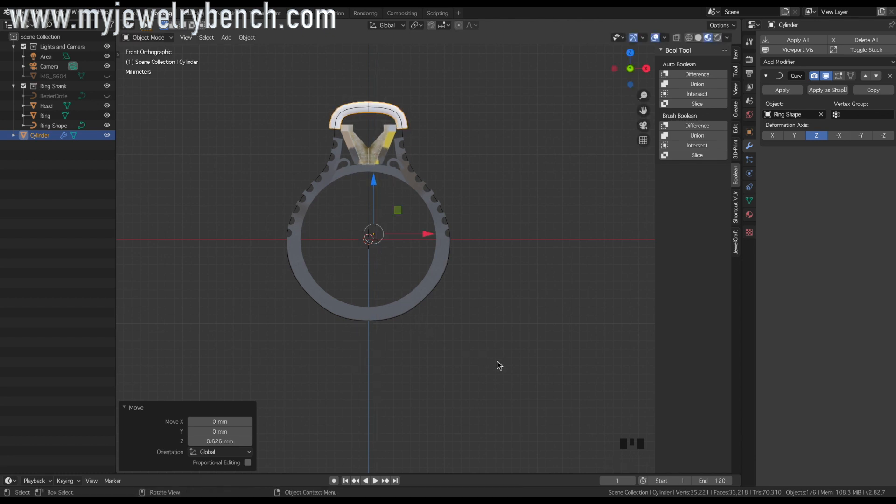
{"action": "key", "text": "s"}
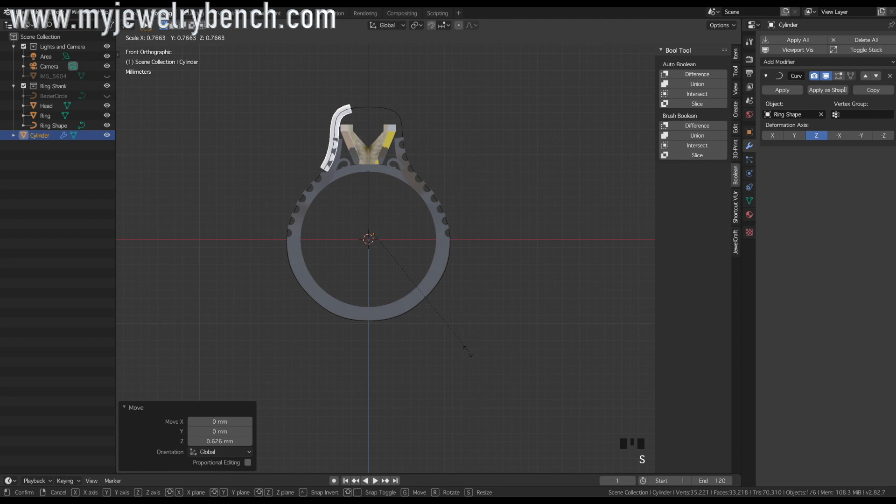
{"action": "left_click", "coordinate": [434, 352]}
{"action": "middle_click_drag", "start_coordinate": [433, 352], "coordinate": [472, 351]}
{"action": "scroll", "coordinate": [294, 206], "scroll_direction": "up", "scroll_amount": 2}
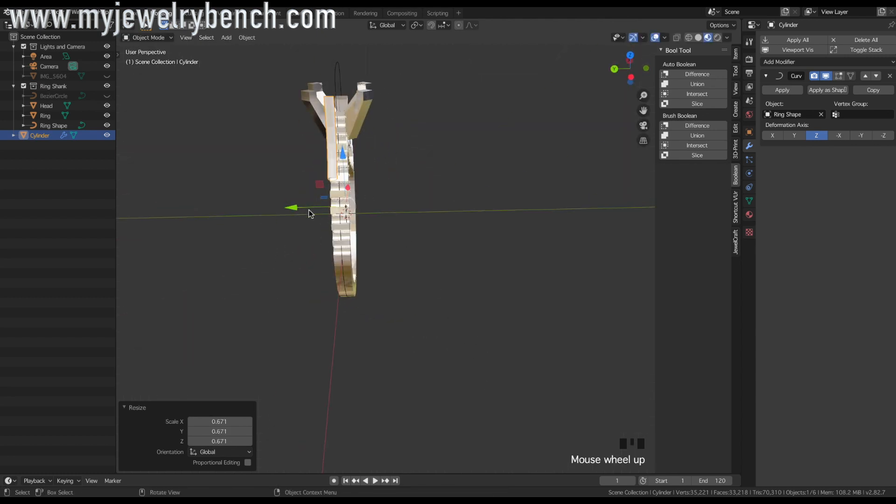
Shift the curved cylinder along Y by -0.862 mm and 1.06 mm, with small corrections, to centre it across the shank.
{"action": "left_click_drag", "start_coordinate": [294, 209], "coordinate": [302, 210]}
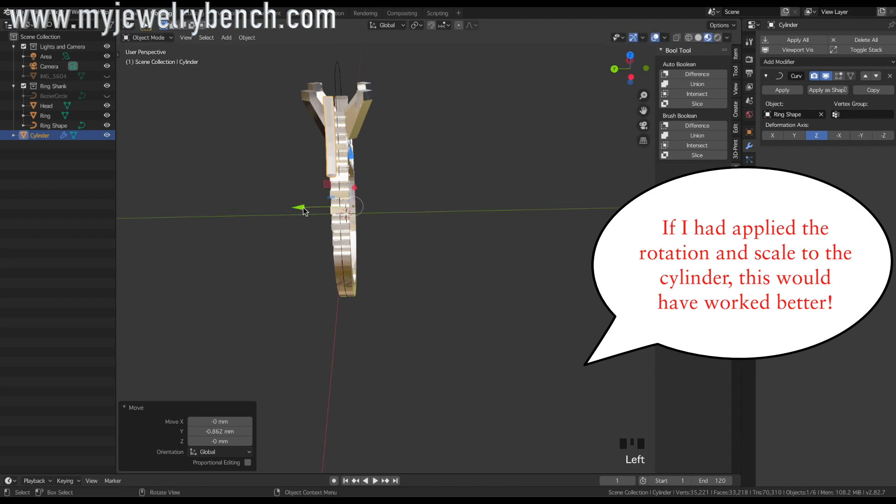
{"action": "key", "text": "KP_3"}
{"action": "scroll", "coordinate": [343, 216], "scroll_direction": "up", "scroll_amount": 2}
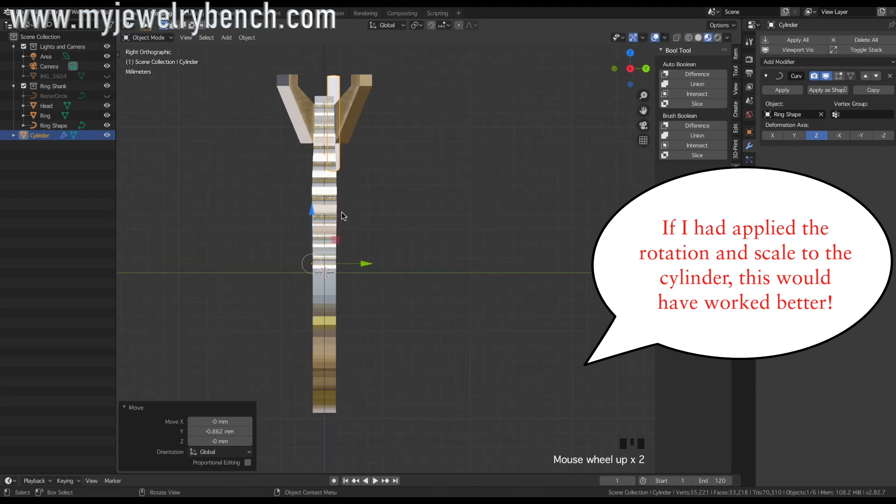
{"action": "key", "text": "KP_9"}
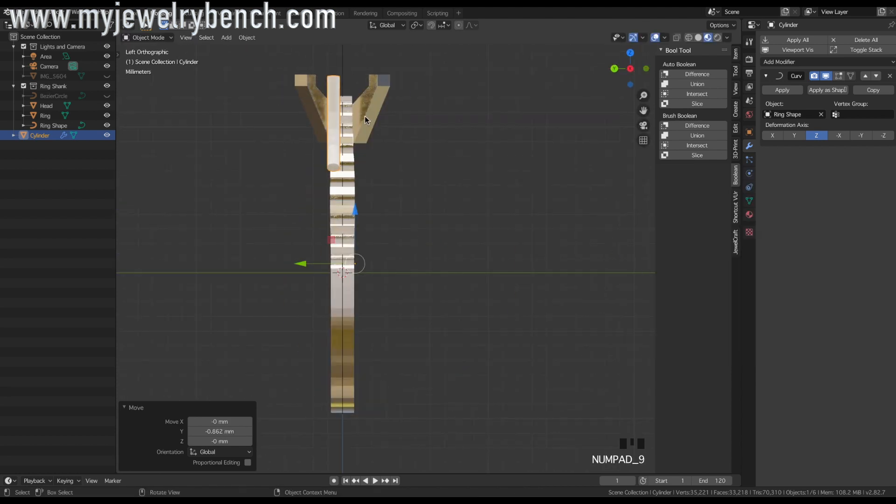
{"action": "mouse_move", "coordinate": [304, 268]}
{"action": "left_mouse_down"}
{"action": "mouse_move", "coordinate": [314, 264]}
{"action": "mouse_move", "coordinate": [288, 264]}
{"action": "left_mouse_up"}
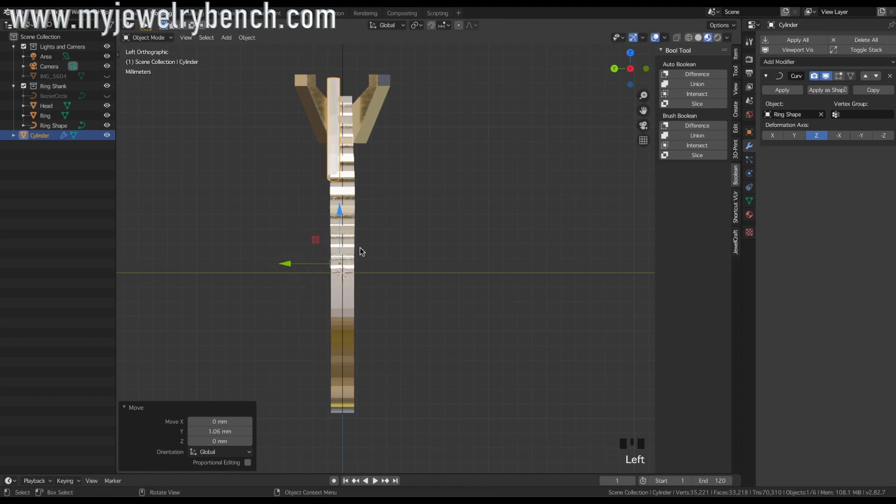
{"action": "middle_click_drag", "start_coordinate": [360, 250], "coordinate": [368, 255]}
{"action": "left_click_drag", "start_coordinate": [394, 254], "coordinate": [399, 255]}
{"action": "middle_click_drag", "start_coordinate": [399, 256], "coordinate": [355, 253]}
{"action": "left_click_drag", "start_coordinate": [374, 257], "coordinate": [377, 259]}
{"action": "mouse_move", "coordinate": [312, 258]}
{"action": "left_mouse_down"}
{"action": "mouse_move", "coordinate": [304, 257]}
{"action": "mouse_move", "coordinate": [311, 260]}
{"action": "left_mouse_up"}
Slide the cylinder along the shank by moving it -6.85 mm and 16.2 mm along Z, and nudge it -0.0317 mm along Y.
{"action": "left_click_drag", "start_coordinate": [362, 206], "coordinate": [344, 292]}
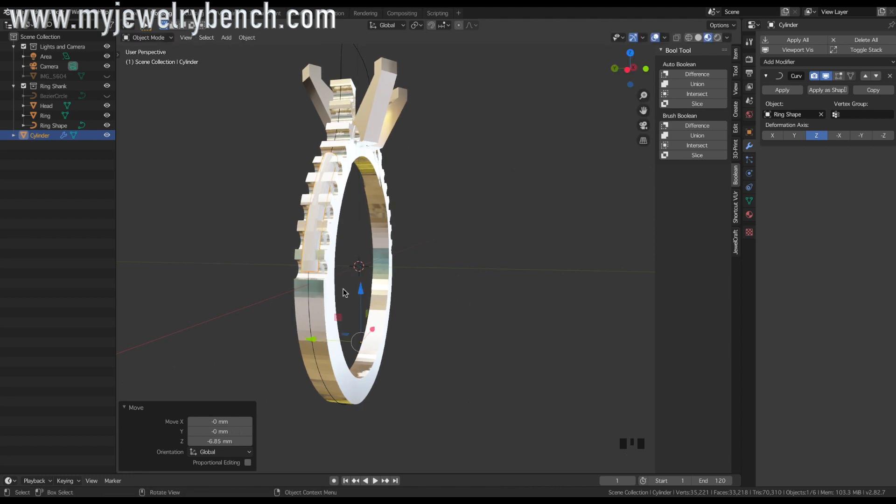
{"action": "middle_click_drag", "start_coordinate": [344, 293], "coordinate": [436, 308]}
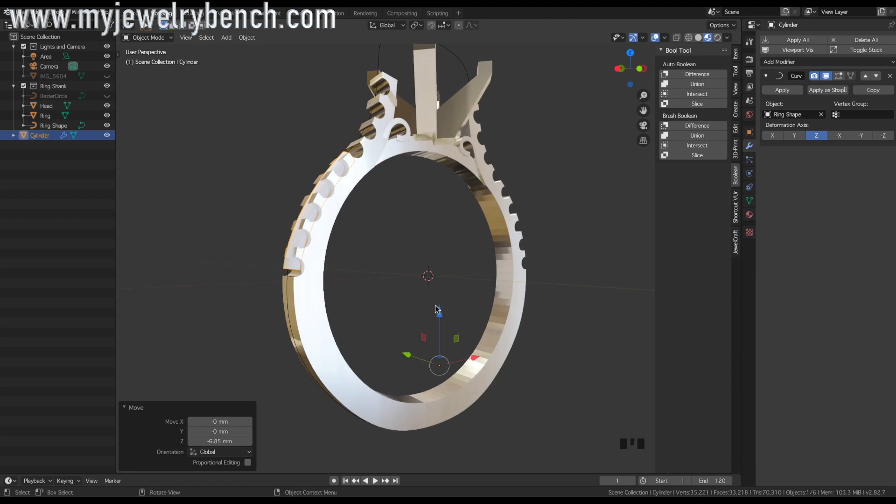
{"action": "left_click_drag", "start_coordinate": [436, 307], "coordinate": [439, 327]}
{"action": "left_click_drag", "start_coordinate": [408, 362], "coordinate": [409, 358]}
{"action": "mouse_move", "coordinate": [429, 247]}
{"action": "middle_mouse_down"}
{"action": "mouse_move", "coordinate": [448, 240]}
{"action": "mouse_move", "coordinate": [419, 248]}
{"action": "middle_mouse_up"}
{"action": "scroll", "coordinate": [419, 248], "scroll_direction": "down", "scroll_amount": 5}
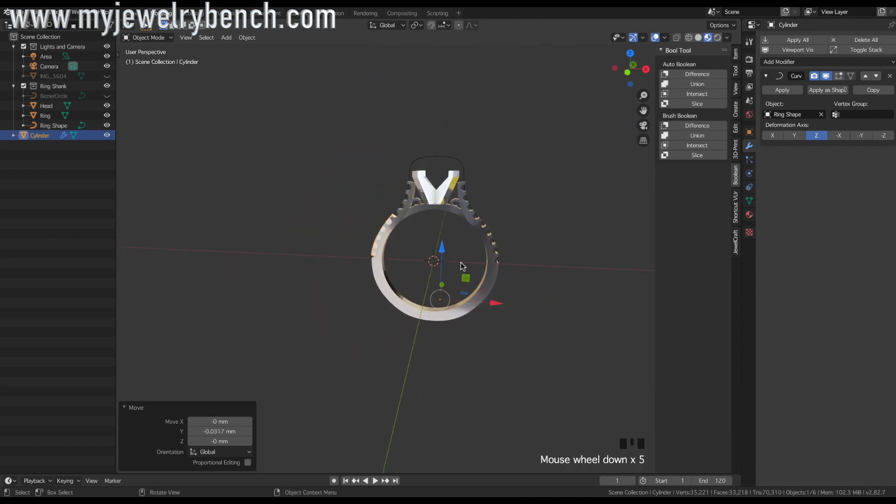
{"action": "left_click_drag", "start_coordinate": [443, 250], "coordinate": [476, 149]}
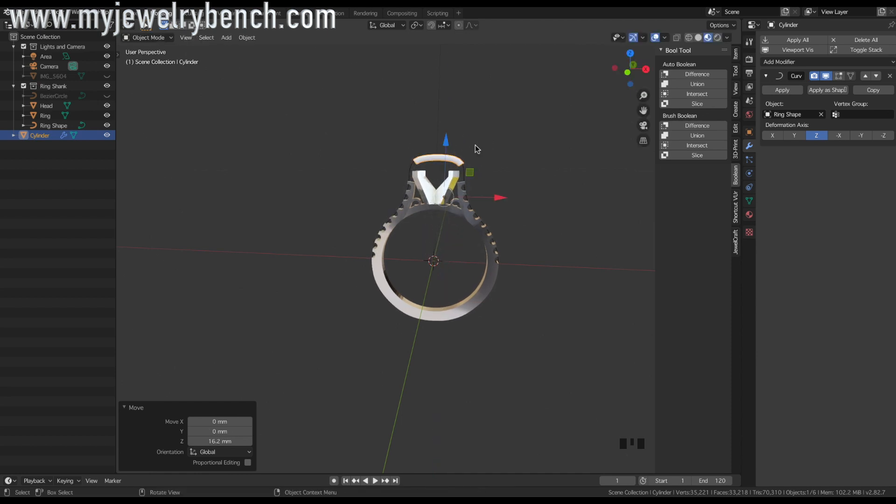
{"action": "key", "text": "KP_1"}
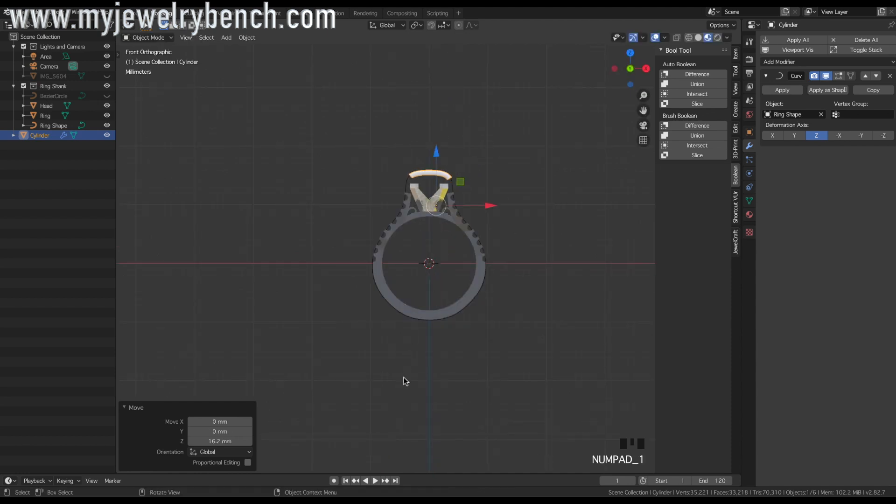
{"action": "key", "text": "s"}
{"action": "key", "text": "x"}
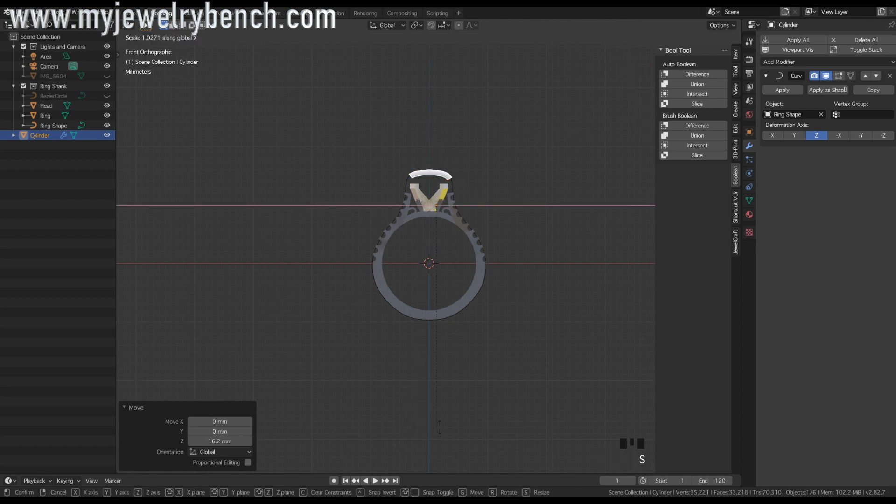
{"action": "right_click", "coordinate": [443, 222]}
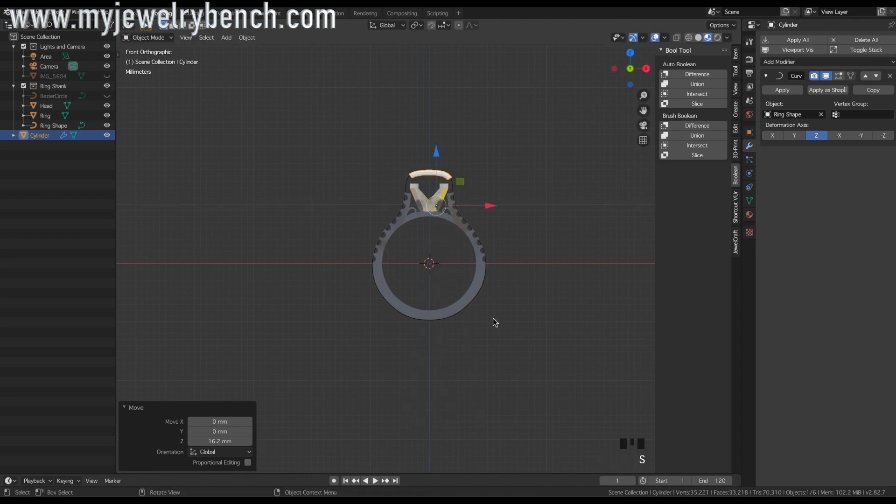
{"action": "key", "text": "s"}
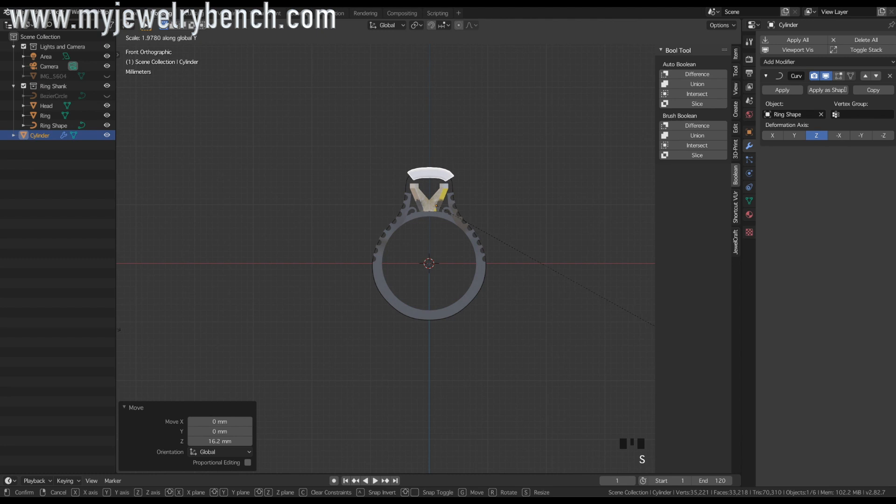
{"action": "right_click", "coordinate": [488, 322]}
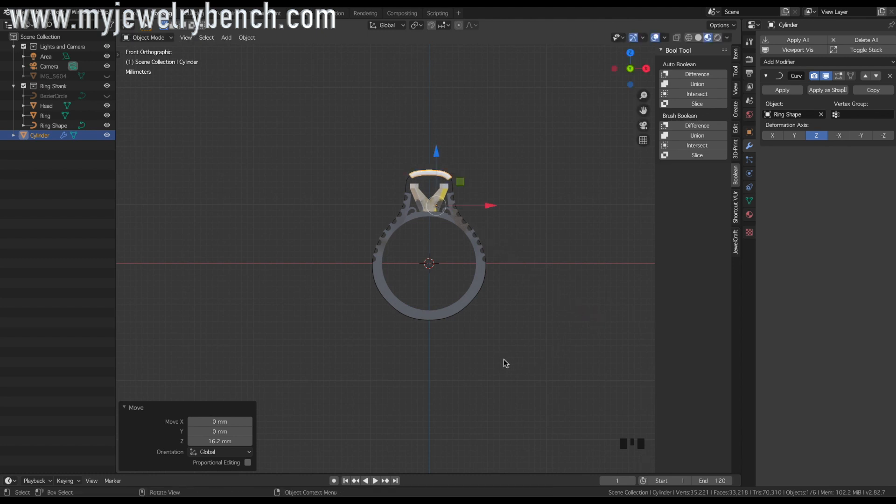
{"action": "key", "text": "s"}
{"action": "key", "text": "z"}
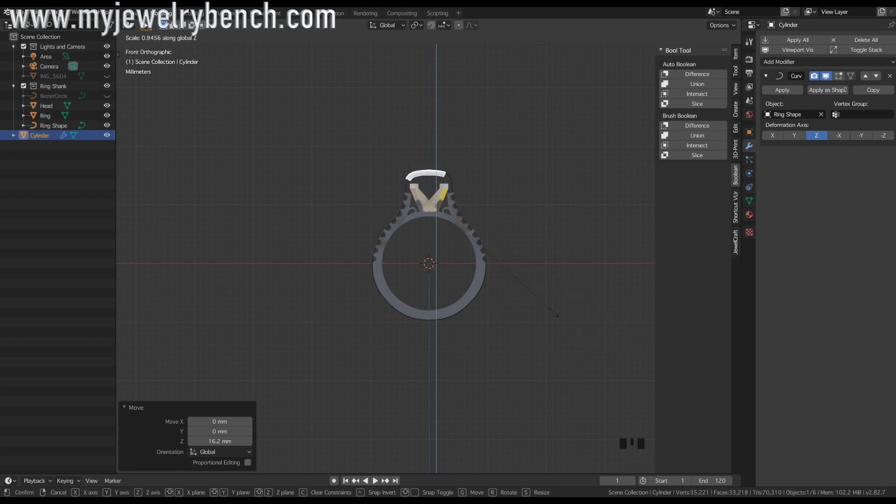
{"action": "right_click", "coordinate": [551, 312]}
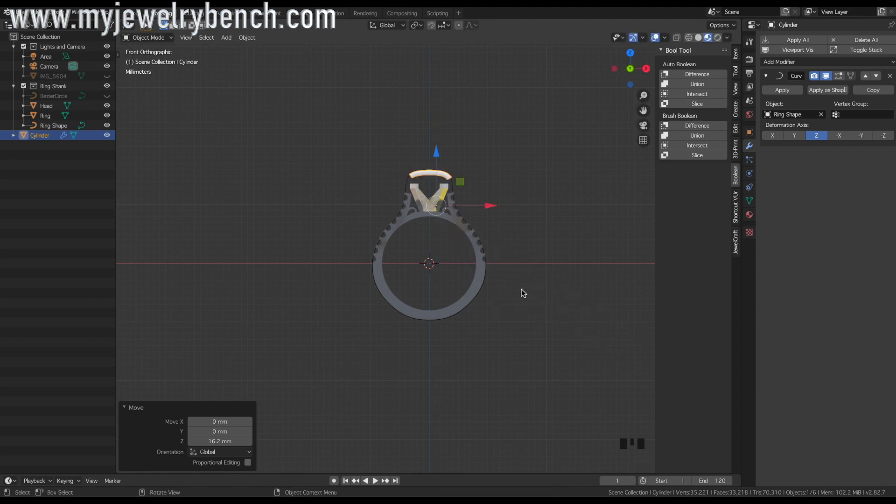
Clear the Curve modifier's object, and place the cylinder at the 3D cursor with its origin at its center of mass (volume).
{"action": "left_click", "coordinate": [821, 115]}
{"action": "left_click", "coordinate": [428, 98]}
{"action": "right_click", "coordinate": [428, 99]}
{"action": "mouse_move", "coordinate": [428, 100]}
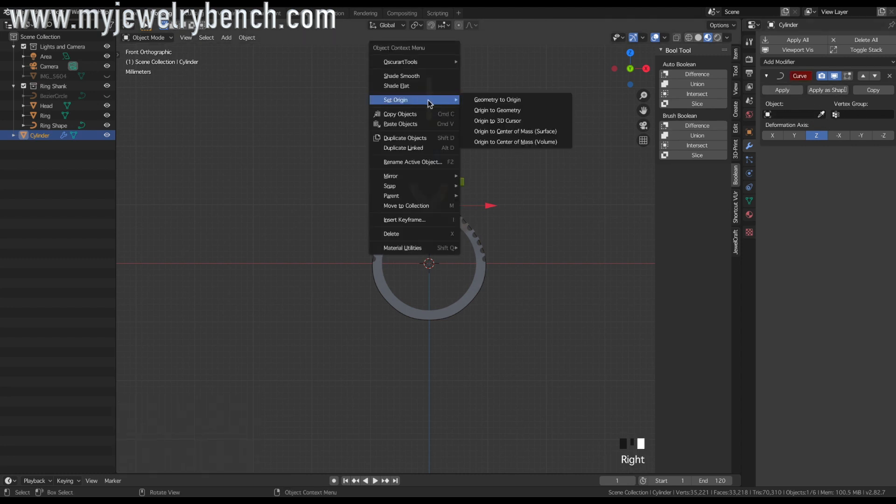
{"action": "left_click", "coordinate": [513, 142]}
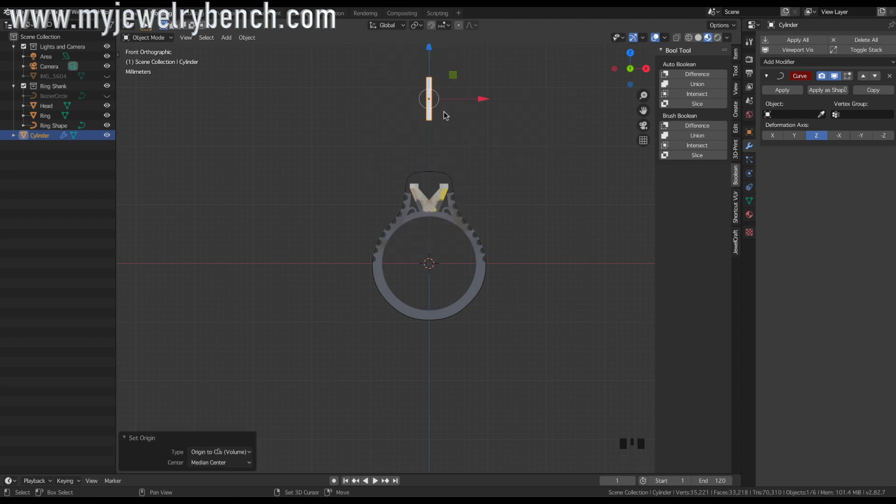
{"action": "key", "text": "shift+s"}
{"action": "left_click", "coordinate": [454, 54]}
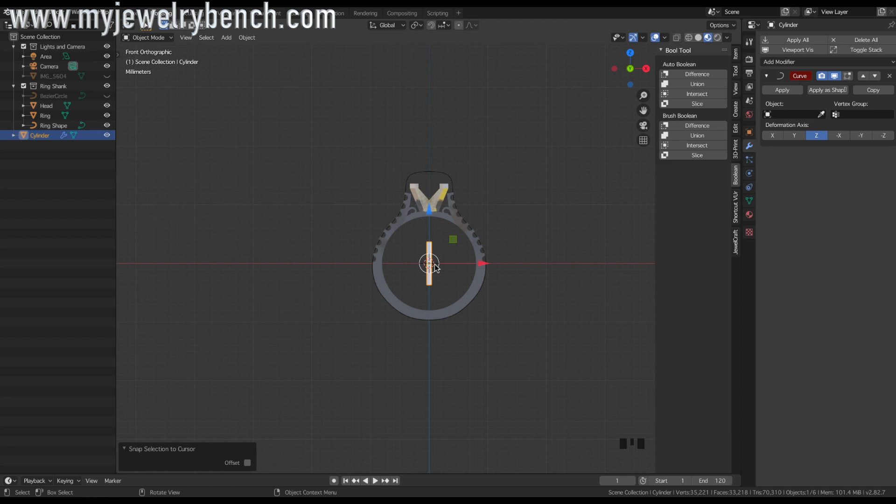
Rotate the cylinder 90° about Y and apply its rotation and scale.
{"action": "type", "text": "ry90"}
{"action": "key", "text": "Return"}
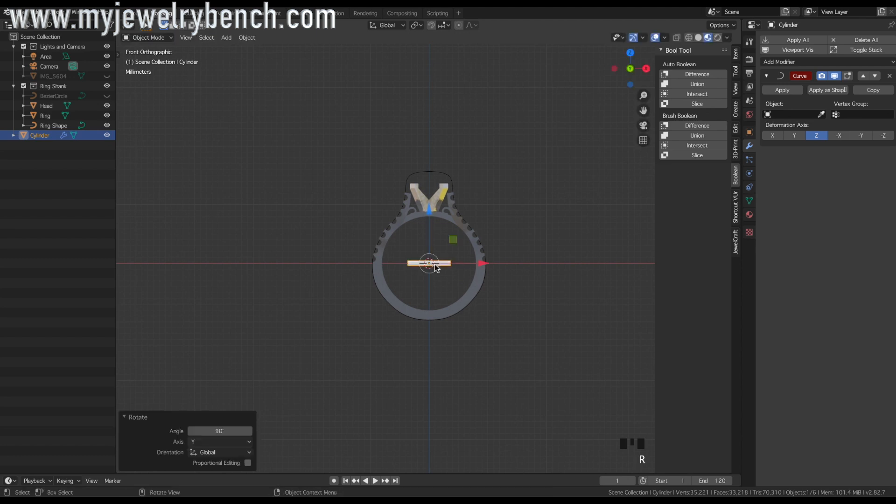
{"action": "key", "text": "ctrl+a"}
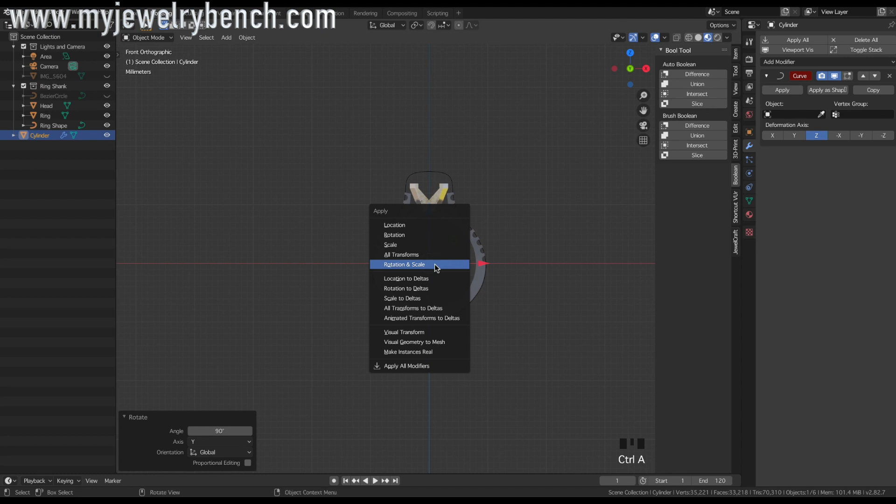
{"action": "left_click", "coordinate": [437, 267]}
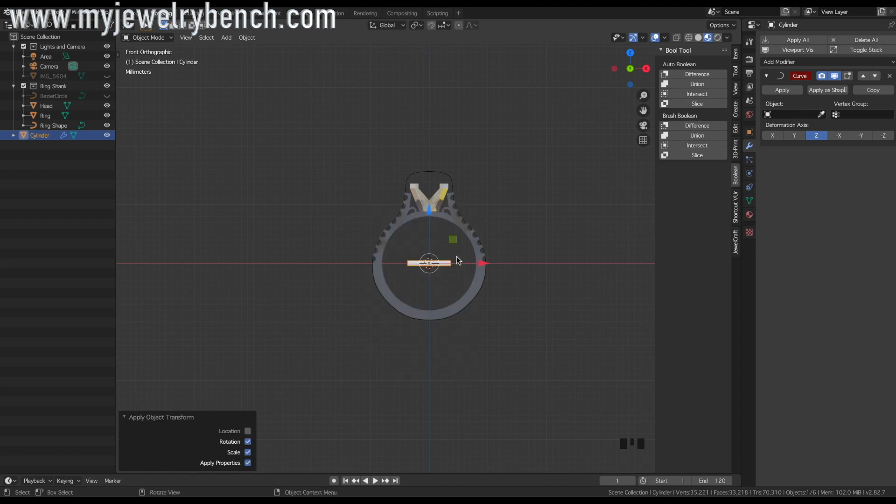
Set Ring Shape as the object of the cylinder's Curve modifier, with X as the deformation axis.
{"action": "left_click", "coordinate": [807, 115]}
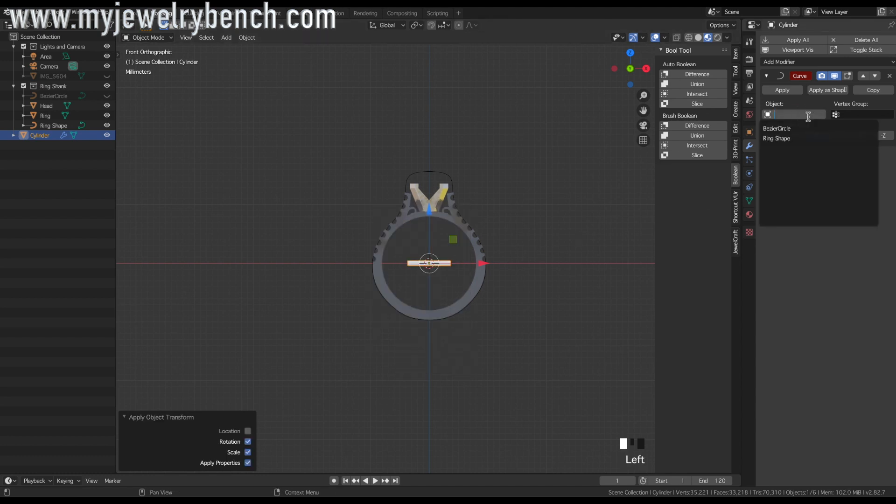
{"action": "left_click", "coordinate": [785, 137]}
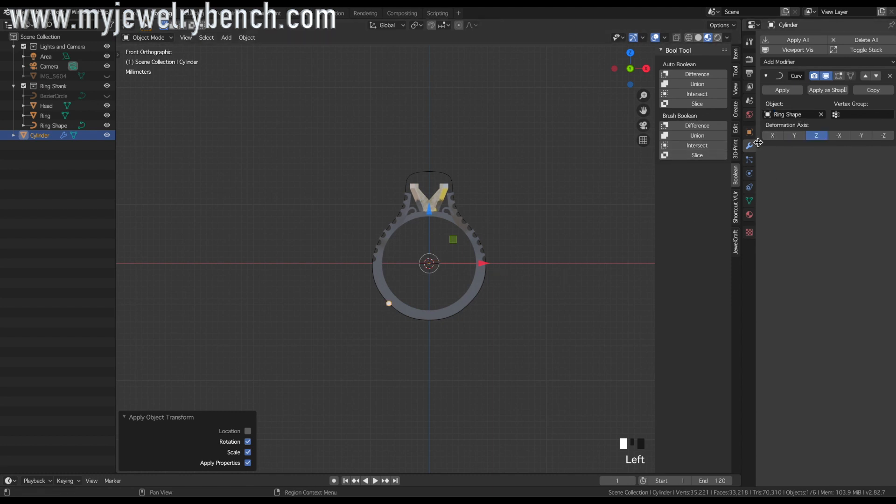
{"action": "left_click", "coordinate": [774, 136]}
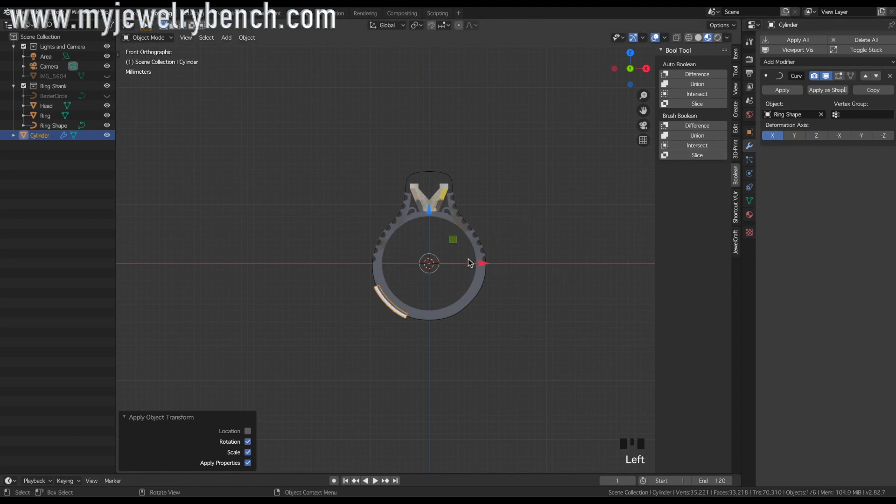
Move the cylinder 27.7 mm along X, stretch it to 5.262 along X over both shoulders, and shift it 0.0601 mm along X.
{"action": "left_click_drag", "start_coordinate": [482, 264], "coordinate": [651, 266]}
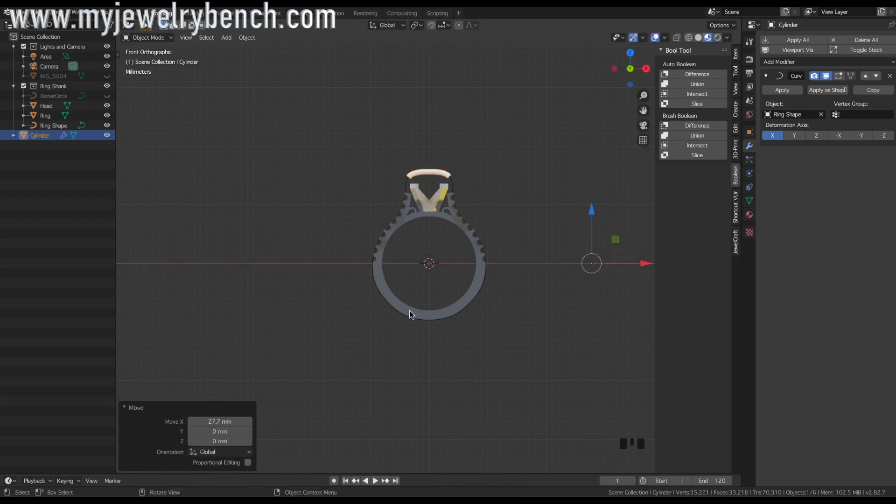
{"action": "key", "text": "s"}
{"action": "key", "text": "x"}
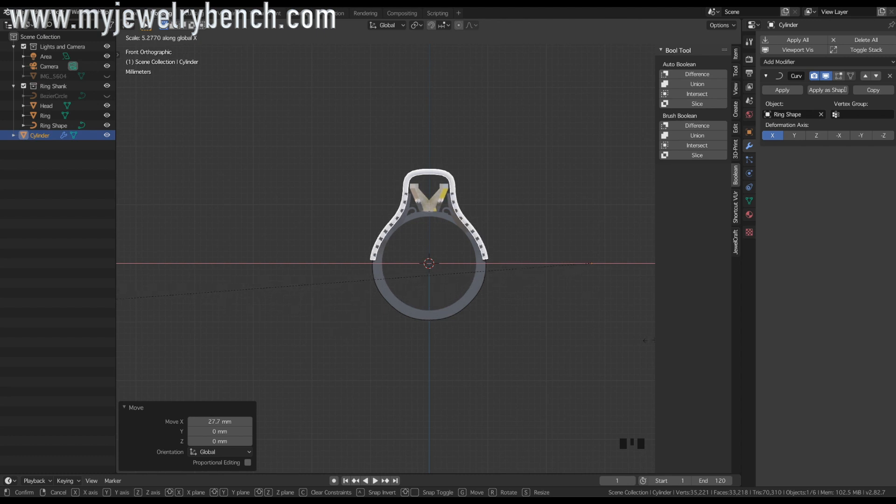
{"action": "left_click", "coordinate": [647, 341]}
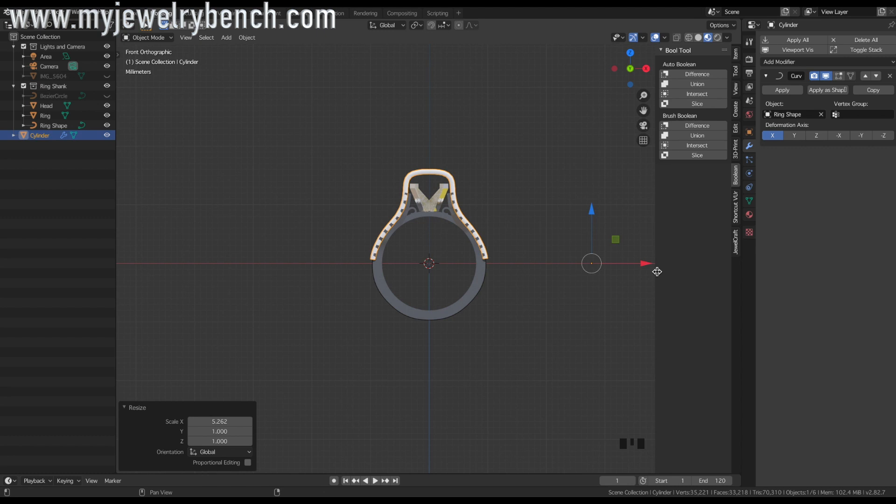
{"action": "left_click_drag", "start_coordinate": [646, 264], "coordinate": [651, 267]}
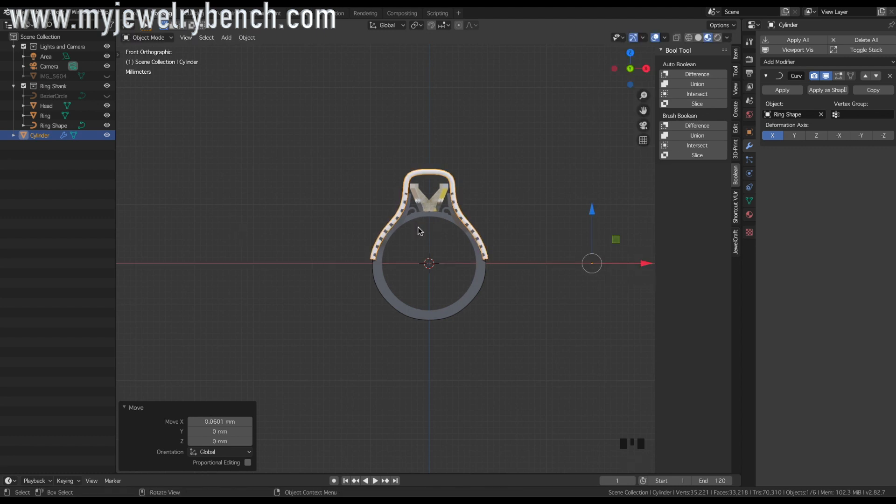
Apply the Curve modifier and cut the cylinder out of the ring shank with a Difference auto boolean.
{"action": "scroll", "coordinate": [417, 227], "scroll_direction": "up", "scroll_amount": 5}
{"action": "middle_click_drag", "start_coordinate": [406, 215], "coordinate": [420, 240]}
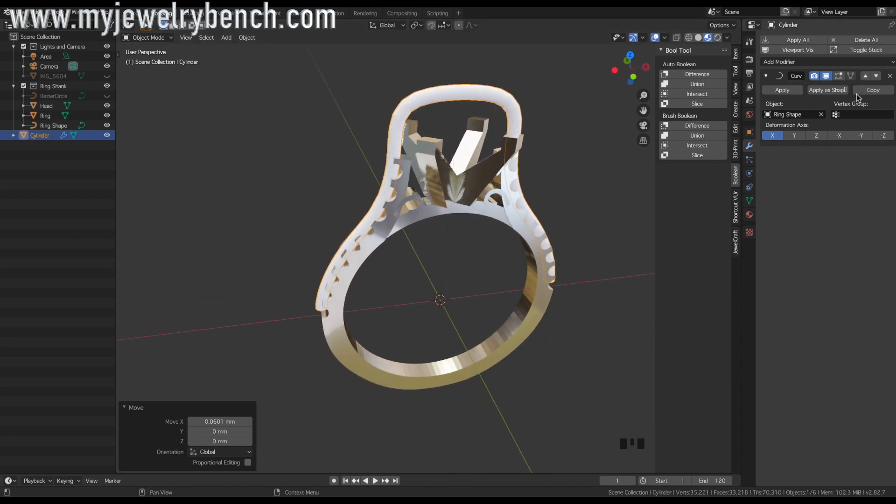
{"action": "left_click", "coordinate": [783, 90]}
{"action": "left_click", "coordinate": [422, 102]}
{"action": "left_click", "coordinate": [336, 331], "text": "shift"}
{"action": "left_click", "coordinate": [713, 79]}
Inspect the cut shank from several angles, return to front view, and add a round Diamond gem of 1.5 mm.
{"action": "middle_click_drag", "start_coordinate": [449, 201], "coordinate": [421, 223]}
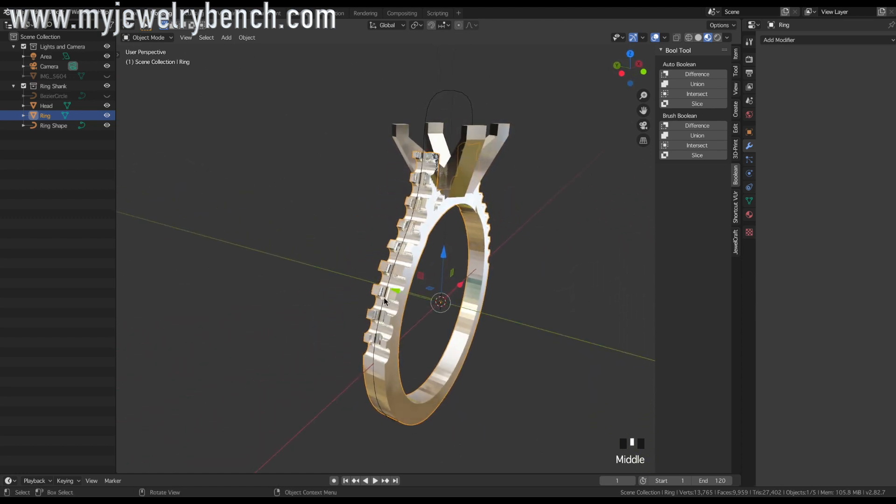
{"action": "middle_click_drag", "start_coordinate": [476, 229], "coordinate": [460, 193]}
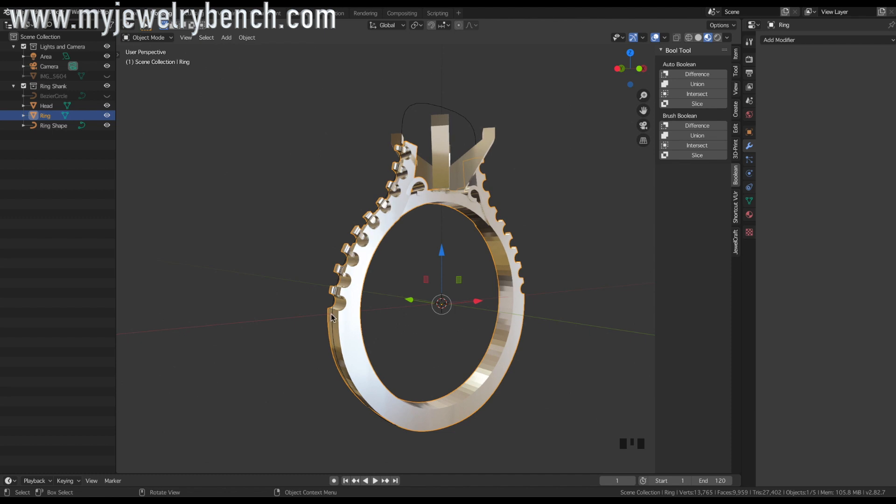
{"action": "middle_click_drag", "start_coordinate": [472, 156], "coordinate": [415, 106]}
{"action": "scroll", "coordinate": [415, 105], "scroll_direction": "down", "scroll_amount": 2}
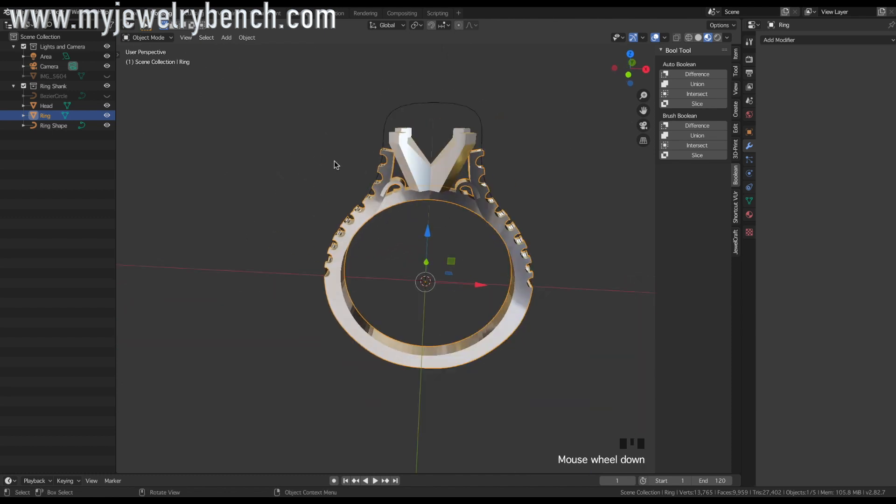
{"action": "key", "text": "KP_1"}
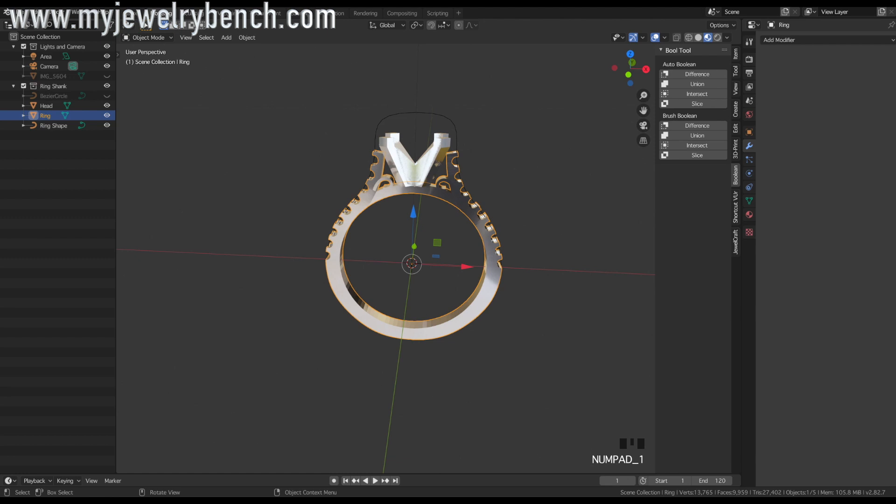
{"action": "key", "text": "KP_1"}
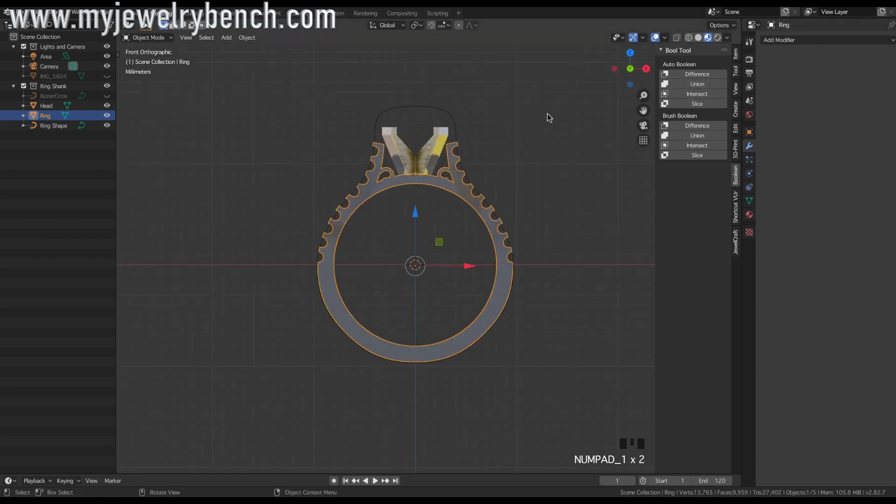
{"action": "left_click", "coordinate": [737, 243]}
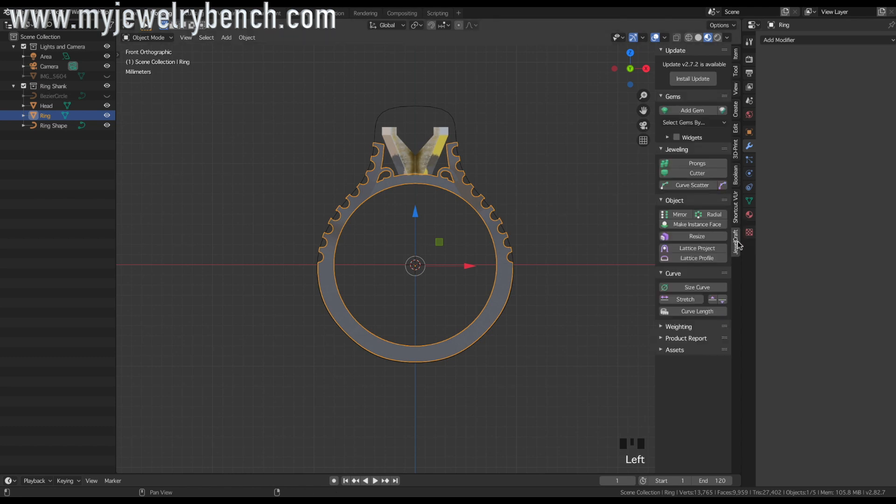
{"action": "left_click", "coordinate": [703, 111]}
{"action": "left_click", "coordinate": [733, 126]}
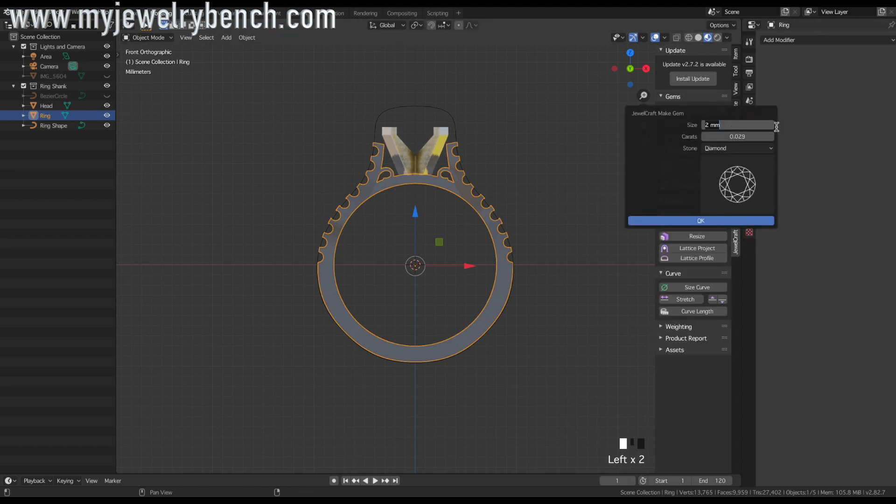
{"action": "type", "text": "1.5"}
{"action": "left_click", "coordinate": [704, 221]}
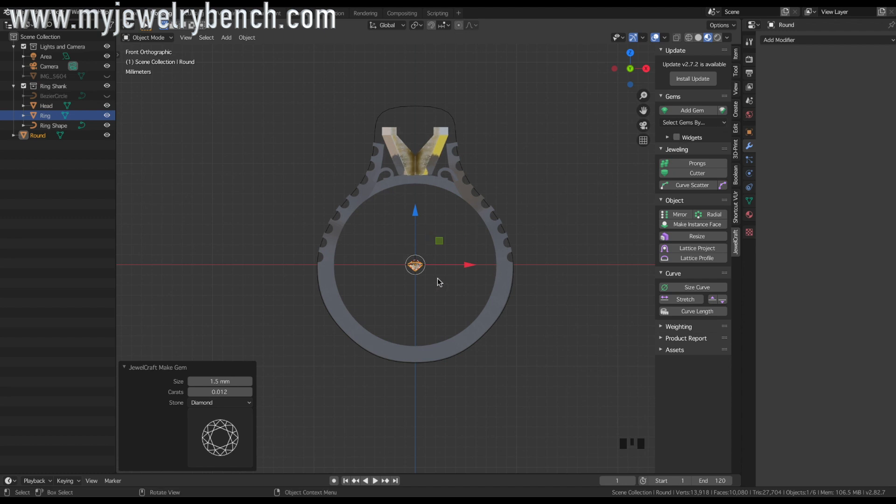
Apply rotation and scale to the Ring Shape curve and to the round gem.
{"action": "left_click", "coordinate": [417, 270]}
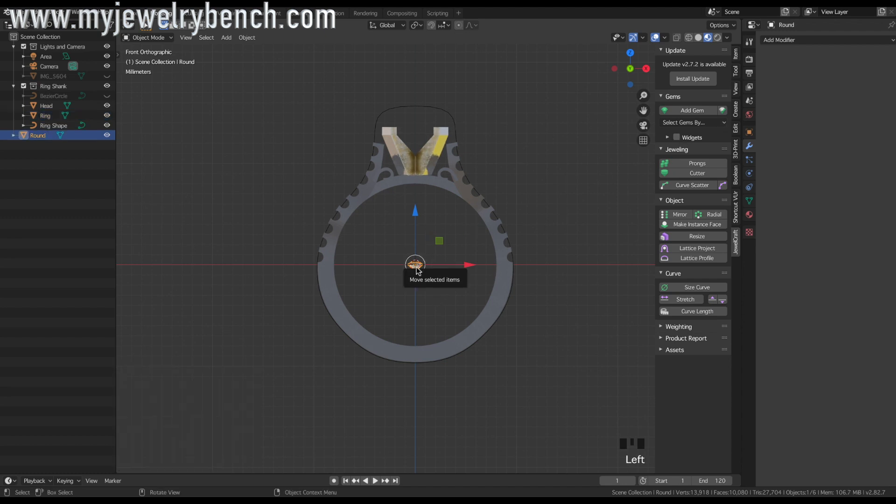
{"action": "left_click", "coordinate": [418, 111]}
{"action": "left_click", "coordinate": [417, 111]}
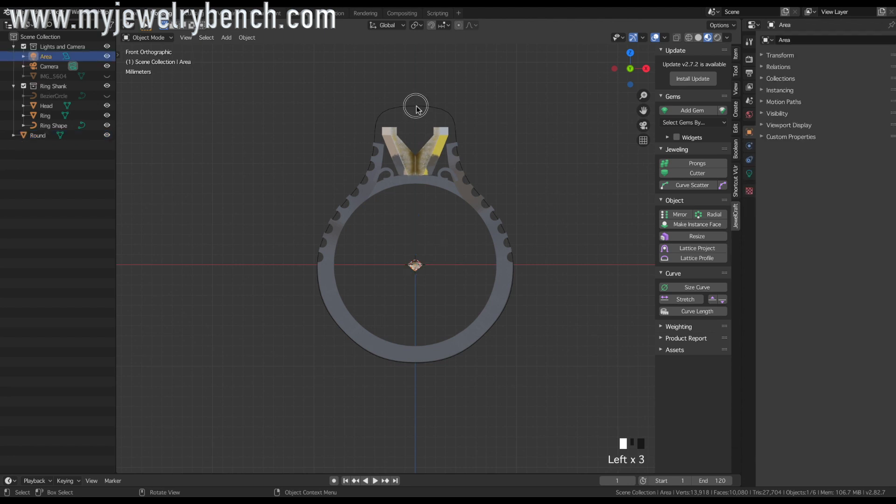
{"action": "key", "text": "shift+a"}
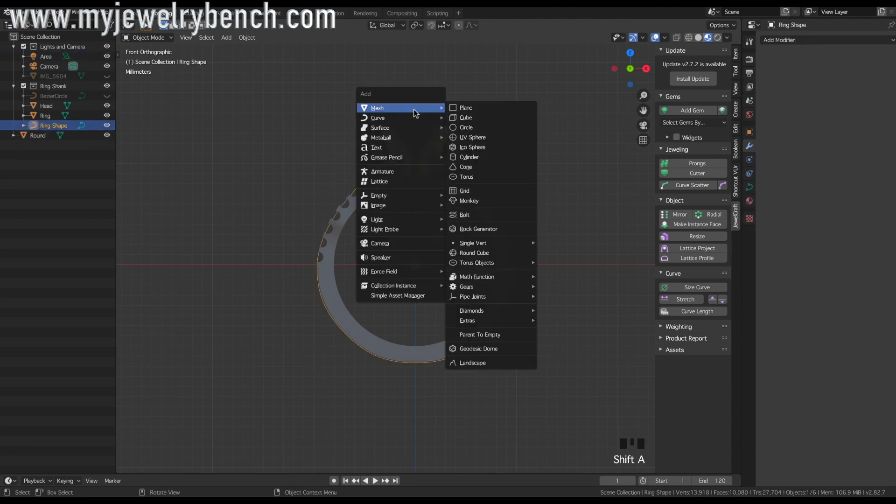
{"action": "left_click", "coordinate": [423, 108]}
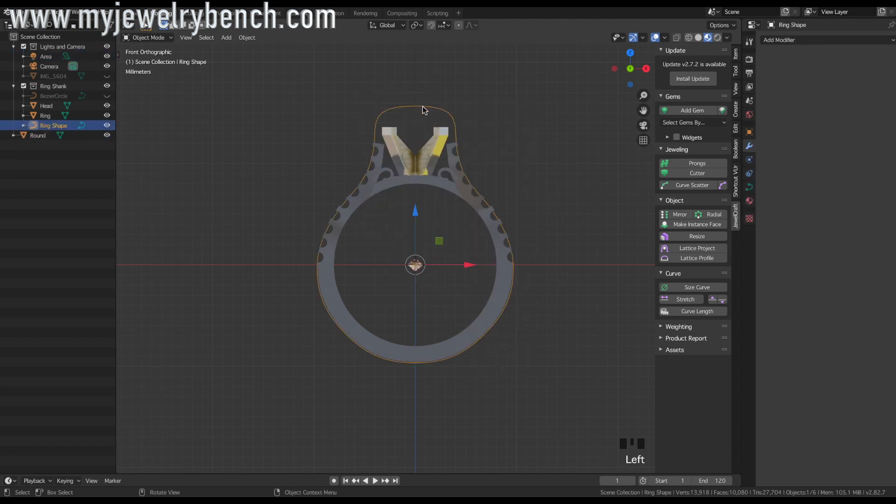
{"action": "key", "text": "ctrl+a"}
{"action": "left_click", "coordinate": [423, 107]}
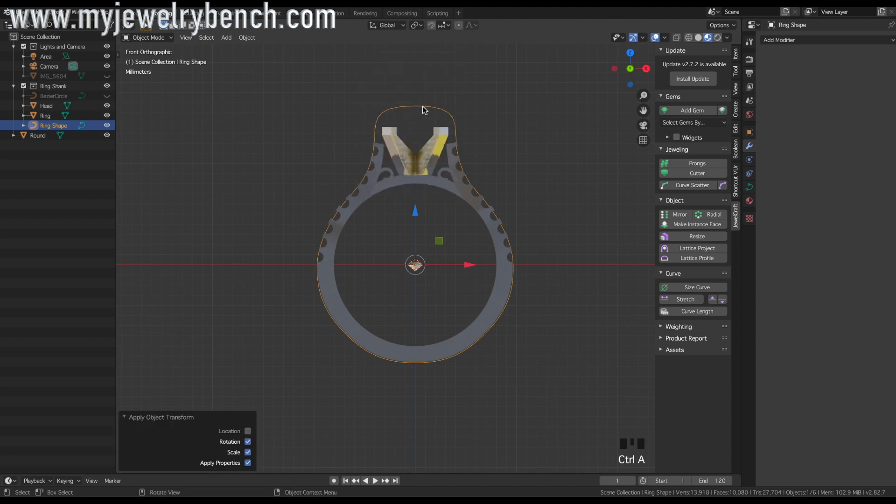
{"action": "left_click", "coordinate": [416, 269]}
{"action": "key", "text": "ctrl+a"}
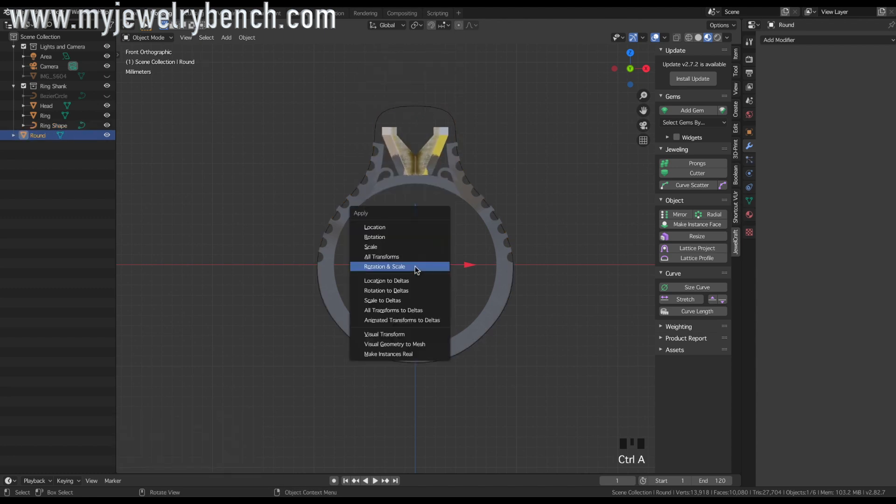
{"action": "left_click", "coordinate": [416, 268]}
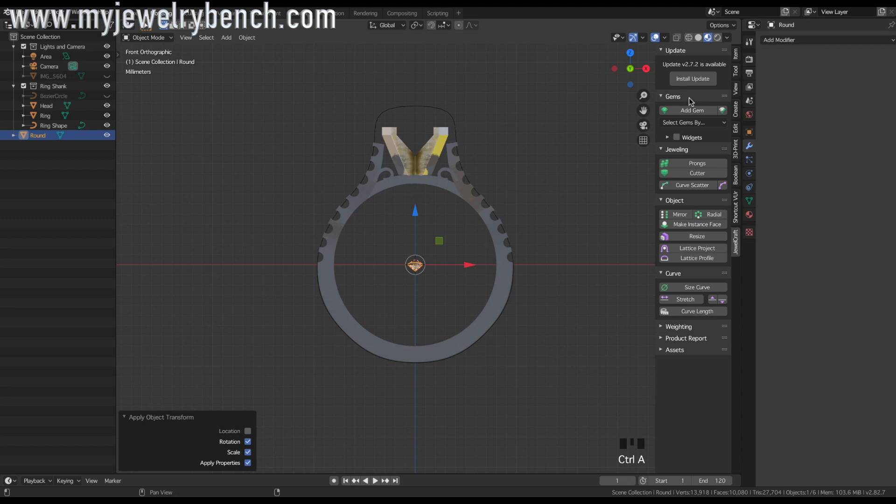
Scatter nine copies of the round gem along Ring Shape between 111.90 and 128.80%, with a 180° tilt and 0.04 mm offset.
{"action": "left_click", "coordinate": [693, 186]}
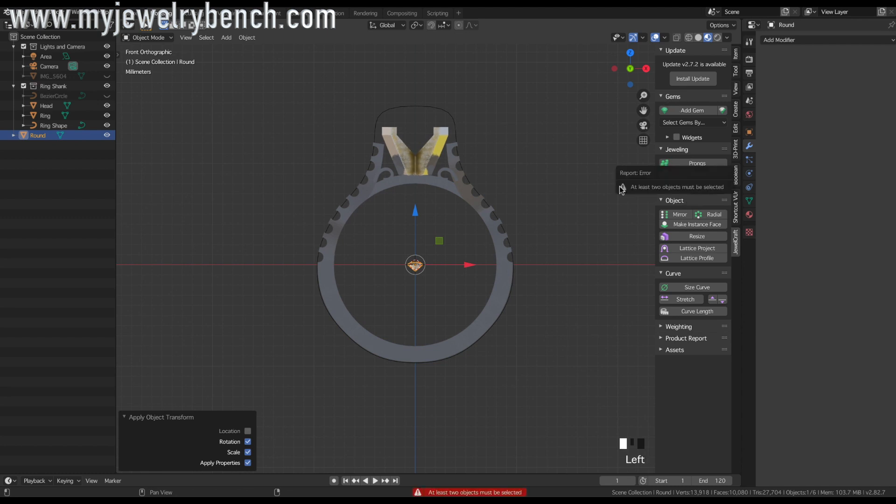
{"action": "left_click", "coordinate": [414, 107], "text": "shift"}
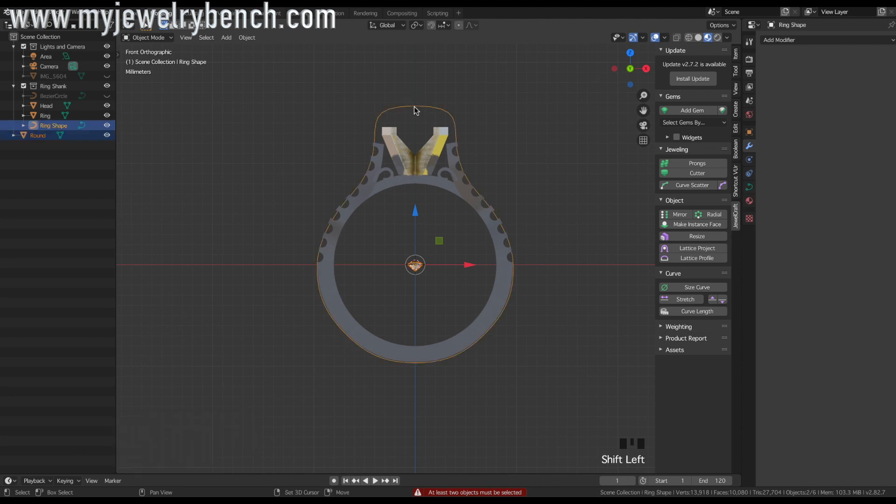
{"action": "left_click", "coordinate": [693, 185]}
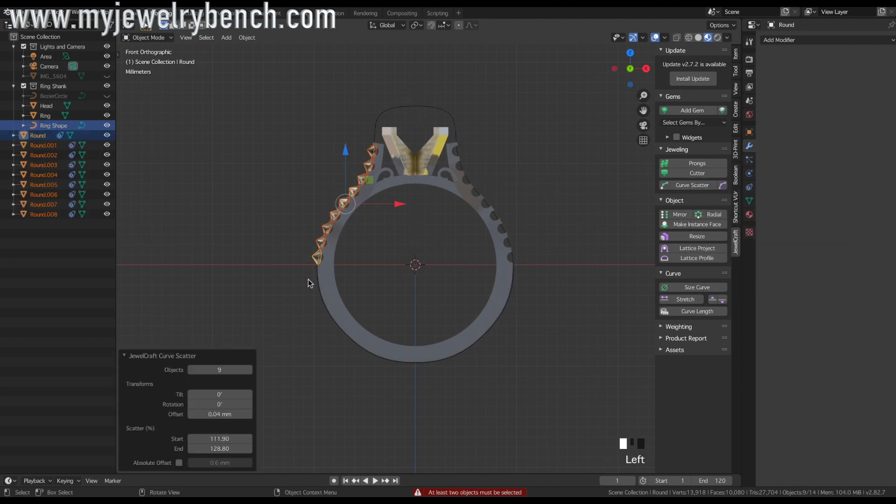
{"action": "left_click", "coordinate": [229, 395]}
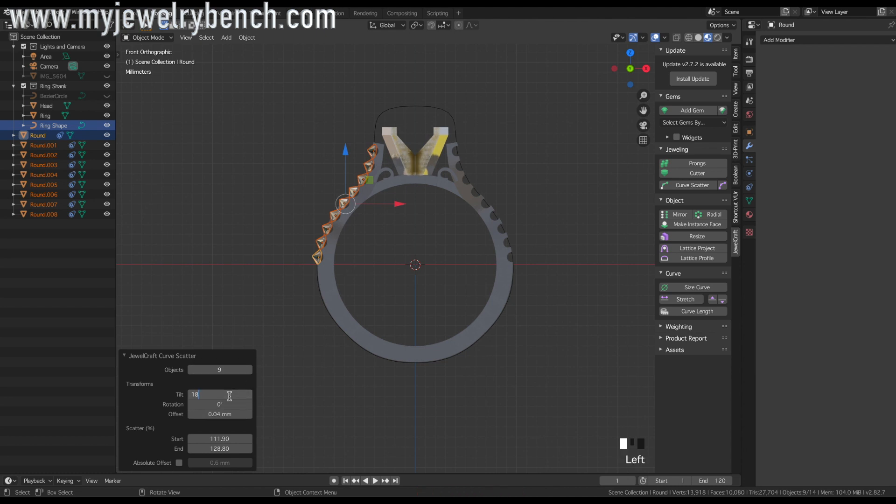
{"action": "type", "text": "180"}
{"action": "key", "text": "Return"}
Scale the scattered gems uniformly to 0.876.
{"action": "middle_click_drag", "start_coordinate": [411, 254], "coordinate": [243, 318]}
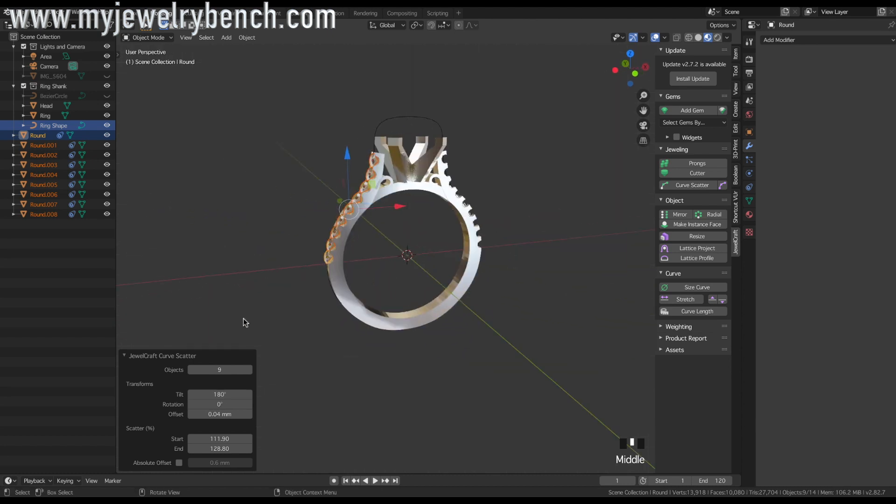
{"action": "mouse_move", "coordinate": [398, 174]}
{"action": "middle_mouse_down"}
{"action": "mouse_move", "coordinate": [519, 156]}
{"action": "mouse_move", "coordinate": [510, 179]}
{"action": "mouse_move", "coordinate": [486, 192]}
{"action": "mouse_move", "coordinate": [385, 181]}
{"action": "middle_mouse_up"}
{"action": "scroll", "coordinate": [397, 179], "scroll_direction": "up", "scroll_amount": 2}
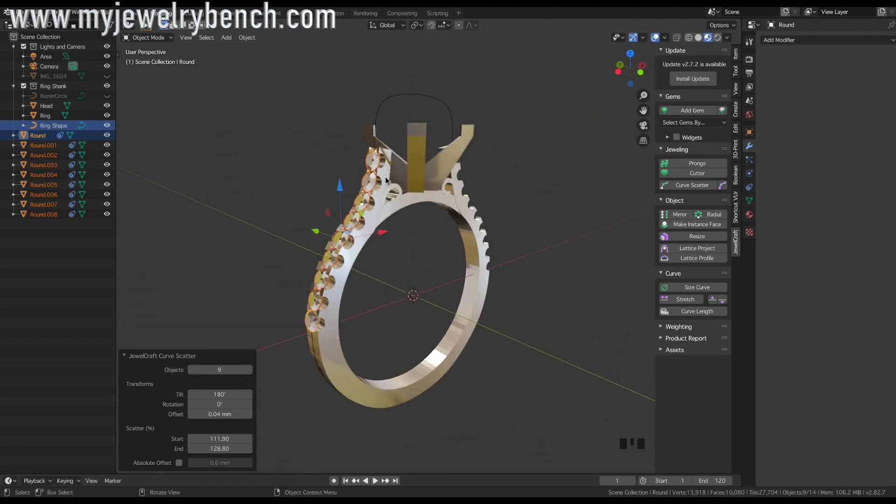
{"action": "key", "text": "s"}
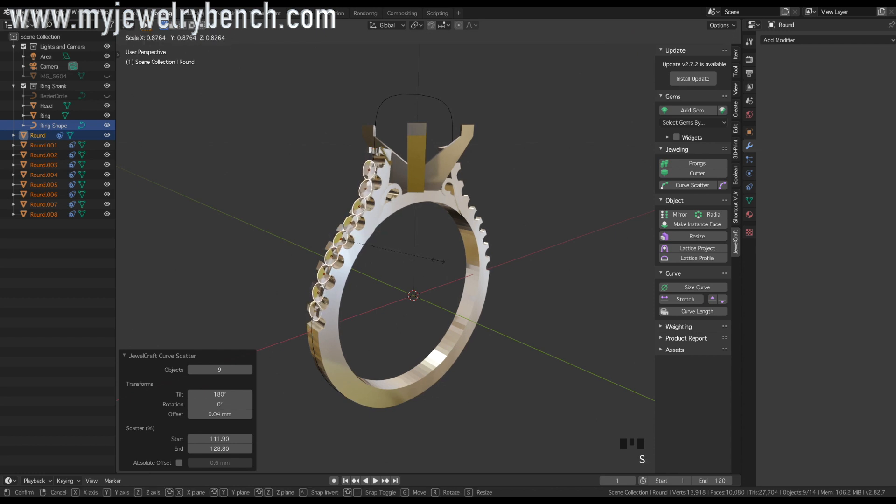
{"action": "left_click", "coordinate": [383, 251]}
Select only the nine shoulder gems and redistribute them along the curve from 110.75 to 129.70%.
{"action": "middle_click_drag", "start_coordinate": [381, 252], "coordinate": [417, 132]}
{"action": "scroll", "coordinate": [416, 132], "scroll_direction": "up", "scroll_amount": 3}
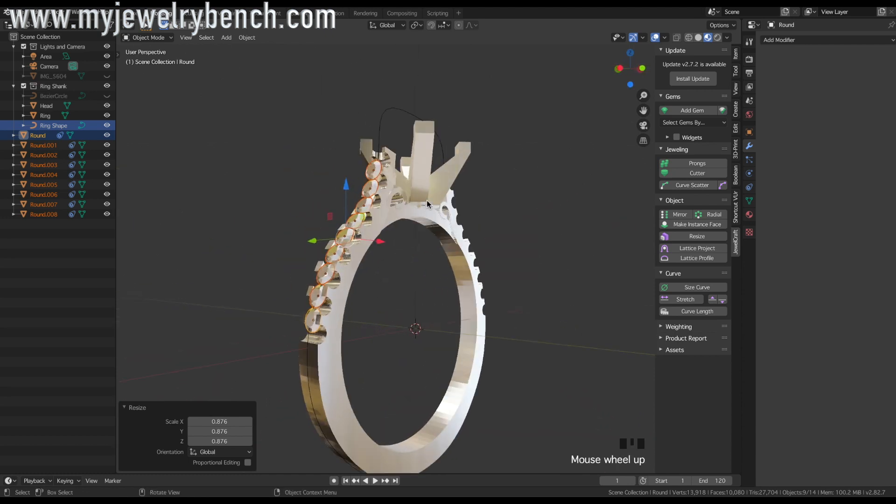
{"action": "scroll", "coordinate": [417, 132], "scroll_direction": "up", "scroll_amount": 2}
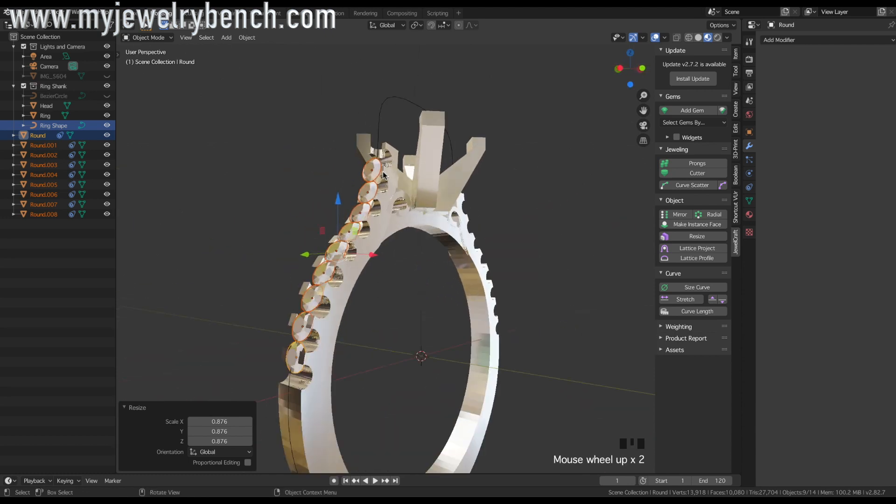
{"action": "left_click", "coordinate": [721, 188]}
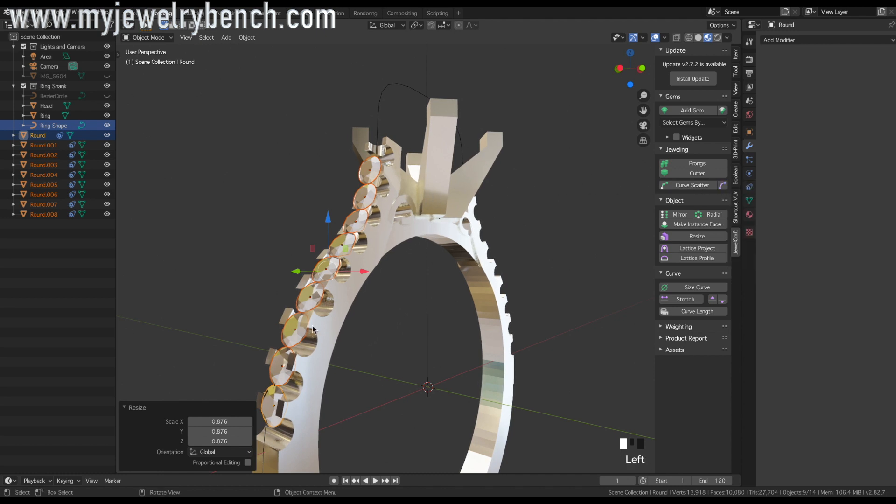
{"action": "left_click", "coordinate": [375, 182]}
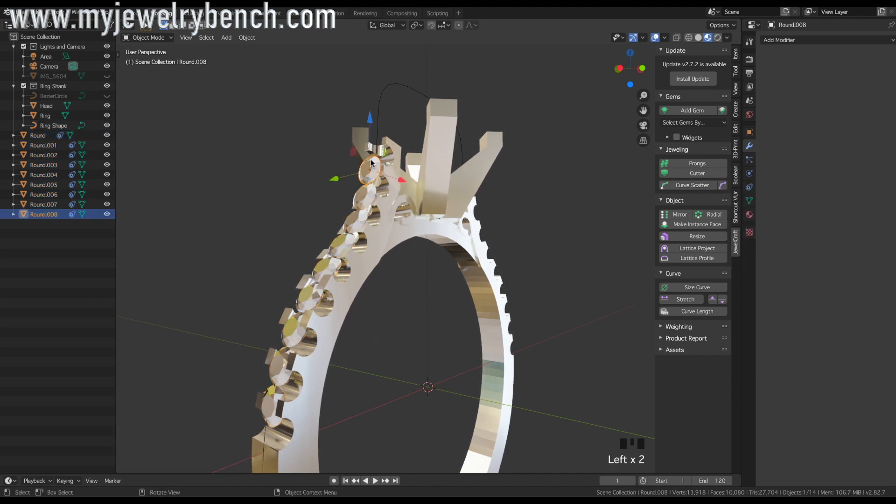
{"action": "left_click", "coordinate": [368, 199], "text": "shift"}
{"action": "left_click", "coordinate": [358, 227], "text": "shift"}
{"action": "left_click", "coordinate": [358, 227], "text": "shift"}
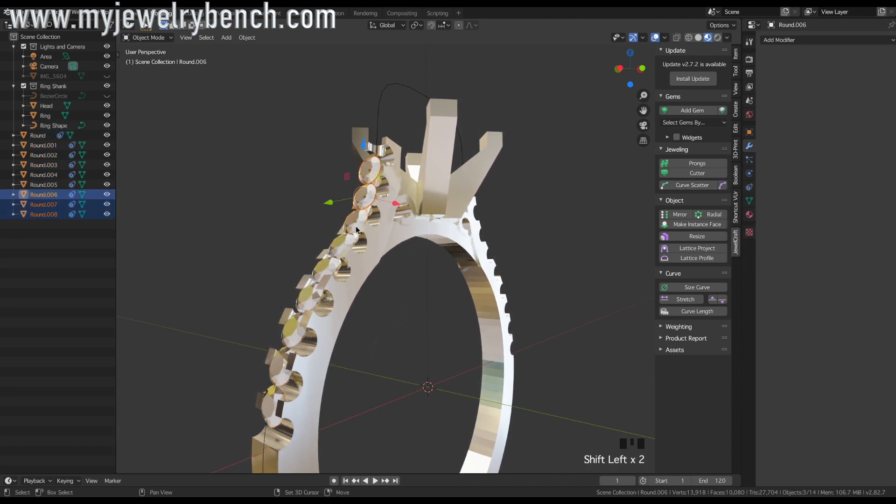
{"action": "left_click", "coordinate": [345, 249], "text": "shift"}
{"action": "left_click", "coordinate": [328, 267], "text": "shift"}
{"action": "left_click", "coordinate": [301, 303], "text": "shift"}
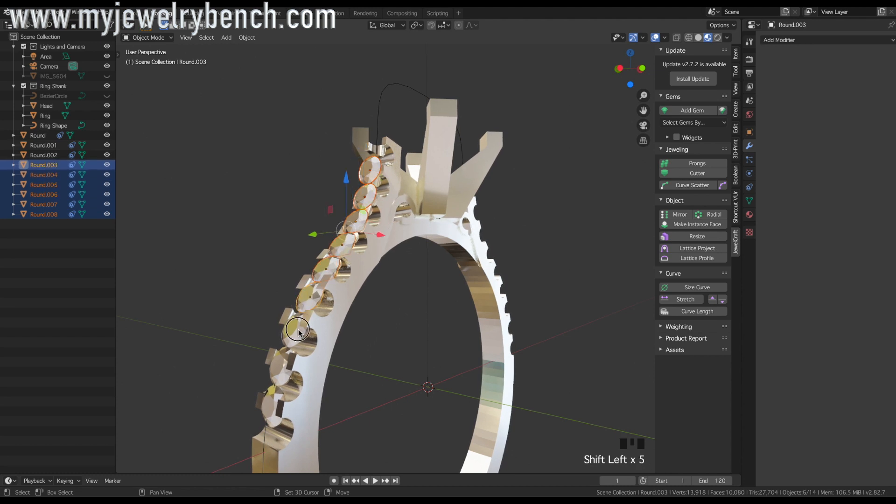
{"action": "left_click", "coordinate": [299, 332], "text": "shift"}
{"action": "left_click", "coordinate": [287, 371], "text": "shift"}
{"action": "left_click", "coordinate": [273, 405], "text": "shift"}
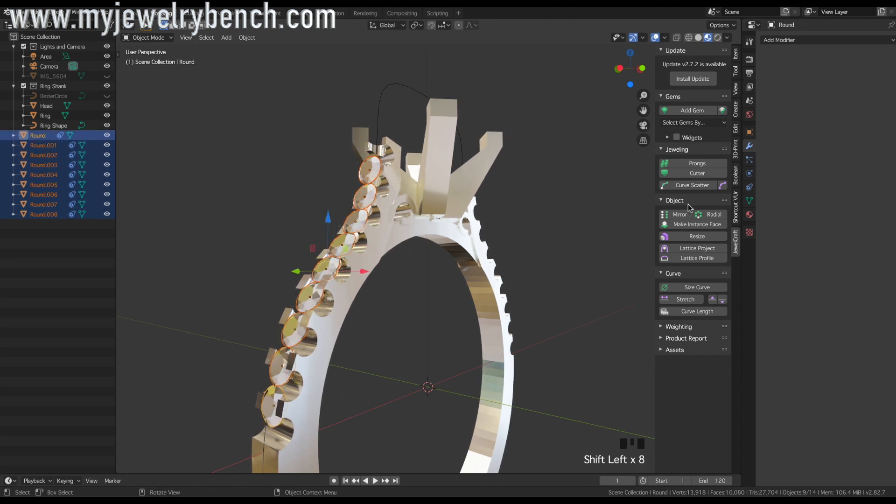
{"action": "left_click", "coordinate": [721, 185]}
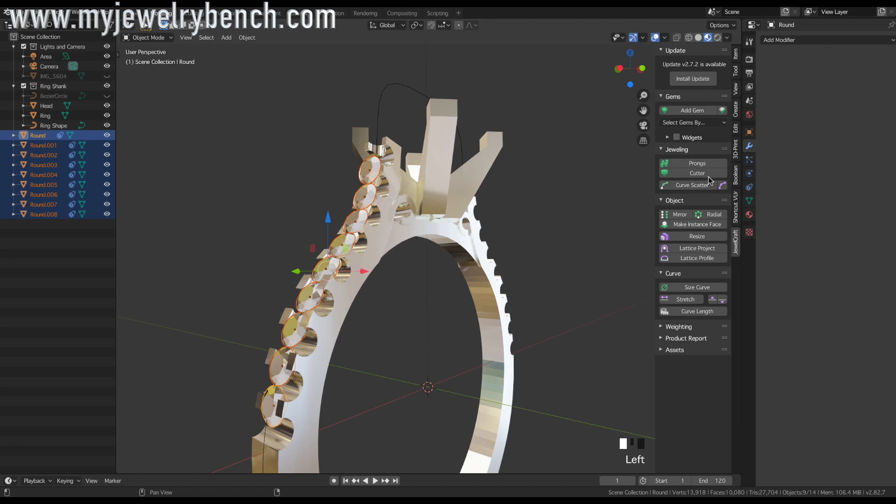
{"action": "left_click", "coordinate": [723, 186]}
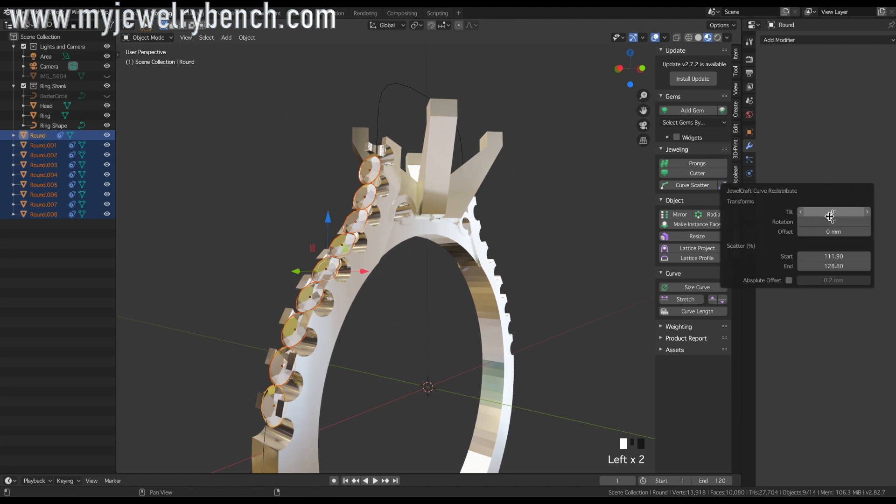
{"action": "mouse_move", "coordinate": [840, 256]}
{"action": "left_mouse_down"}
{"action": "mouse_move", "coordinate": [829, 256]}
{"action": "mouse_move", "coordinate": [855, 264]}
{"action": "left_mouse_up"}
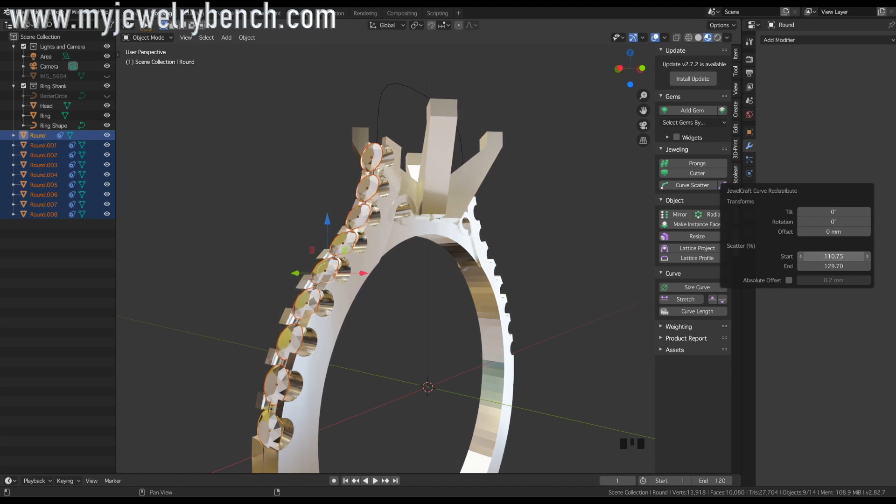
{"action": "left_click", "coordinate": [848, 257]}
Try a -0.99 mm offset on the redistributed gems.
{"action": "left_click", "coordinate": [838, 233]}
{"action": "left_click_drag", "start_coordinate": [838, 233], "coordinate": [809, 233]}
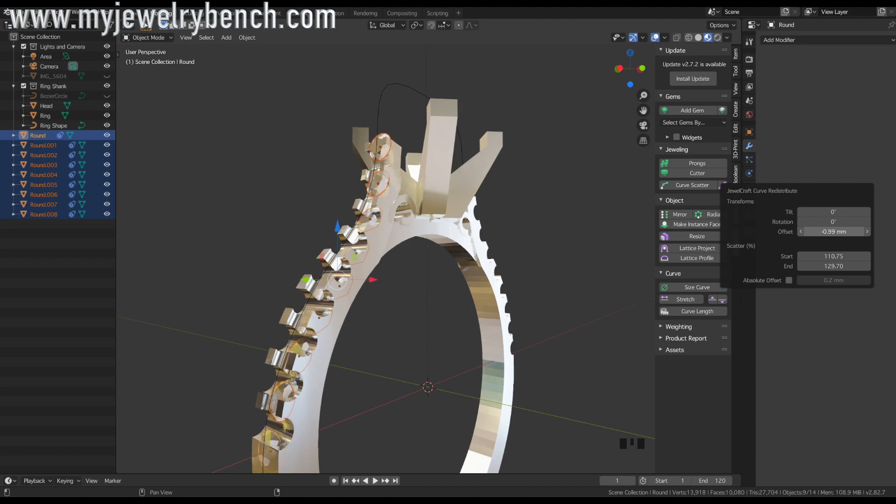
Redistribute the nine shoulder gems along the curve from 111.35 to 129.70% with a -0.66 mm offset.
{"action": "scroll", "coordinate": [313, 299], "scroll_direction": "down", "scroll_amount": 2}
{"action": "middle_click_drag", "start_coordinate": [294, 349], "coordinate": [415, 353]}
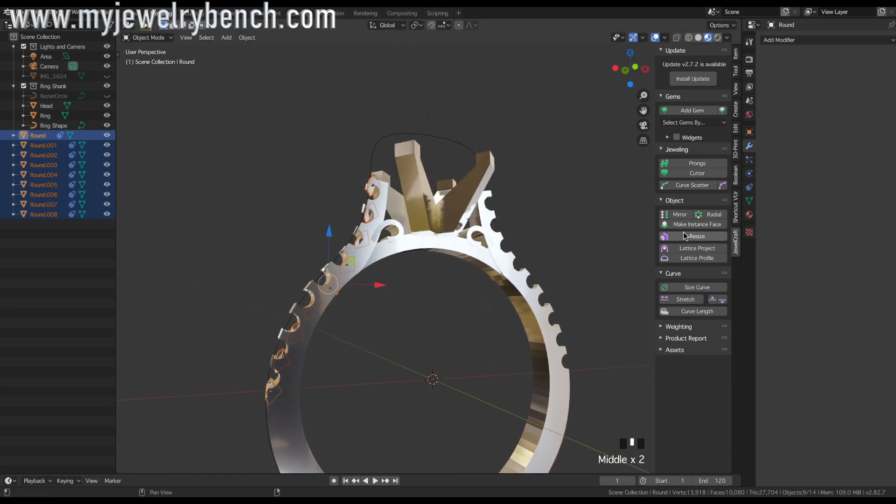
{"action": "left_click", "coordinate": [723, 186]}
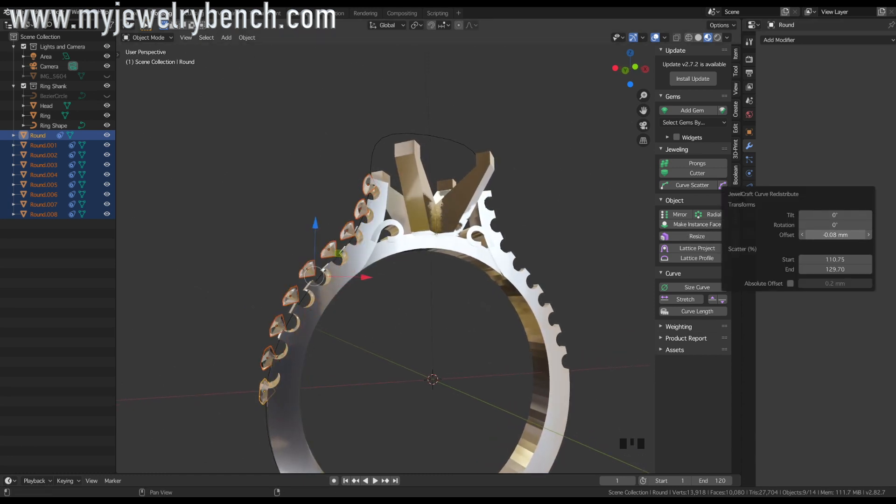
{"action": "left_click_drag", "start_coordinate": [835, 235], "coordinate": [825, 235]}
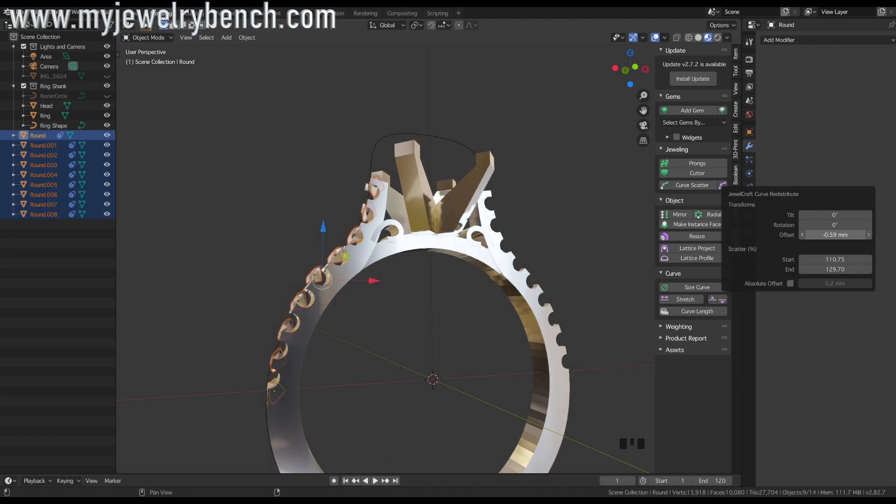
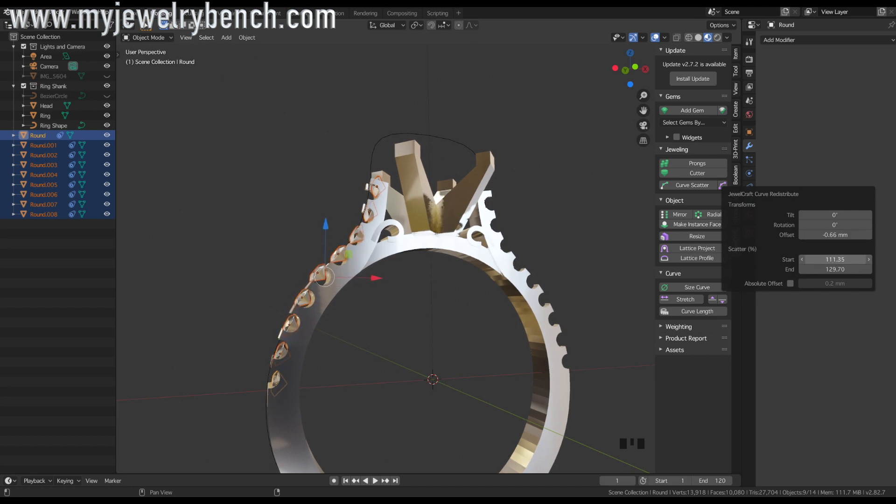
{"action": "mouse_move", "coordinate": [486, 366]}
{"action": "middle_mouse_down"}
{"action": "mouse_move", "coordinate": [573, 357]}
{"action": "mouse_move", "coordinate": [564, 382]}
{"action": "mouse_move", "coordinate": [626, 388]}
{"action": "mouse_move", "coordinate": [644, 380]}
{"action": "mouse_move", "coordinate": [641, 368]}
{"action": "mouse_move", "coordinate": [585, 360]}
{"action": "mouse_move", "coordinate": [480, 363]}
{"action": "middle_mouse_up"}
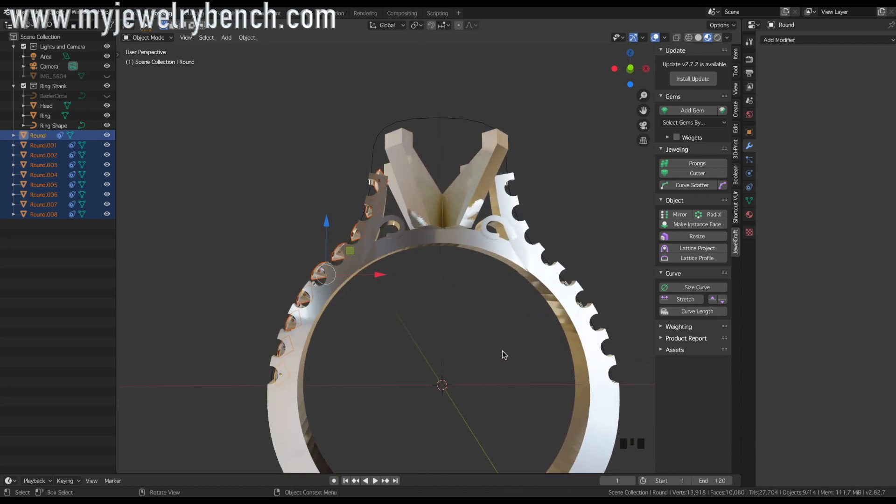
{"action": "middle_click_drag", "start_coordinate": [374, 231], "coordinate": [375, 232]}
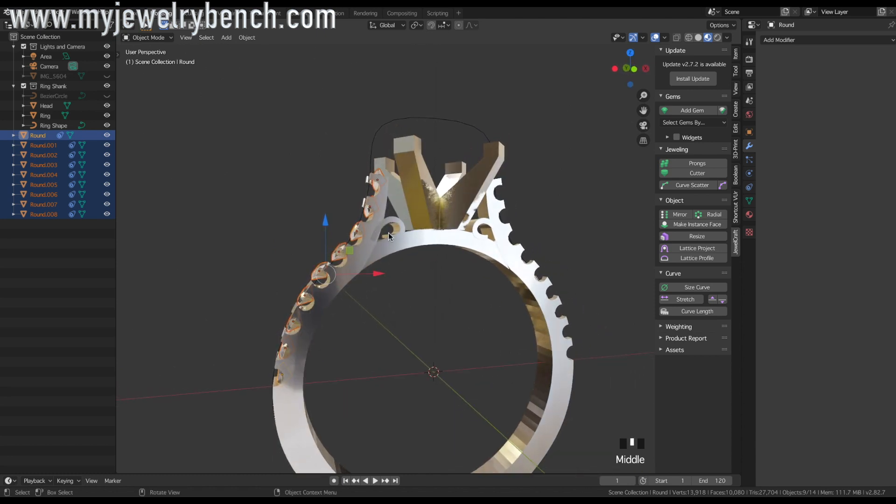
{"action": "scroll", "coordinate": [354, 271], "scroll_direction": "down", "scroll_amount": 2}
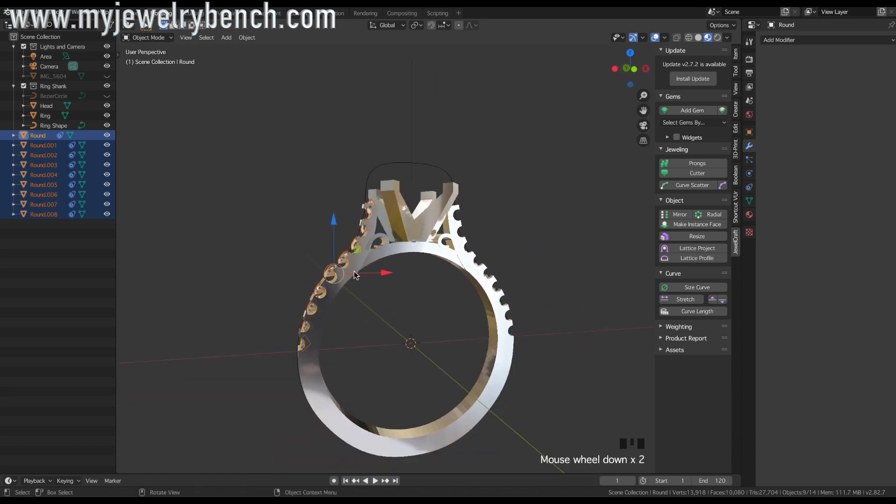
Delete all nine round gems scattered along the shoulder from the scene.
{"action": "middle_click", "coordinate": [295, 225]}
{"action": "left_click", "coordinate": [300, 242]}
{"action": "left_click", "coordinate": [299, 242]}
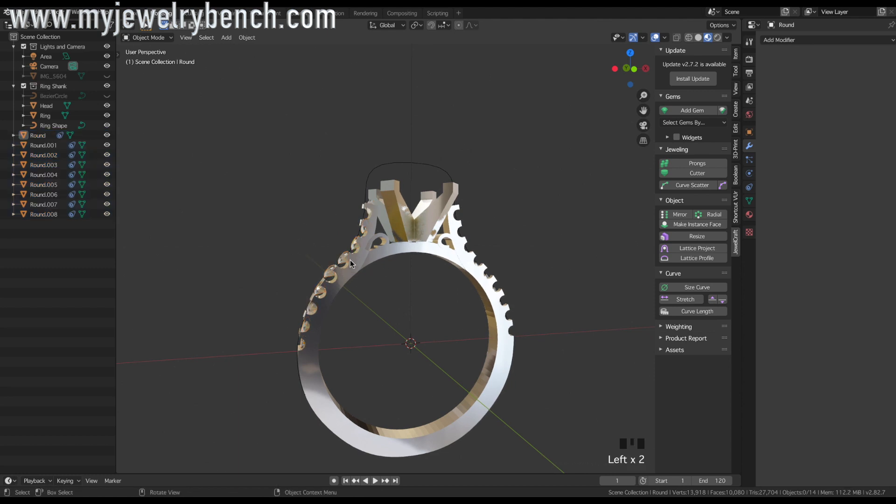
{"action": "middle_click_drag", "start_coordinate": [353, 264], "coordinate": [380, 268]}
{"action": "left_click", "coordinate": [357, 205]}
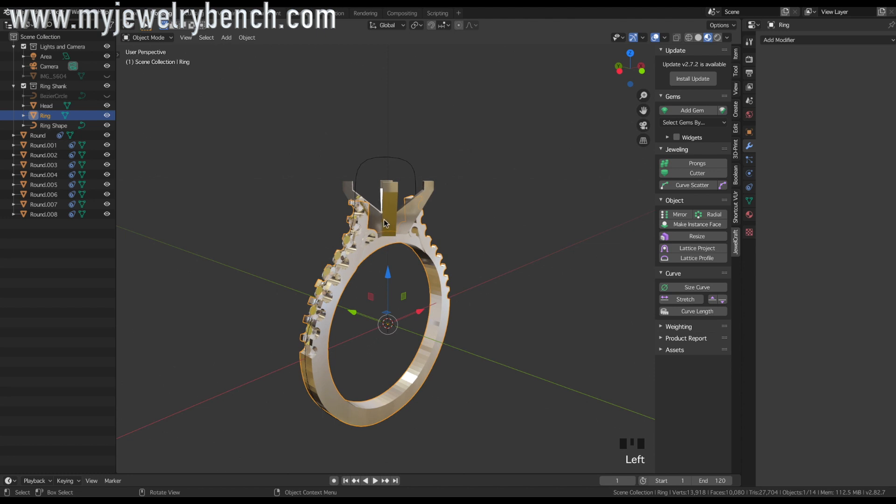
{"action": "left_click", "coordinate": [62, 237]}
{"action": "left_click_drag", "start_coordinate": [63, 235], "coordinate": [26, 137]}
{"action": "right_click", "coordinate": [37, 154]}
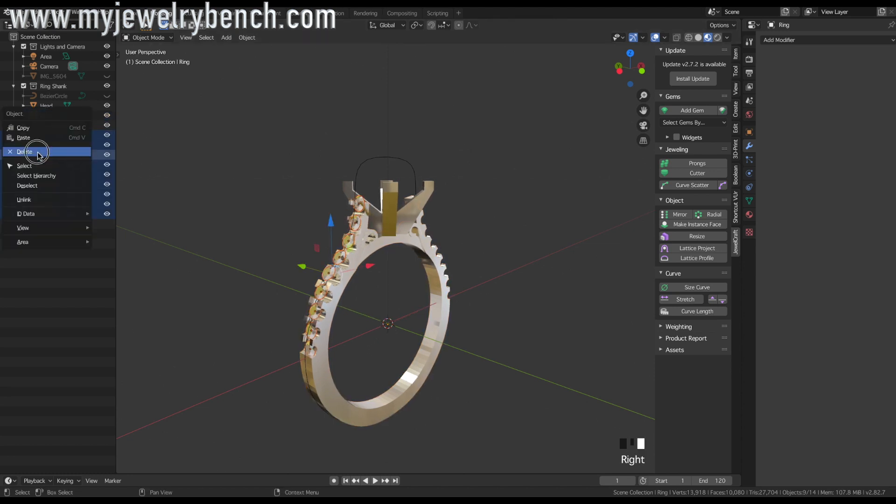
{"action": "left_click", "coordinate": [40, 154]}
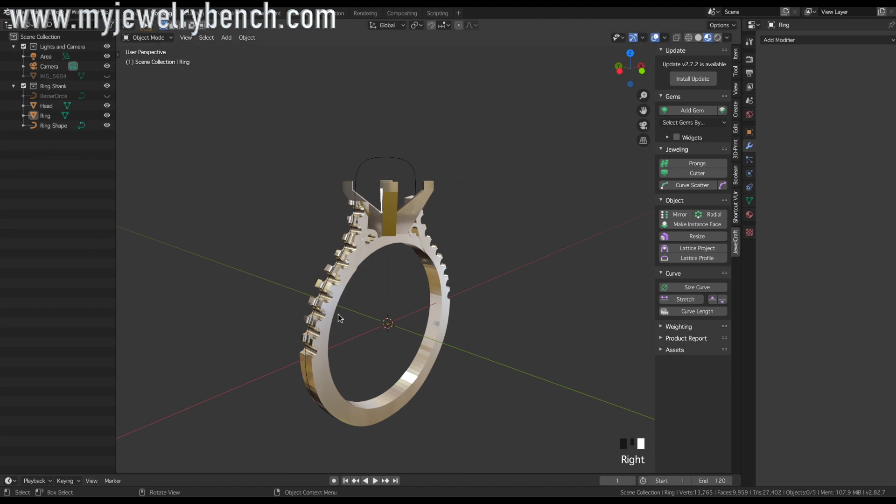
Select the Ring Shape curve and import the Round diamond from the diamonds category of the asset library.
{"action": "left_click", "coordinate": [385, 161]}
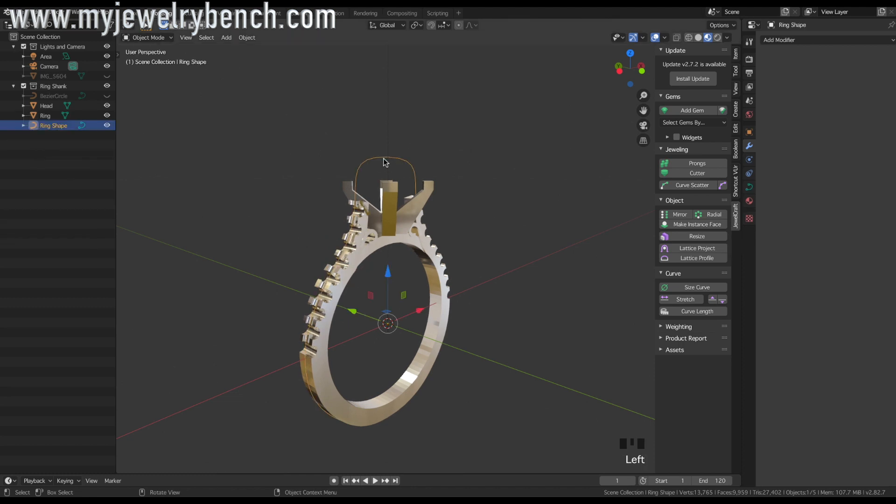
{"action": "middle_click_drag", "start_coordinate": [384, 160], "coordinate": [340, 225]}
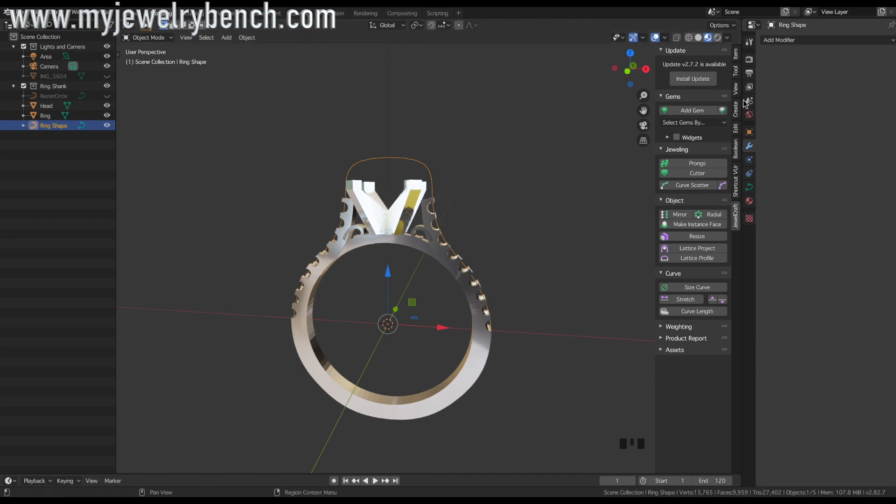
{"action": "left_click", "coordinate": [736, 71]}
{"action": "left_click", "coordinate": [711, 110]}
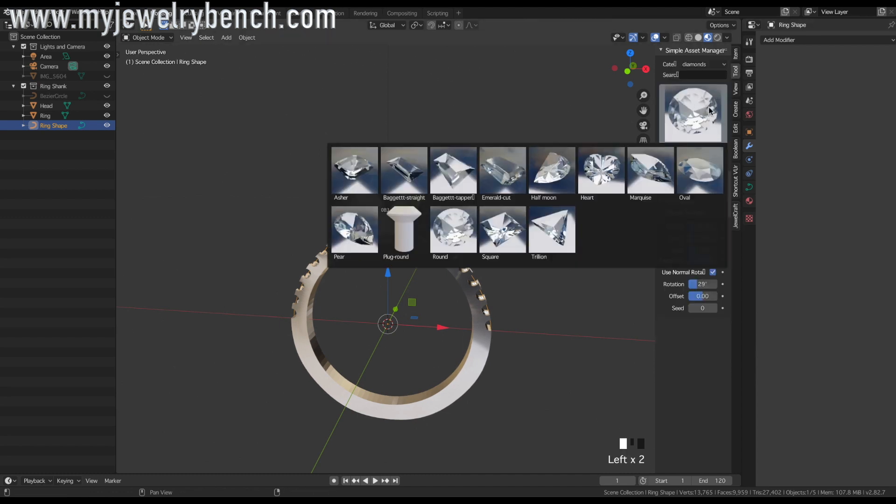
{"action": "left_click", "coordinate": [694, 162]}
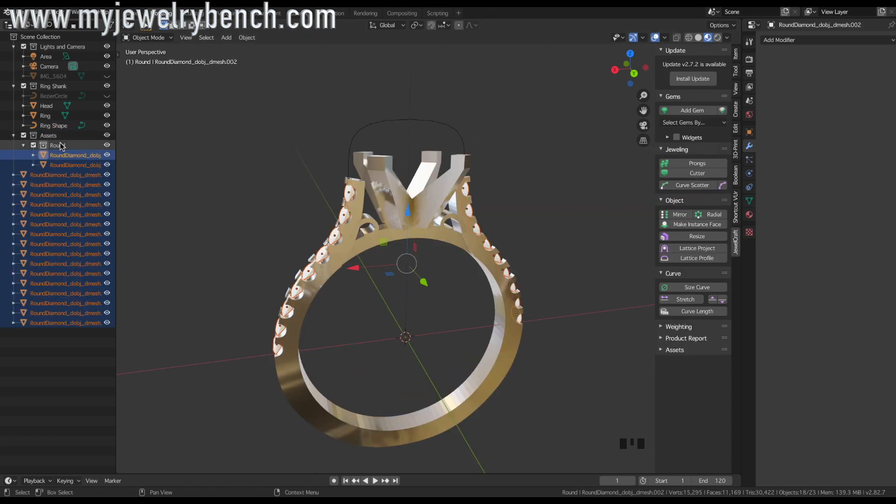
Select the nine round diamonds along one shank shoulder and generate JewelCraft cutters for them.
{"action": "left_click", "coordinate": [59, 145]}
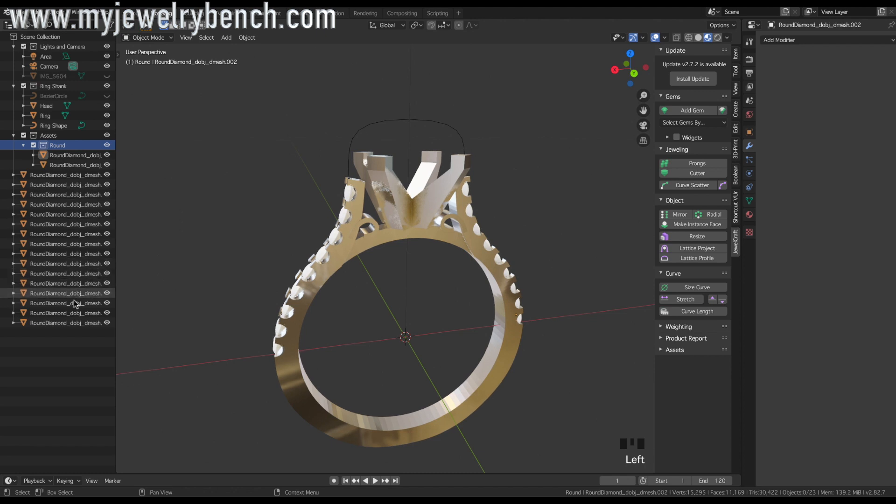
{"action": "middle_click_drag", "start_coordinate": [411, 206], "coordinate": [361, 202]}
{"action": "left_click", "coordinate": [361, 203]}
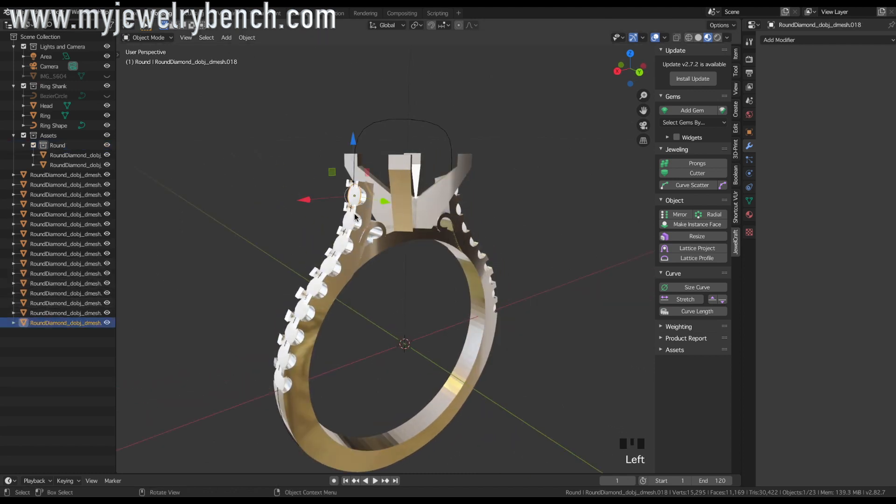
{"action": "left_click", "coordinate": [350, 219], "text": "shift"}
{"action": "left_click", "coordinate": [341, 243], "text": "shift"}
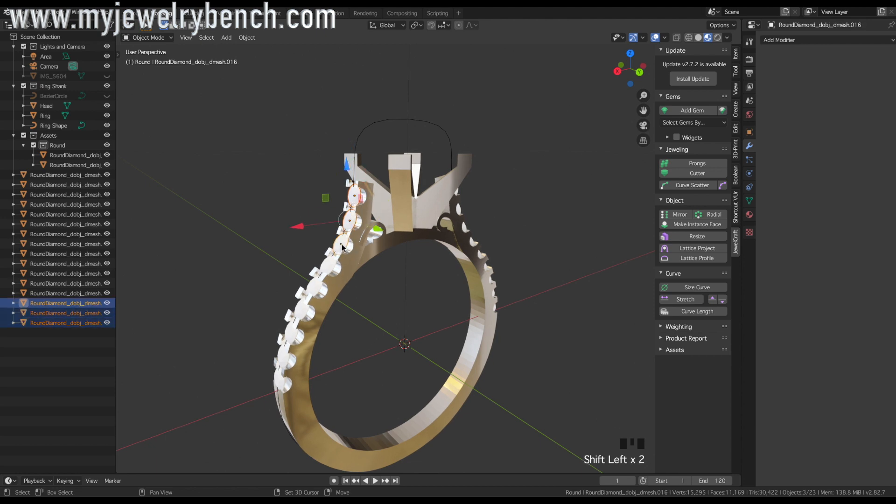
{"action": "left_click", "coordinate": [331, 267], "text": "shift"}
{"action": "left_click", "coordinate": [316, 289], "text": "shift"}
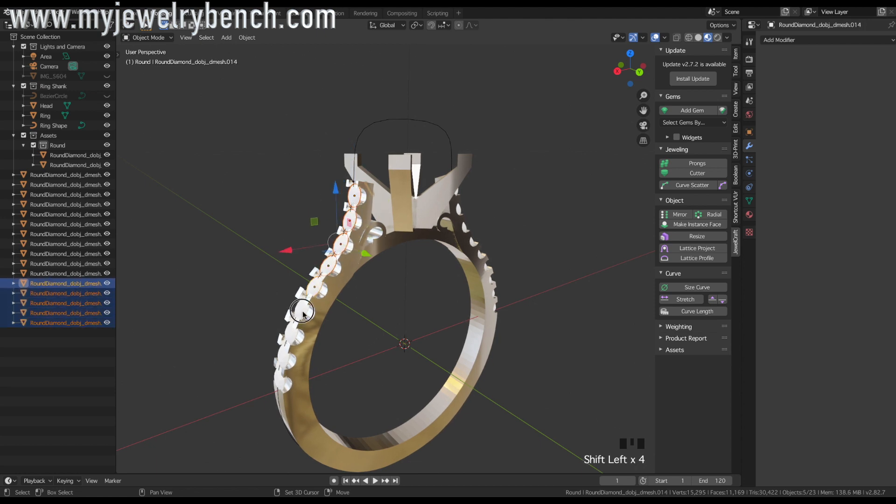
{"action": "left_click", "coordinate": [303, 316], "text": "shift"}
{"action": "left_click", "coordinate": [294, 337], "text": "shift"}
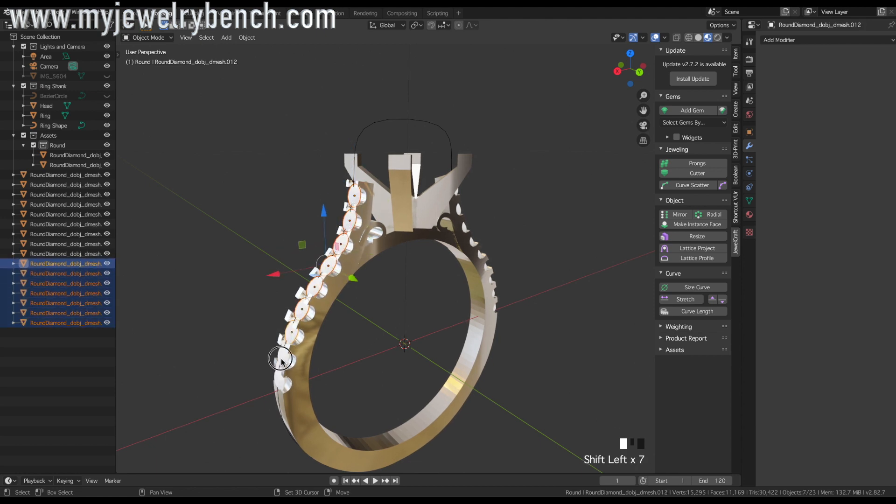
{"action": "left_click", "coordinate": [284, 358], "text": "shift"}
{"action": "left_click", "coordinate": [283, 386], "text": "shift"}
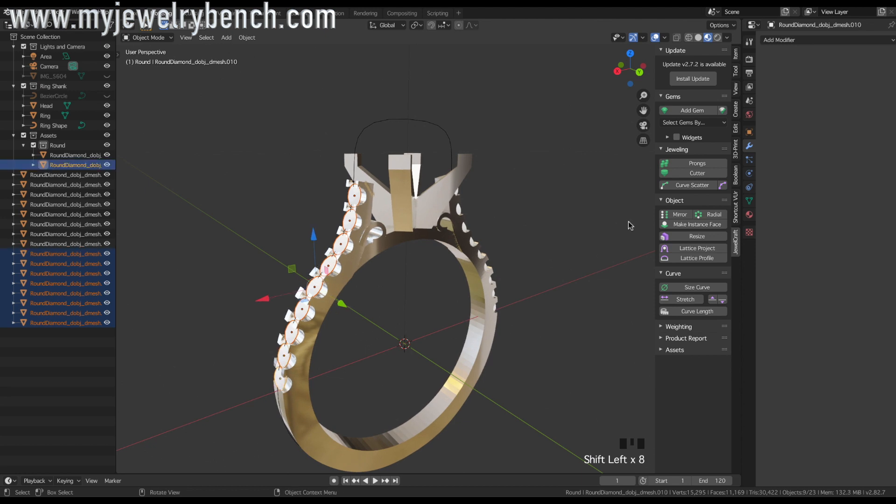
{"action": "left_click", "coordinate": [697, 173]}
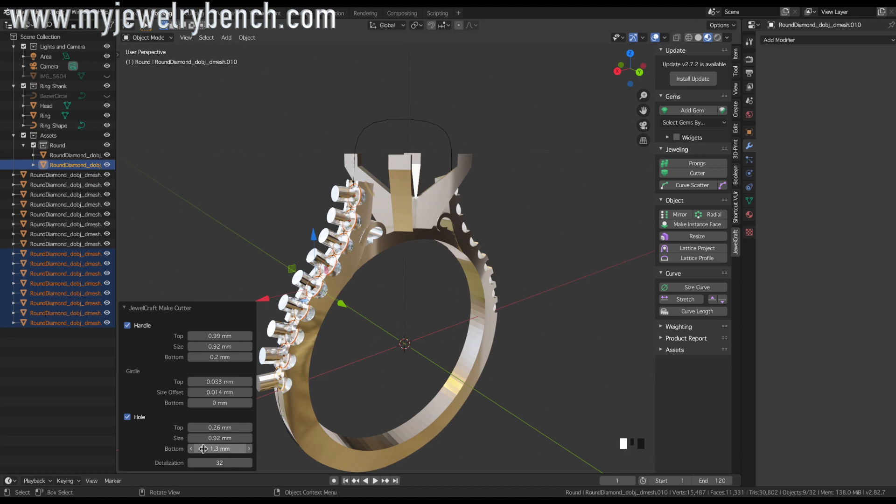
Set the cutters' hole bottom to 1.6 mm and their handle top to 2.1 mm.
{"action": "left_click", "coordinate": [208, 450]}
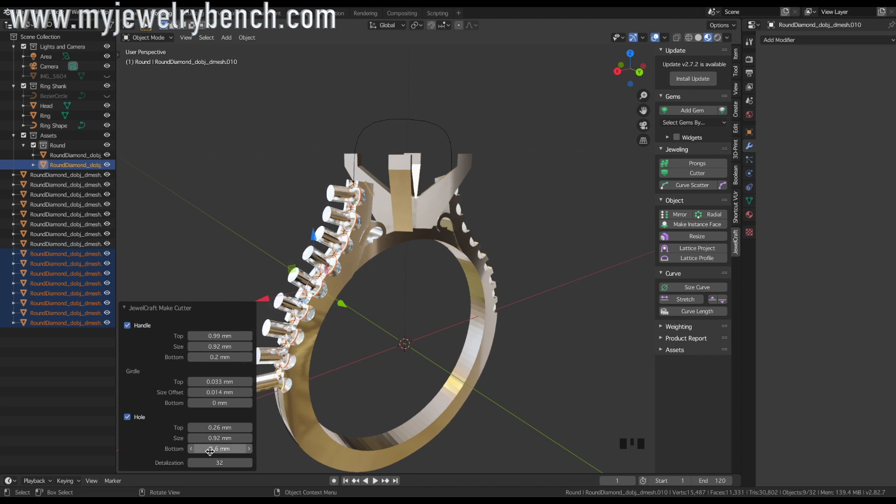
{"action": "left_click", "coordinate": [205, 338]}
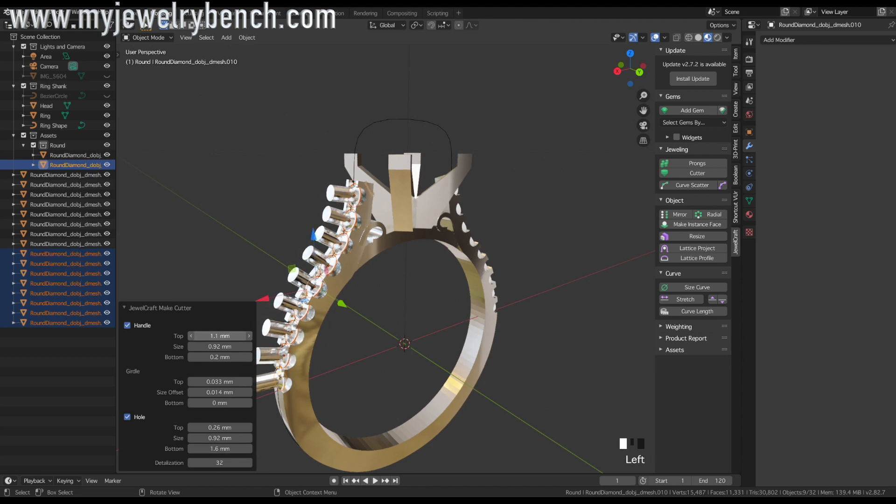
{"action": "left_click_drag", "start_coordinate": [205, 338], "coordinate": [222, 338]}
{"action": "middle_click_drag", "start_coordinate": [392, 304], "coordinate": [365, 313]}
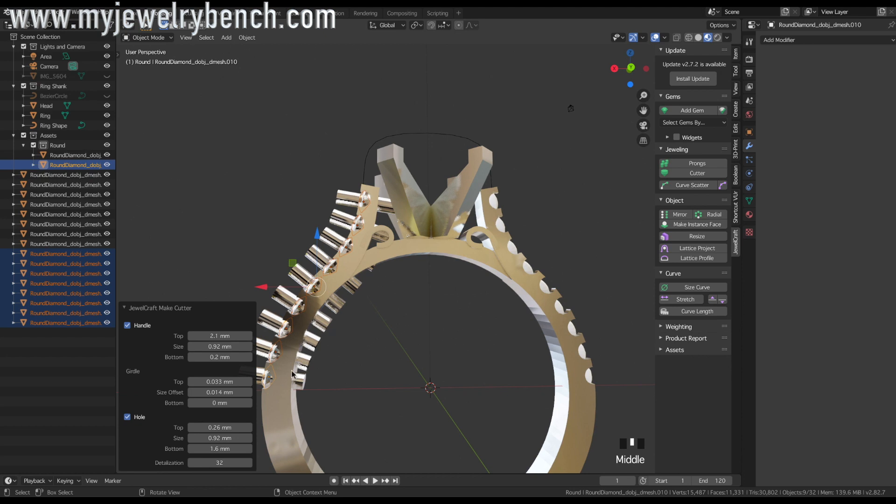
Select all nine cutters with the ring as the active object and subtract them using an Auto Boolean Difference.
{"action": "left_click", "coordinate": [283, 420], "text": "shift"}
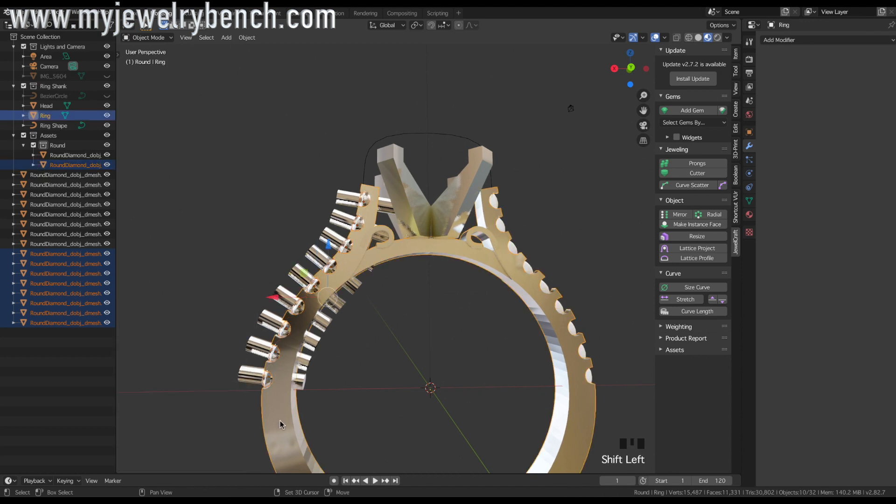
{"action": "left_click", "coordinate": [352, 198]}
{"action": "left_click", "coordinate": [341, 221], "text": "shift"}
{"action": "left_click", "coordinate": [329, 244], "text": "shift"}
{"action": "left_click", "coordinate": [289, 289], "text": "shift"}
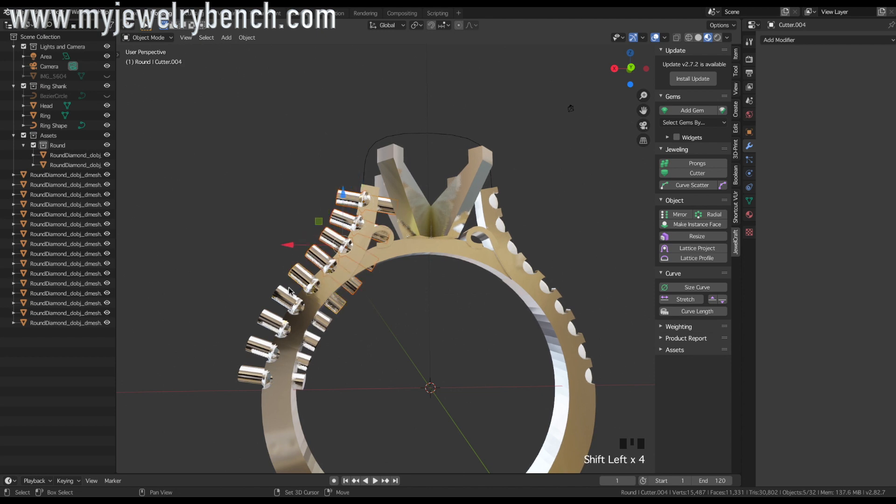
{"action": "left_click", "coordinate": [276, 322], "text": "shift"}
{"action": "left_click", "coordinate": [259, 346], "text": "shift"}
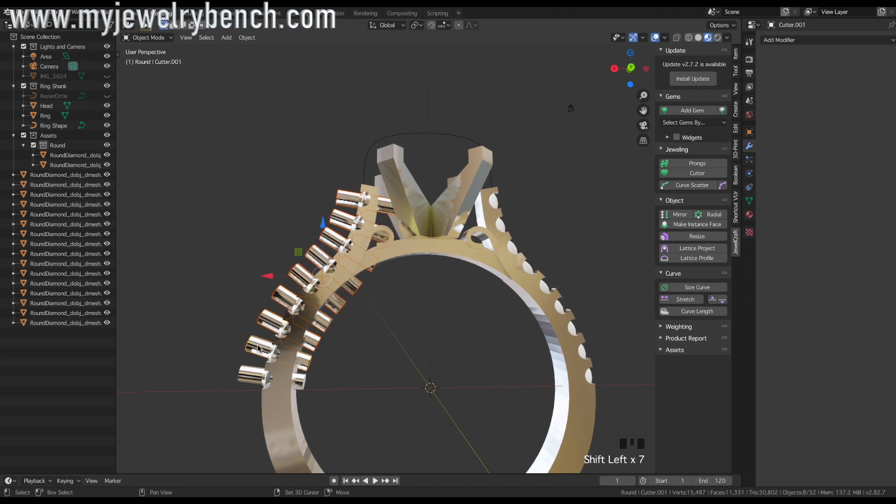
{"action": "left_click", "coordinate": [250, 372], "text": "shift"}
{"action": "left_click", "coordinate": [276, 458], "text": "shift"}
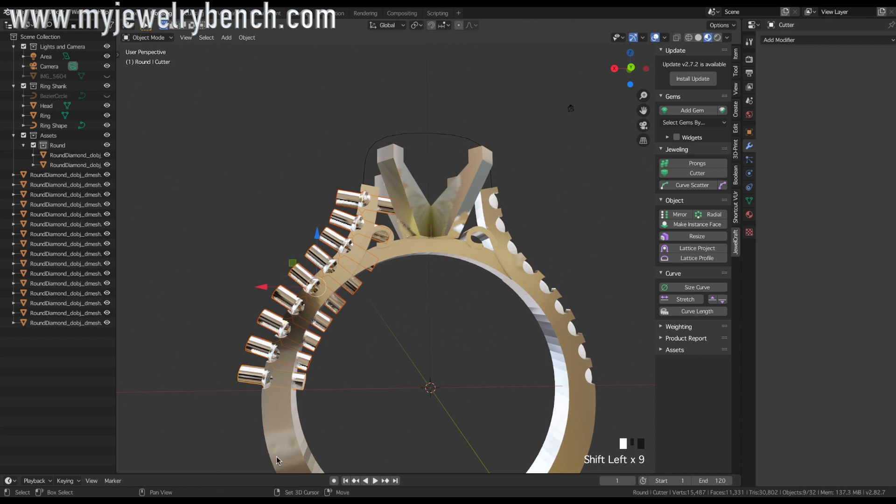
{"action": "left_click", "coordinate": [736, 180]}
{"action": "left_click", "coordinate": [703, 77]}
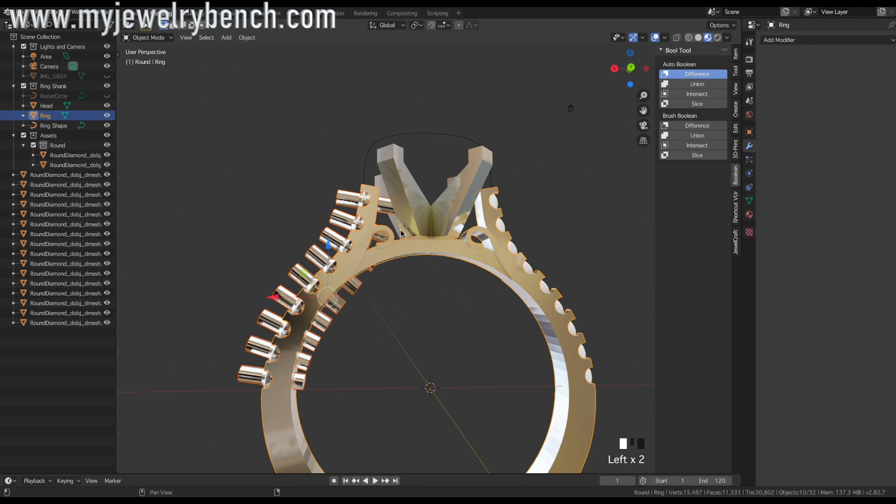
{"action": "middle_click_drag", "start_coordinate": [423, 226], "coordinate": [336, 257]}
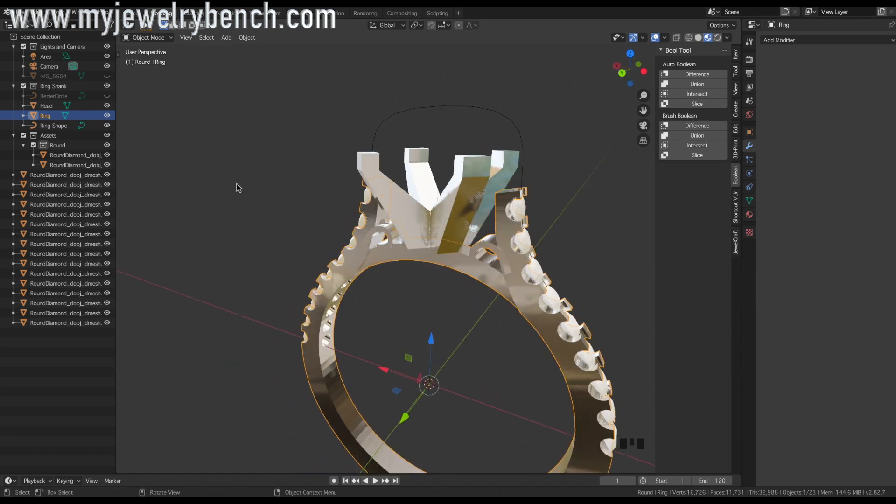
Select the nine round diamonds along the opposite shank shoulder and generate JewelCraft cutters with a 2.6 mm hole bottom.
{"action": "scroll", "coordinate": [247, 198], "scroll_direction": "down", "scroll_amount": 2}
{"action": "middle_click_drag", "start_coordinate": [247, 199], "coordinate": [343, 218]}
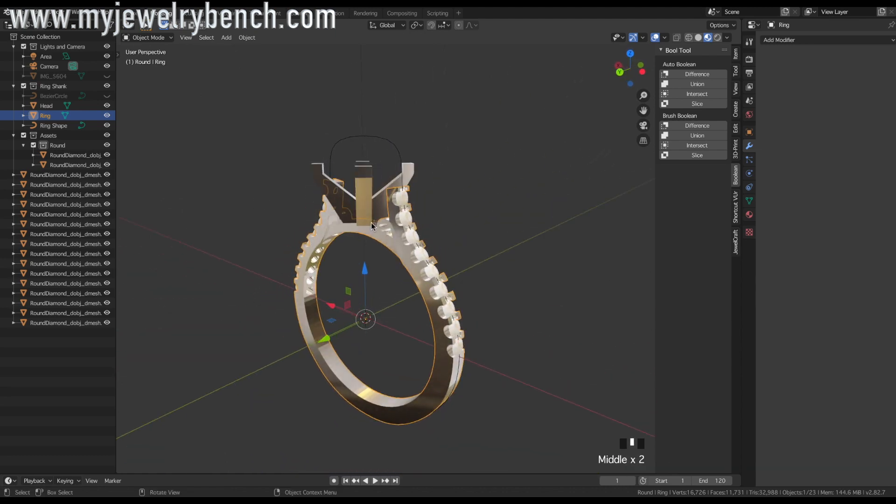
{"action": "left_click", "coordinate": [401, 201]}
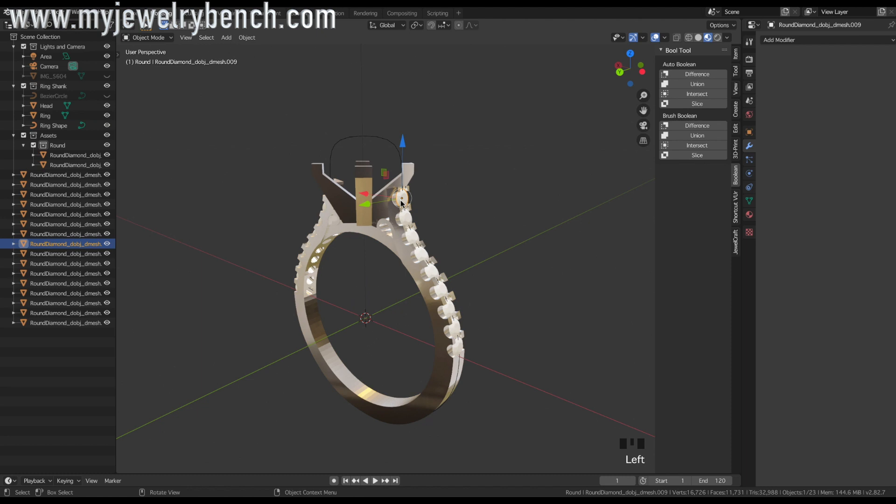
{"action": "left_click", "coordinate": [411, 223], "text": "shift"}
{"action": "left_click", "coordinate": [414, 241], "text": "shift"}
{"action": "left_click", "coordinate": [429, 257], "text": "shift"}
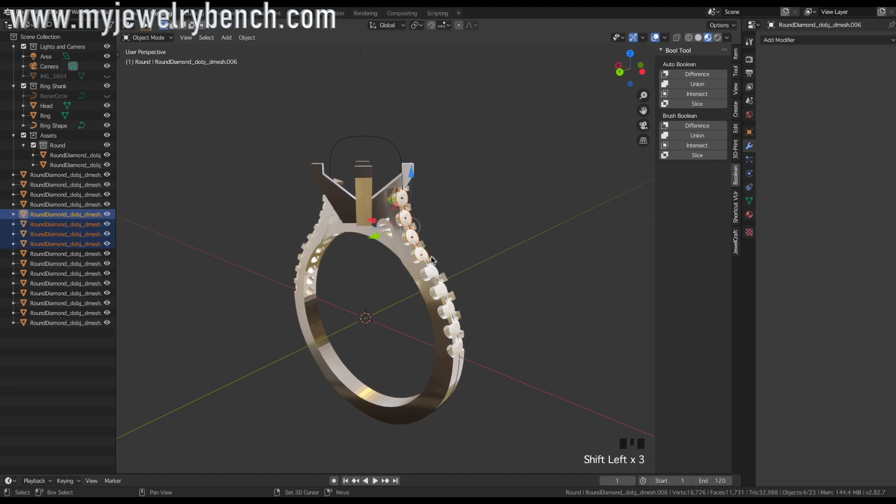
{"action": "left_click", "coordinate": [429, 273], "text": "shift"}
{"action": "left_click", "coordinate": [441, 291], "text": "shift"}
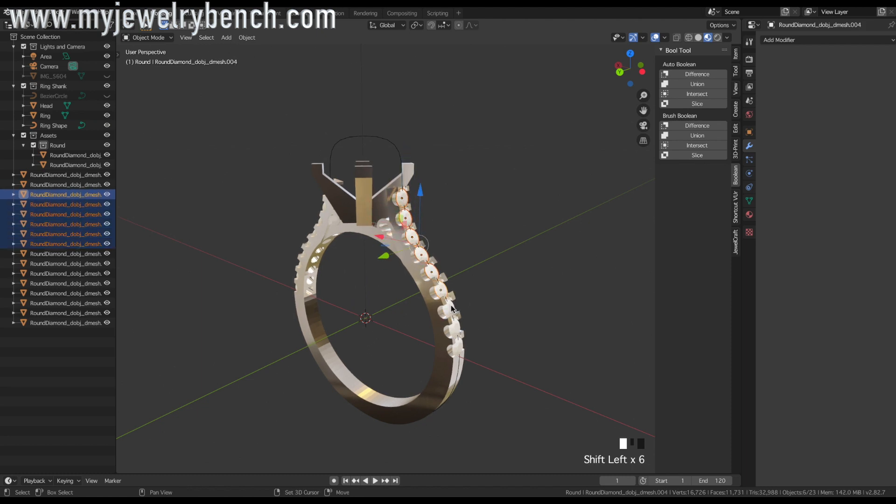
{"action": "left_click", "coordinate": [456, 329], "text": "shift"}
{"action": "left_click", "coordinate": [458, 348], "text": "shift"}
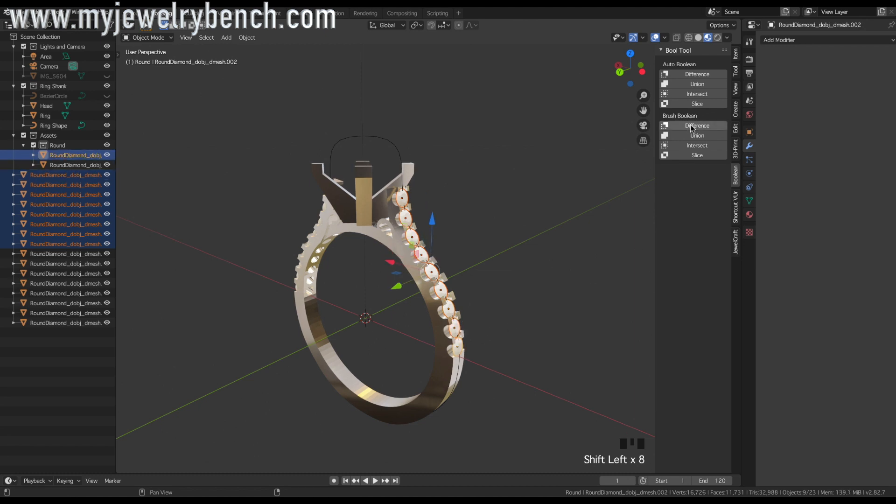
{"action": "left_click", "coordinate": [736, 242]}
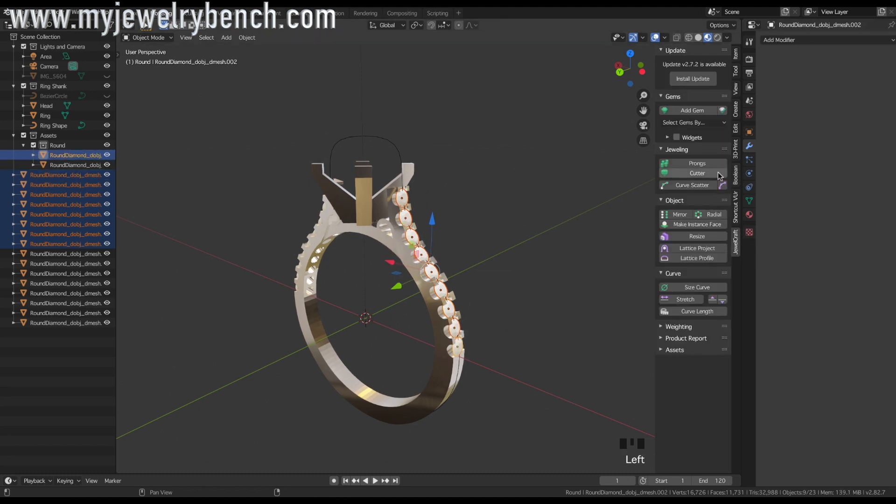
{"action": "left_click", "coordinate": [699, 174]}
{"action": "middle_click_drag", "start_coordinate": [467, 206], "coordinate": [283, 320]}
{"action": "left_click_drag", "start_coordinate": [206, 449], "coordinate": [219, 449]}
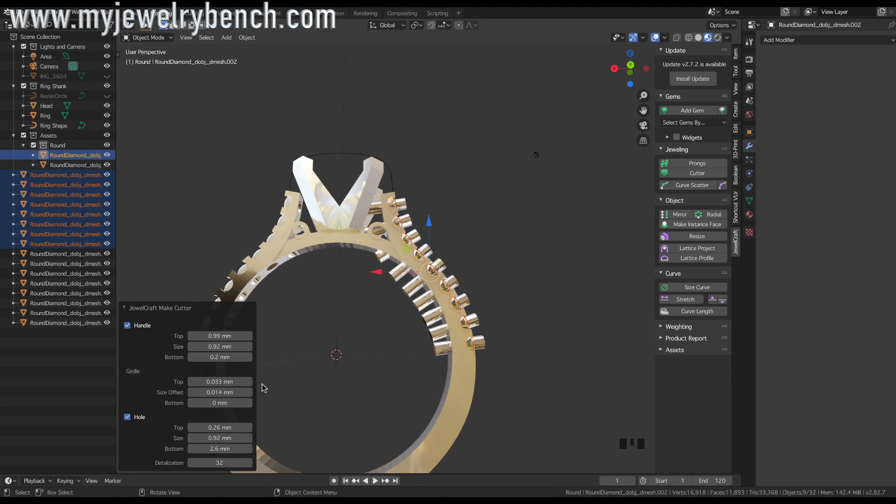
{"action": "left_click", "coordinate": [404, 205]}
{"action": "left_click", "coordinate": [409, 217], "text": "shift"}
{"action": "left_click", "coordinate": [416, 239], "text": "shift"}
{"action": "left_click", "coordinate": [415, 239], "text": "shift"}
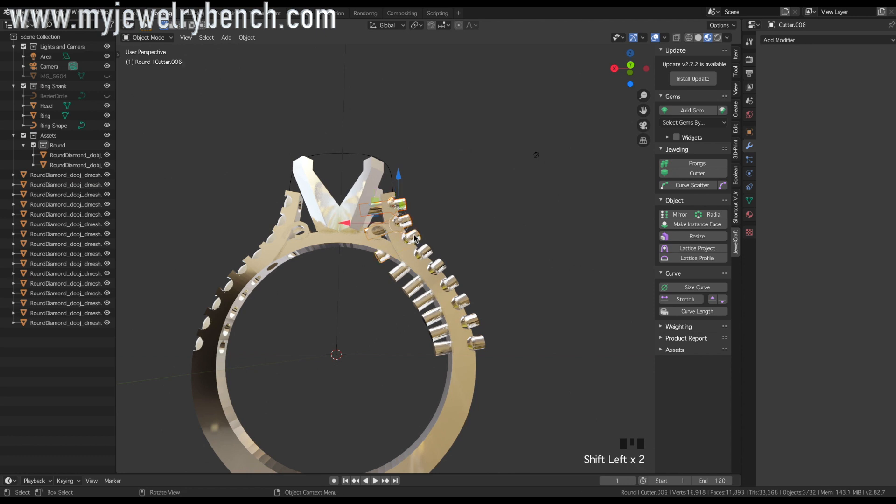
{"action": "left_click", "coordinate": [442, 262], "text": "shift"}
{"action": "left_click", "coordinate": [452, 282], "text": "shift"}
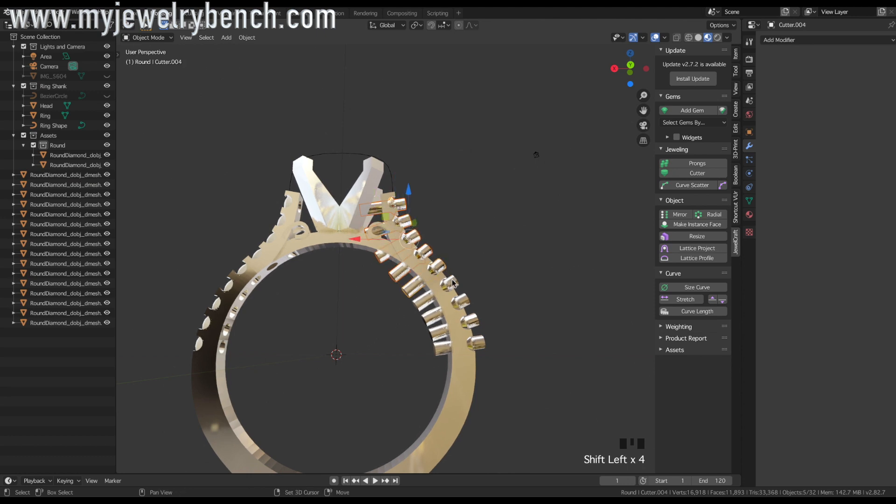
{"action": "left_click", "coordinate": [406, 222]}
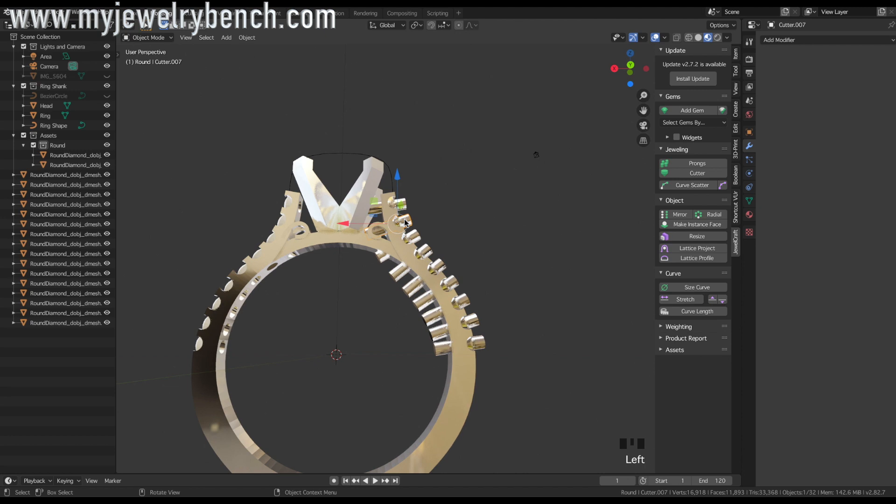
Select eight of the new cutters, skipping the second from the head, and subtract them from the ring with Auto Boolean Difference.
{"action": "left_click", "coordinate": [406, 206]}
{"action": "left_click", "coordinate": [415, 237], "text": "shift"}
{"action": "left_click", "coordinate": [430, 253], "text": "shift"}
{"action": "left_click", "coordinate": [441, 268], "text": "shift"}
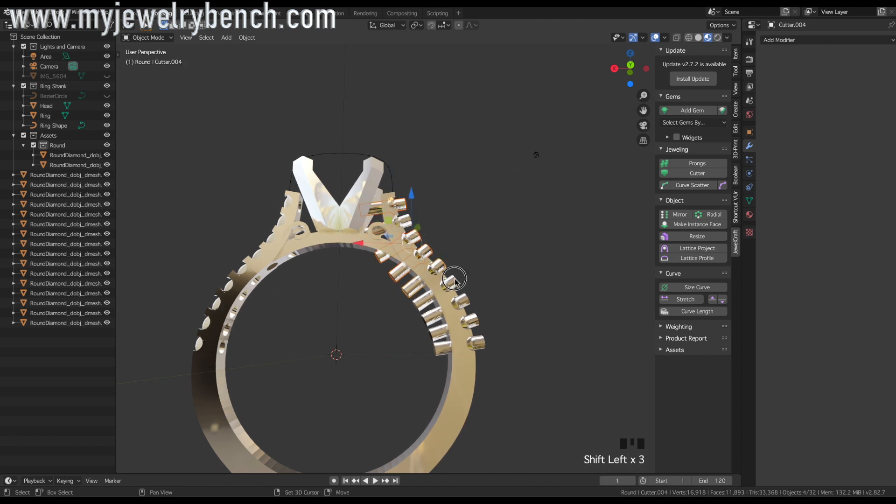
{"action": "left_click", "coordinate": [454, 283], "text": "shift"}
{"action": "left_click", "coordinate": [479, 331], "text": "shift"}
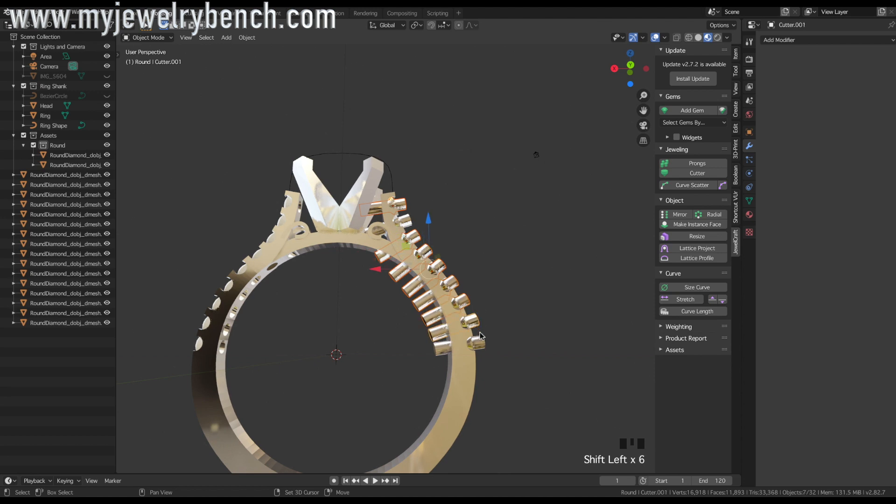
{"action": "middle_click_drag", "start_coordinate": [531, 345], "coordinate": [513, 356]}
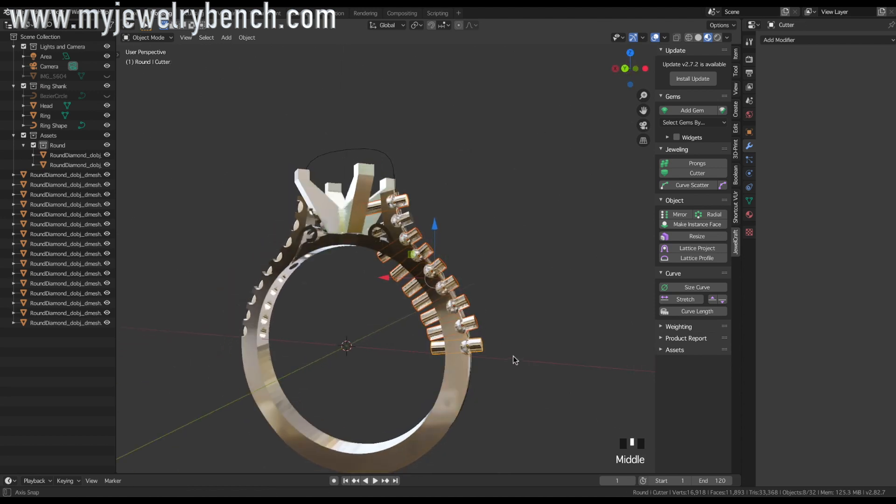
{"action": "left_click", "coordinate": [464, 402], "text": "shift"}
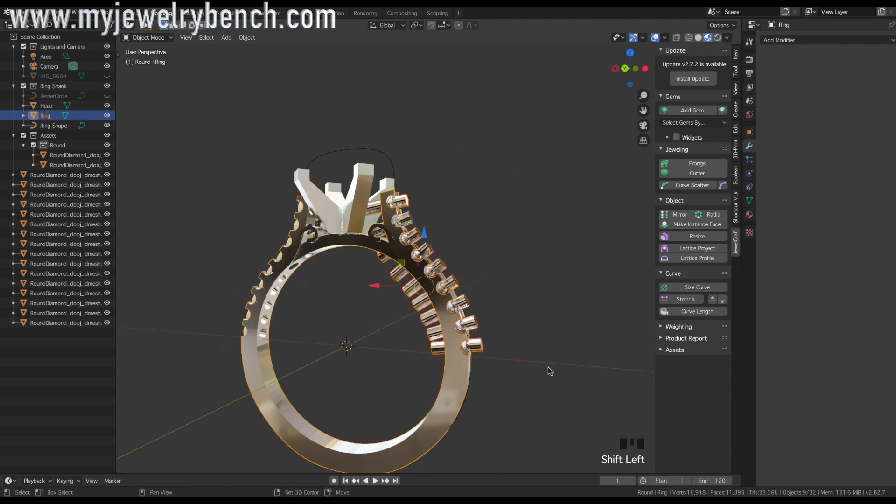
{"action": "left_click", "coordinate": [737, 177]}
{"action": "left_click", "coordinate": [696, 74]}
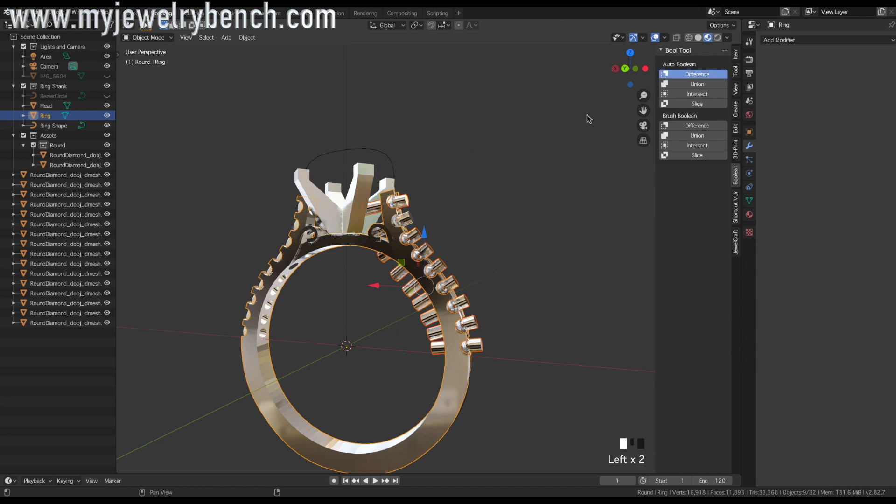
Delete the leftover cutter around the second diamond from the head.
{"action": "left_click", "coordinate": [405, 223]}
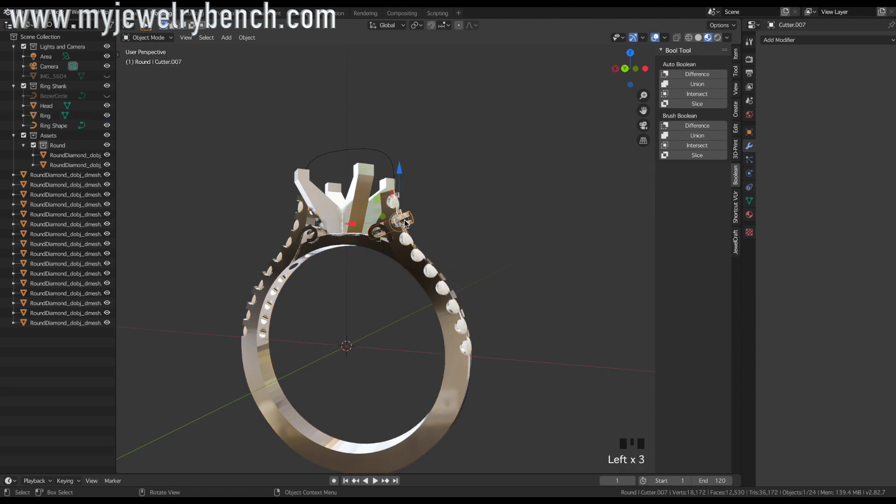
{"action": "key", "text": "x"}
{"action": "key", "text": "Return"}
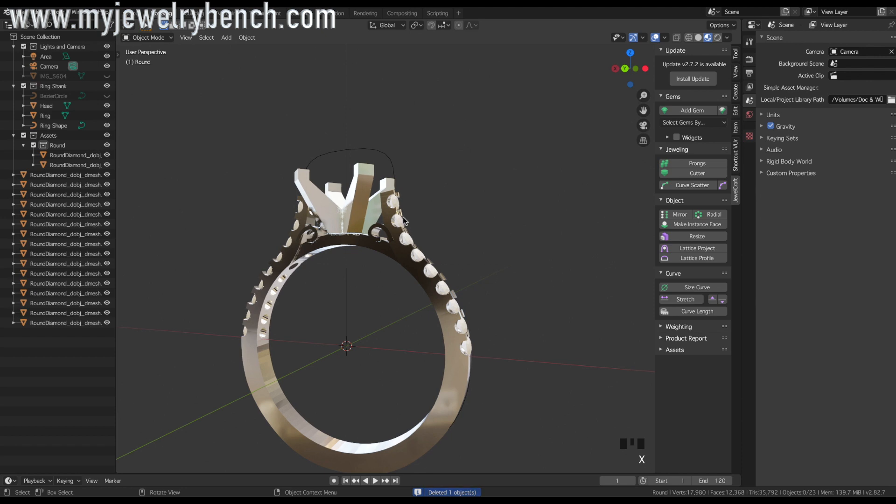
Generate a new JewelCraft cutter for the second diamond from the head and adjust its hole bottom length.
{"action": "left_click", "coordinate": [404, 223]}
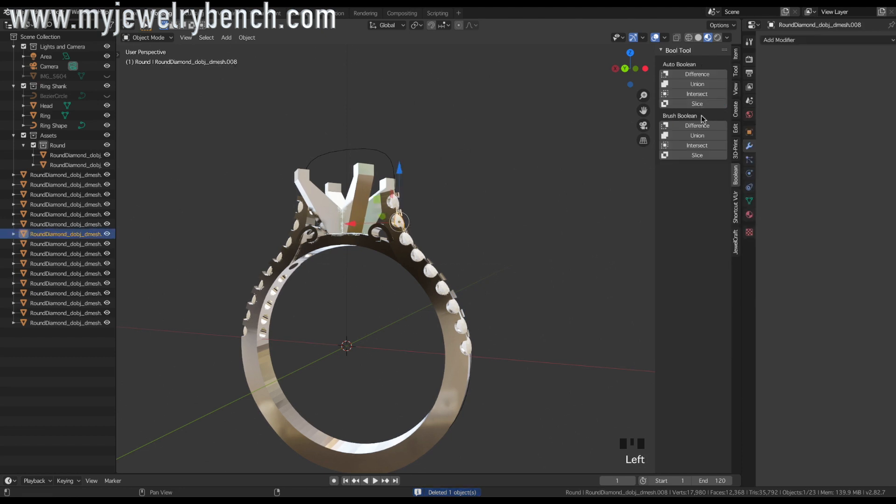
{"action": "left_click", "coordinate": [736, 242]}
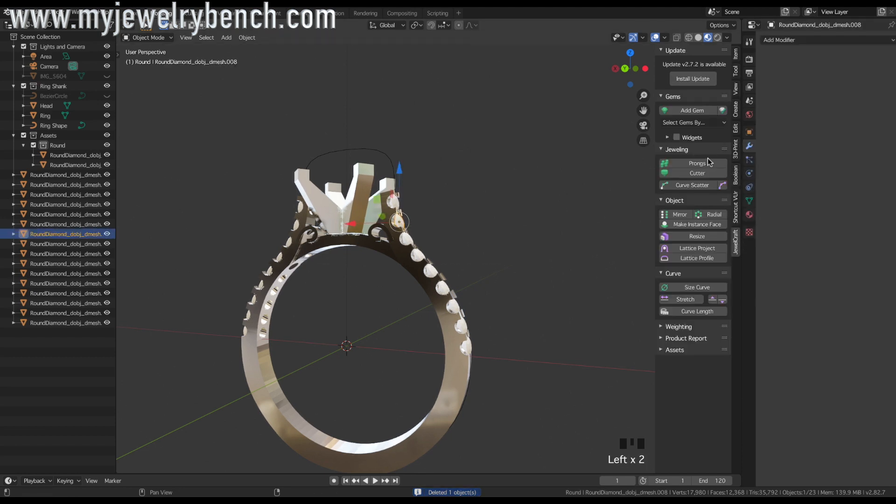
{"action": "left_click", "coordinate": [698, 173]}
{"action": "middle_click_drag", "start_coordinate": [459, 221], "coordinate": [429, 256]}
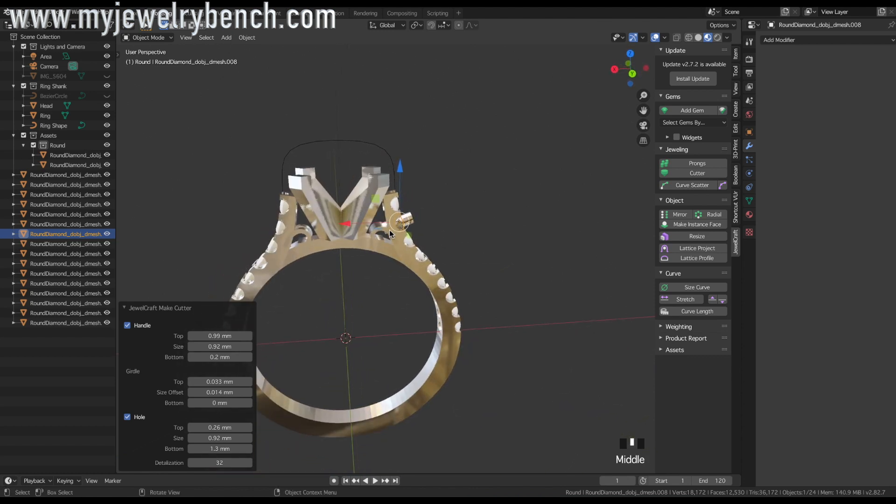
{"action": "left_click", "coordinate": [224, 450]}
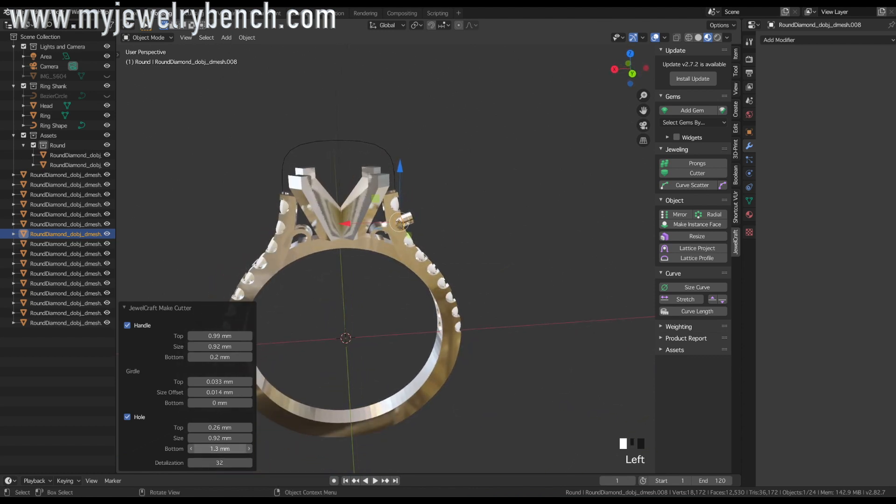
{"action": "left_click_drag", "start_coordinate": [225, 448], "coordinate": [227, 449]}
Subtract the new single cutter from the ring using an Auto Boolean Difference.
{"action": "left_click", "coordinate": [411, 219]}
{"action": "left_click", "coordinate": [397, 245], "text": "shift"}
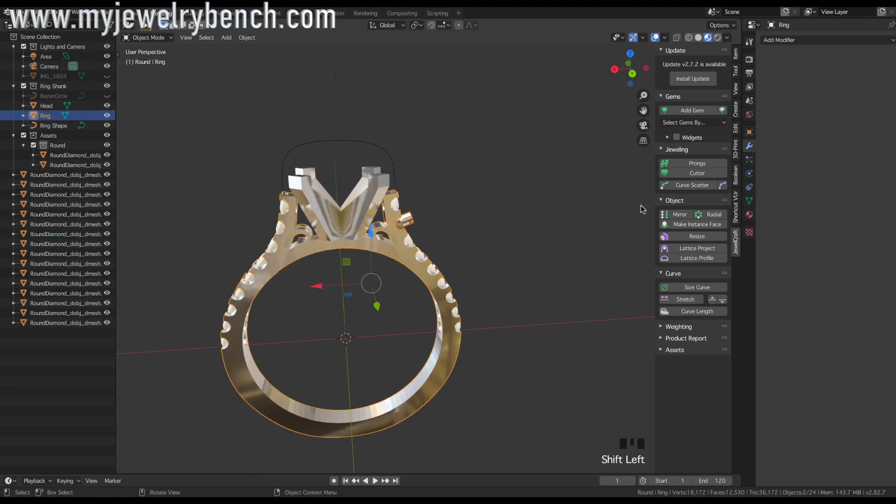
{"action": "left_click", "coordinate": [736, 175]}
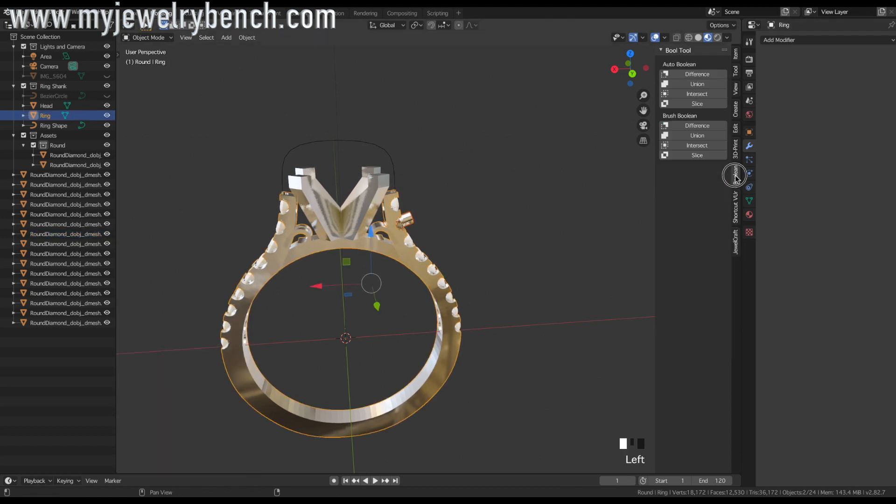
{"action": "left_click", "coordinate": [697, 75]}
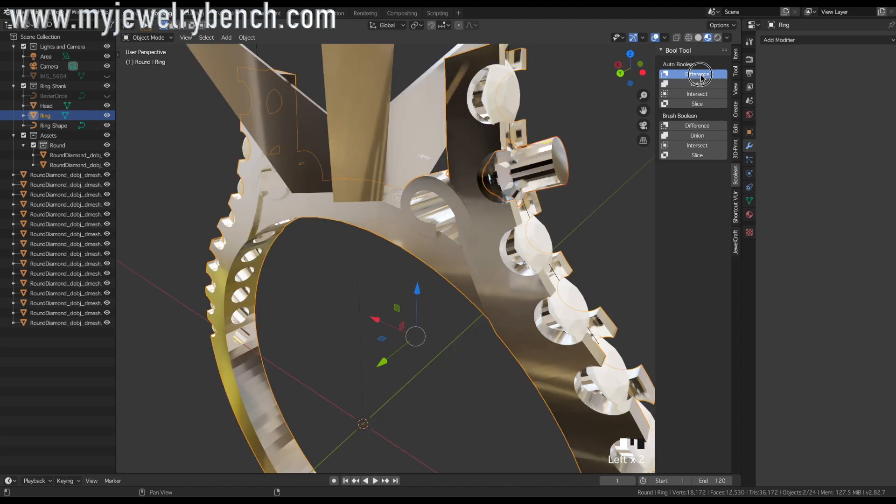
{"action": "middle_click_drag", "start_coordinate": [561, 220], "coordinate": [455, 252]}
{"action": "scroll", "coordinate": [495, 252], "scroll_direction": "down", "scroll_amount": 3}
{"action": "scroll", "coordinate": [335, 264], "scroll_direction": "down", "scroll_amount": 2}
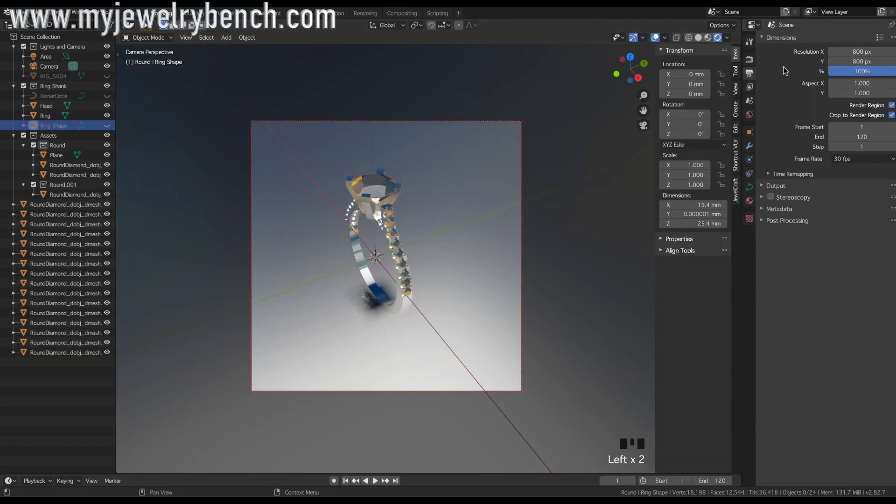
Switch the scene's render engine to Cycles.
{"action": "left_click", "coordinate": [749, 59]}
{"action": "left_click", "coordinate": [859, 41]}
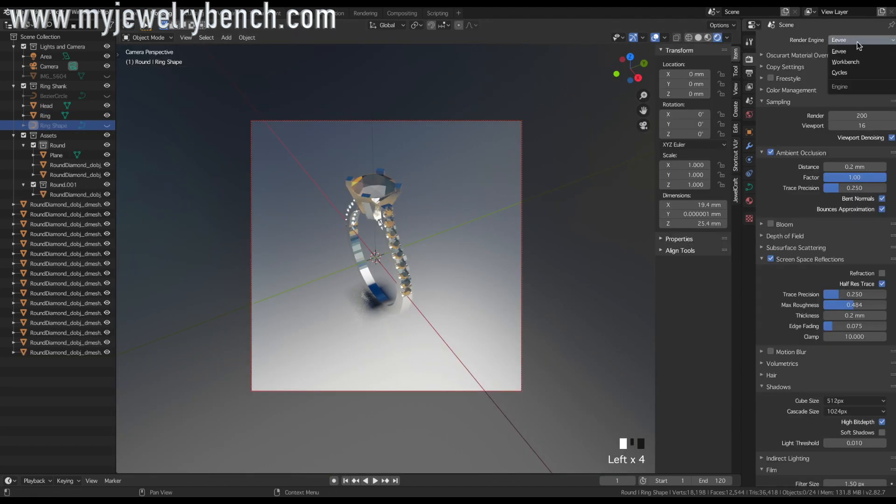
{"action": "key", "text": "Return"}
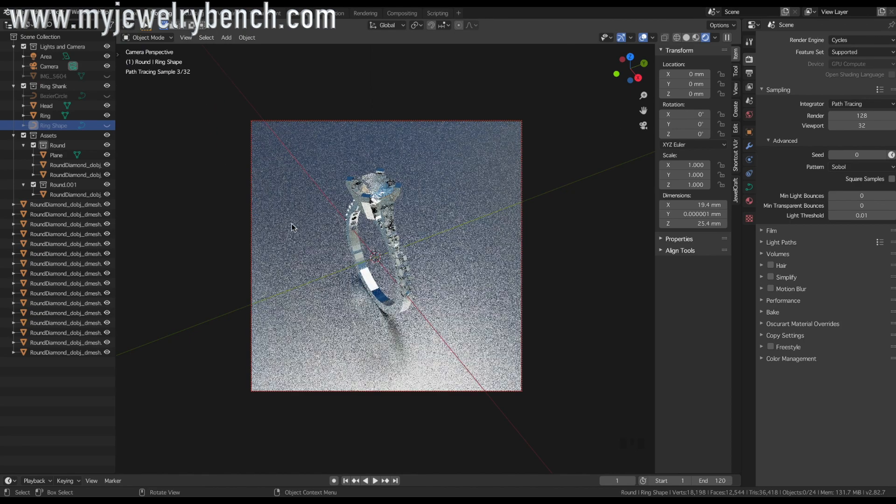
Orbit the camera and bring it closer so the ring fills the frame, and start setting off an image render.
{"action": "middle_click_drag", "start_coordinate": [340, 241], "coordinate": [326, 280]}
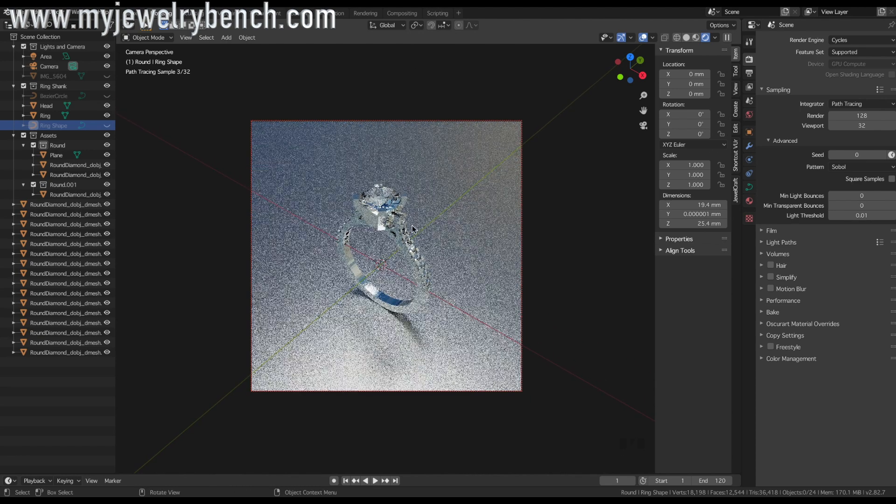
{"action": "middle_click_drag", "start_coordinate": [391, 240], "coordinate": [389, 208], "text": "ctrl"}
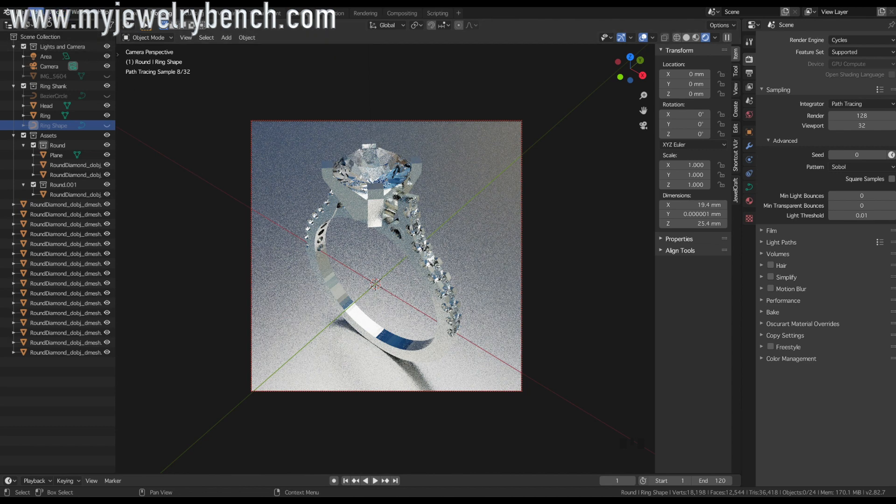
{"action": "left_click", "coordinate": [51, 12]}
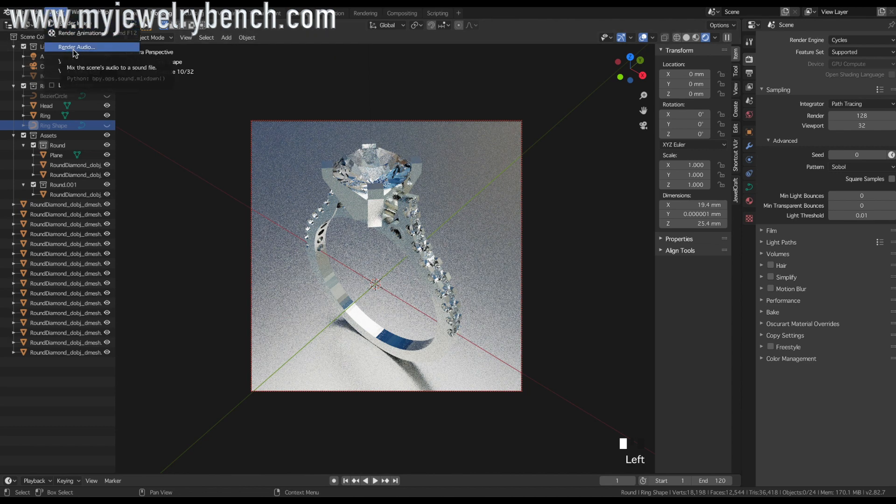